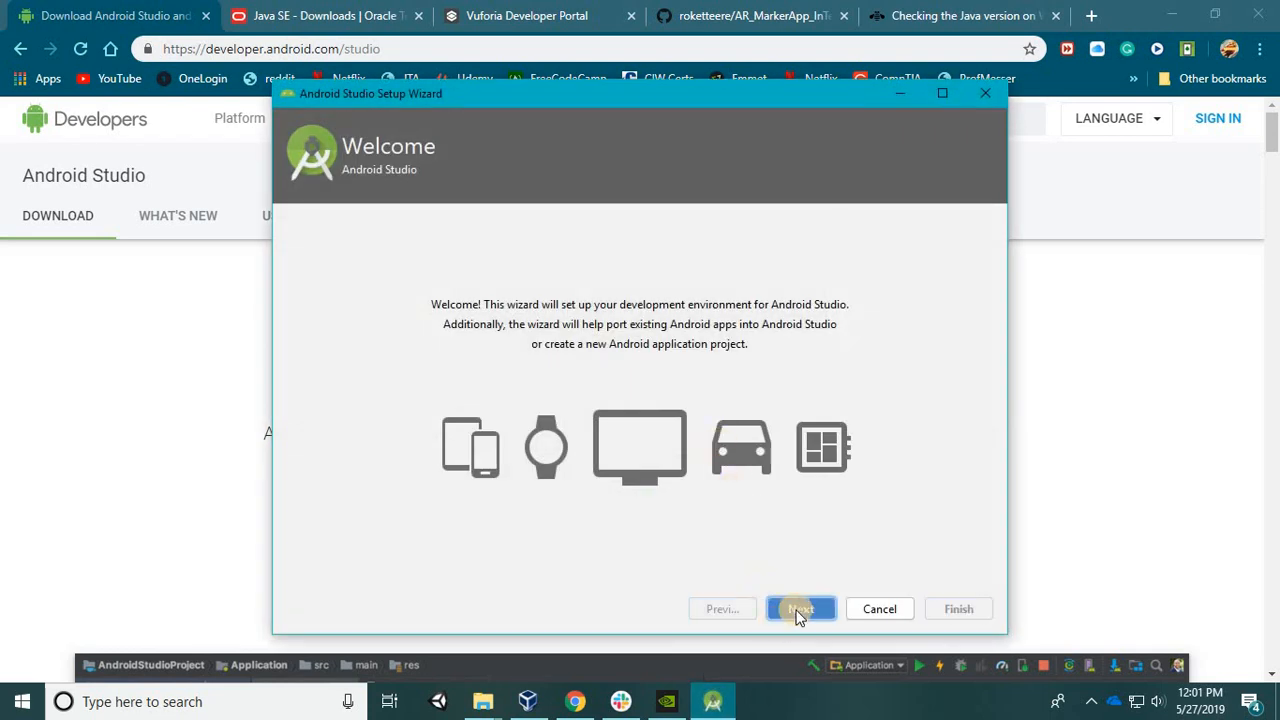
# Complete the setup wizard with the Standard install type and Light theme, and start downloading the SDK components.
pyautogui.click(800, 610)
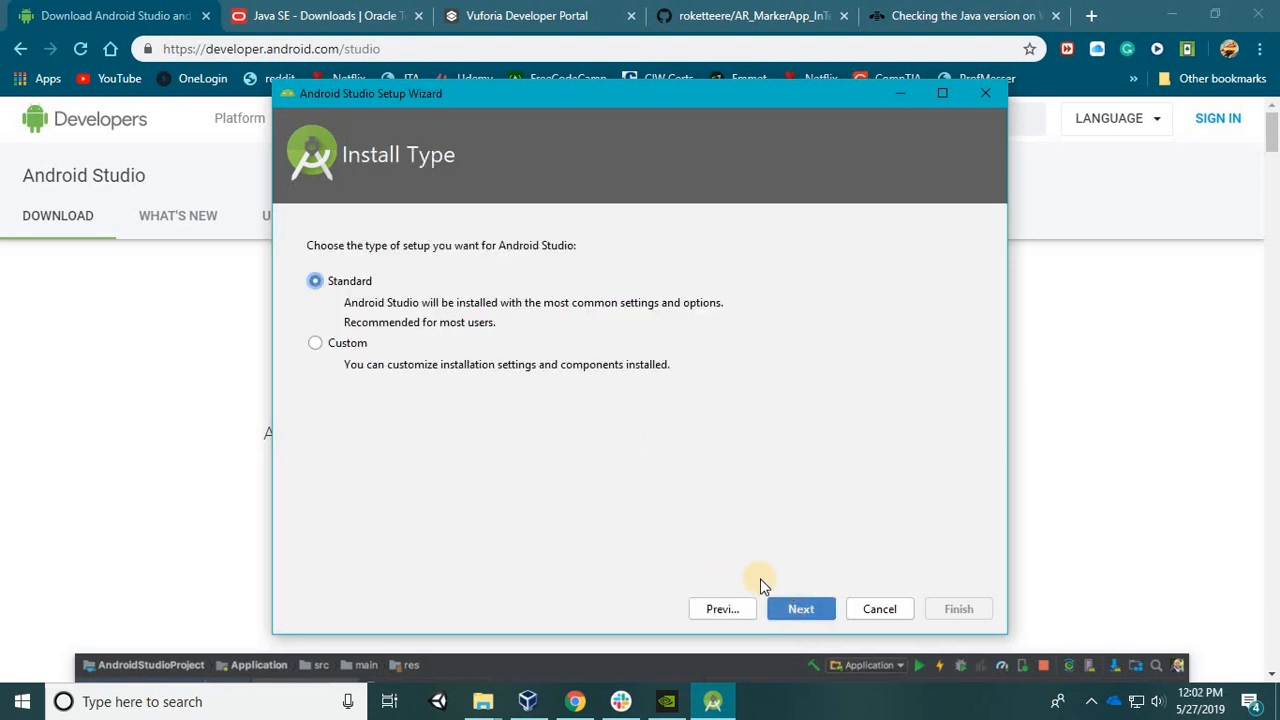
pyautogui.click(315, 343)
pyautogui.click(323, 280)
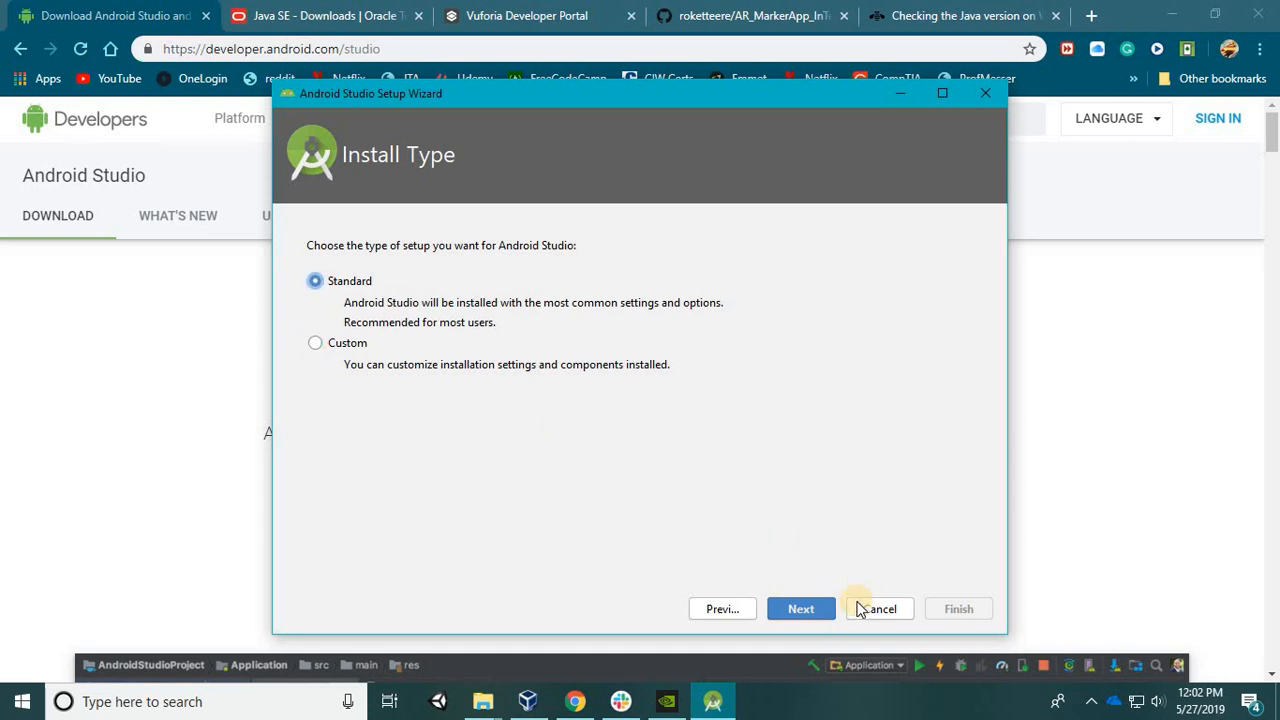
pyautogui.click(804, 609)
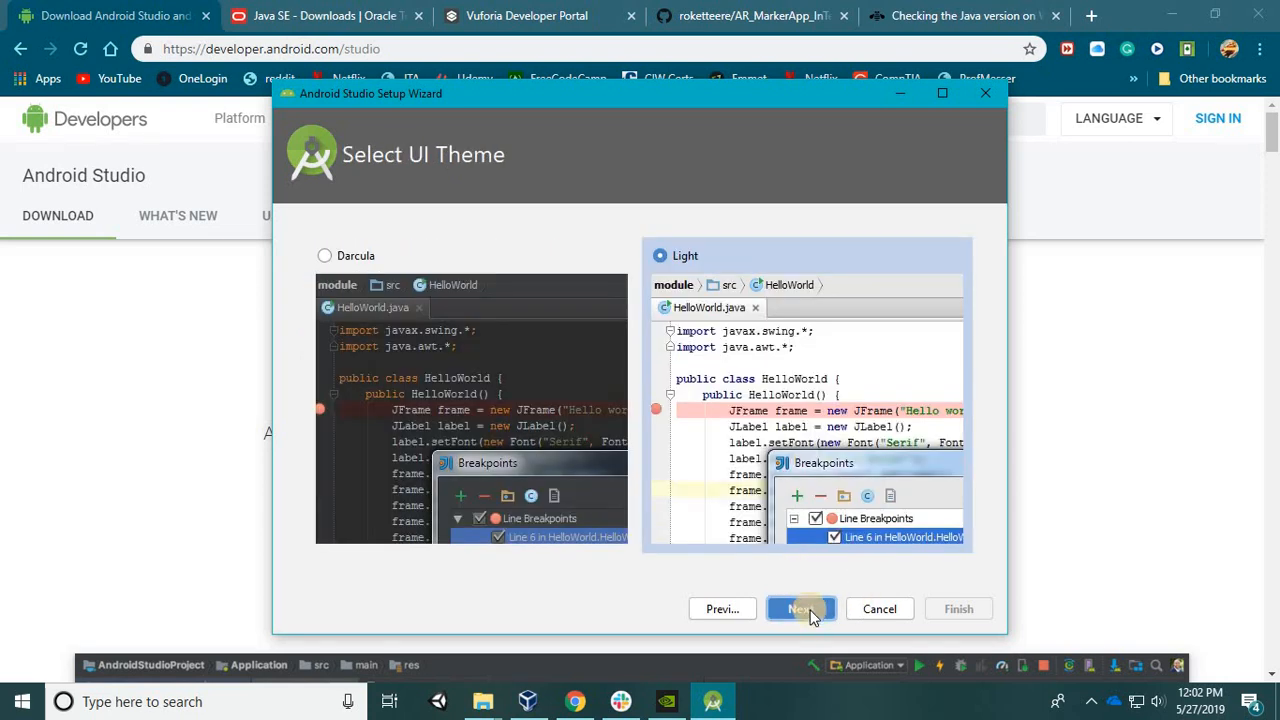
pyautogui.click(805, 609)
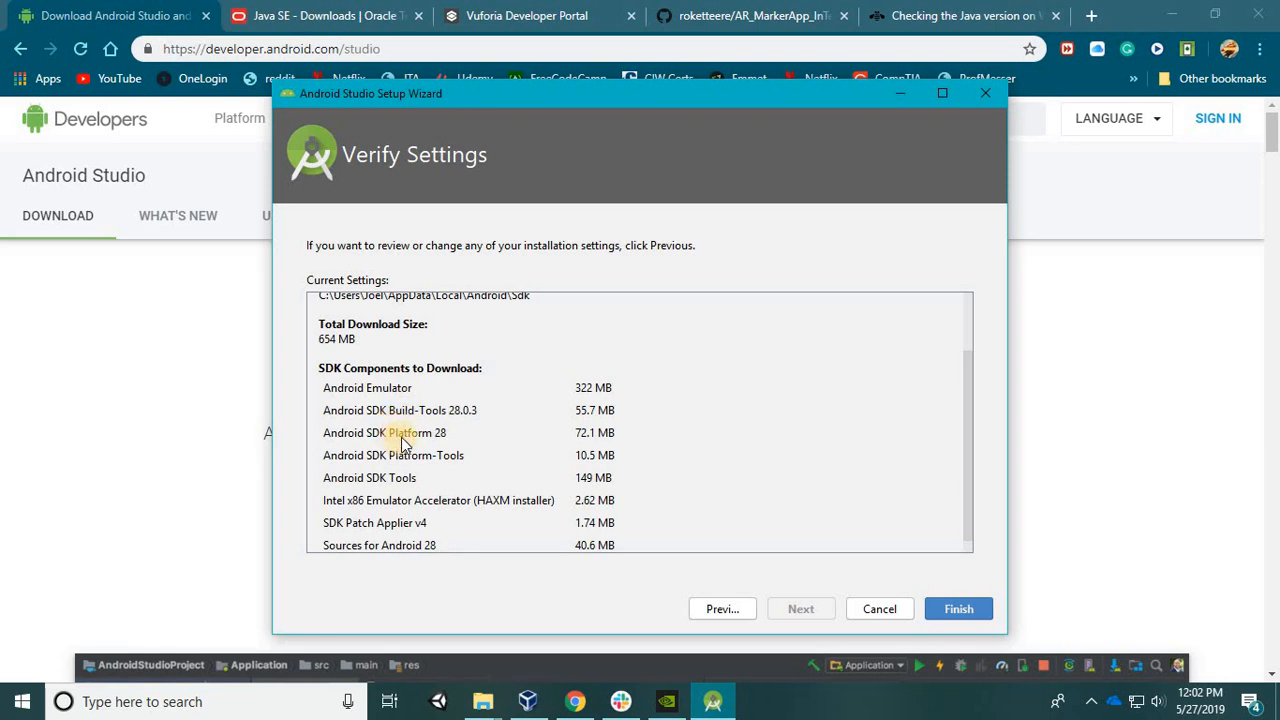
pyautogui.scroll(-1, 407, 420)
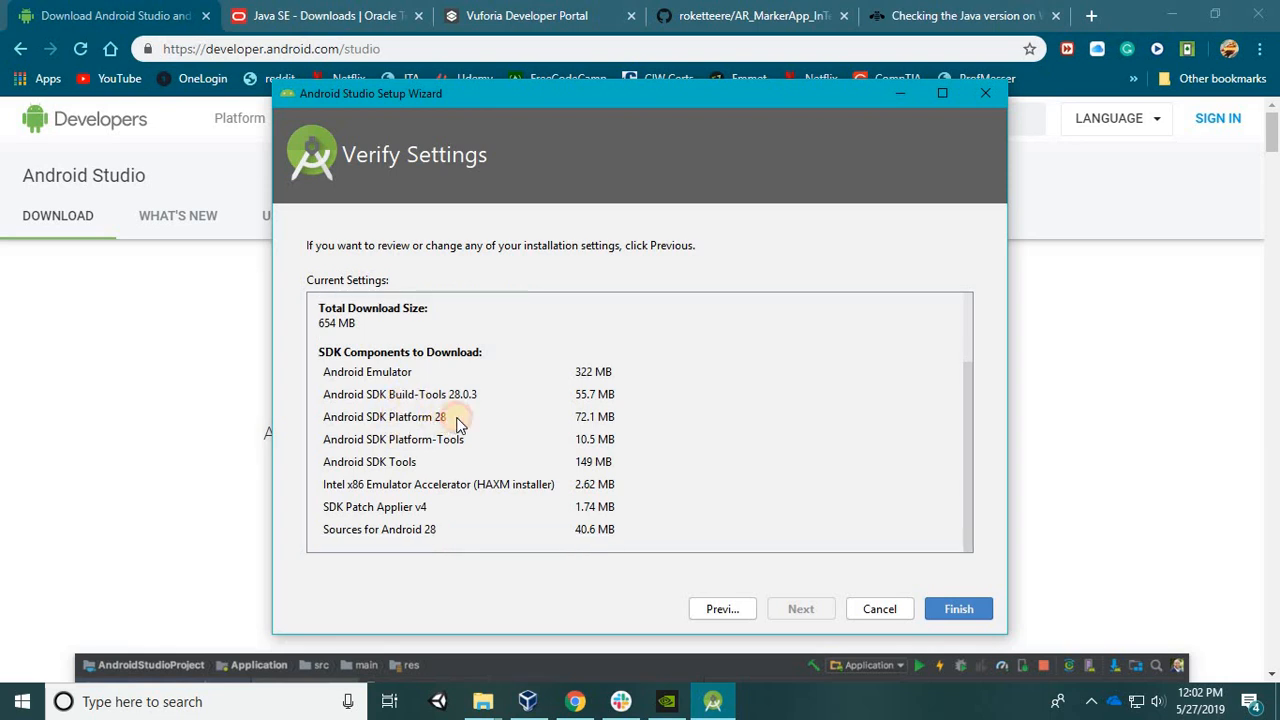
pyautogui.click(955, 612)
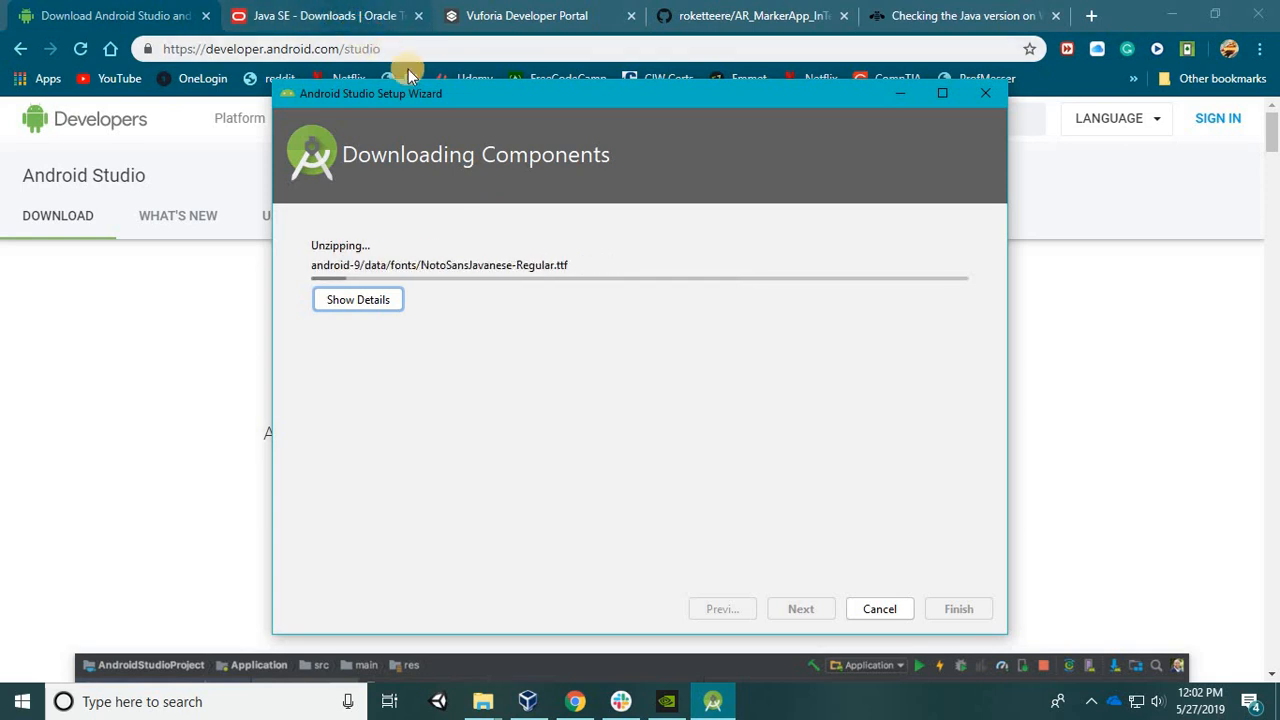
# Switch to the browser, search the web for "java jdk" and open Oracle's Java SE Development Kit 12 downloads page.
pyautogui.click(338, 18)
pyautogui.click(467, 48)
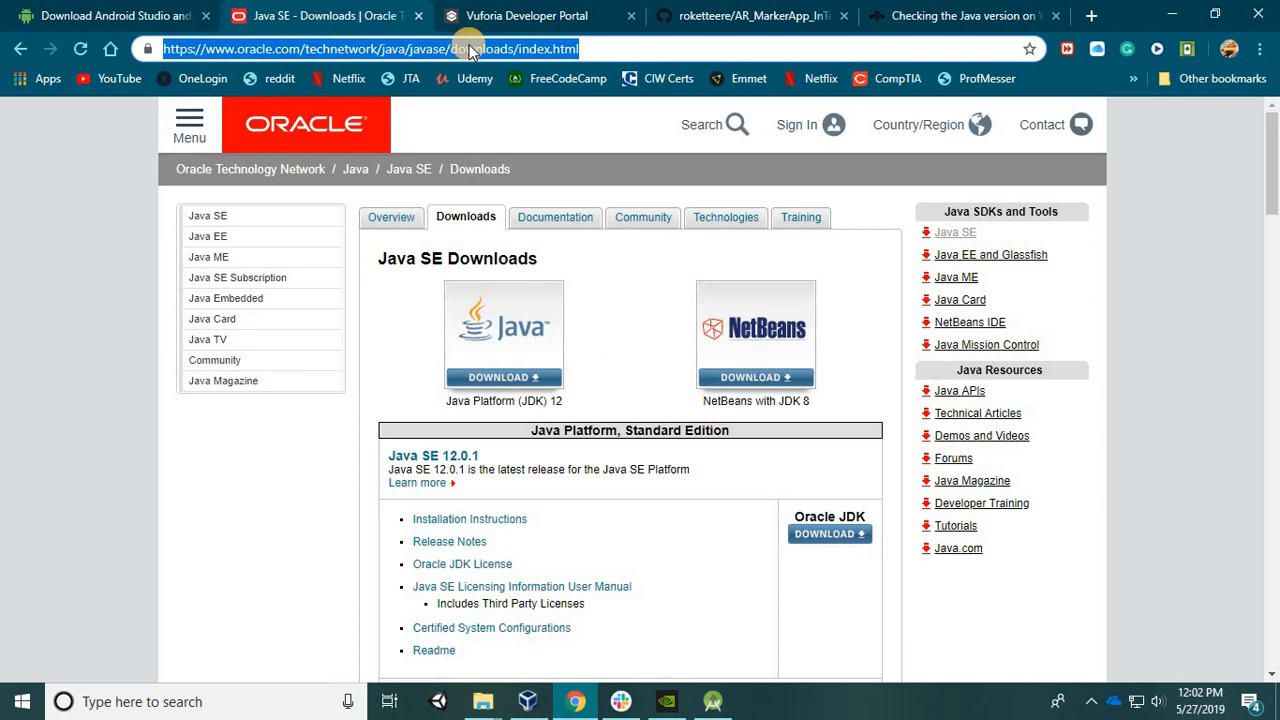
pyautogui.write('javad')
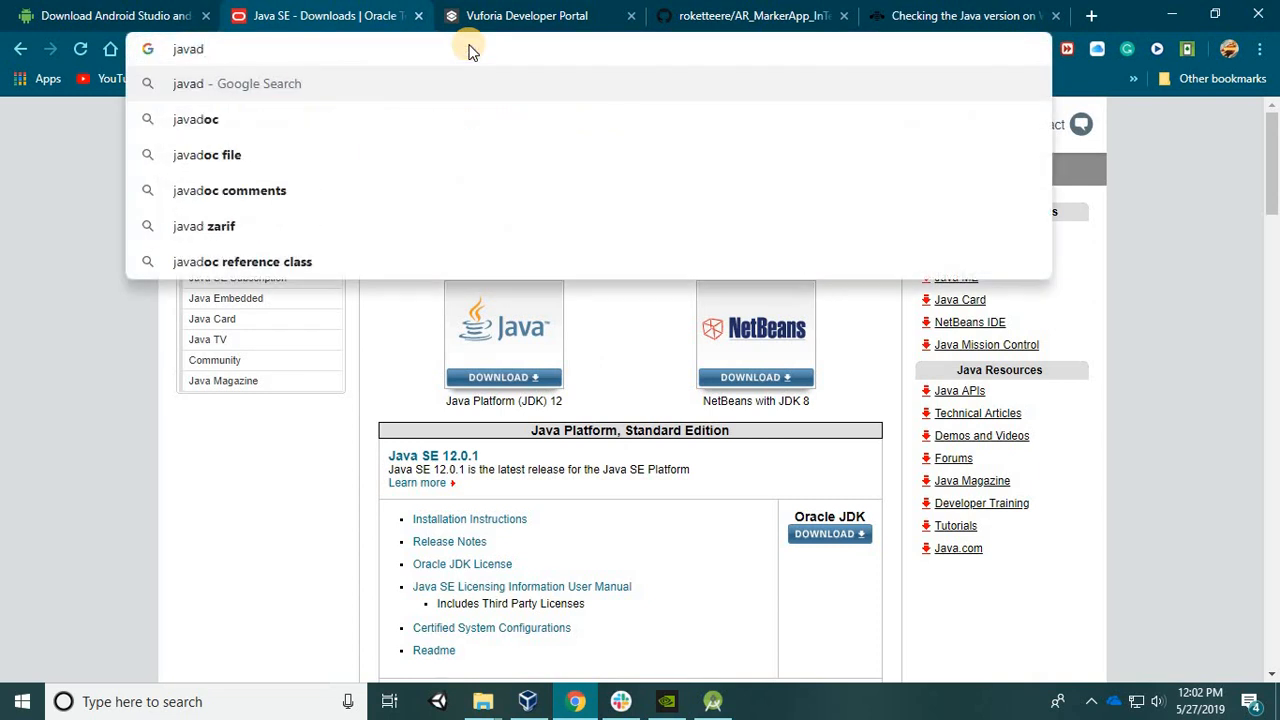
pyautogui.press('BackSpace')
pyautogui.write('jdk')
pyautogui.press('Return')
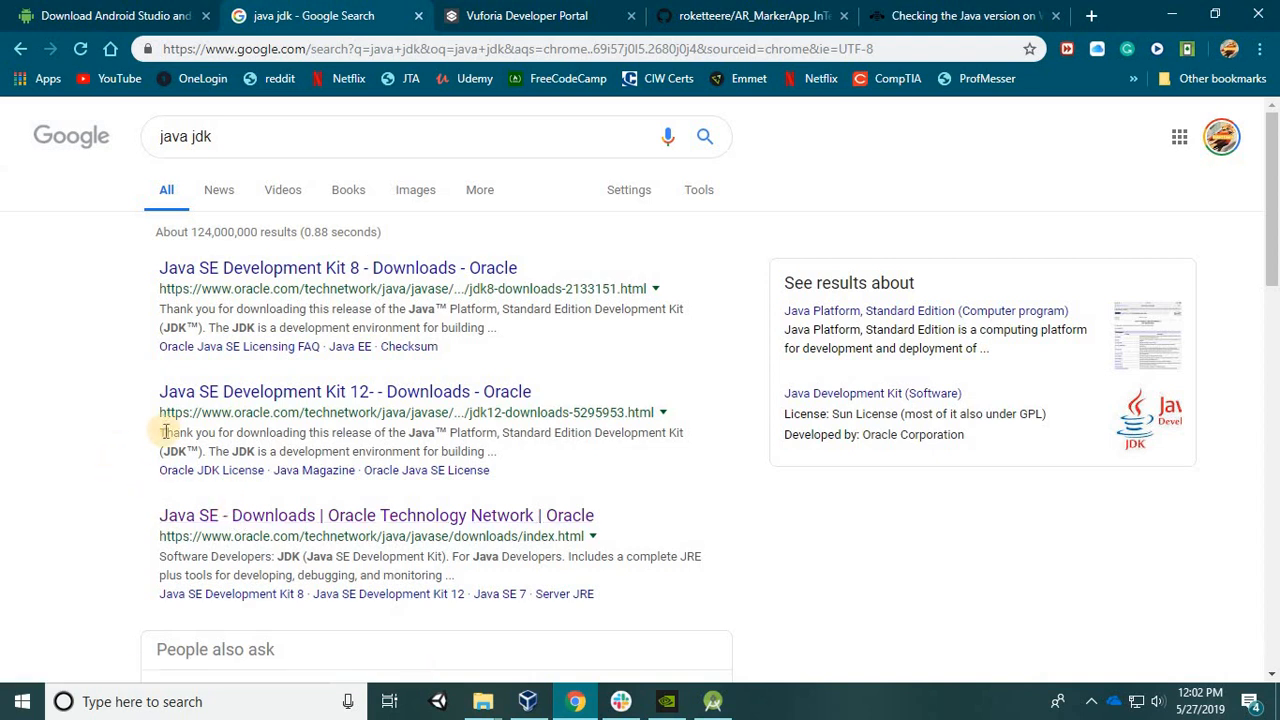
pyautogui.click(230, 400)
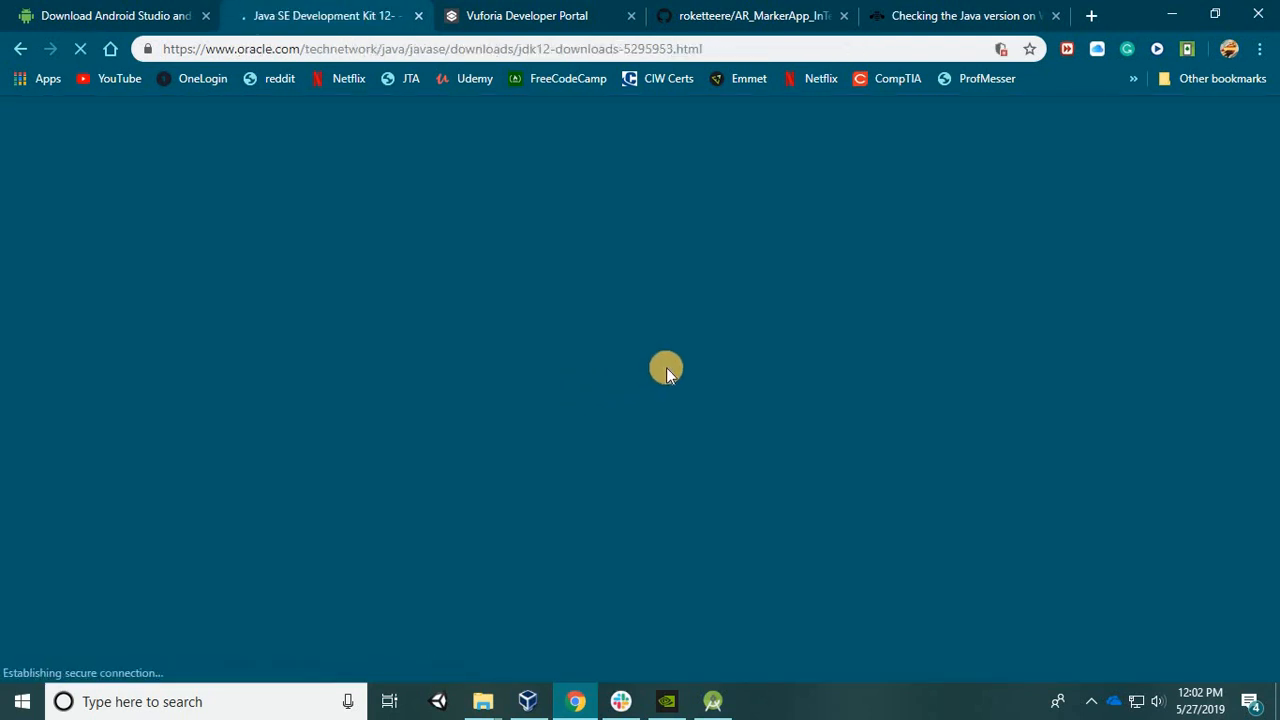
# Examine the JDK 12 downloads page and the releases on the Java SE overview page, and return to the JDK 12 downloads.
pyautogui.scroll(-2, 590, 387)
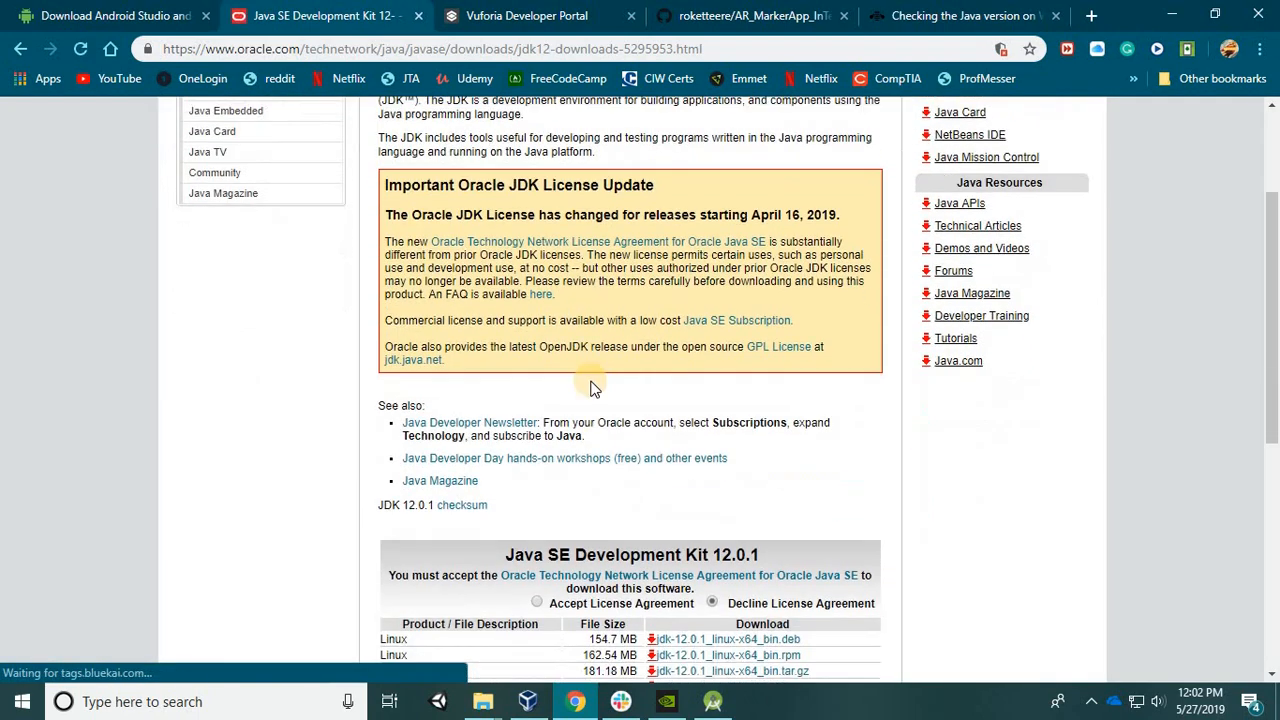
pyautogui.scroll(-2, 594, 386)
pyautogui.scroll(4, 590, 387)
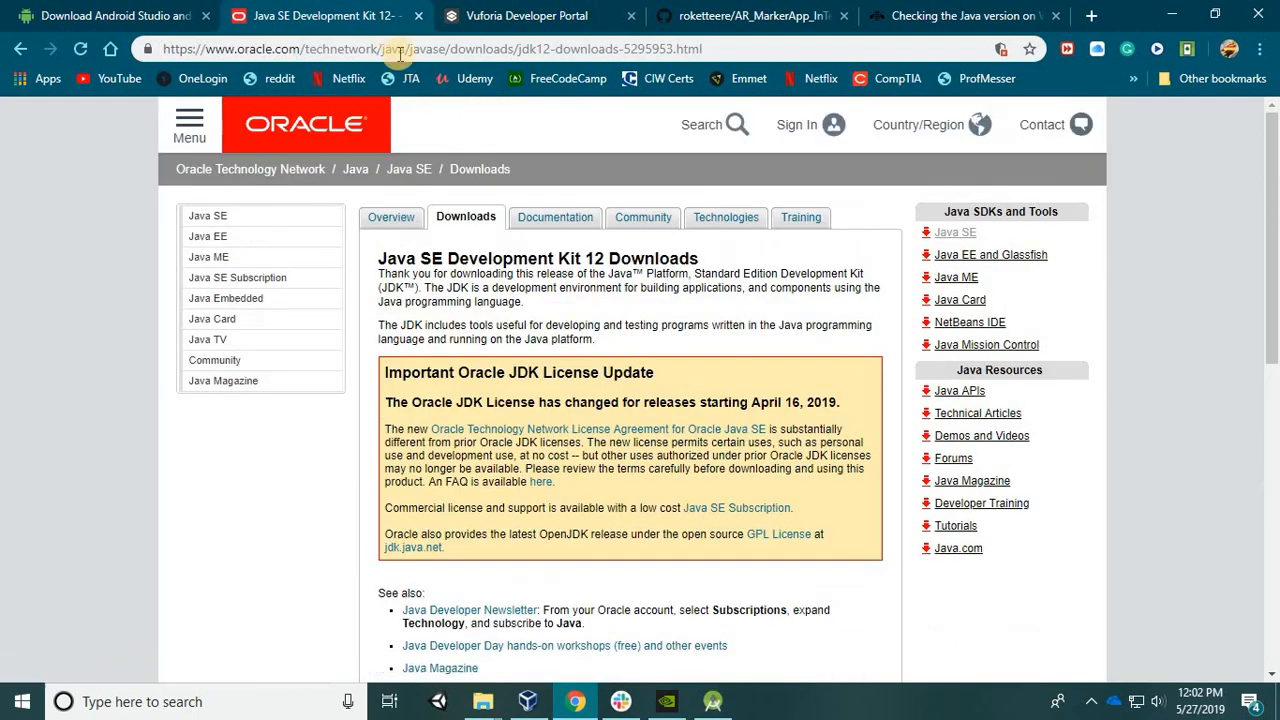
pyautogui.click(419, 170)
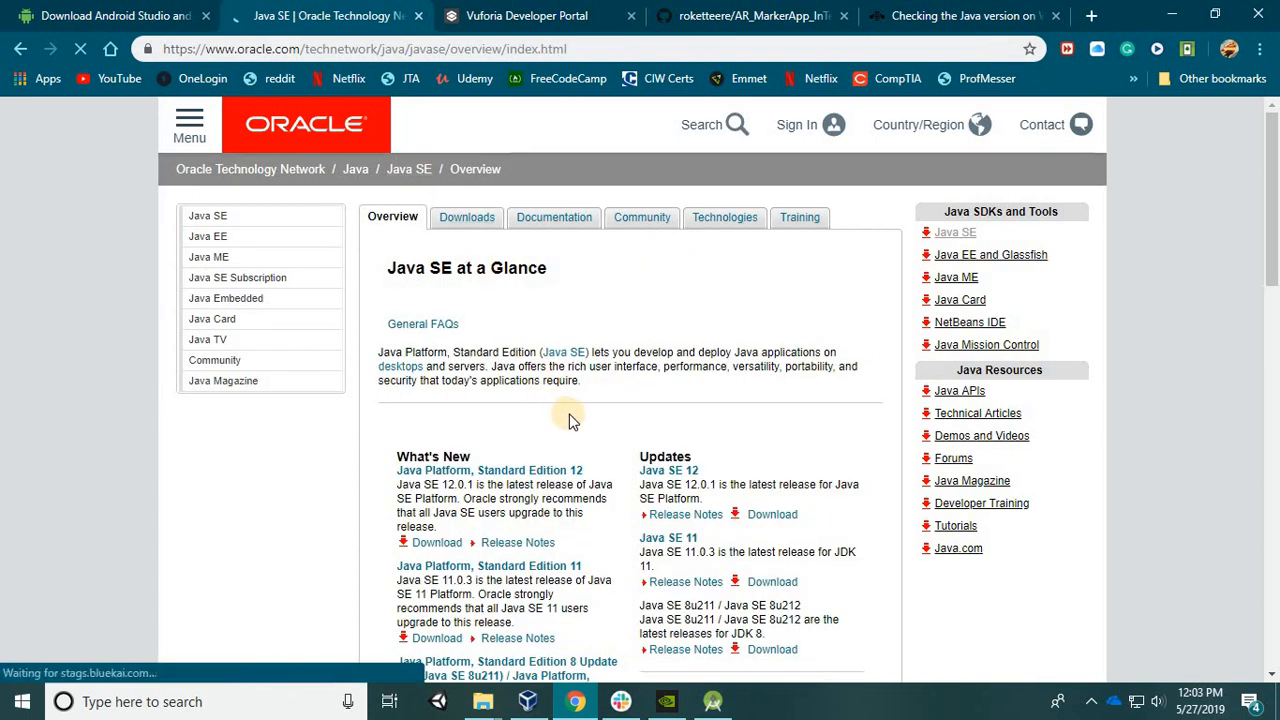
pyautogui.scroll(-1, 590, 418)
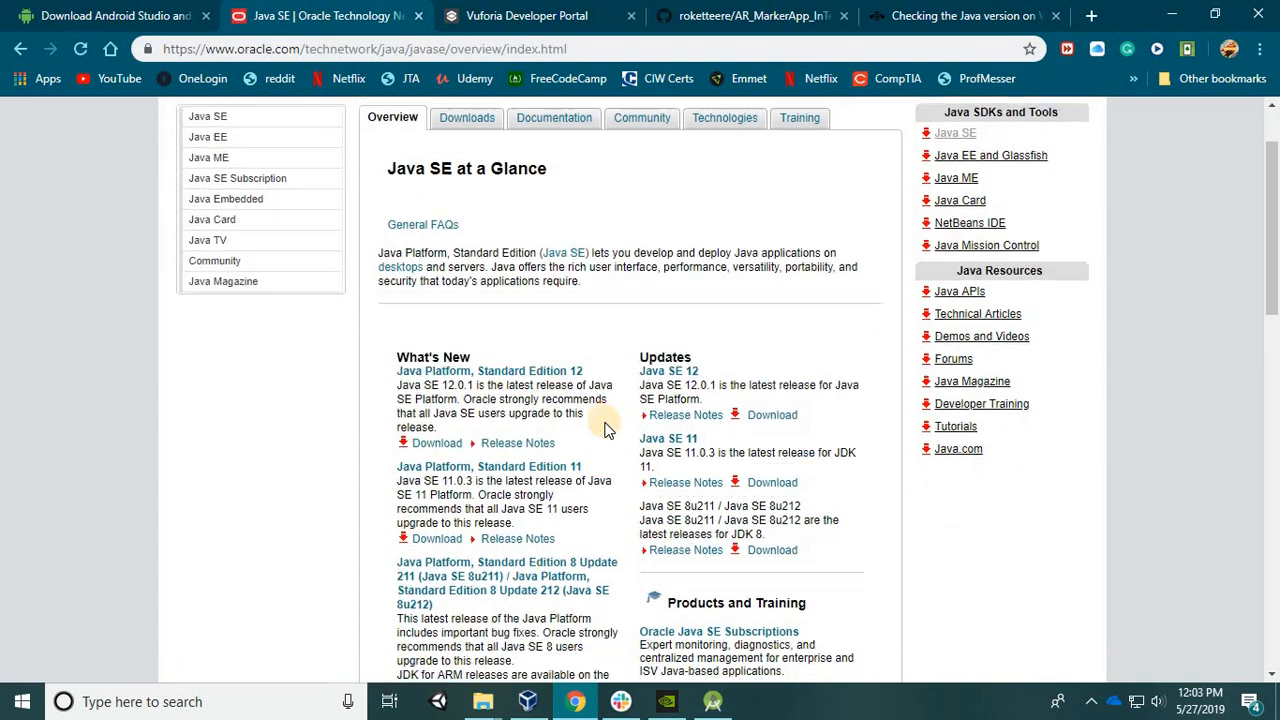
pyautogui.scroll(-1, 605, 430)
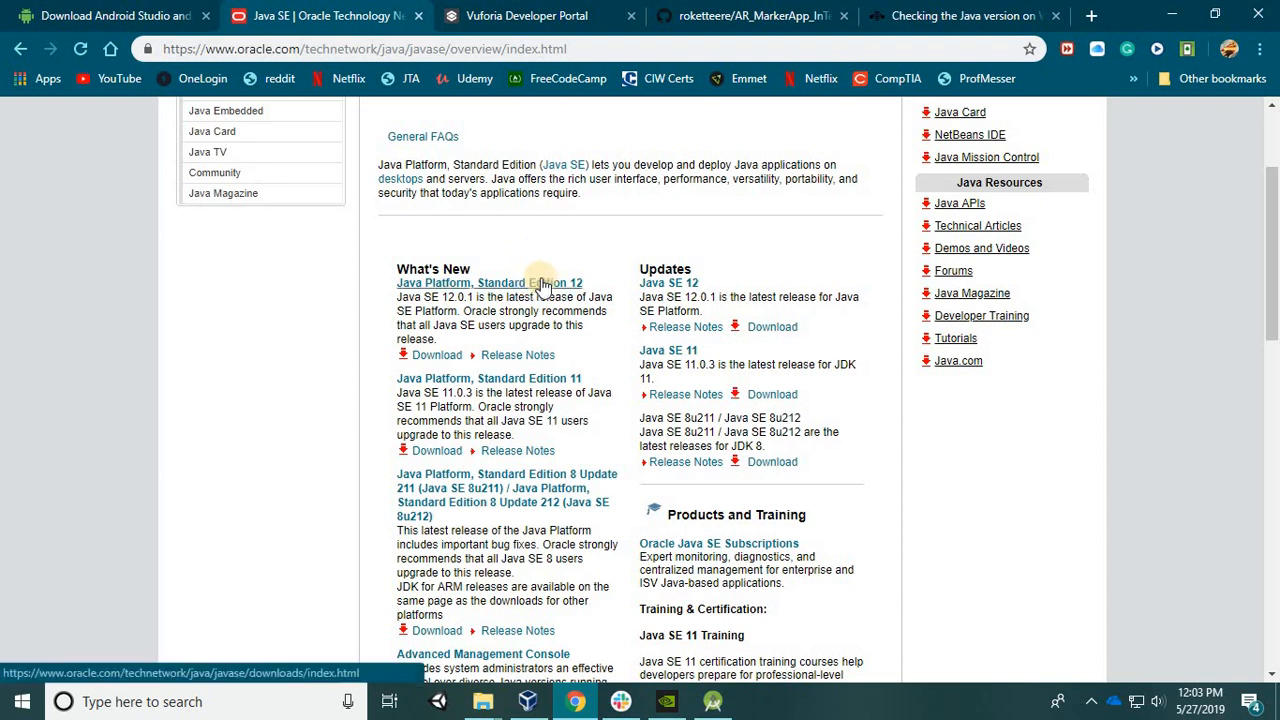
pyautogui.scroll(-1, 597, 345)
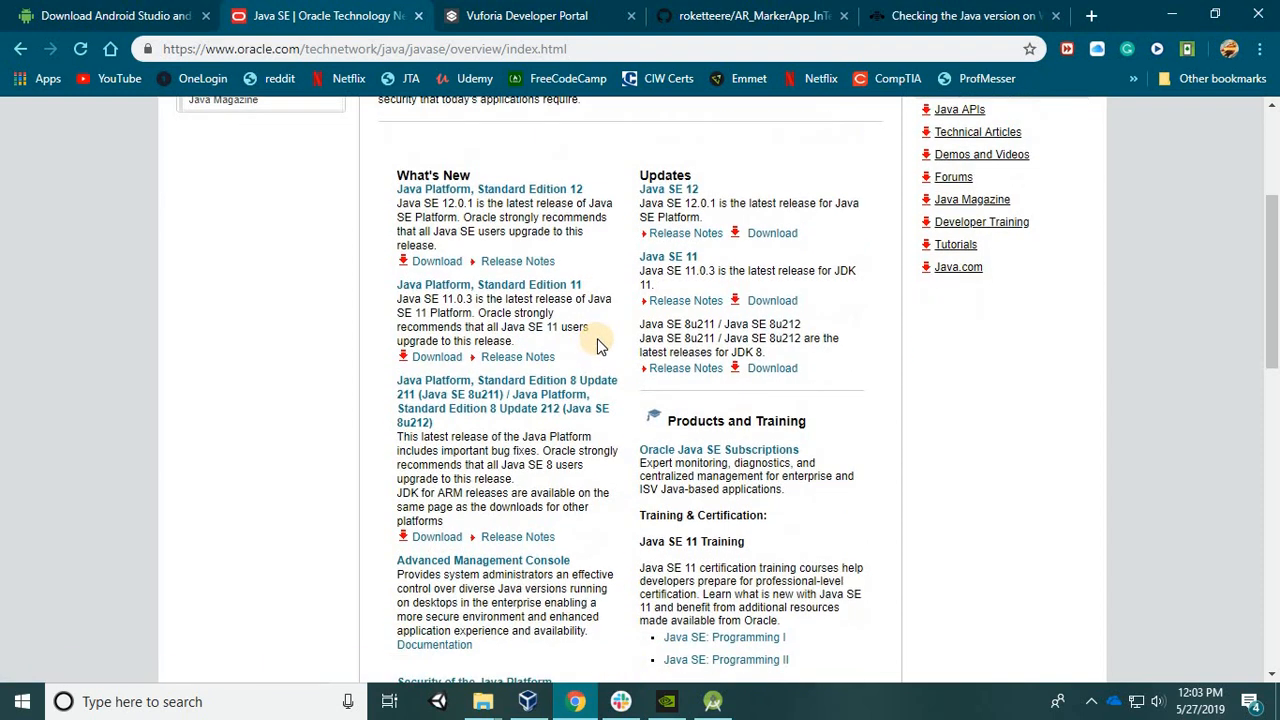
pyautogui.scroll(3, 597, 345)
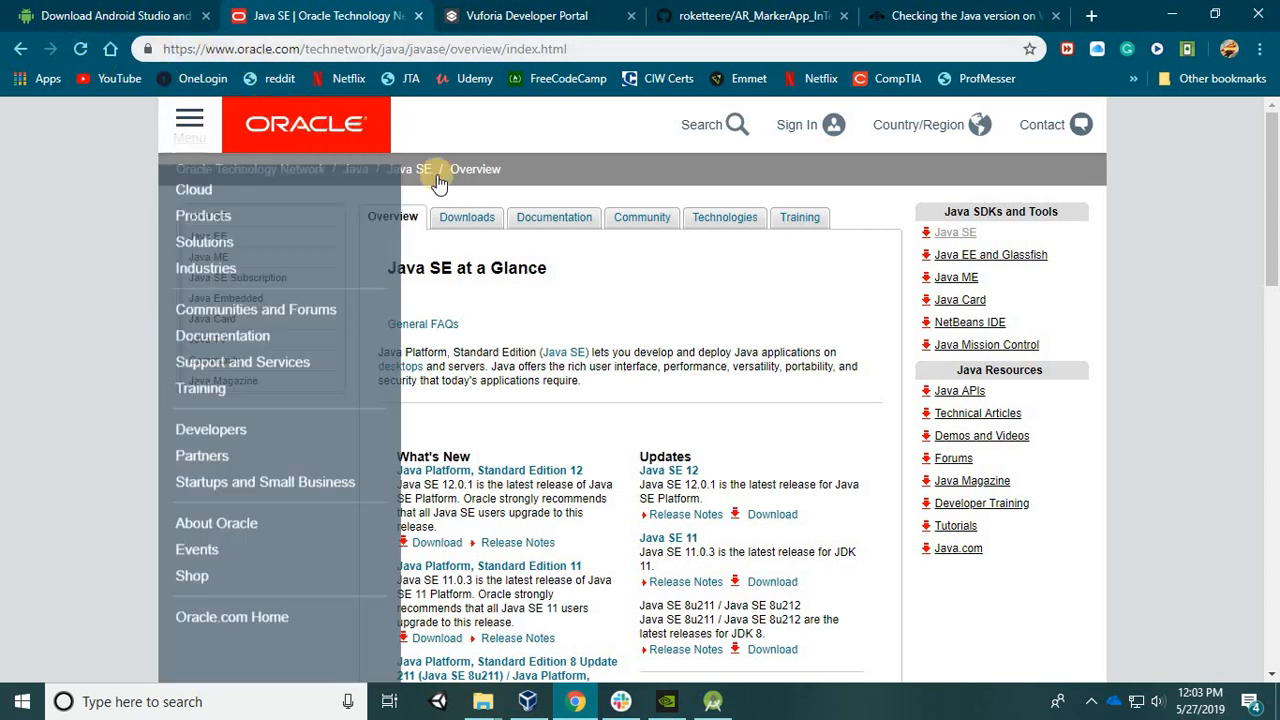
pyautogui.click(22, 50)
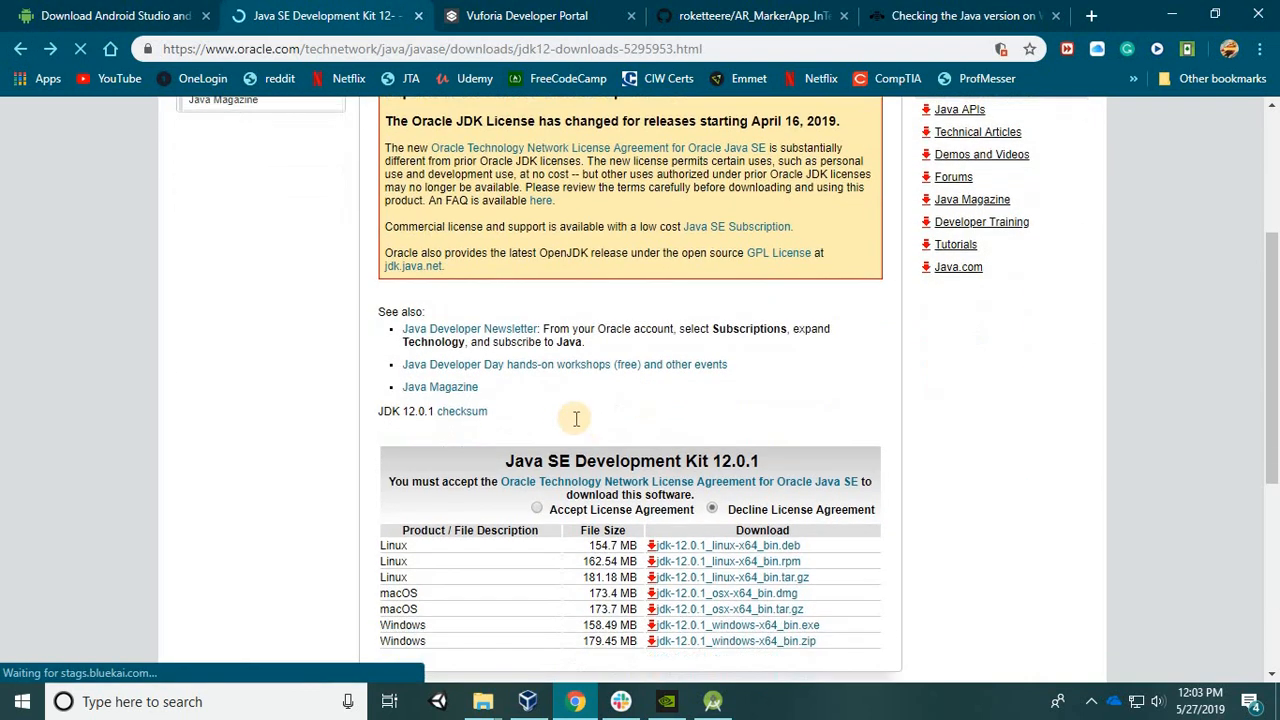
# Accept the JDK 12.0.1 license agreement, download jdk-12.0.1_windows-x64_bin.exe and keep the file.
pyautogui.scroll(-2, 560, 418)
pyautogui.click(538, 416)
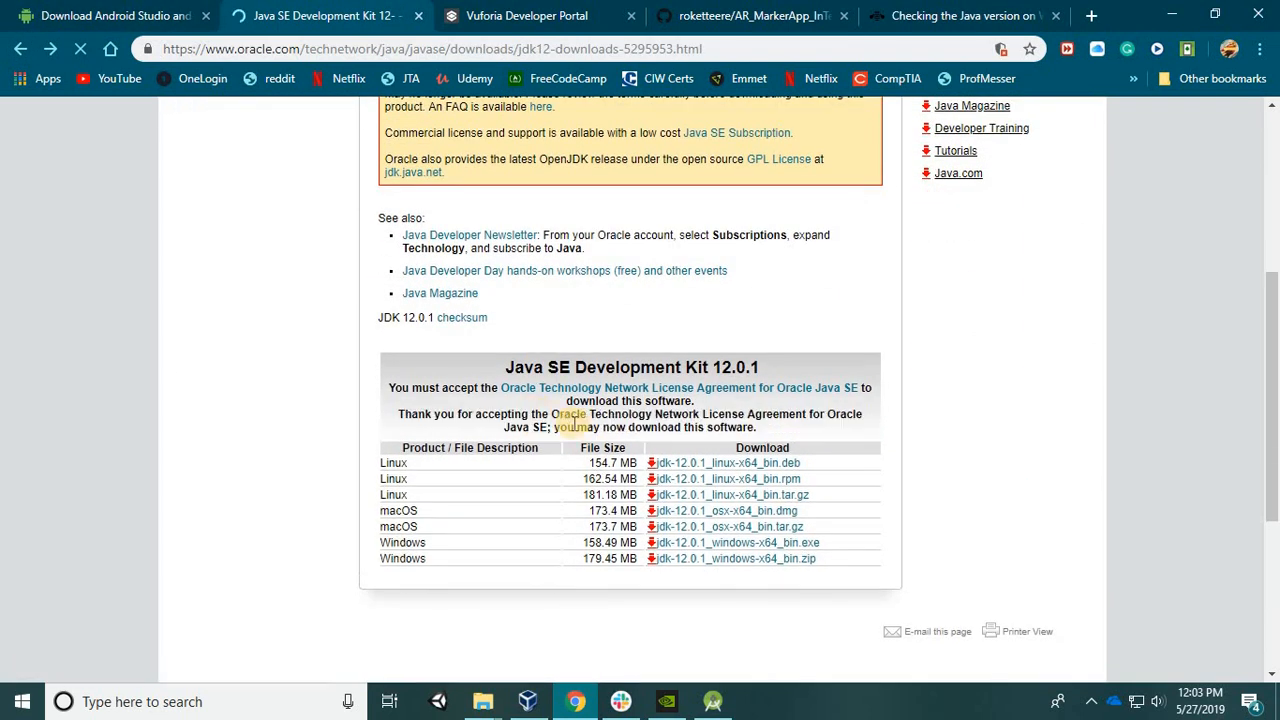
pyautogui.scroll(-2, 560, 455)
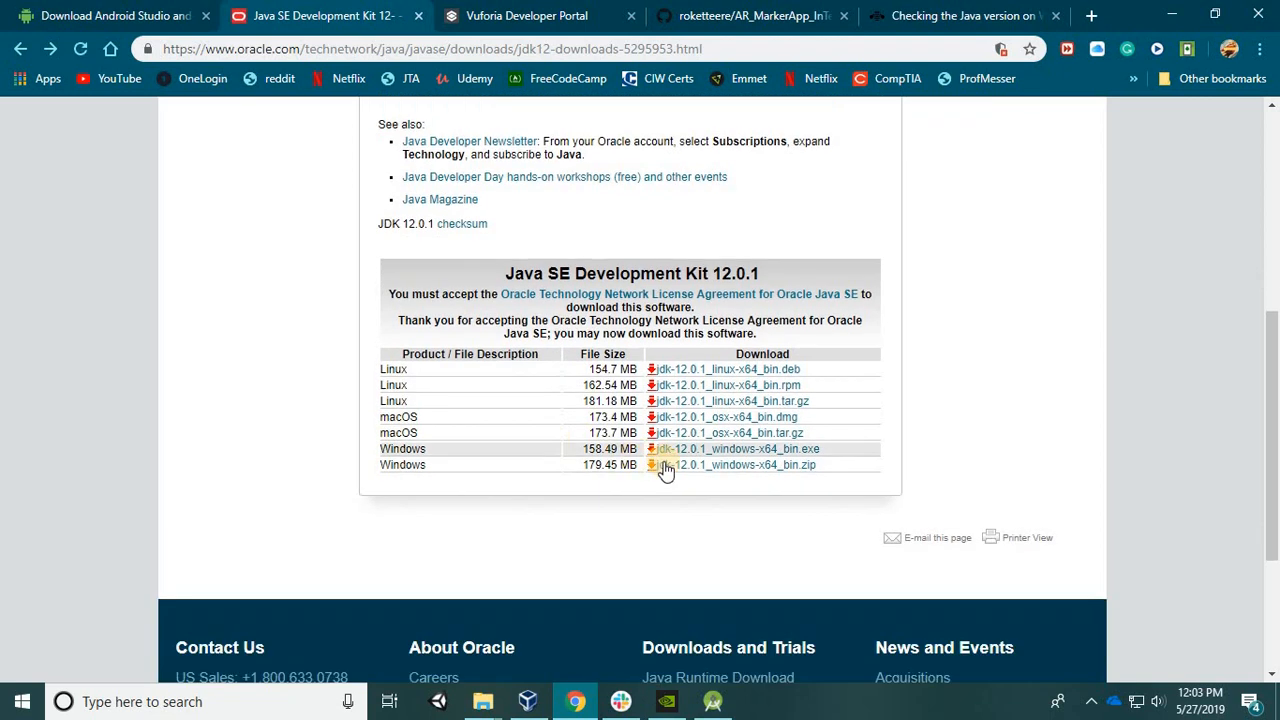
pyautogui.click(736, 450)
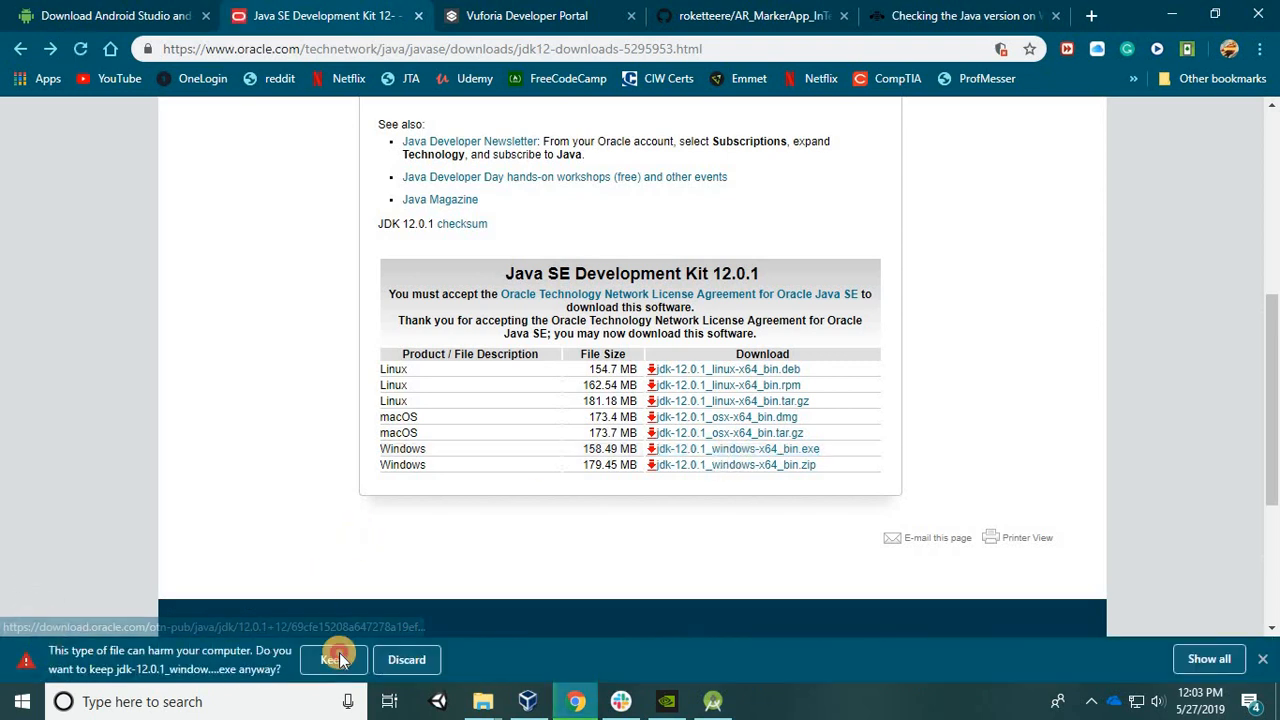
pyautogui.click(333, 659)
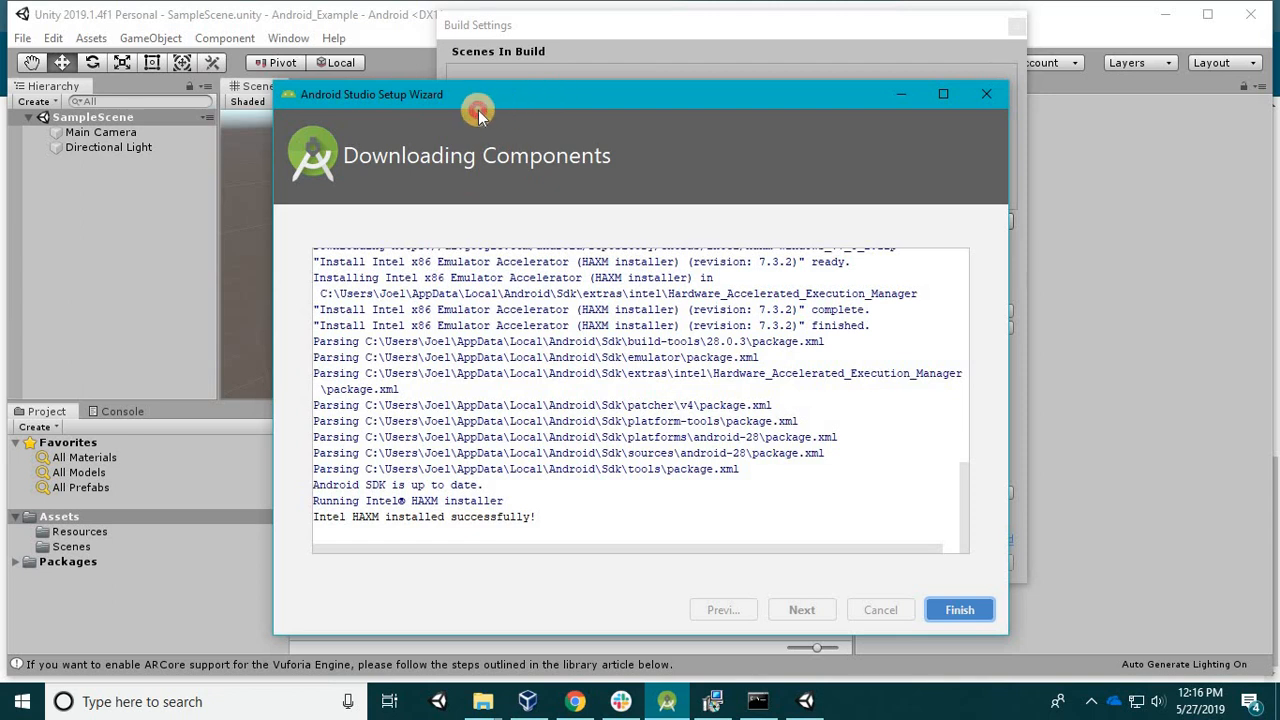
# Review the component installation log, finish the Android Studio Setup Wizard and close the Android Studio welcome window.
pyautogui.moveTo(478, 110); pyautogui.dragTo(403, 118)
pyautogui.moveTo(477, 524); pyautogui.dragTo(252, 242)
pyautogui.click(540, 330)
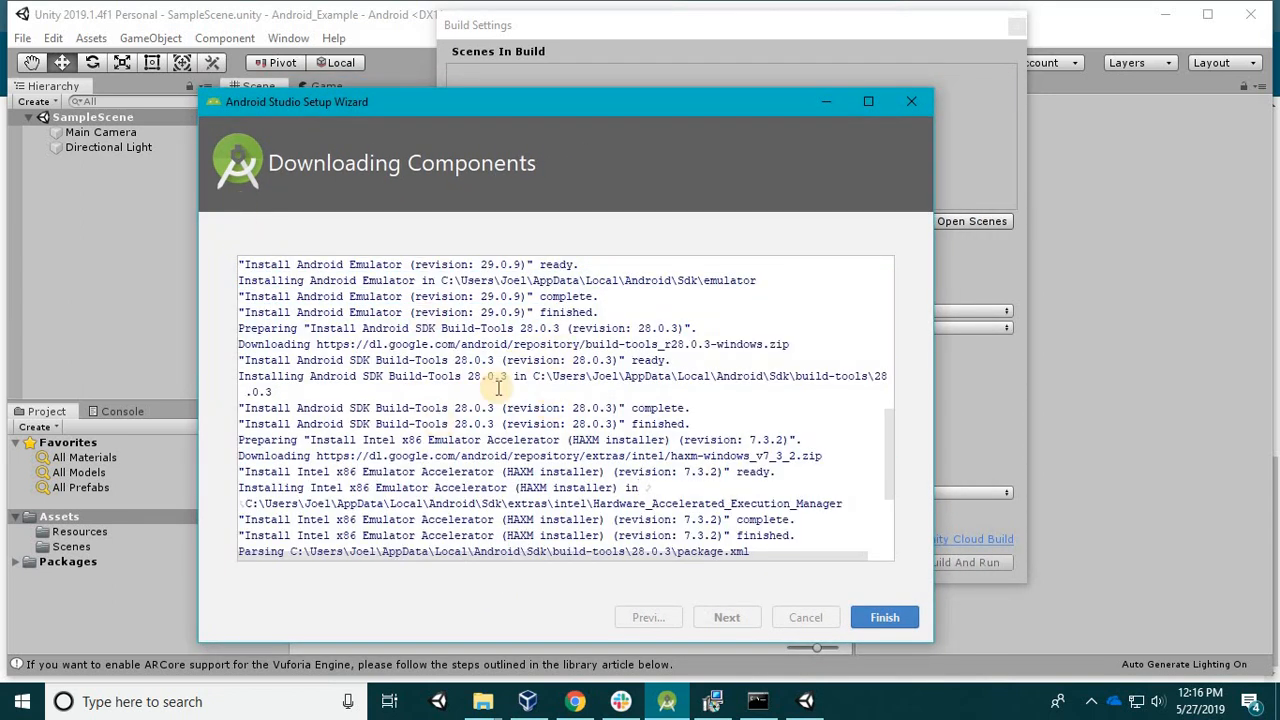
pyautogui.click(880, 620)
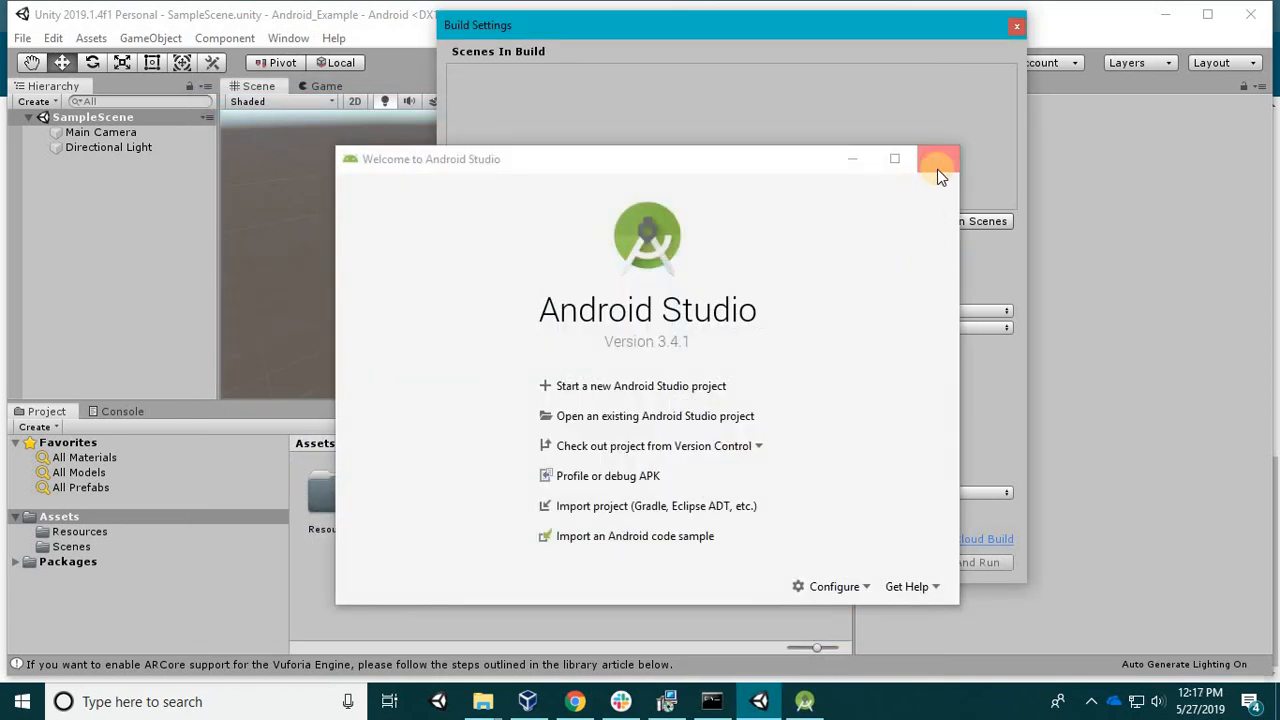
pyautogui.click(941, 169)
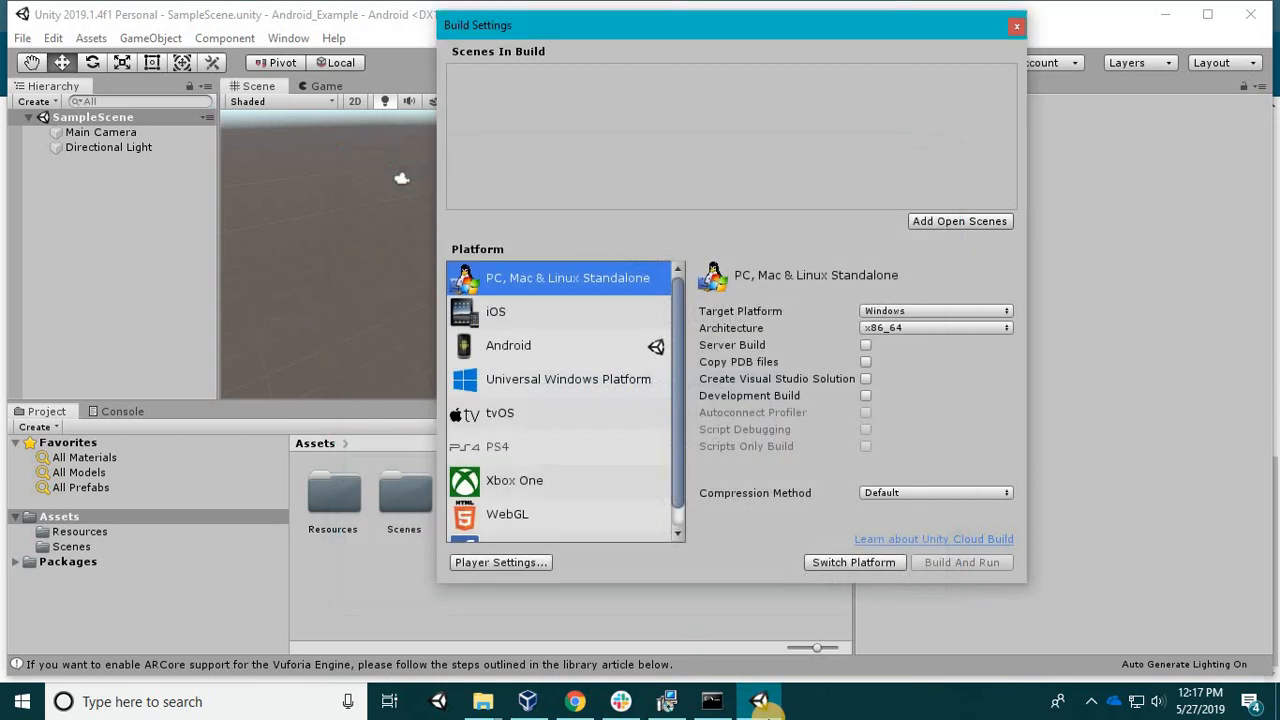
# Close the completed Java SE Development Kit 12.0.1 installer and Unity's Build Settings window.
pyautogui.click(667, 701)
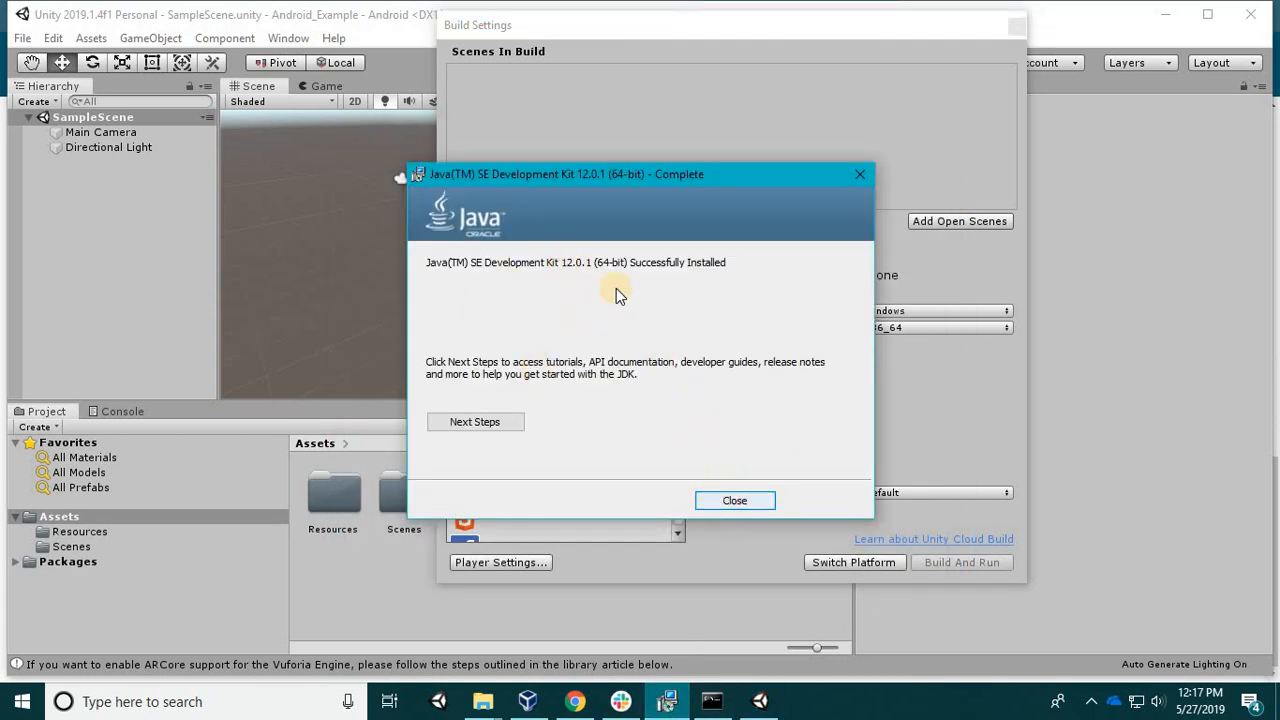
pyautogui.click(733, 499)
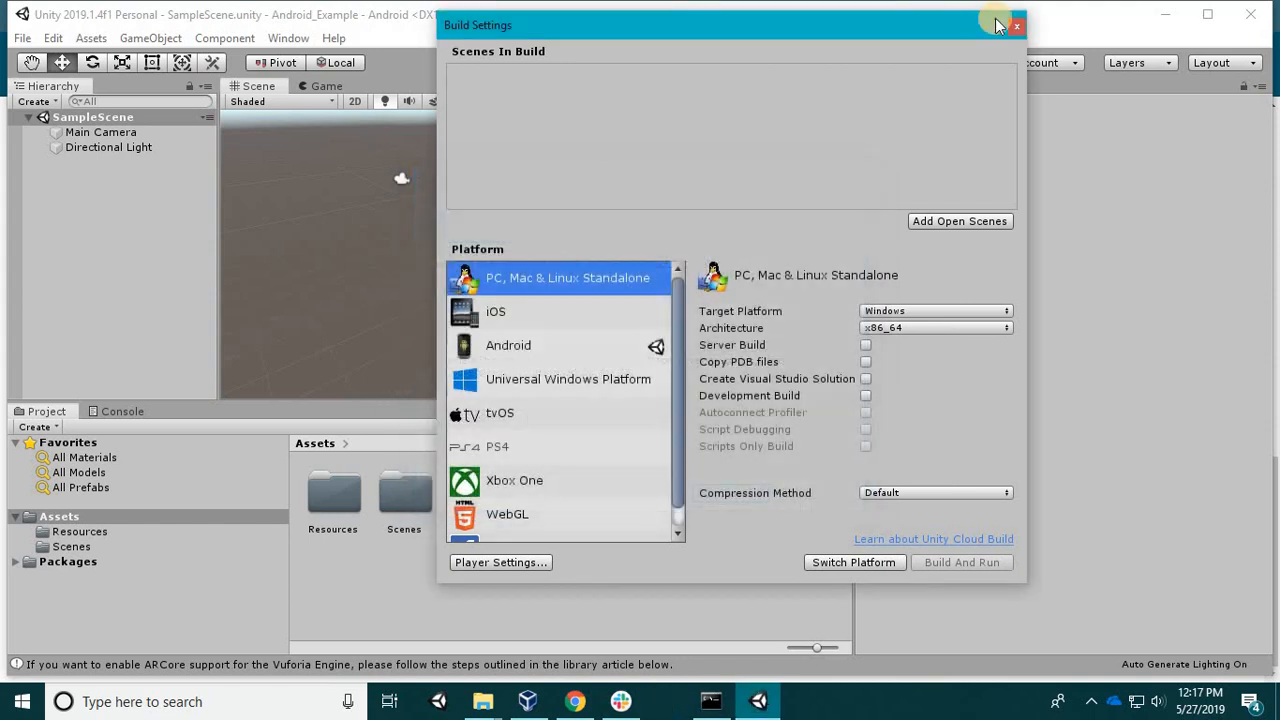
pyautogui.click(1016, 25)
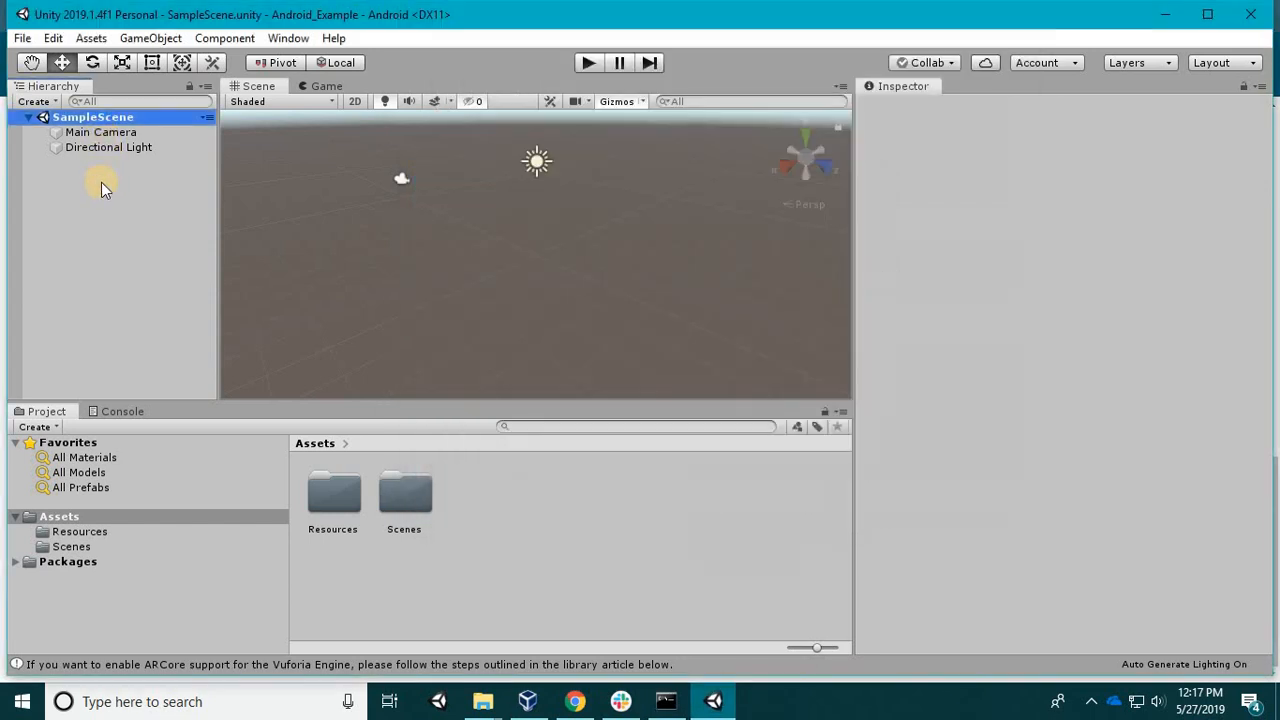
# Open the project's Build Settings and select the Android platform.
pyautogui.click(22, 38)
pyautogui.click(113, 233)
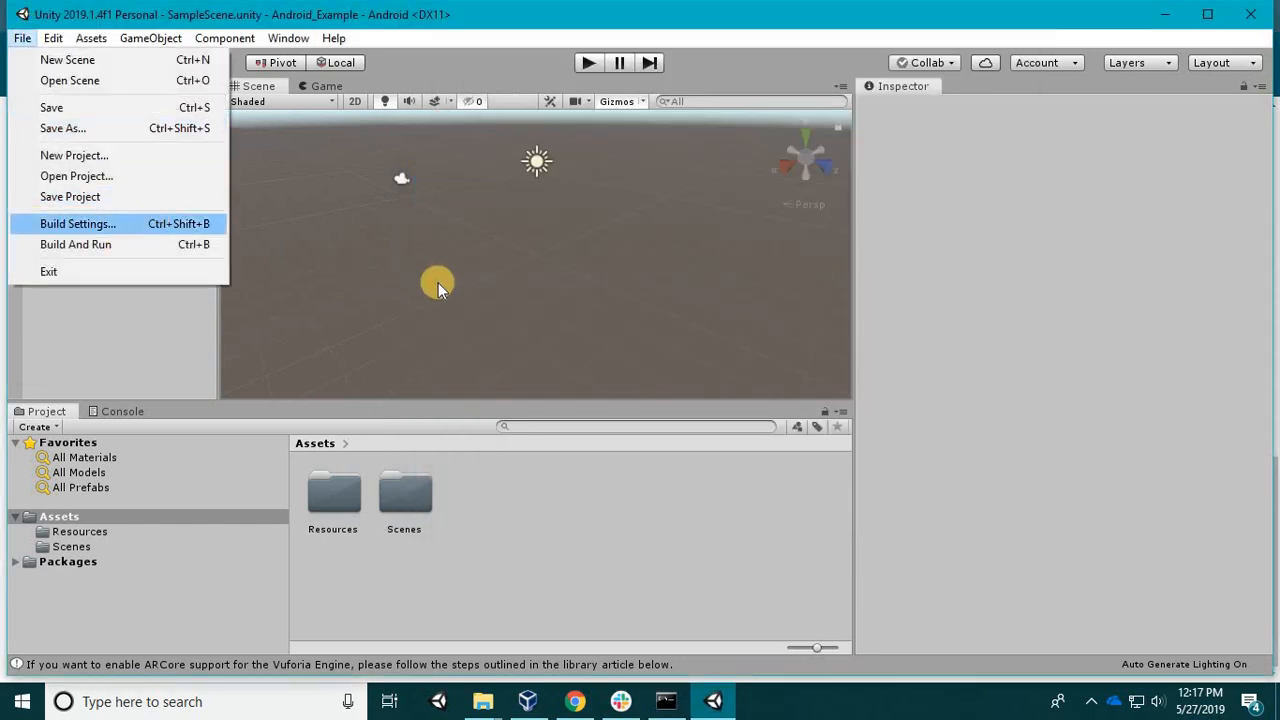
pyautogui.click(591, 280)
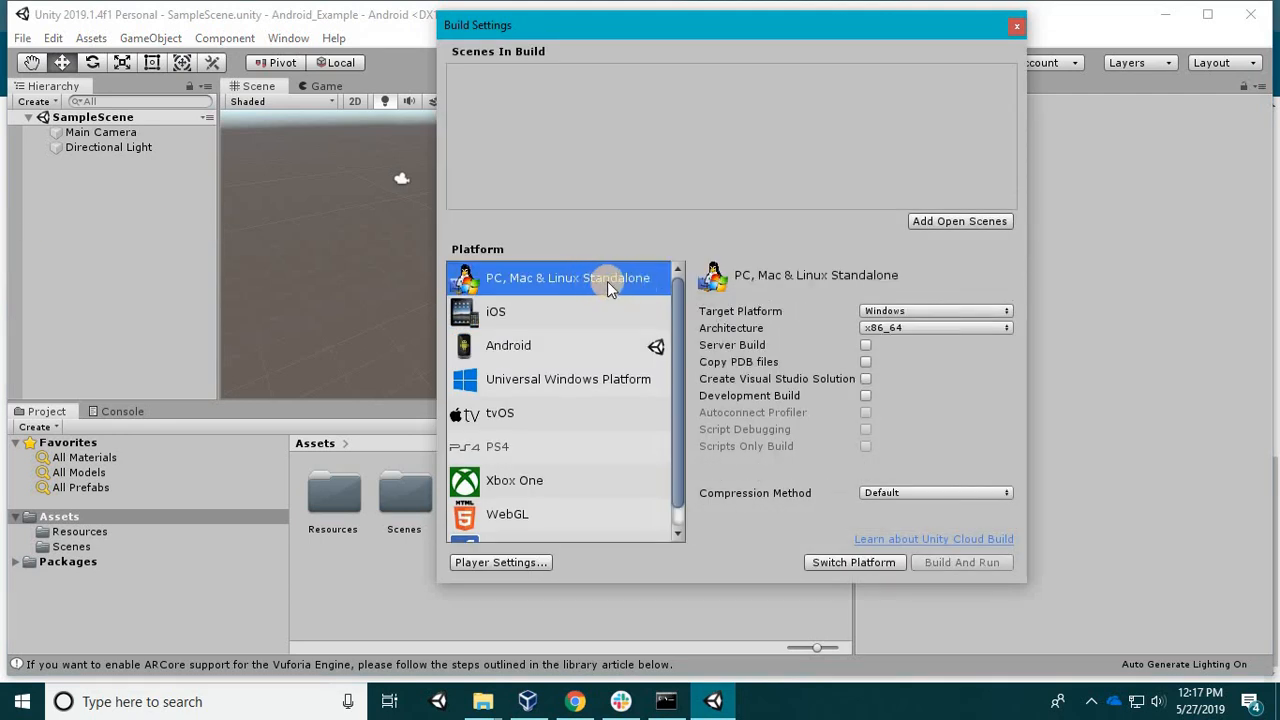
pyautogui.click(557, 357)
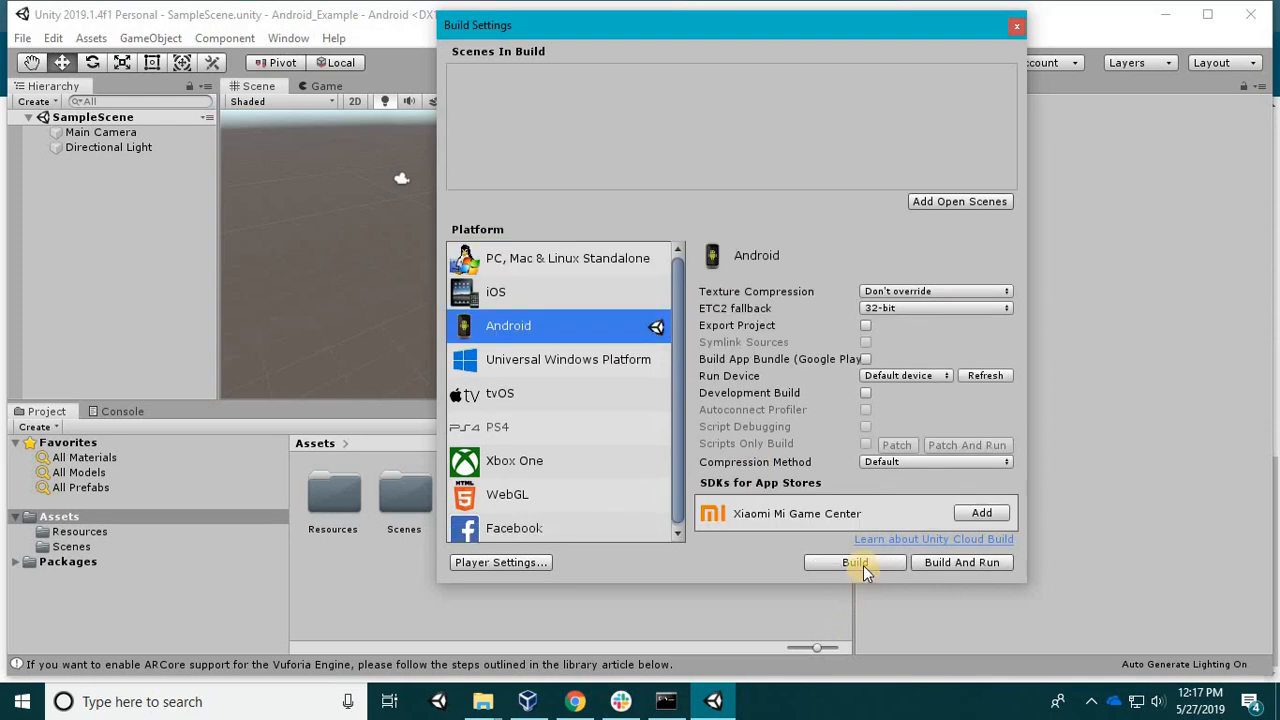
pyautogui.click(585, 262)
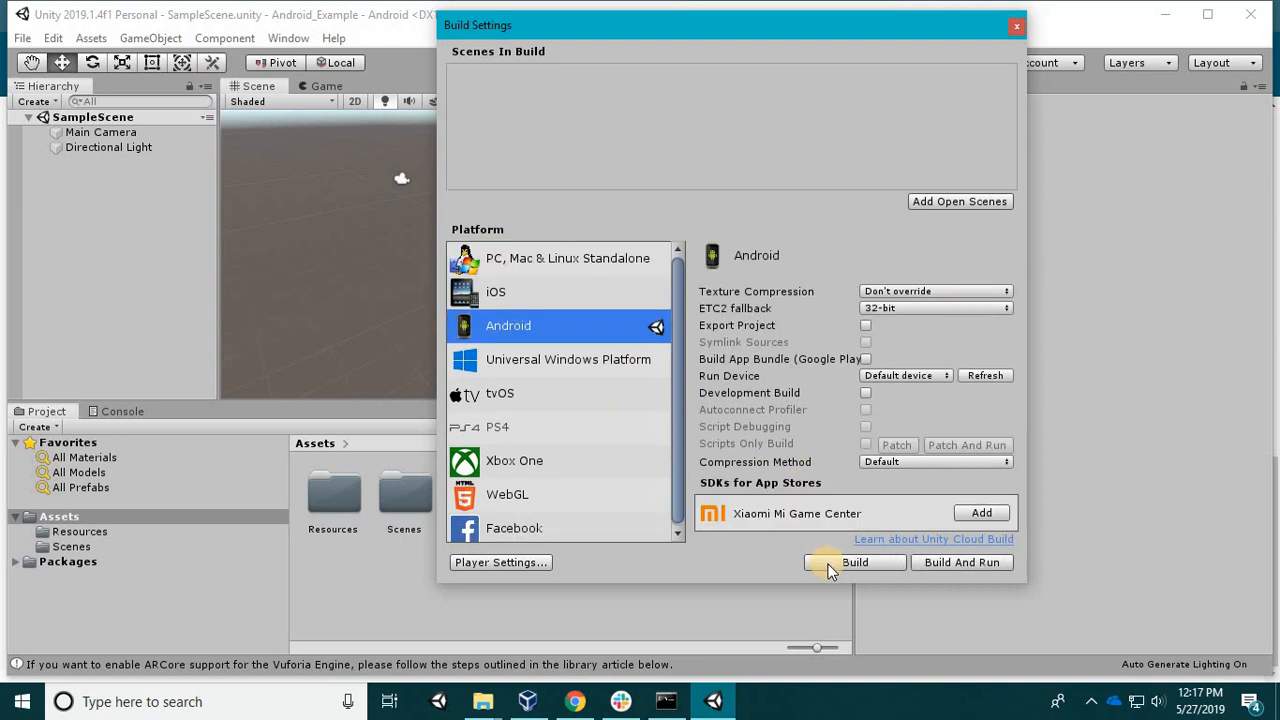
# Open the Android player settings and examine the XR Settings, Other Settings graphics APIs and adaptive icon sections.
pyautogui.click(538, 566)
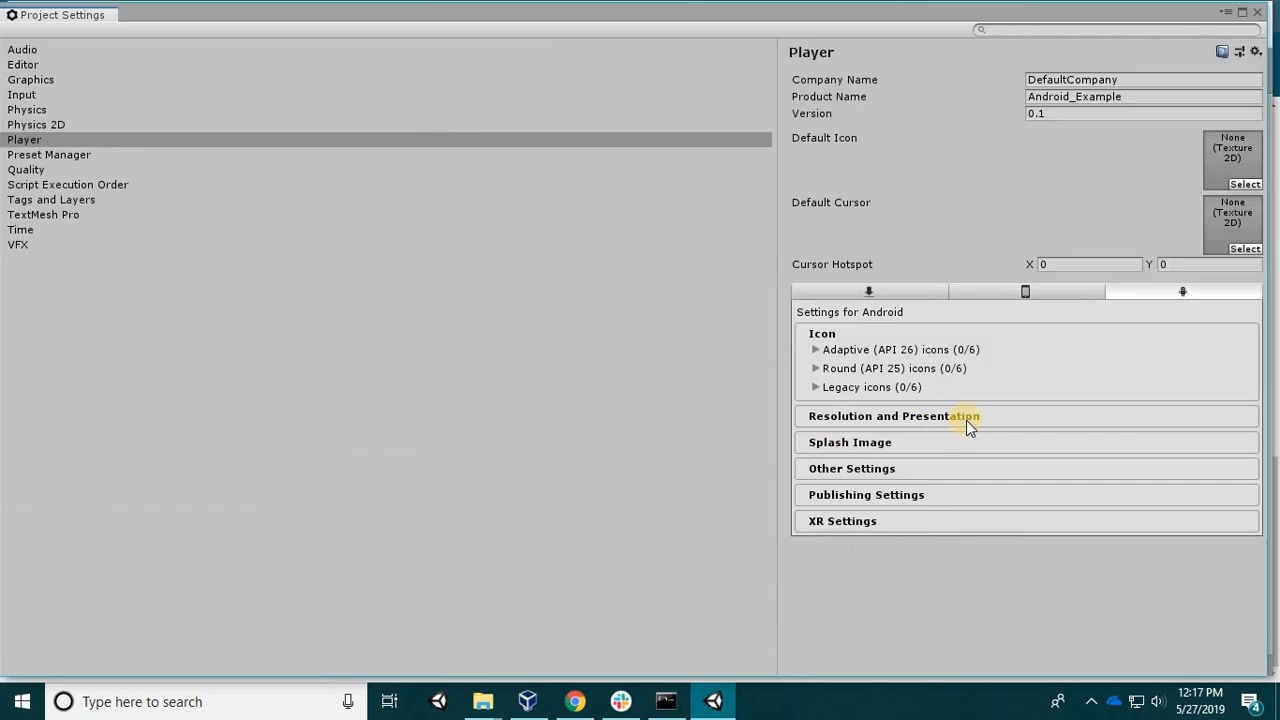
pyautogui.click(828, 521)
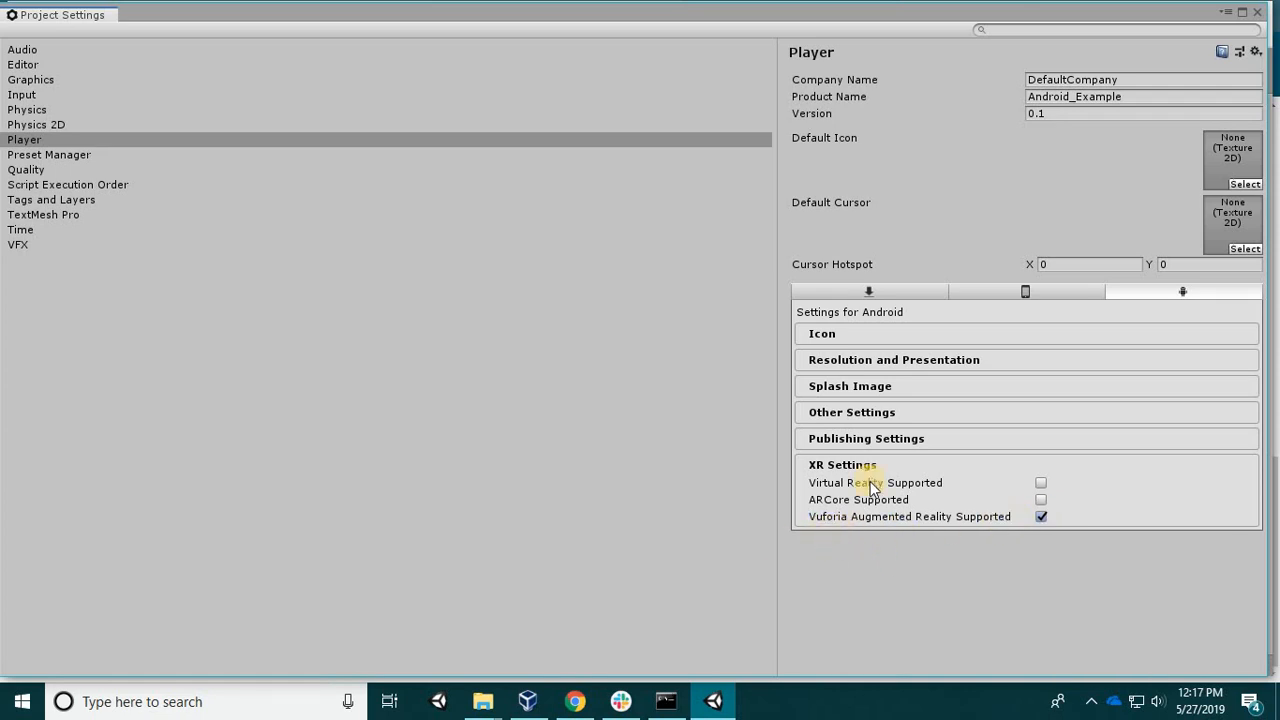
pyautogui.click(853, 413)
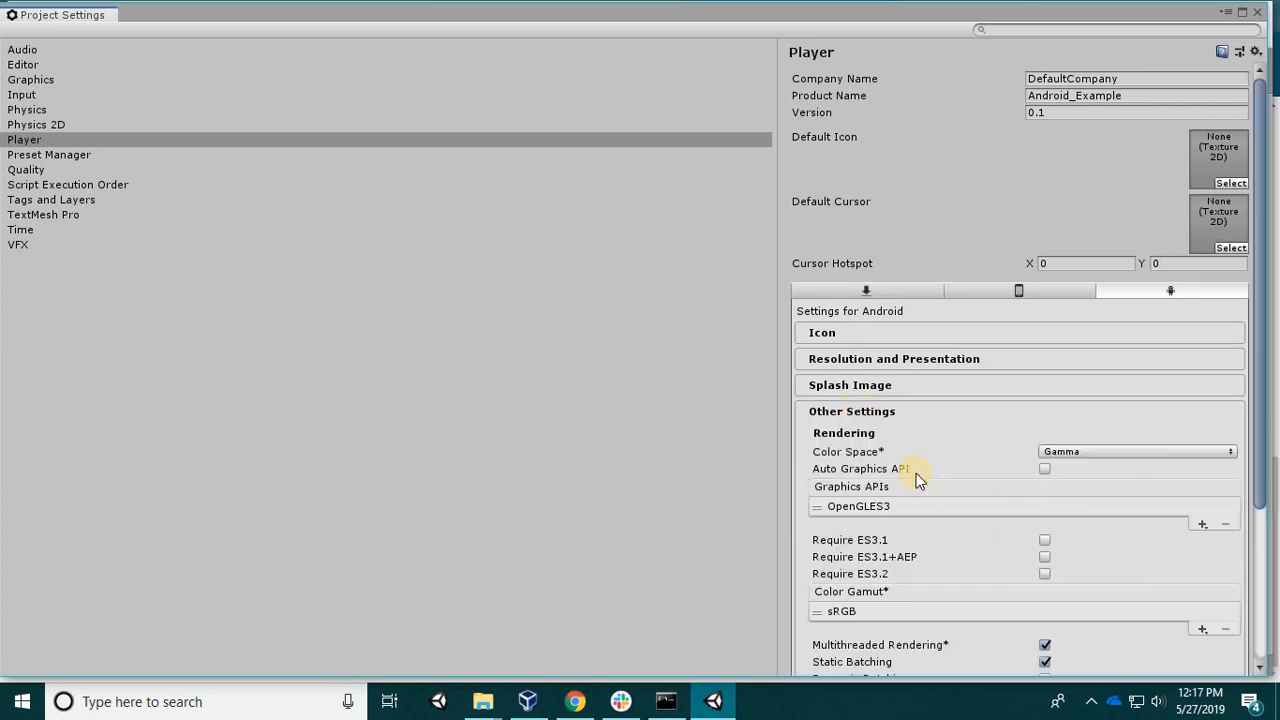
pyautogui.click(828, 510)
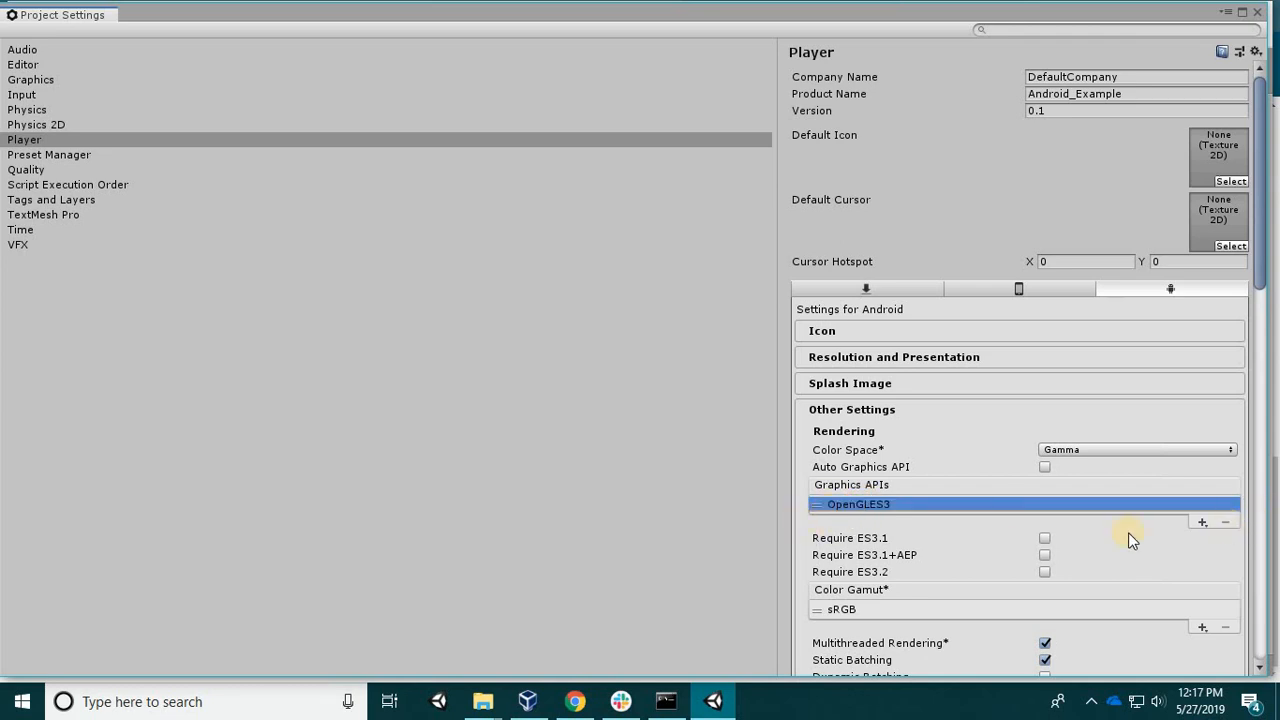
pyautogui.click(848, 418)
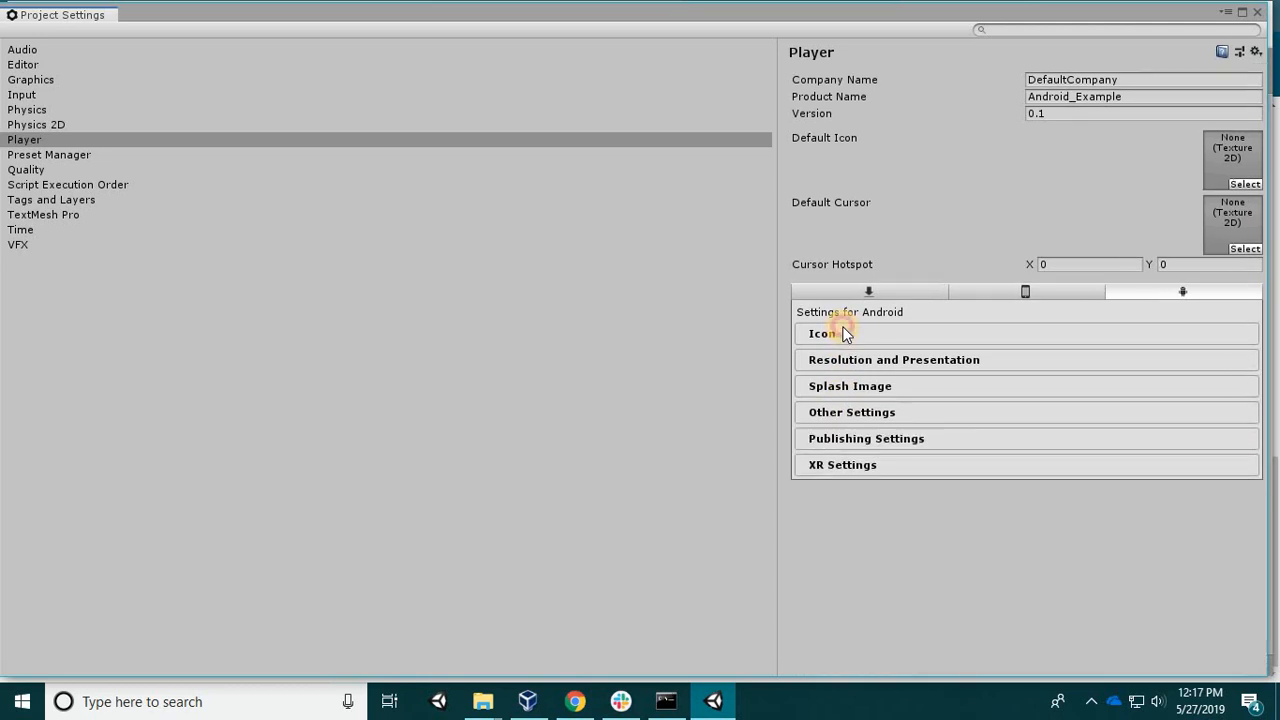
pyautogui.click(879, 335)
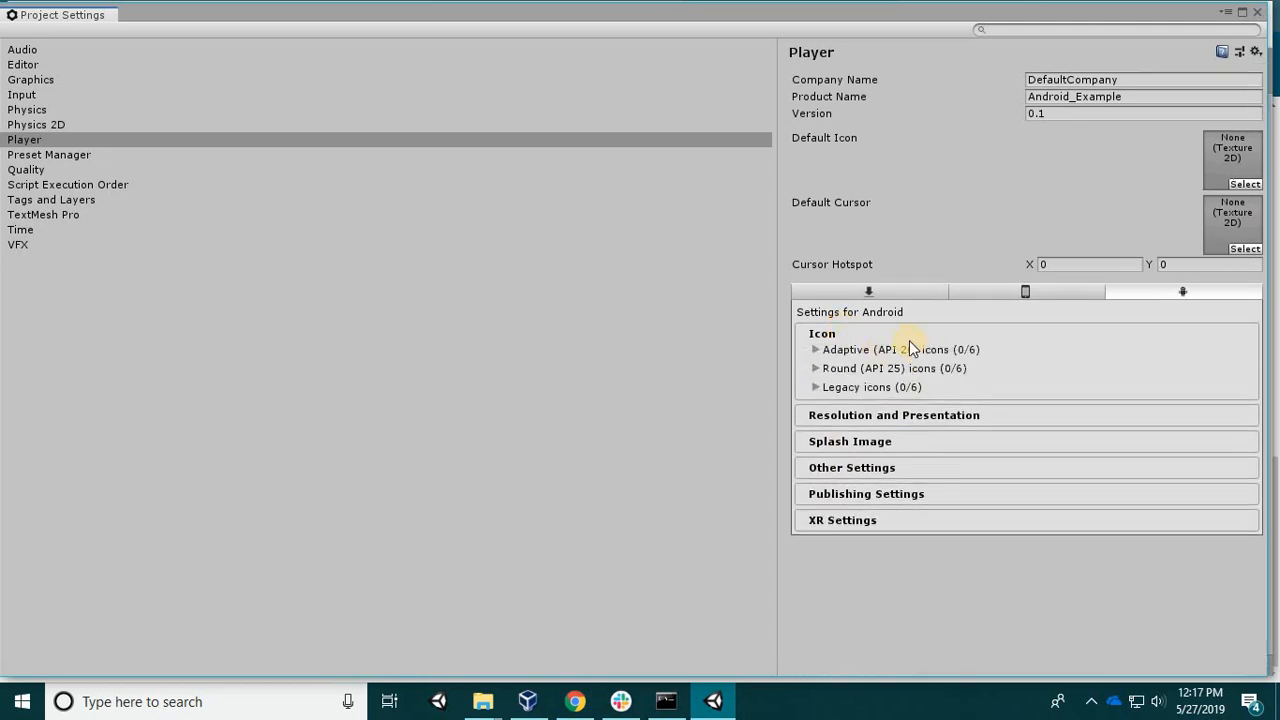
pyautogui.click(818, 352)
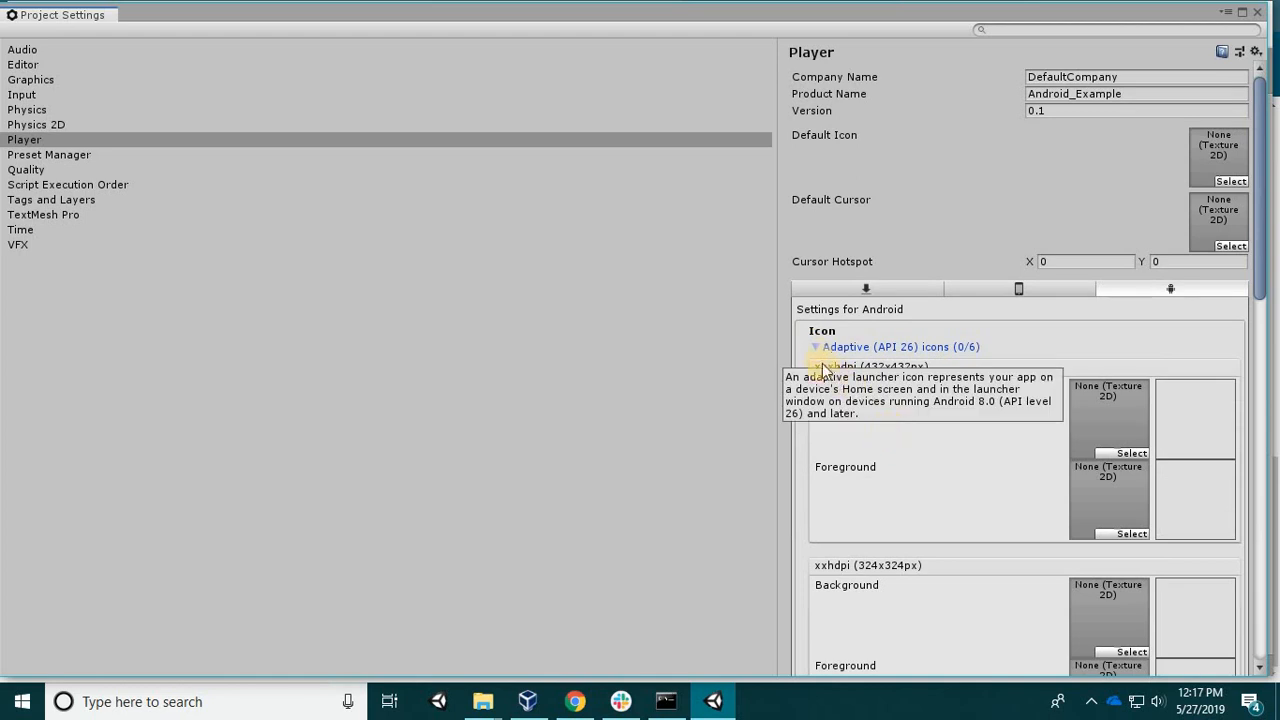
pyautogui.click(818, 352)
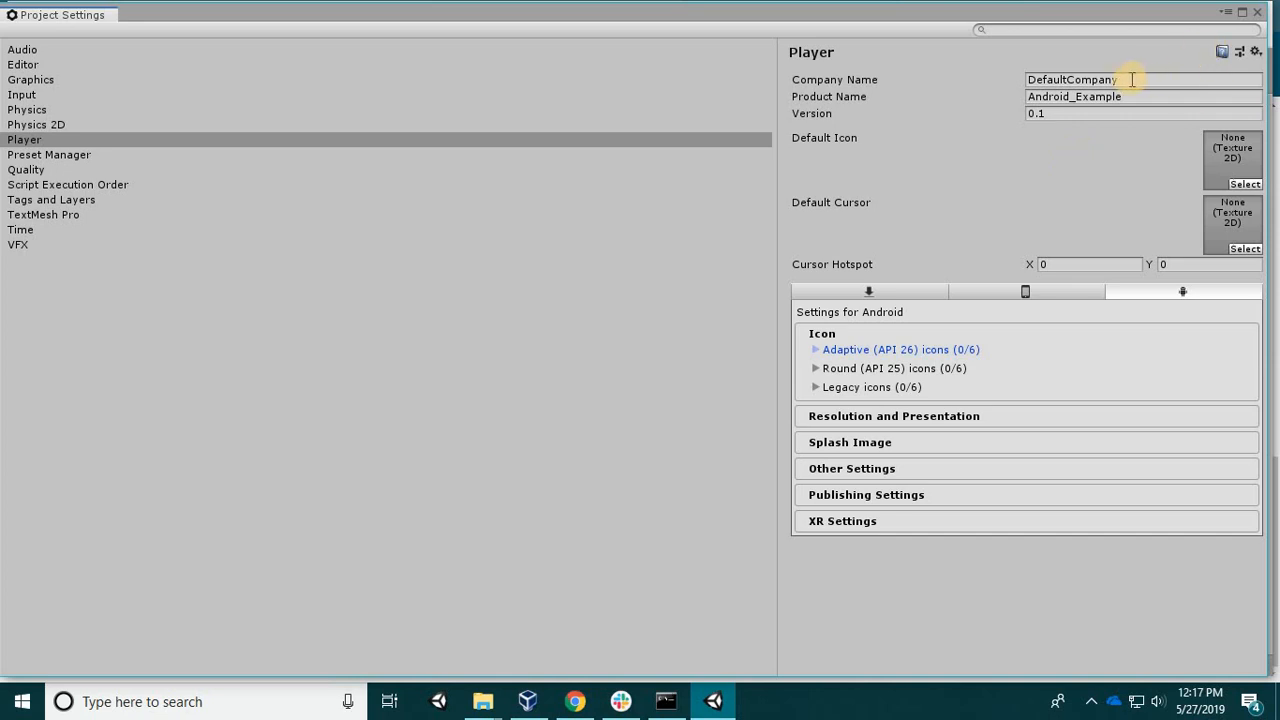
# Set the company name to InTech and the product name to Vuforia.Android.Example.
pyautogui.click(908, 72)
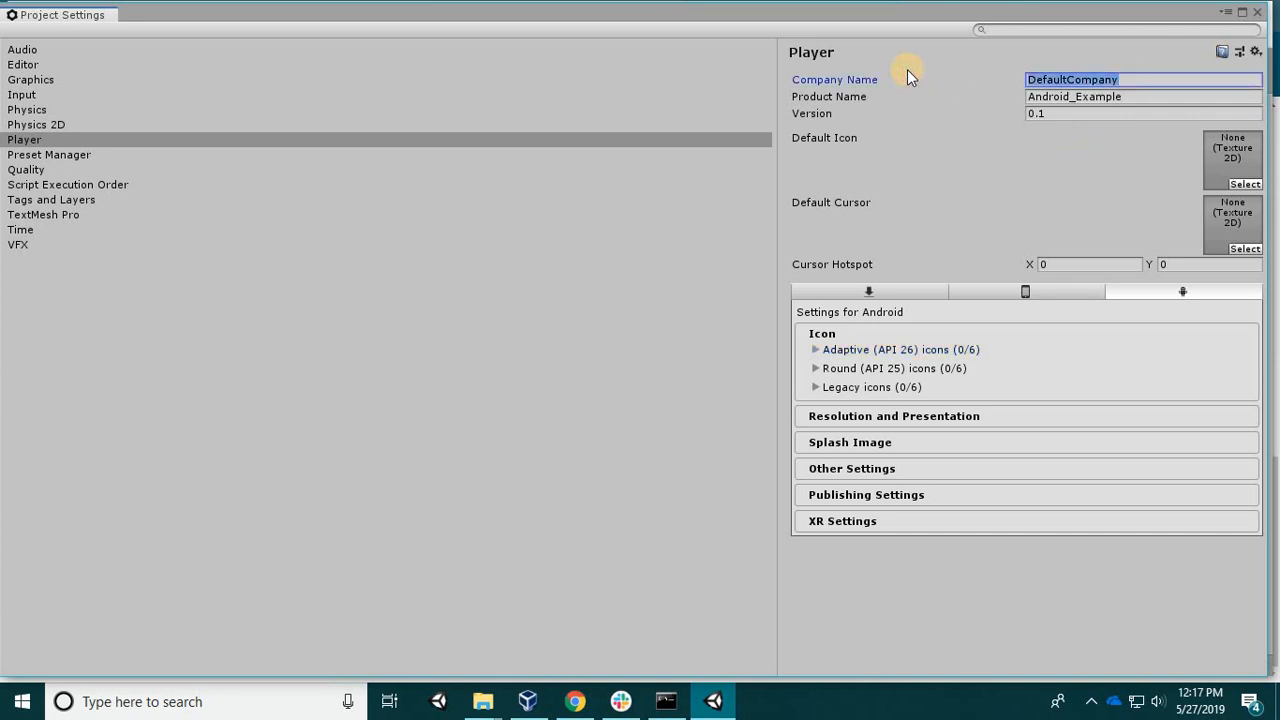
pyautogui.write('InTech')
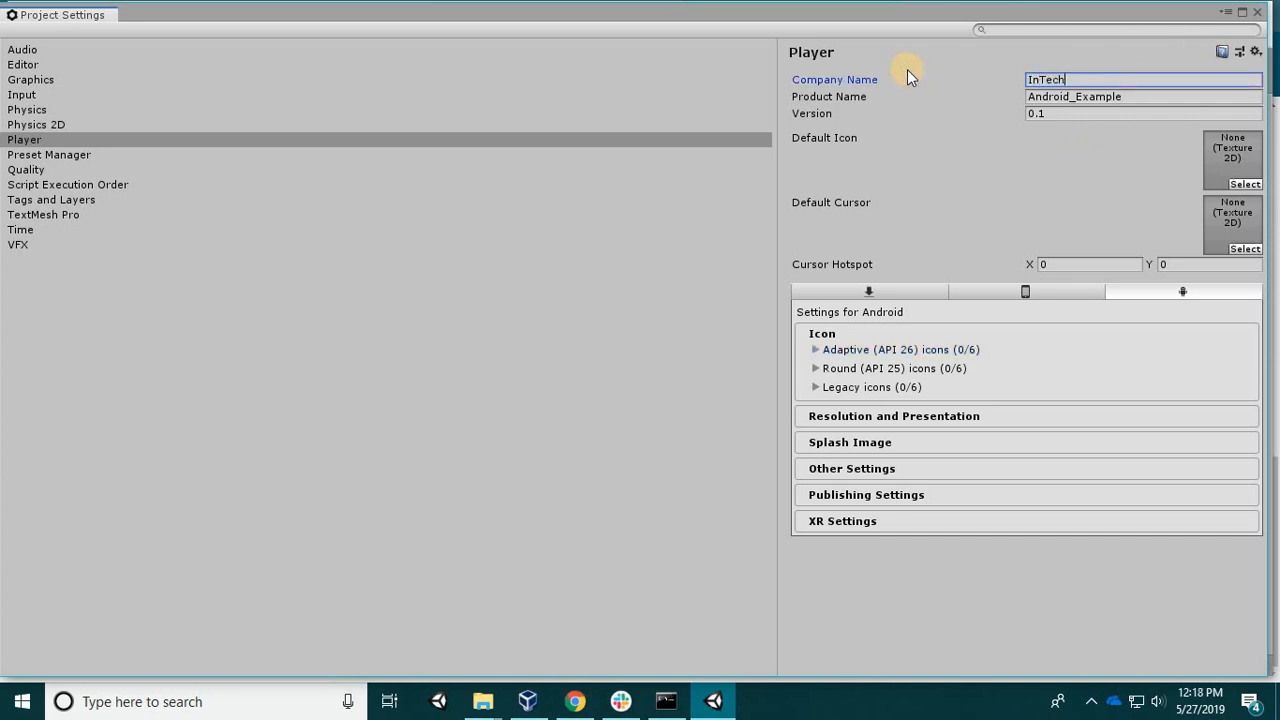
pyautogui.click(844, 96)
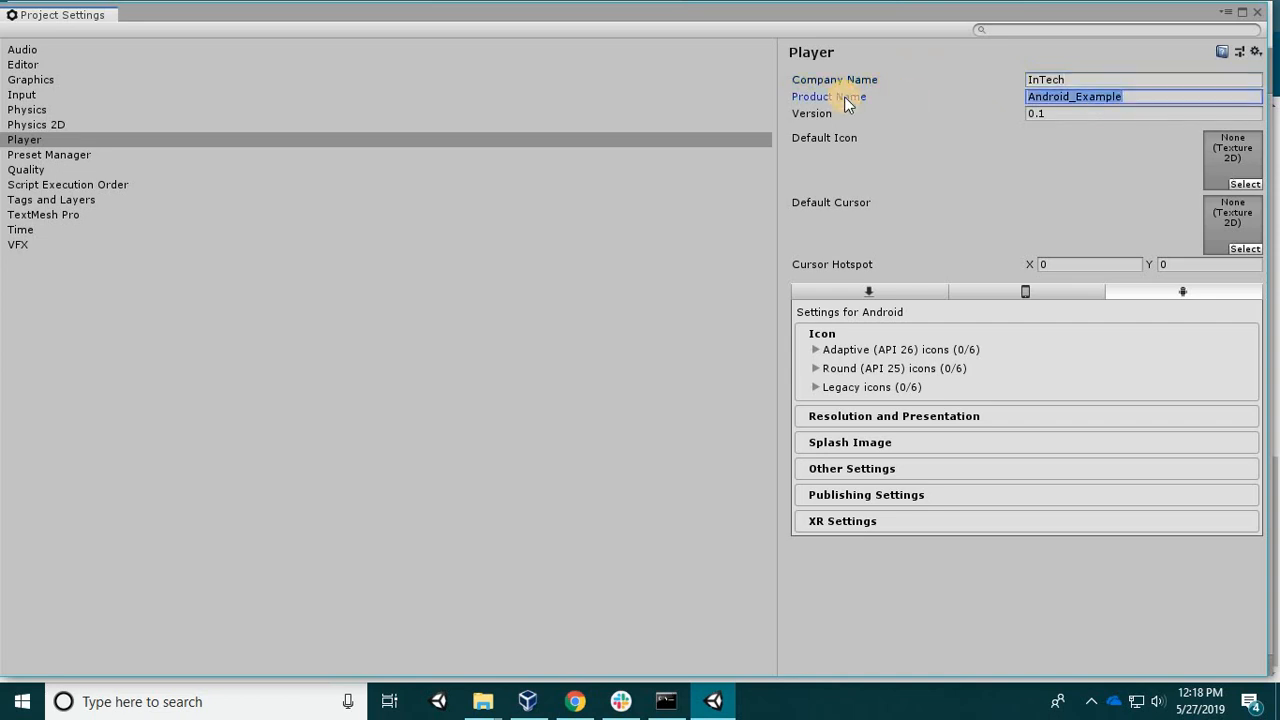
pyautogui.write('In')
pyautogui.press('BackSpace')
pyautogui.press('BackSpace')
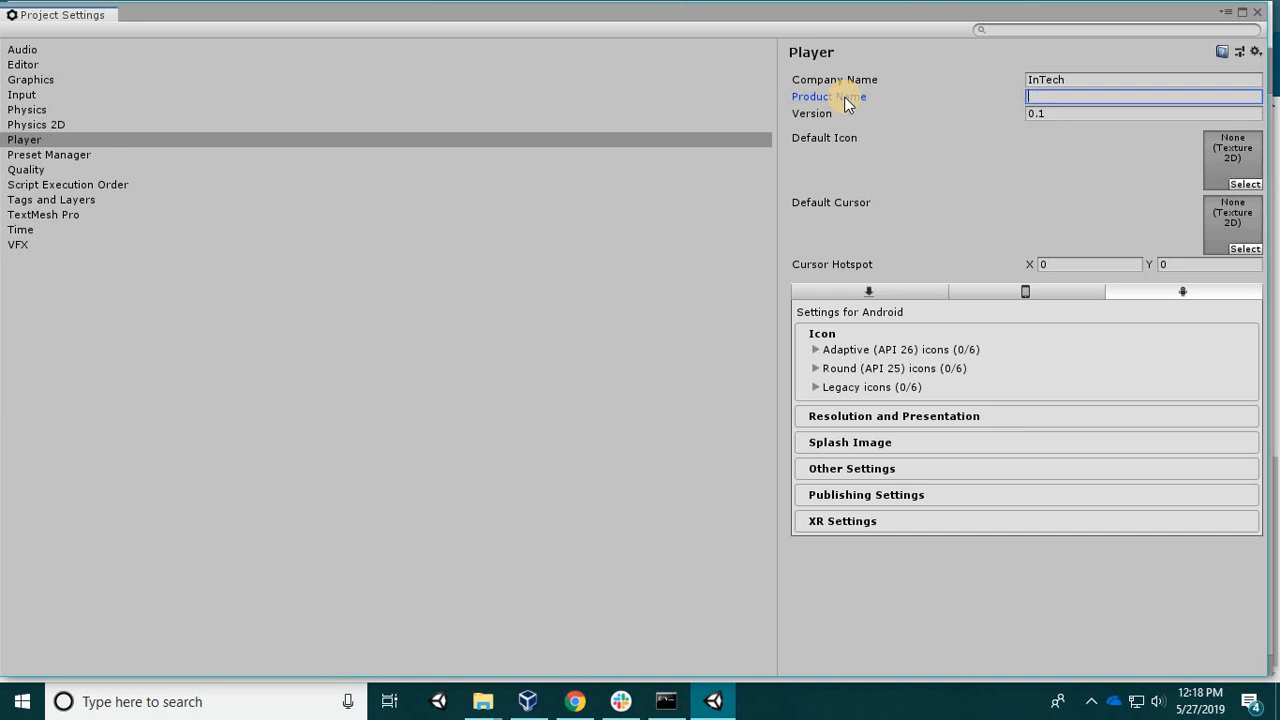
pyautogui.write('Vuforia.Android.Exam')
pyautogui.write('ple')
pyautogui.click(1077, 110)
# Browse the textures available for the default icon and close the texture picker without choosing one.
pyautogui.click(1245, 185)
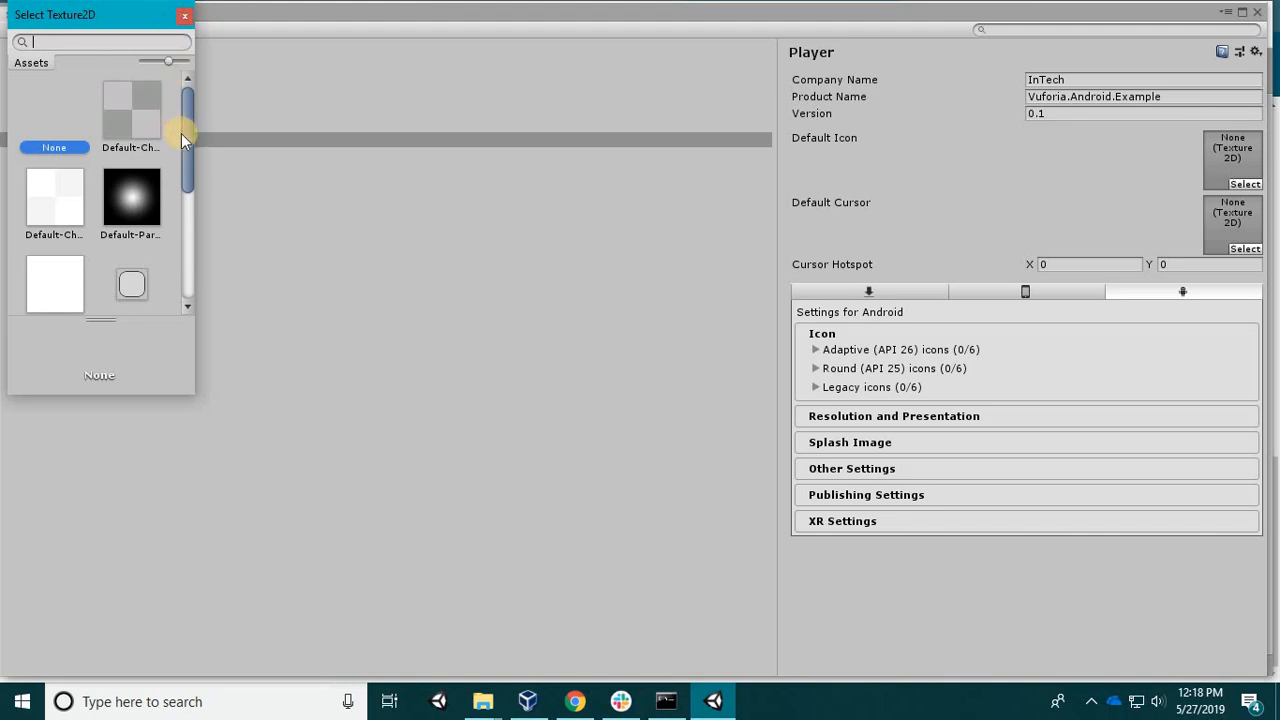
pyautogui.click(191, 281)
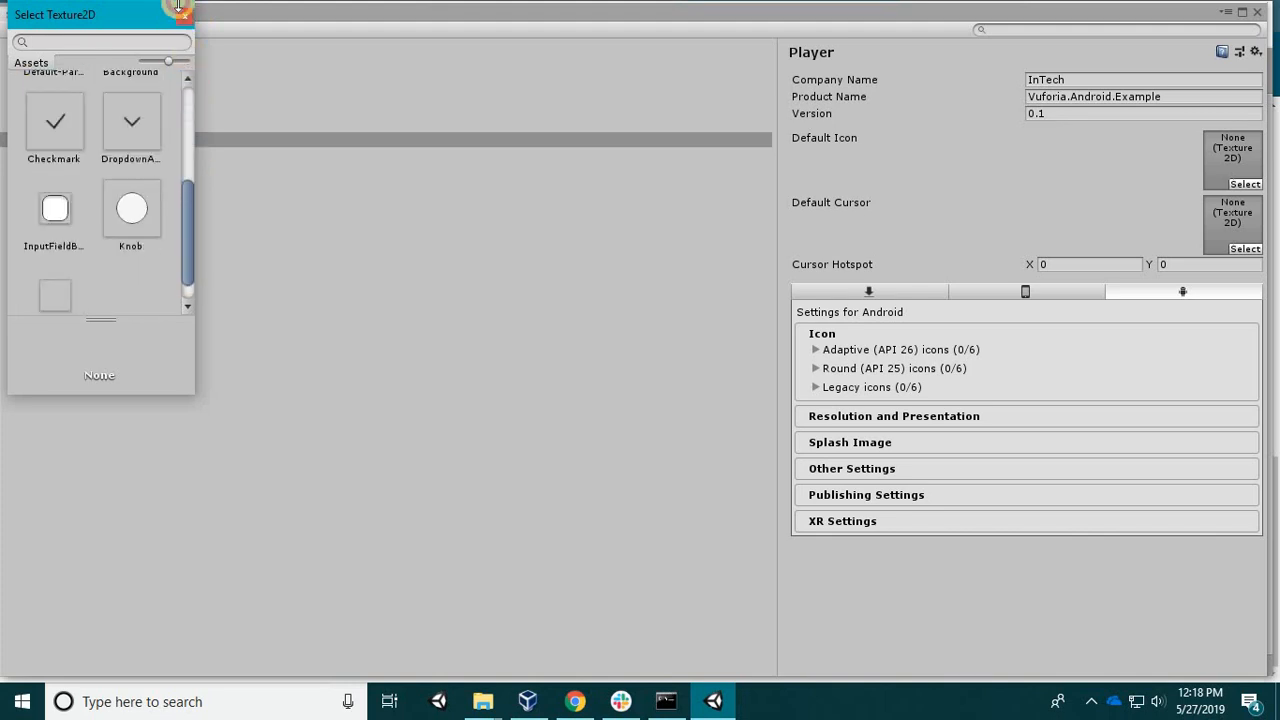
pyautogui.moveTo(190, 280); pyautogui.dragTo(186, 40)
pyautogui.click(185, 19)
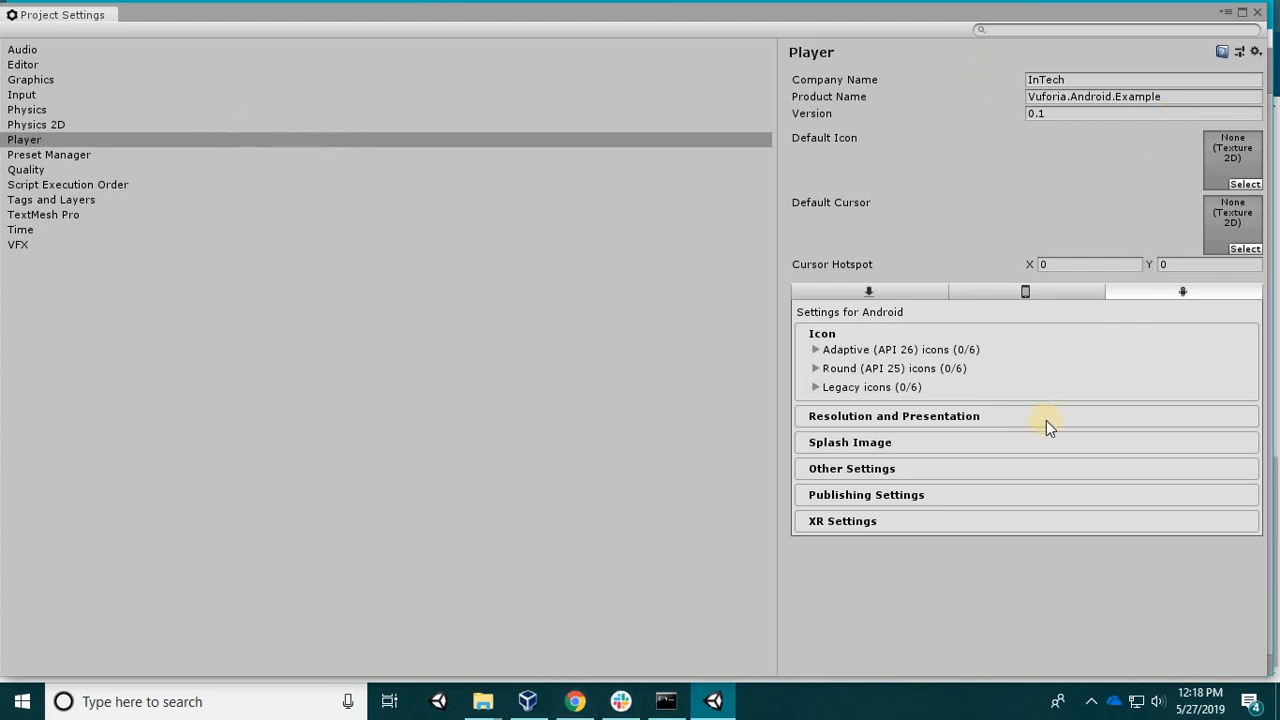
# Review the Android Splash Image settings and close the Project Settings and Build Settings windows.
pyautogui.click(860, 442)
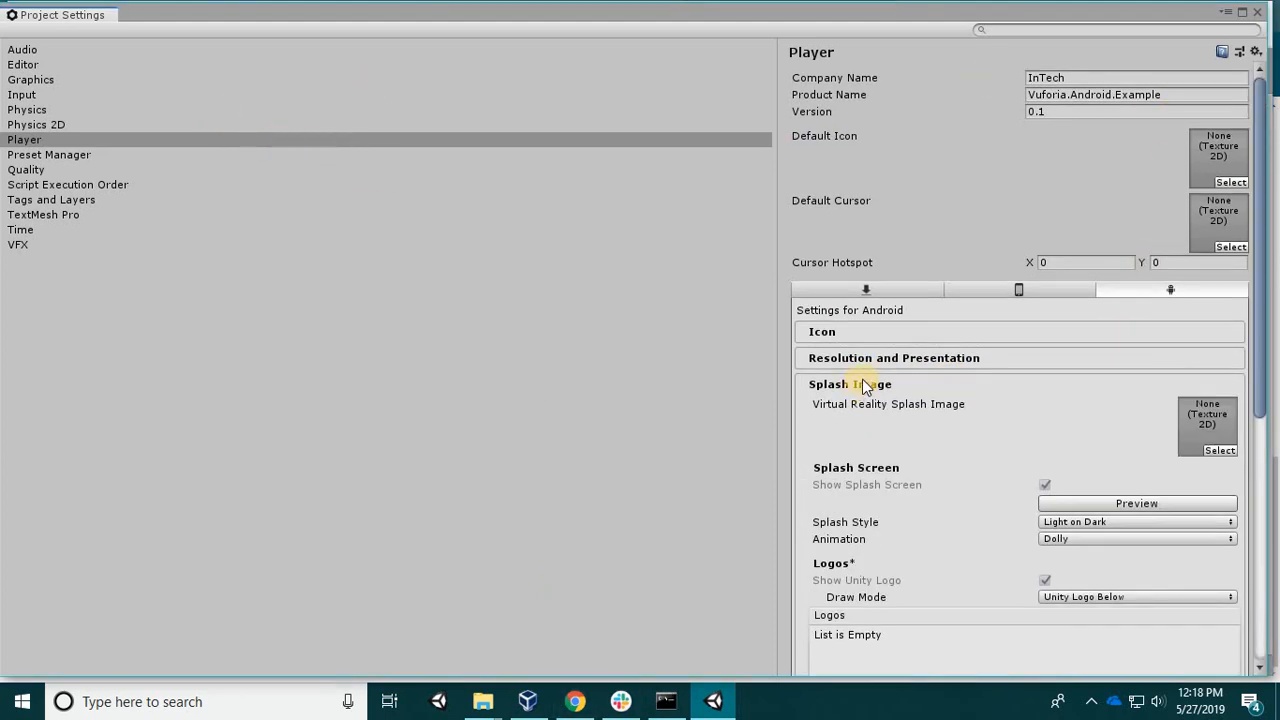
pyautogui.click(849, 386)
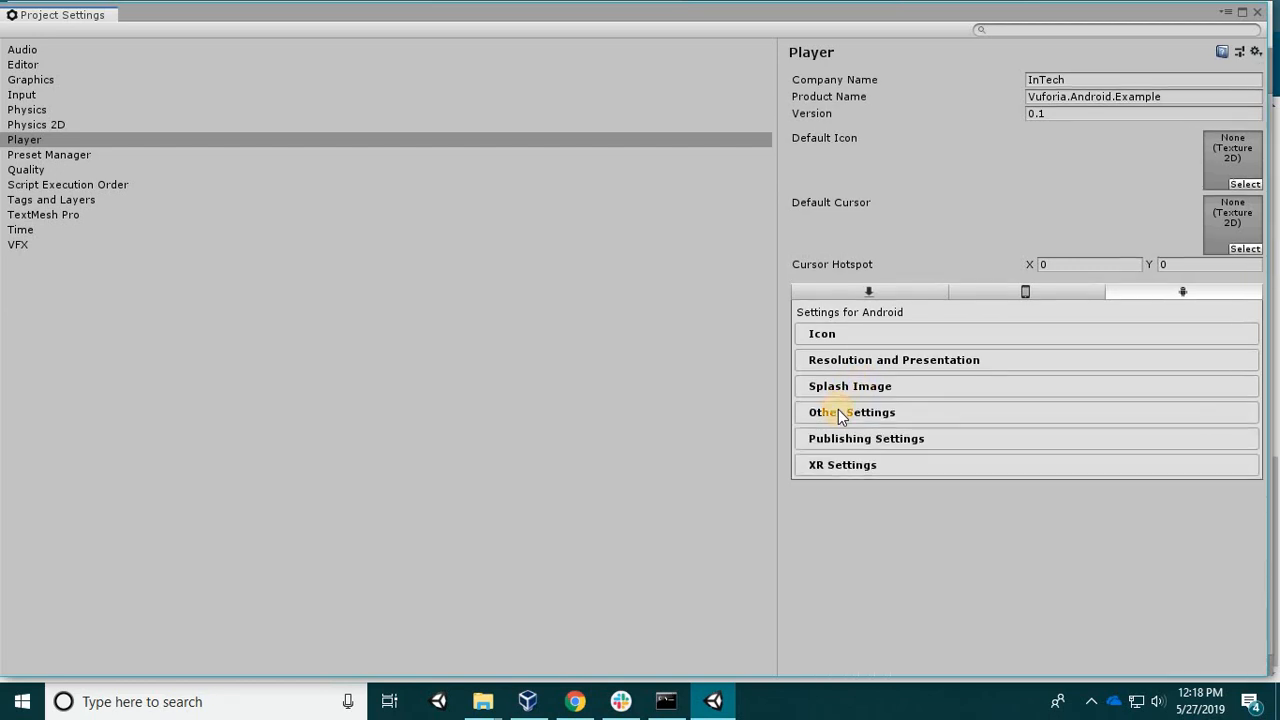
pyautogui.click(838, 409)
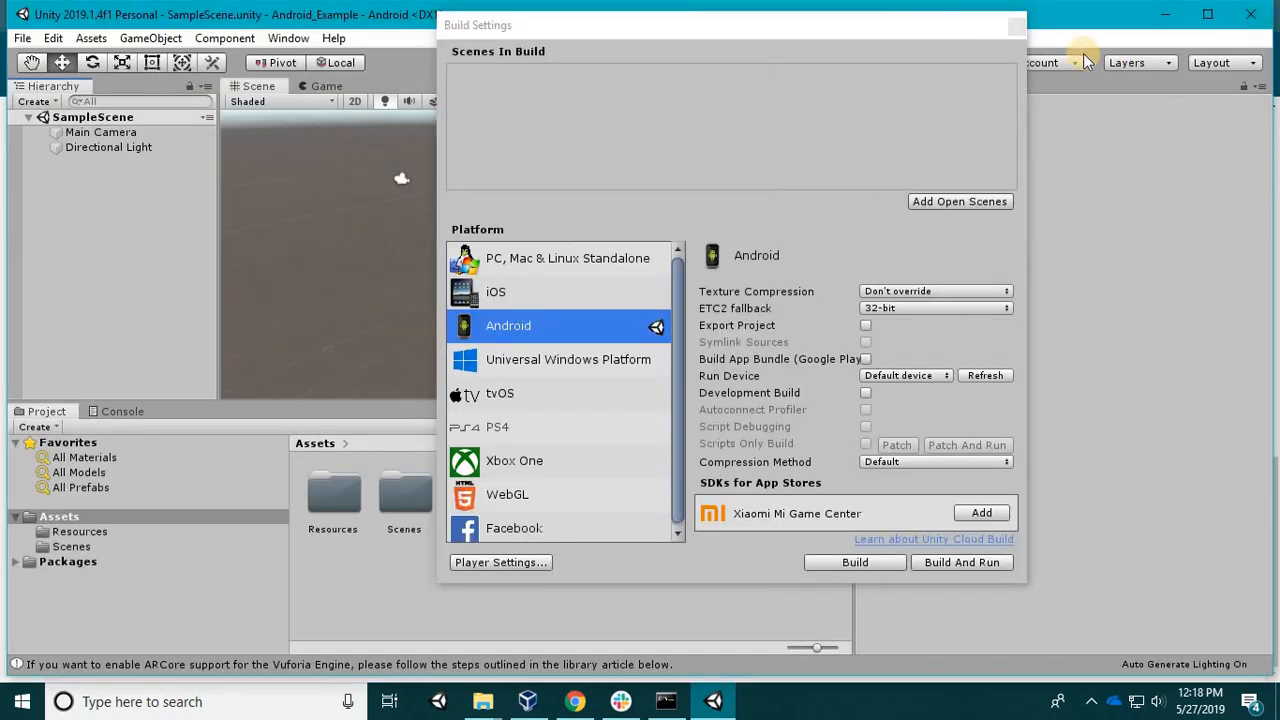
pyautogui.click(1015, 25)
# Create a new folder named icon in the project's Assets folder.
pyautogui.click(95, 519)
pyautogui.rightClick(557, 560)
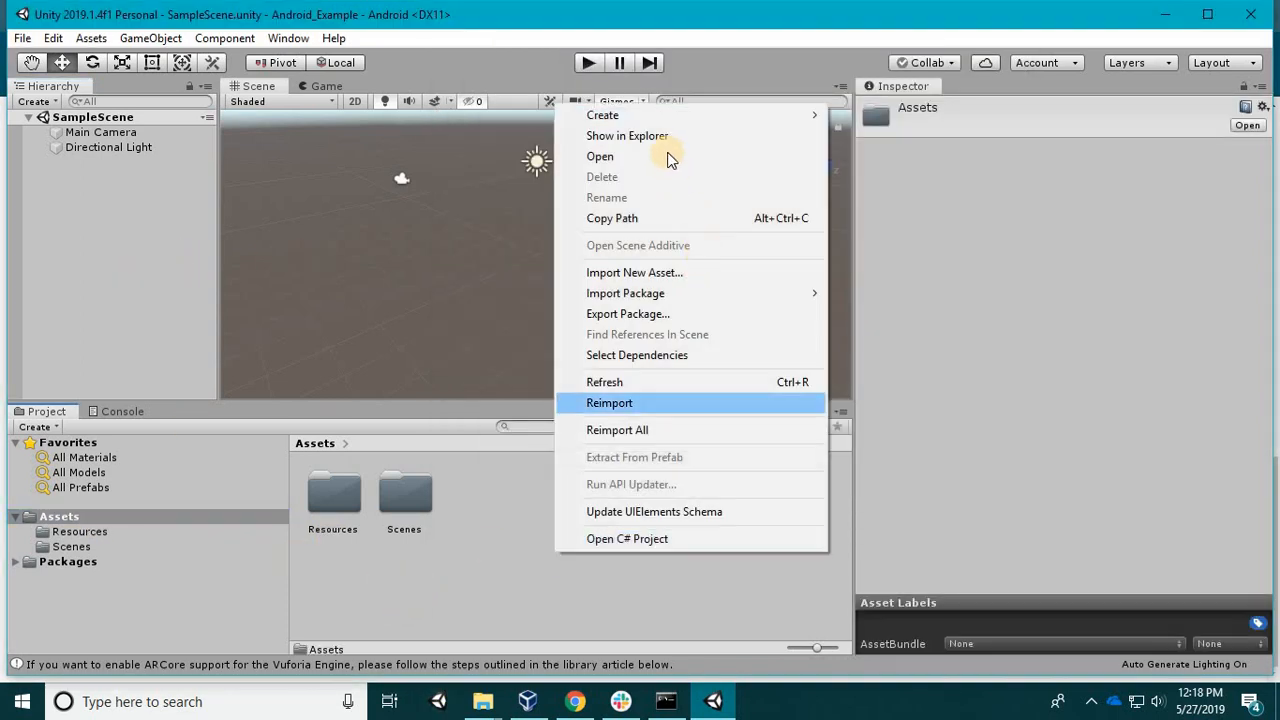
pyautogui.moveTo(680, 115)
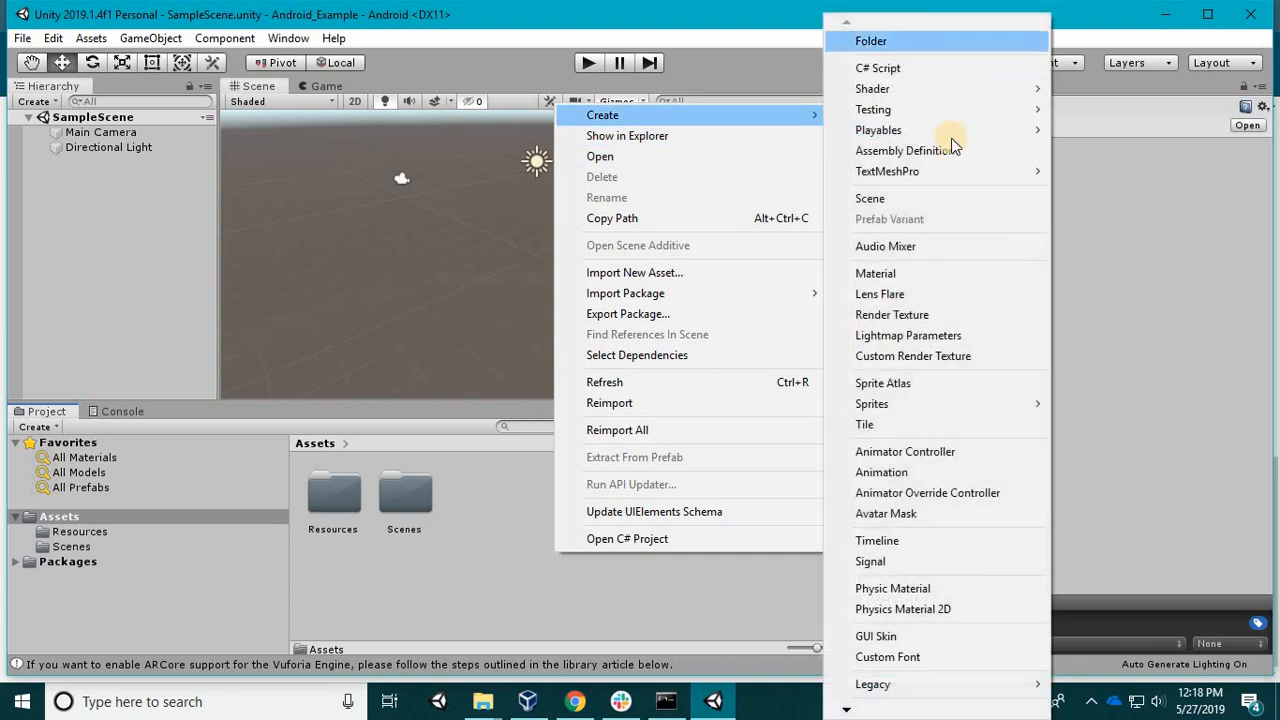
pyautogui.click(914, 36)
pyautogui.write('icon')
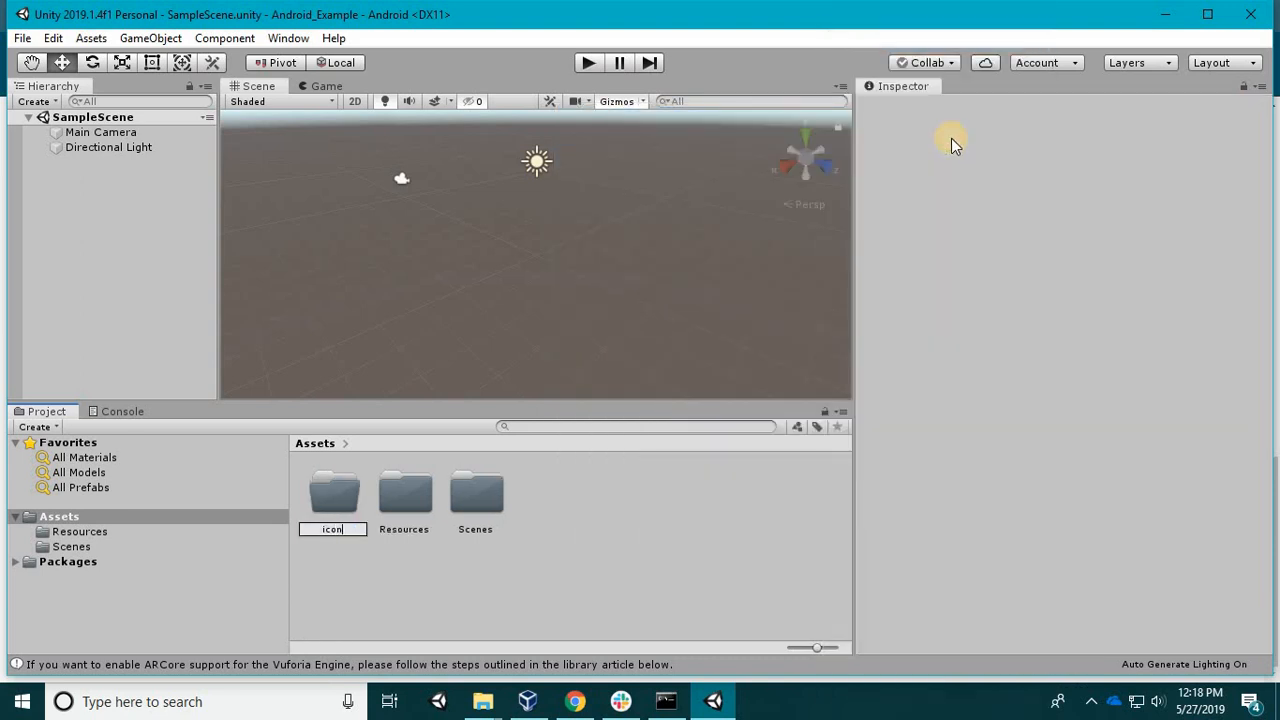
pyautogui.press('Return')
pyautogui.click(486, 570)
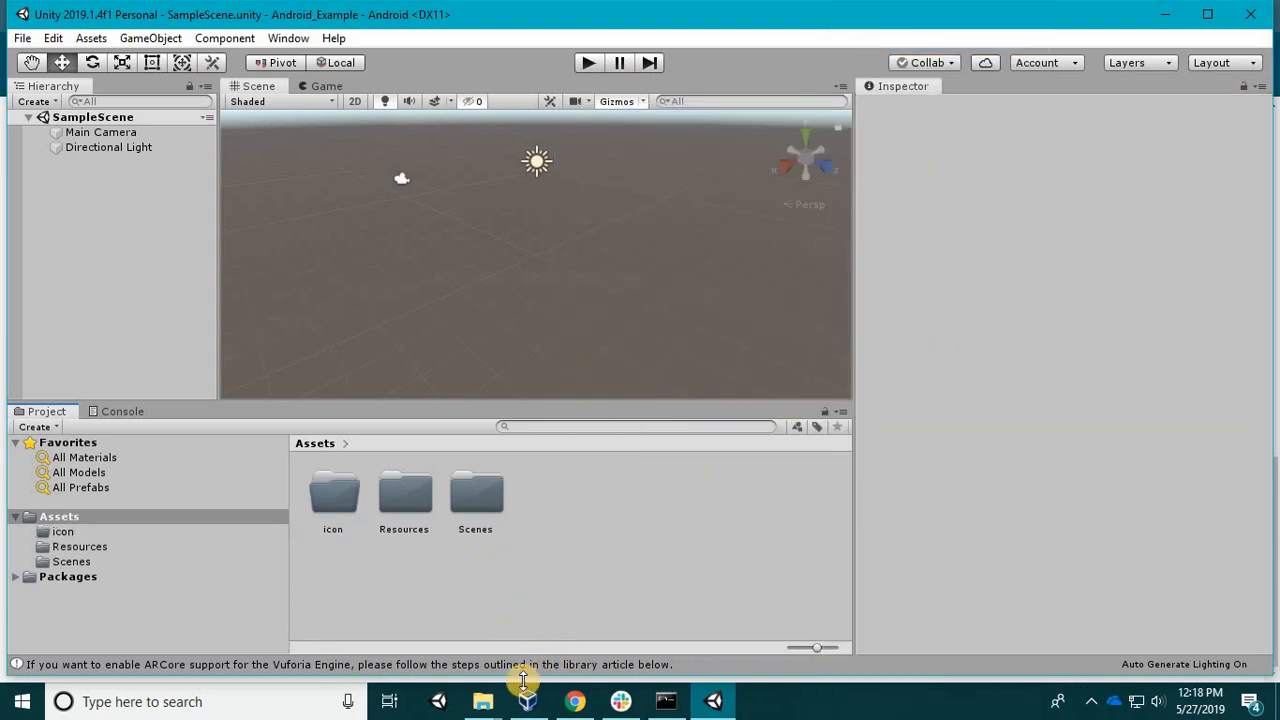
# Switch to File Explorer and look for the icon image in the Desktop's Unity_Vuforia Tutorials and Unity AR Detection folders.
pyautogui.moveTo(483, 700)
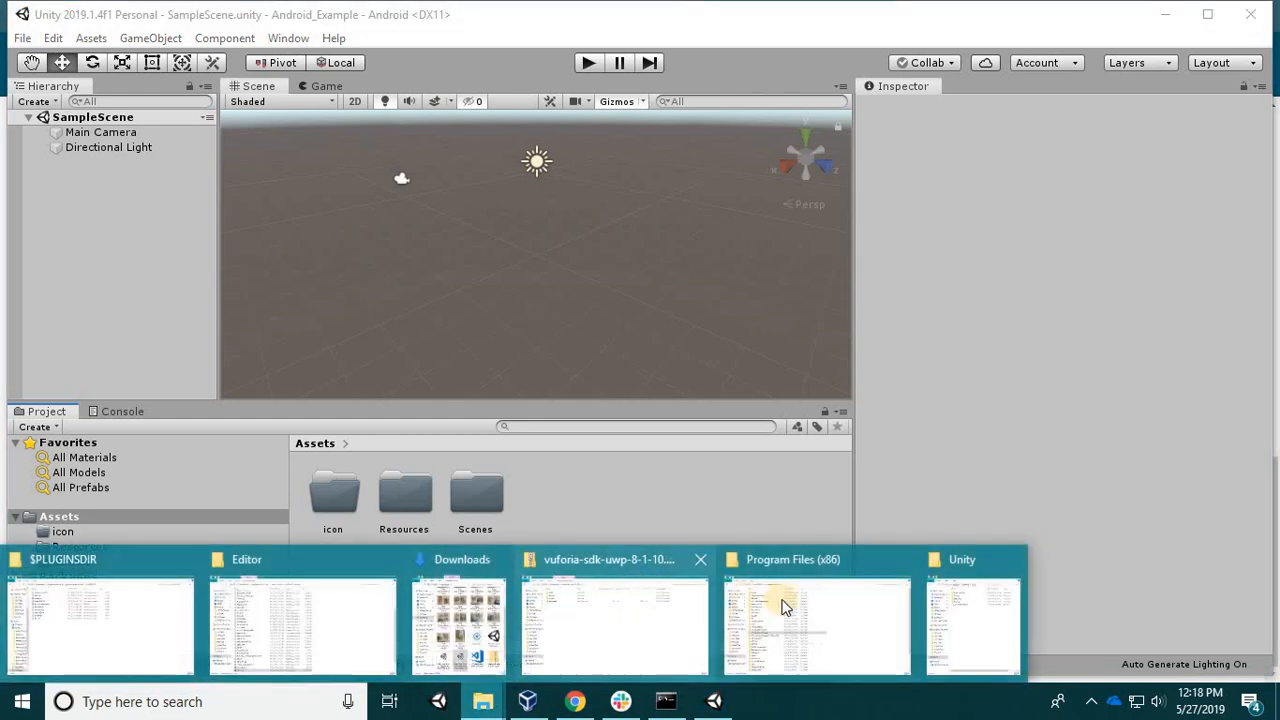
pyautogui.click(783, 606)
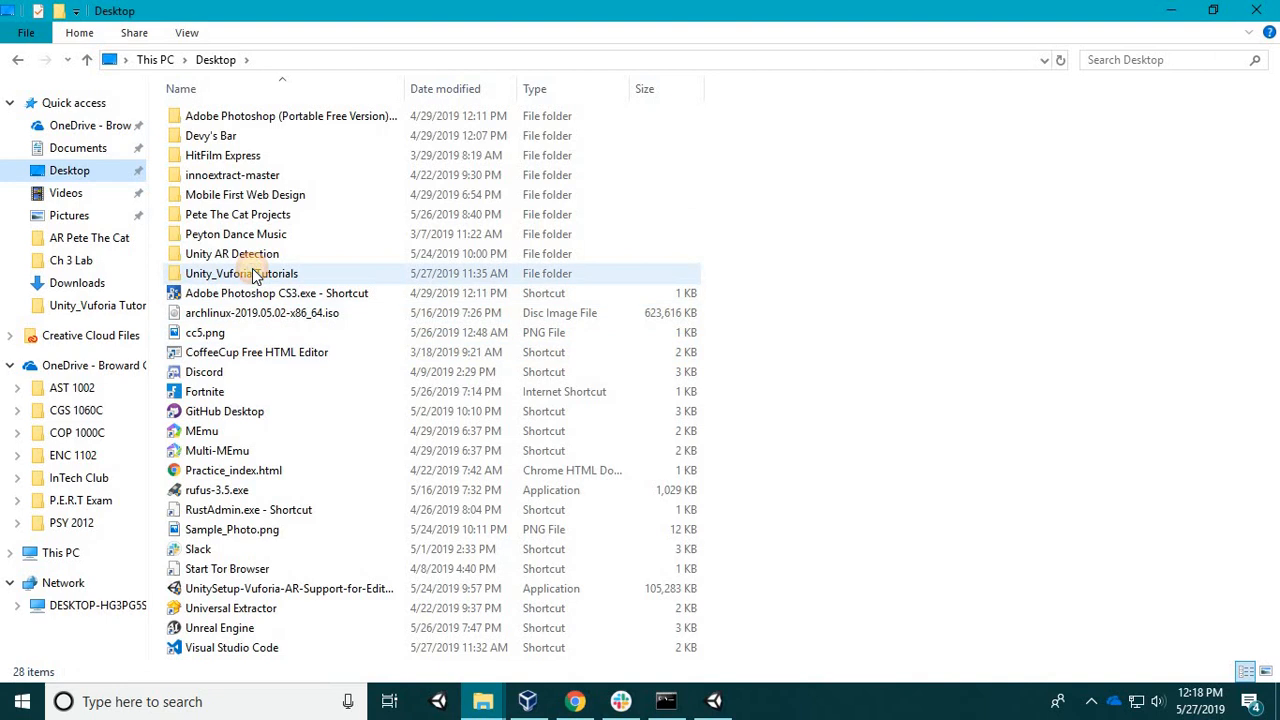
pyautogui.doubleClick(252, 272)
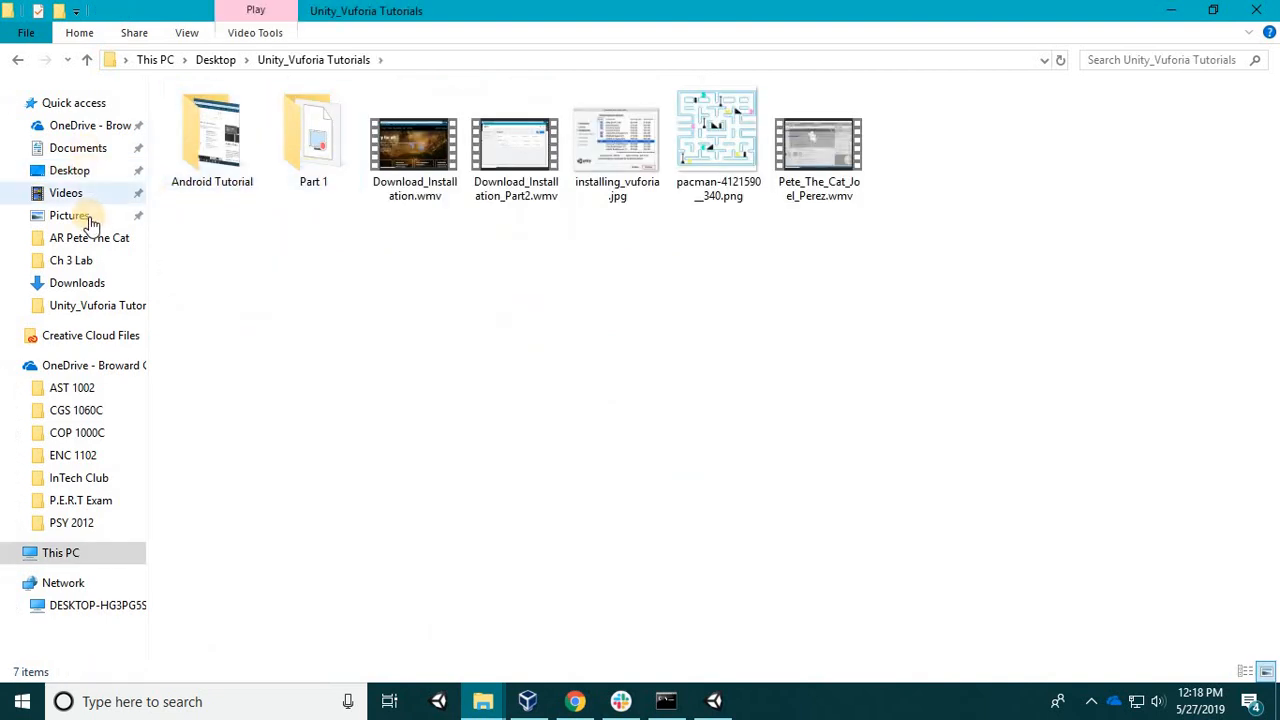
pyautogui.click(101, 311)
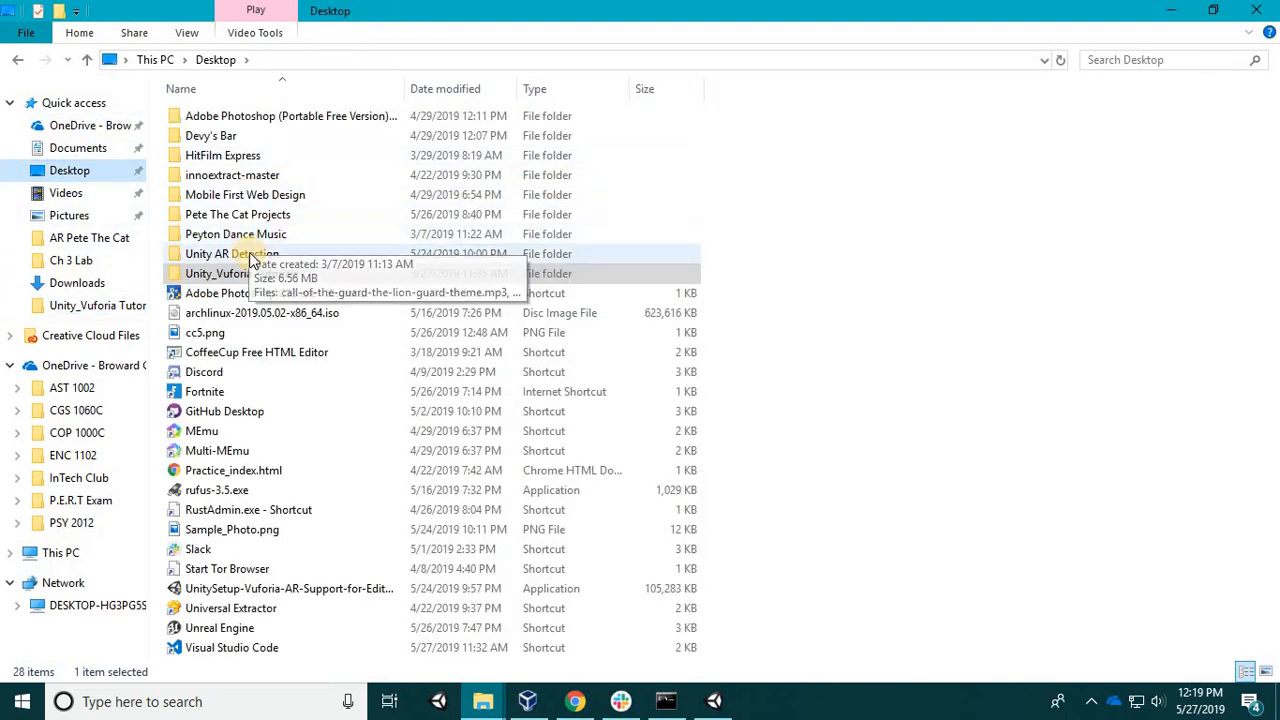
pyautogui.doubleClick(250, 255)
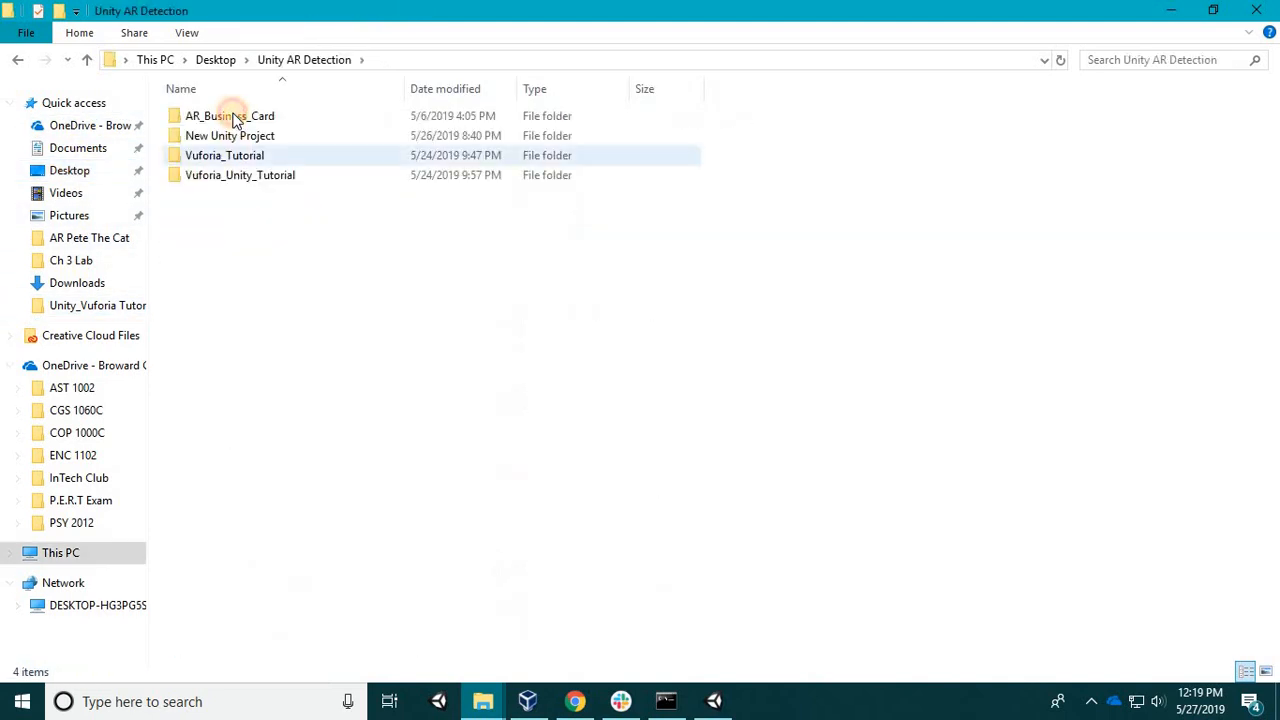
pyautogui.doubleClick(233, 118)
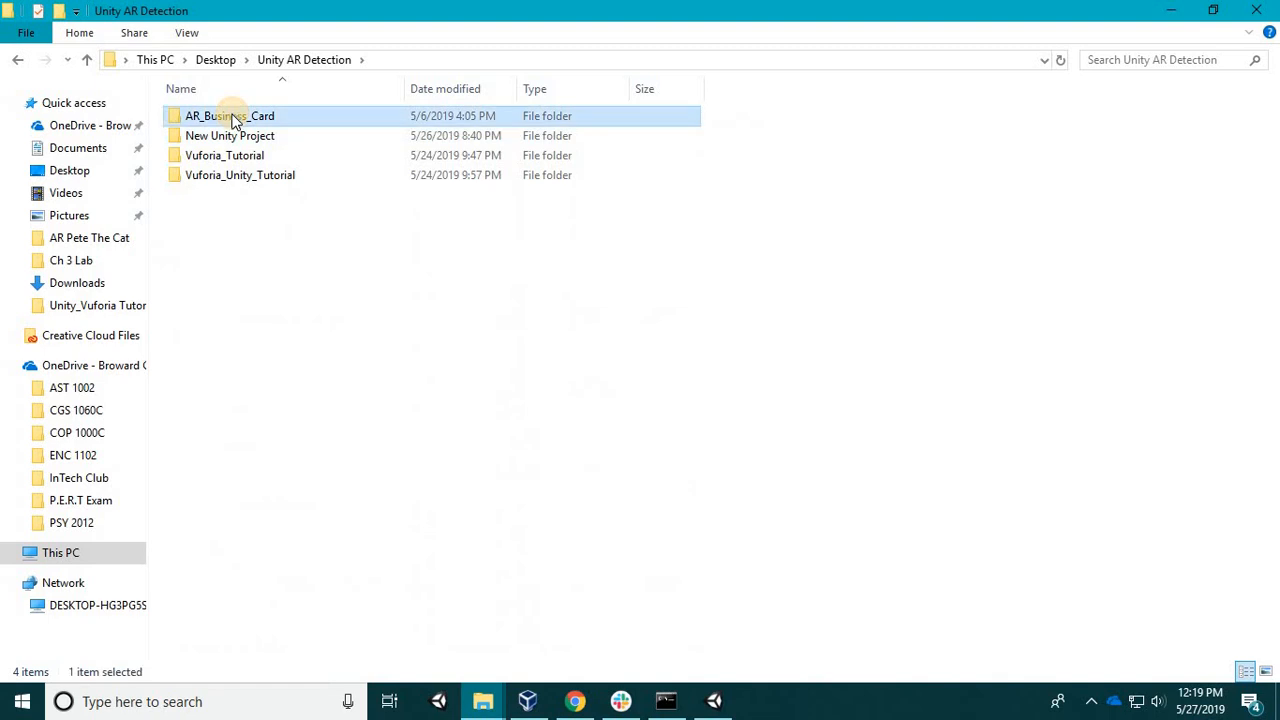
# Import InTech_Icon.png from the OneDrive InTech Club folder into the Unity project's icon folder and open that folder.
pyautogui.click(90, 125)
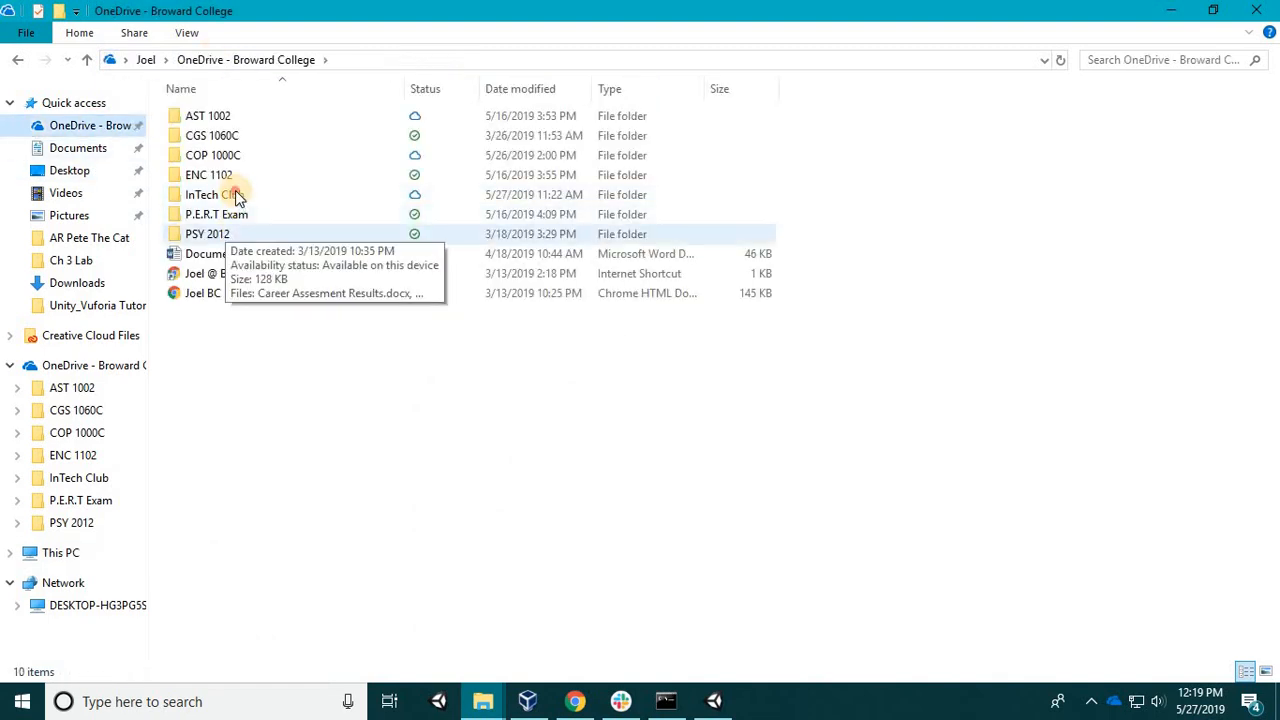
pyautogui.doubleClick(235, 194)
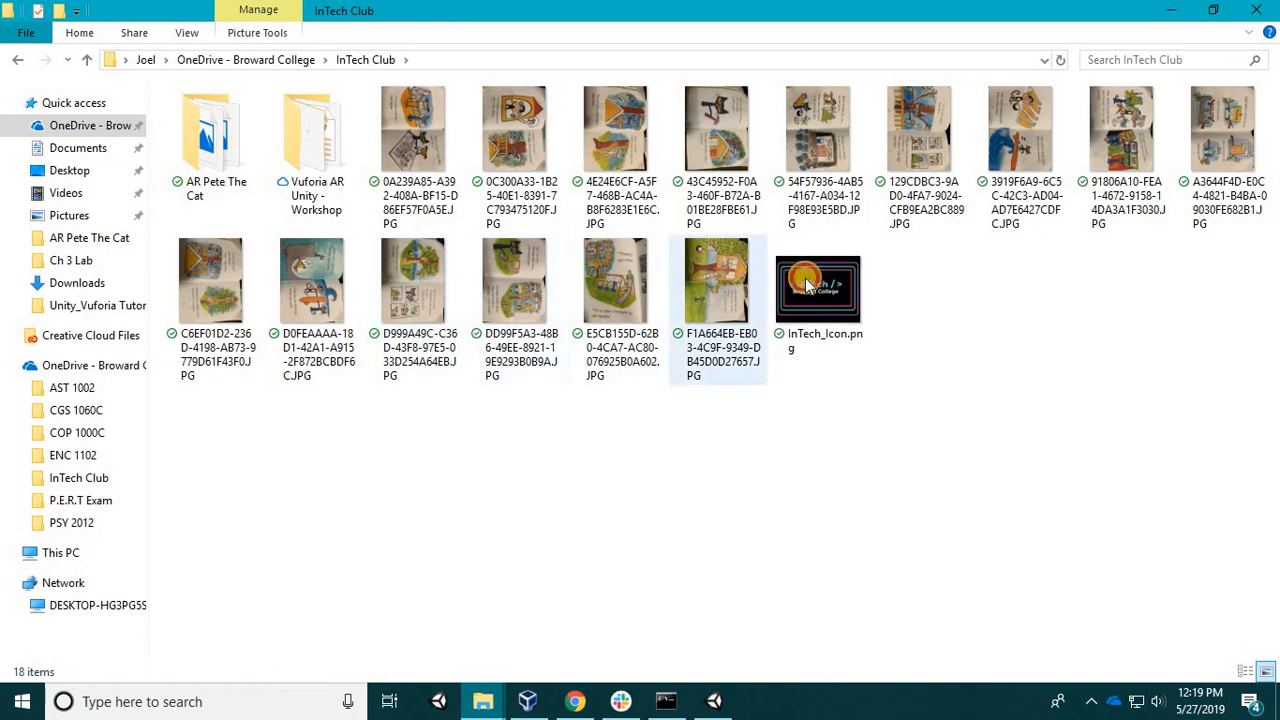
pyautogui.moveTo(806, 285); pyautogui.dragTo(325, 500)
pyautogui.click(330, 500)
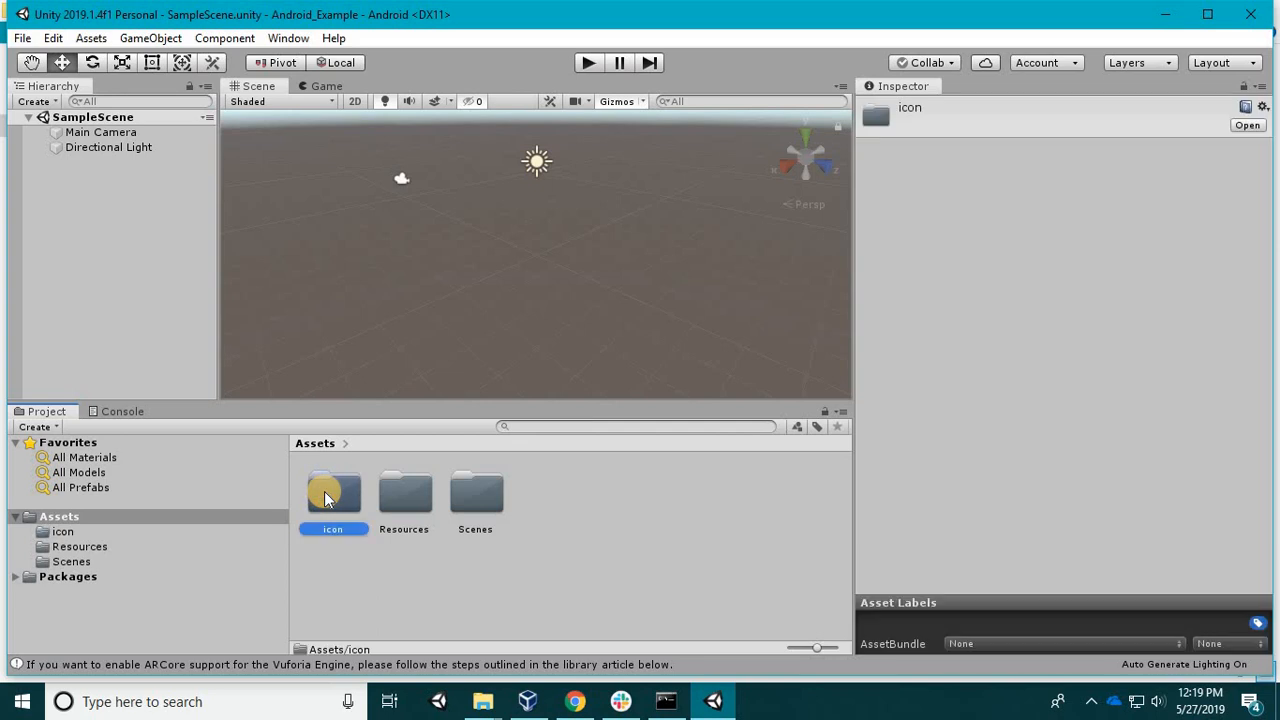
pyautogui.click(340, 507)
pyautogui.doubleClick(341, 507)
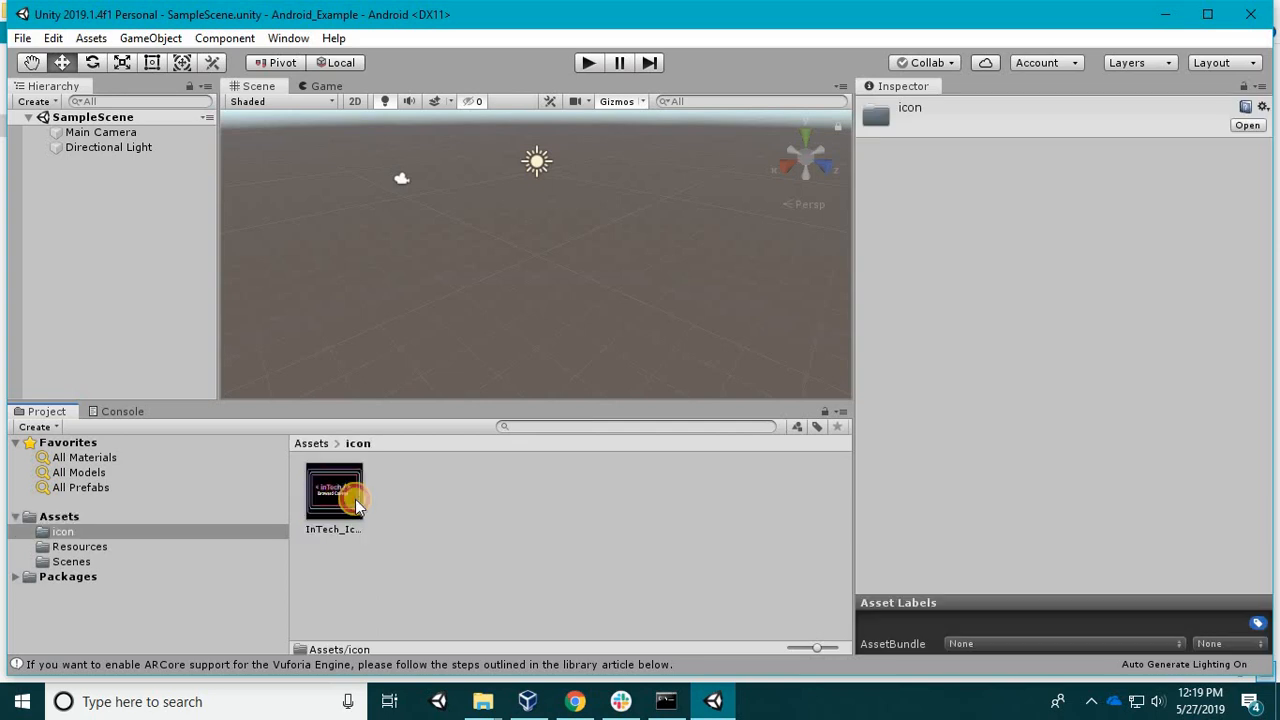
# Open the Player settings from Build Settings and set the Default Icon to the InTech_Icon texture.
pyautogui.click(22, 38)
pyautogui.click(90, 226)
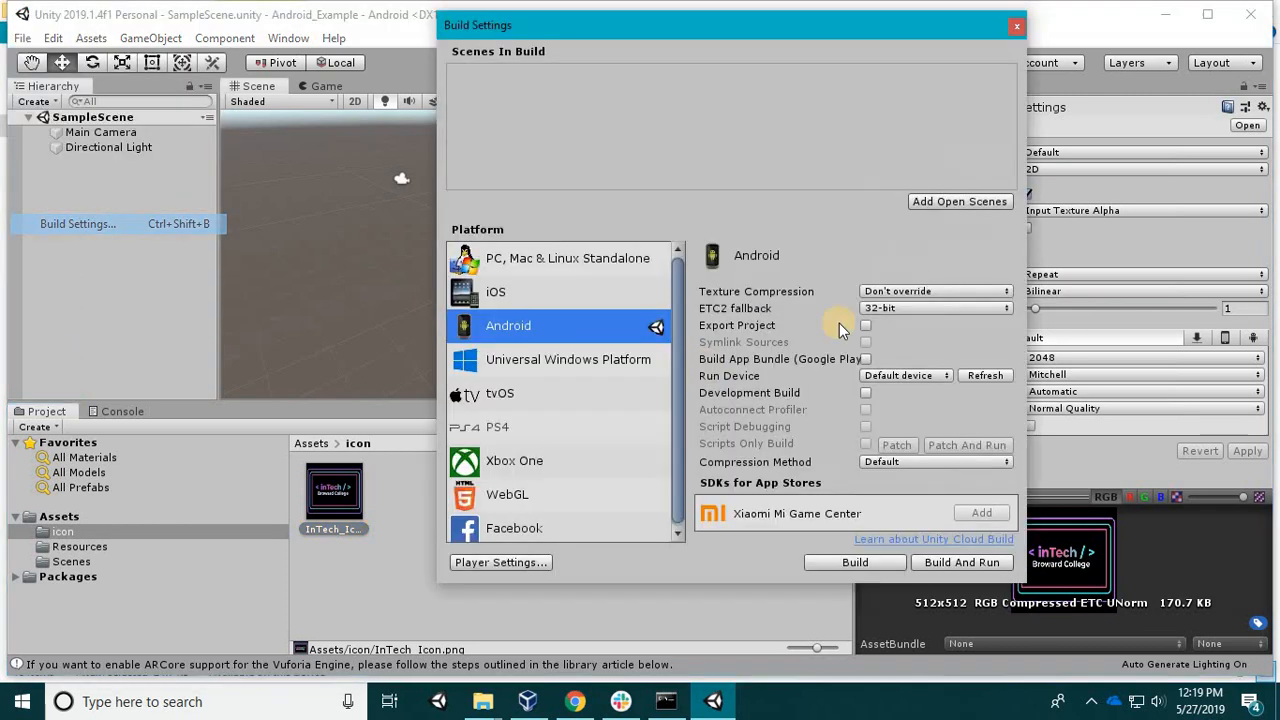
pyautogui.click(535, 565)
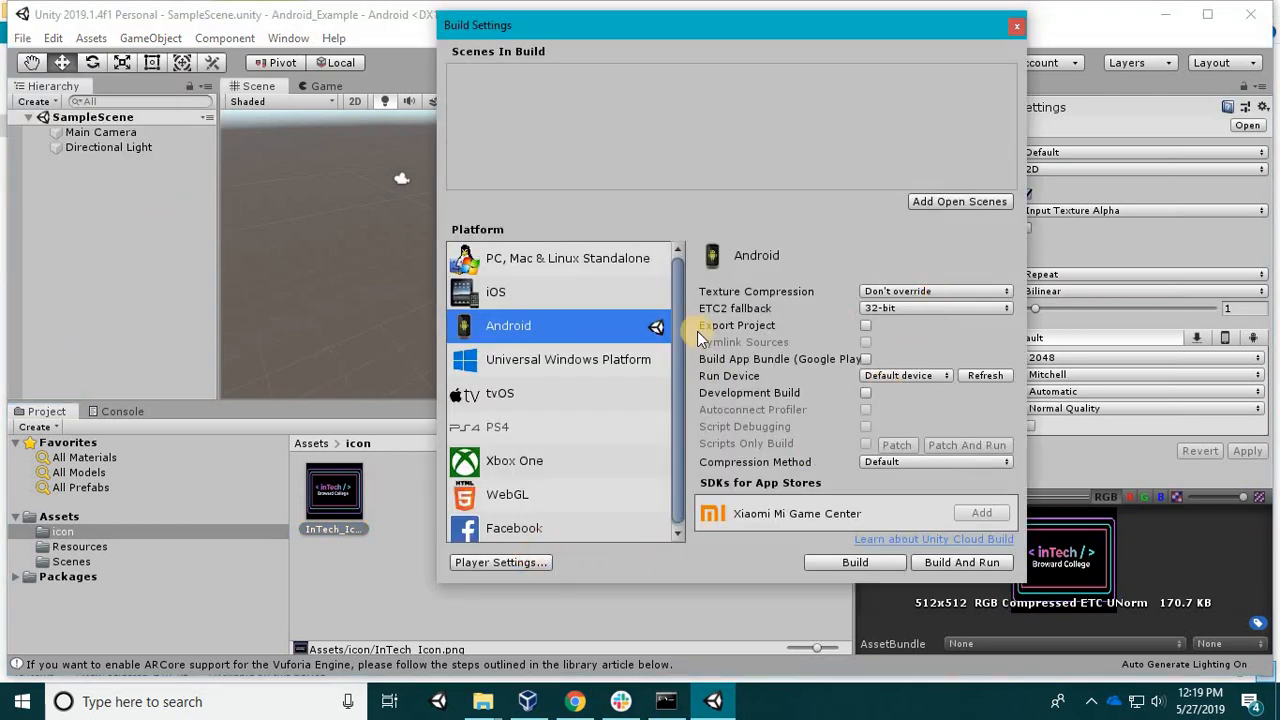
pyautogui.click(1245, 185)
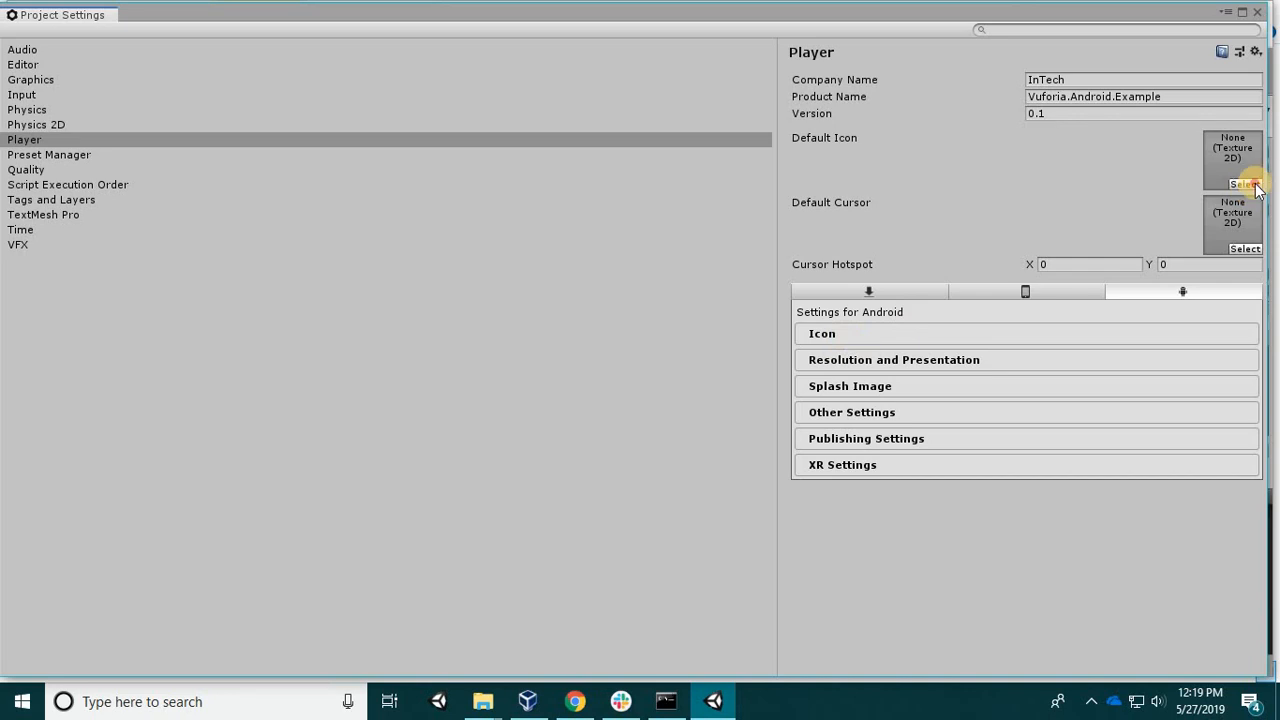
pyautogui.click(119, 117)
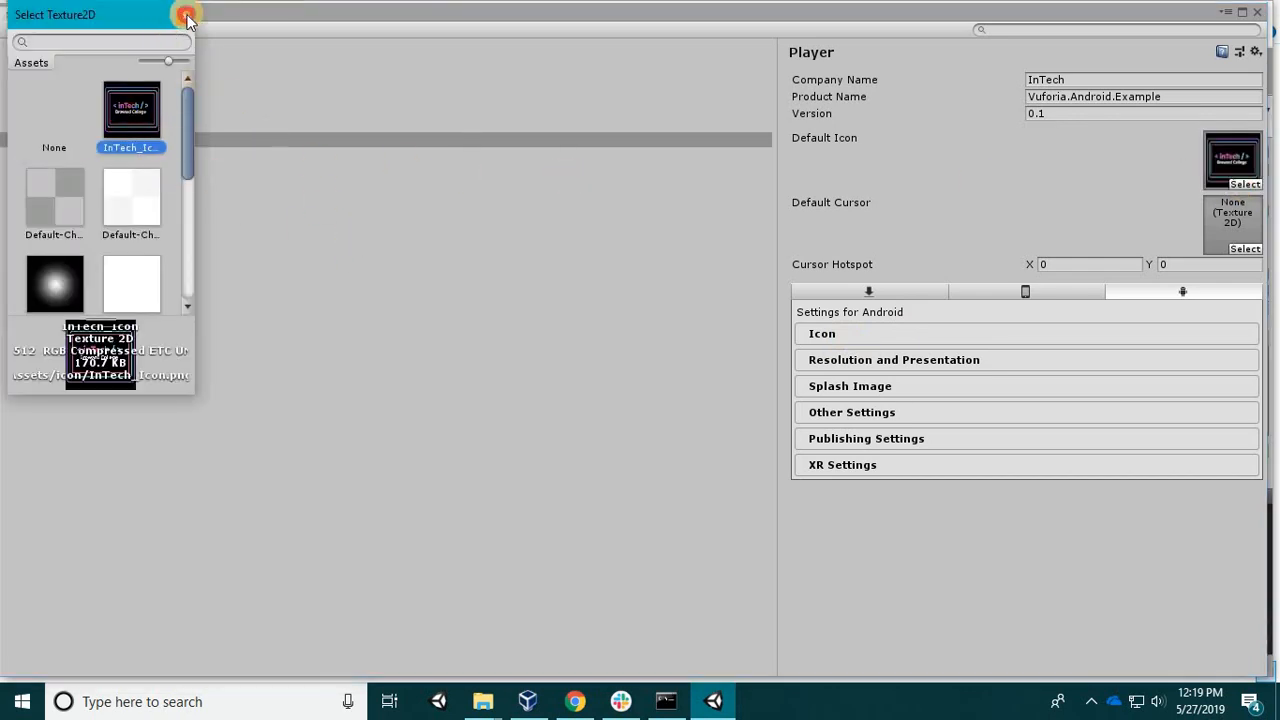
pyautogui.click(950, 233)
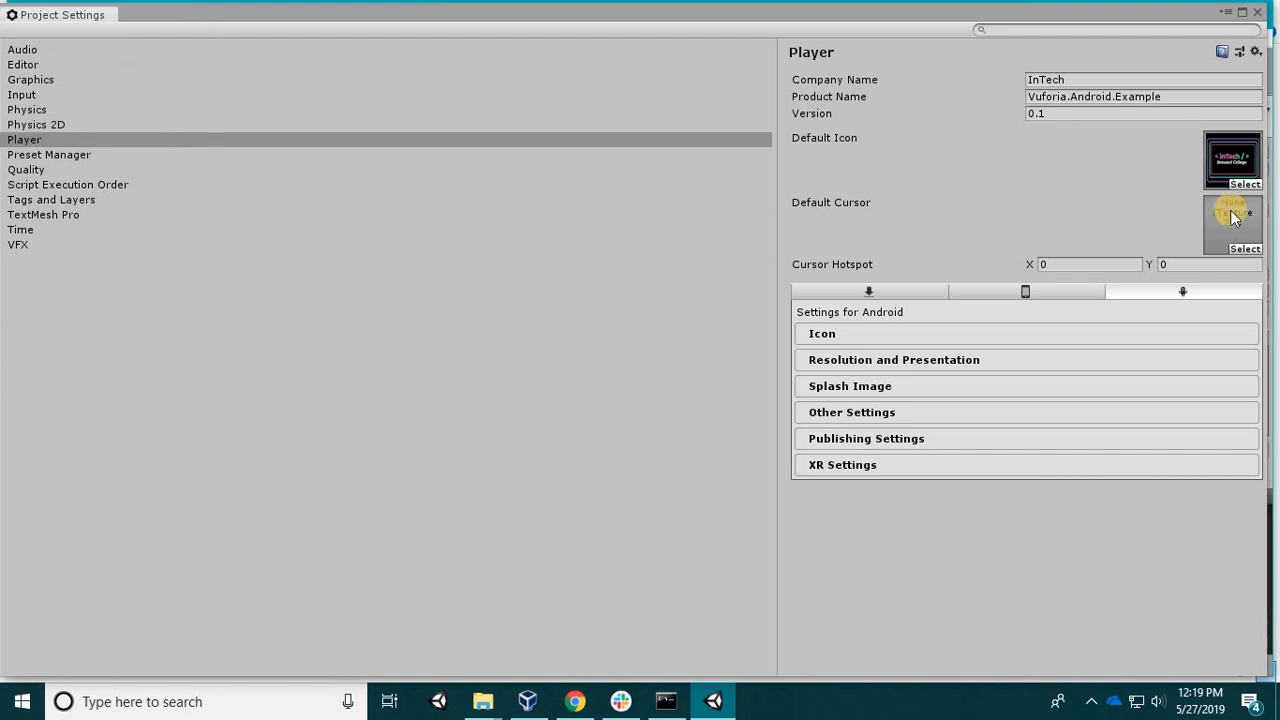
# Examine the Android Publishing Settings, including the project keystore and key options.
pyautogui.click(852, 438)
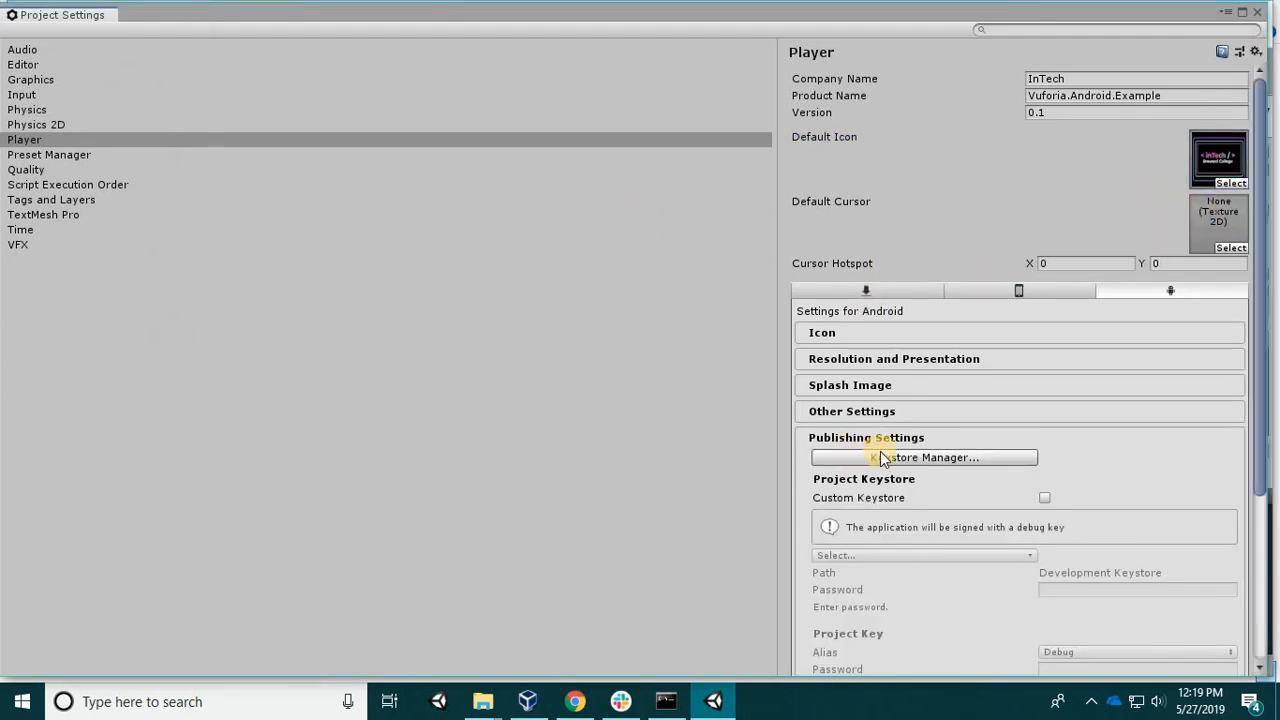
pyautogui.scroll(-3, 875, 450)
pyautogui.scroll(-2, 875, 452)
pyautogui.scroll(6, 869, 451)
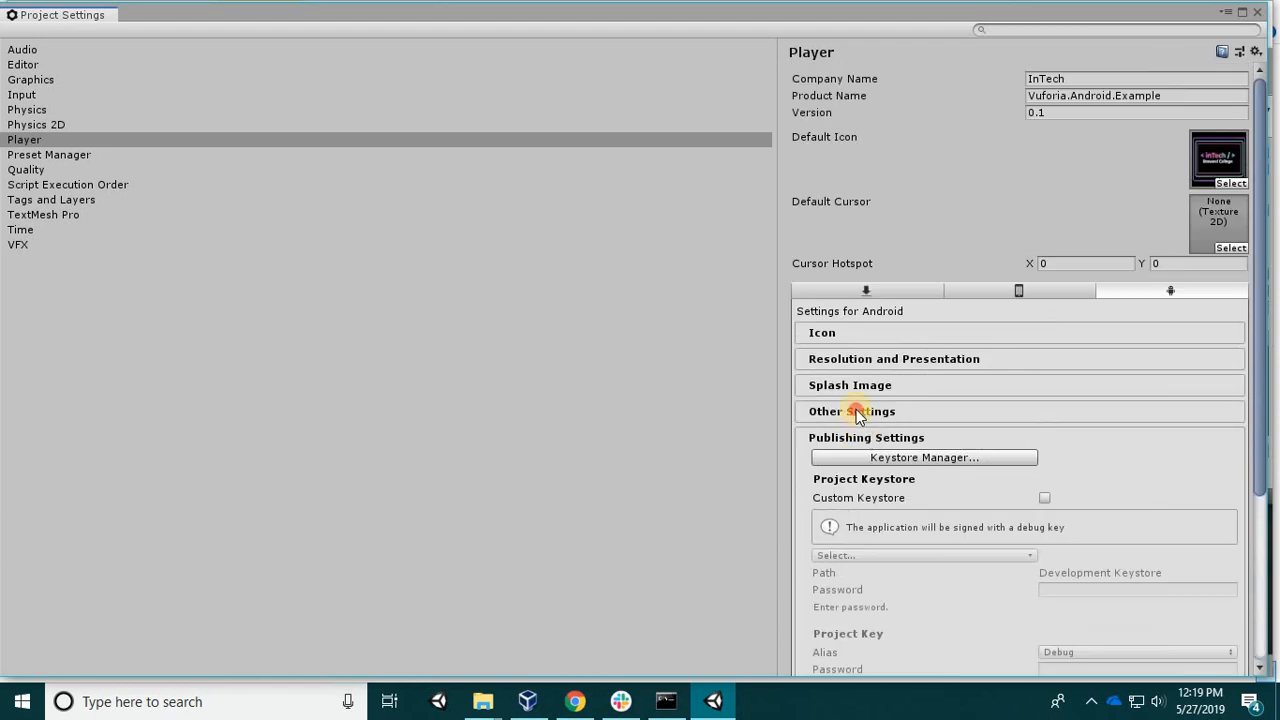
# Set the Package Name in the Android Other Settings to com.InTech.VuforiaAndroidExample.
pyautogui.click(882, 414)
pyautogui.scroll(-6, 939, 427)
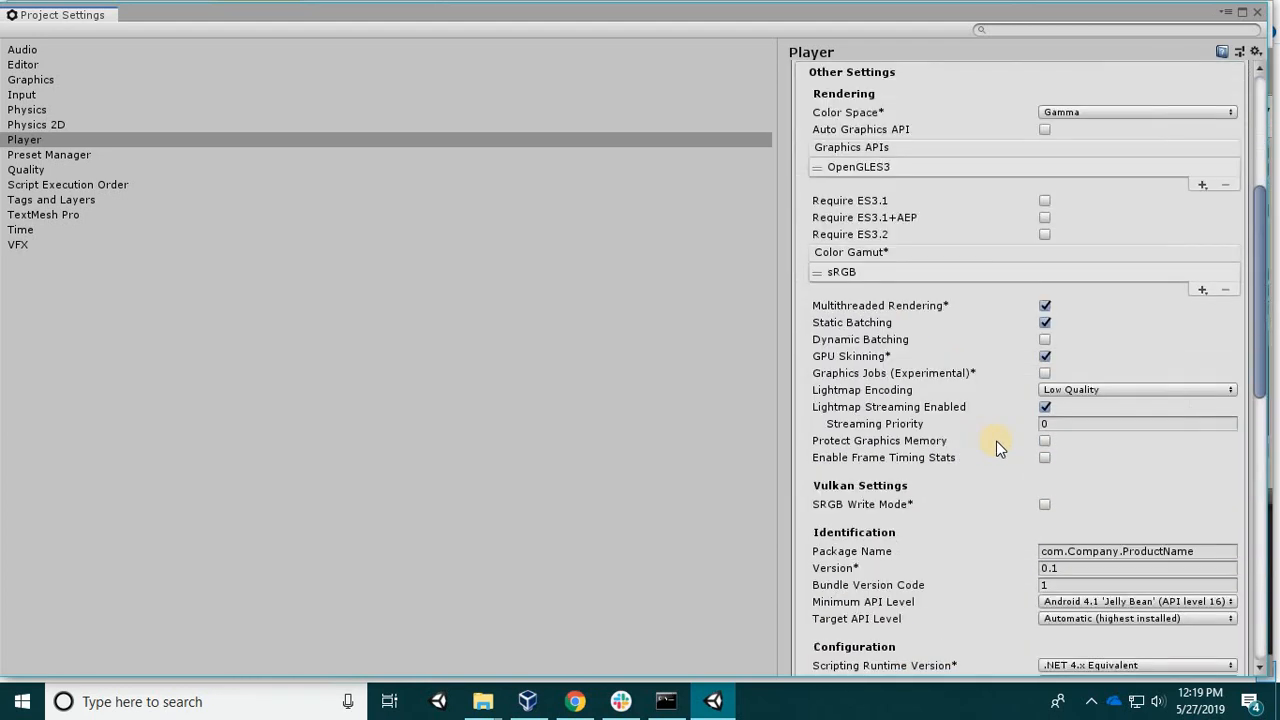
pyautogui.scroll(-1, 1022, 324)
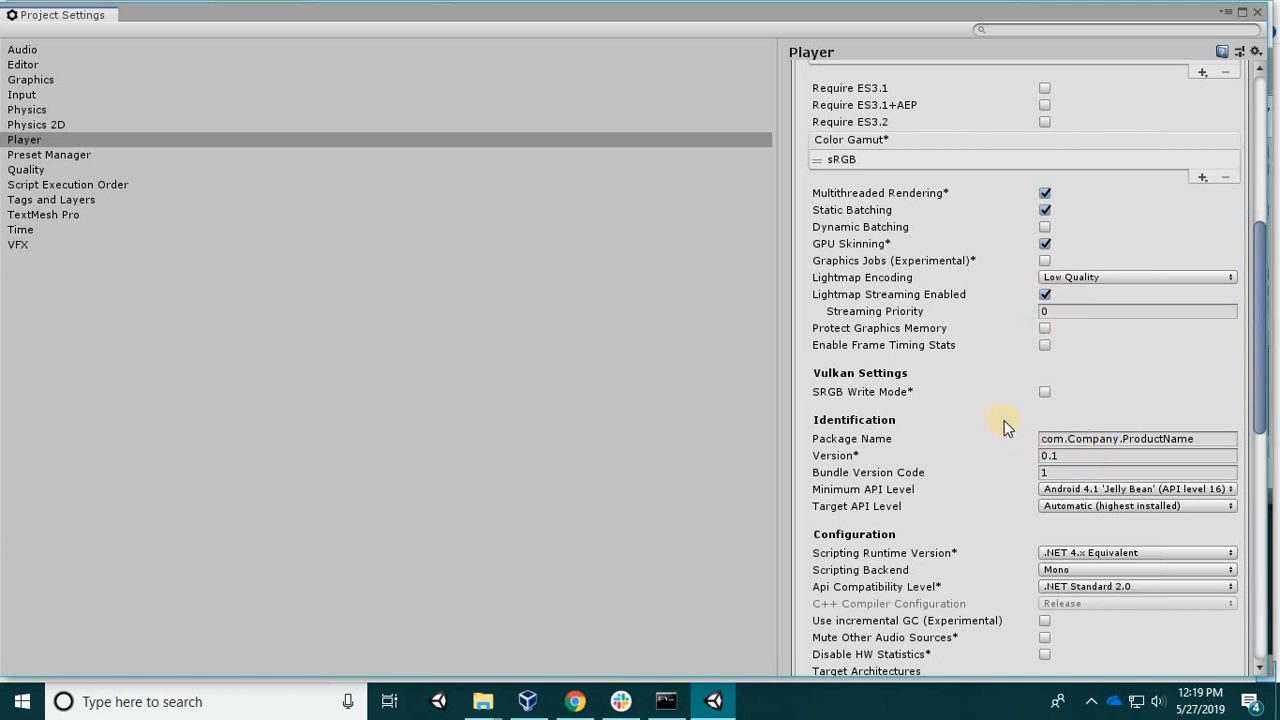
pyautogui.scroll(-1, 1165, 410)
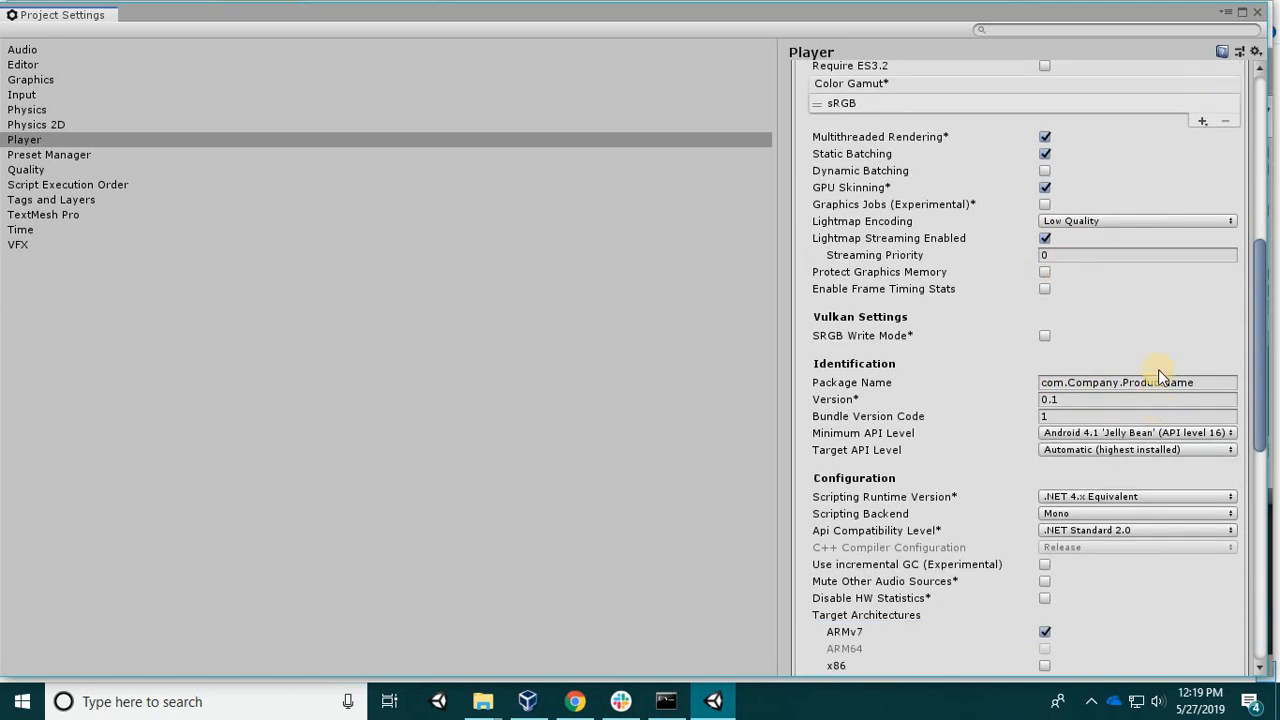
pyautogui.scroll(-1, 1178, 340)
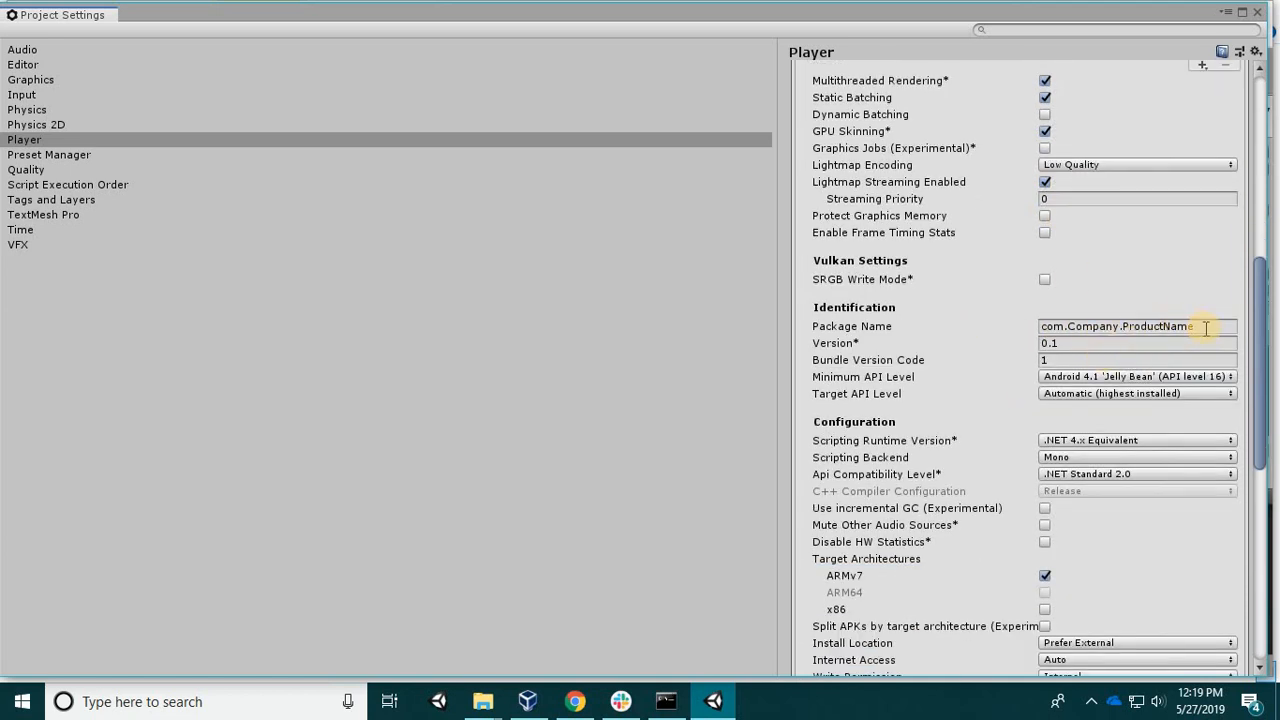
pyautogui.click(1165, 326)
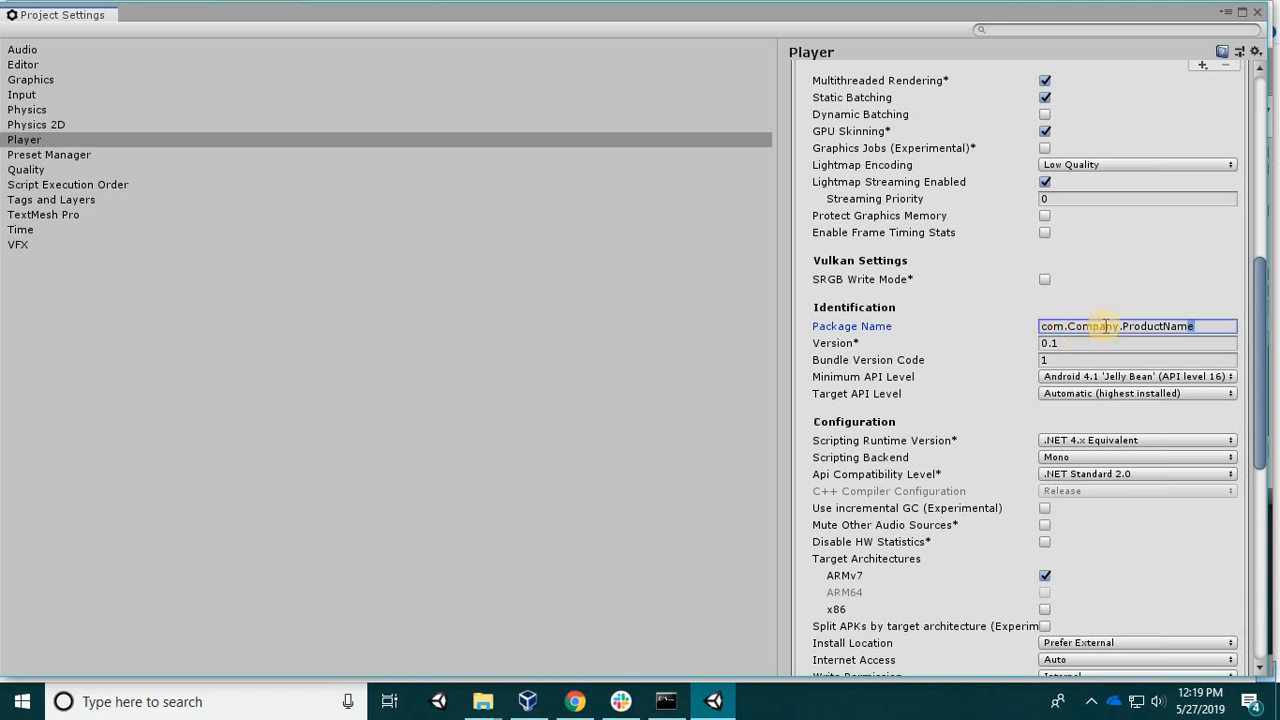
pyautogui.doubleClick(1112, 326)
pyautogui.write('InTe')
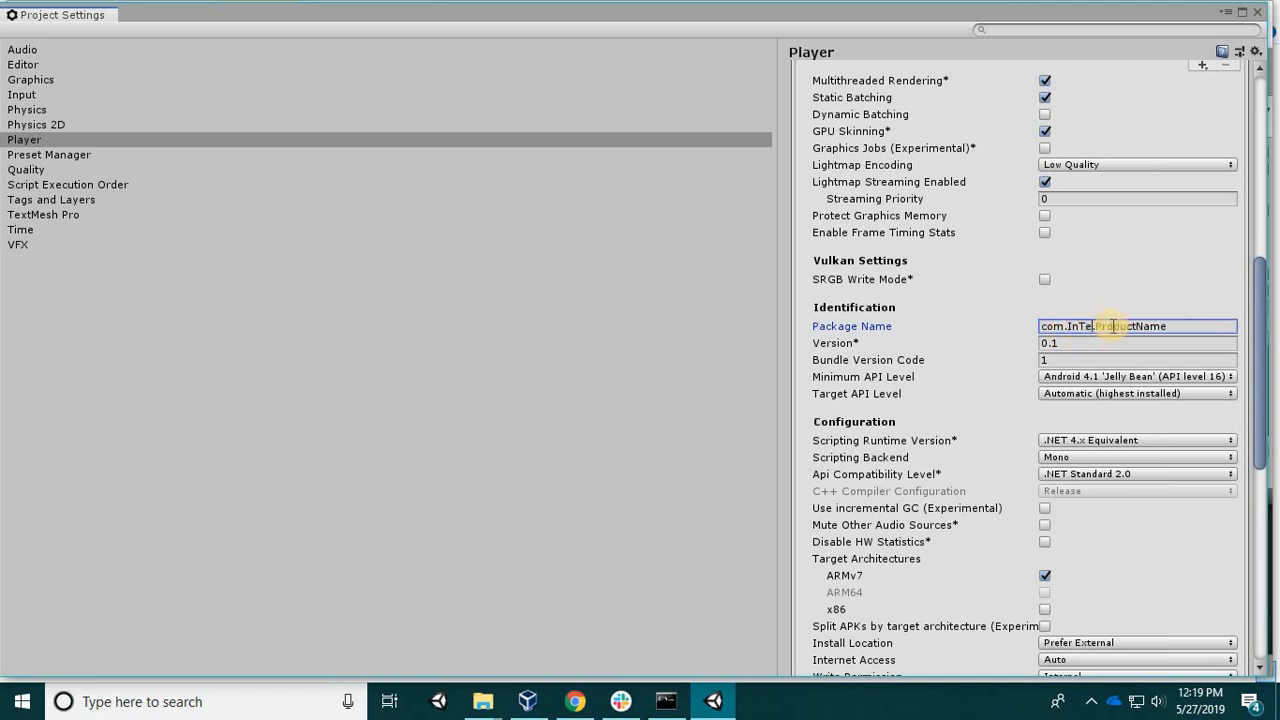
pyautogui.write('ch')
pyautogui.doubleClick(1112, 326)
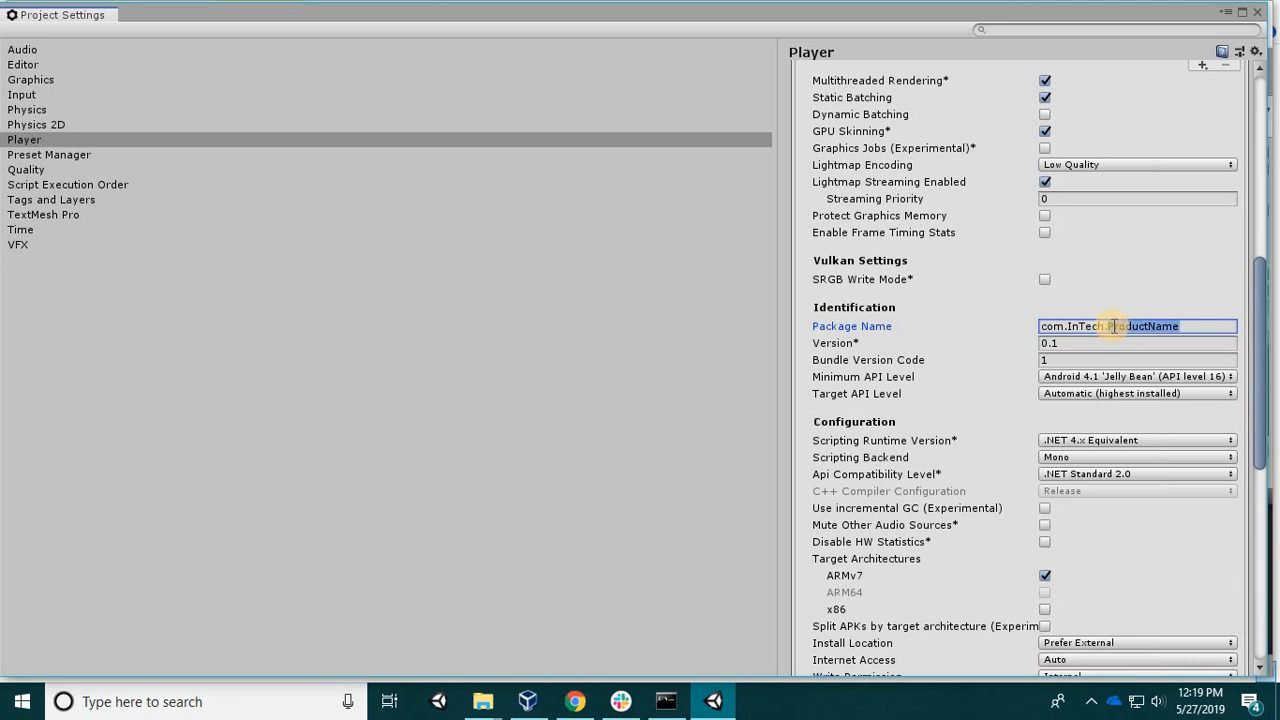
pyautogui.write('AndroidExampl')
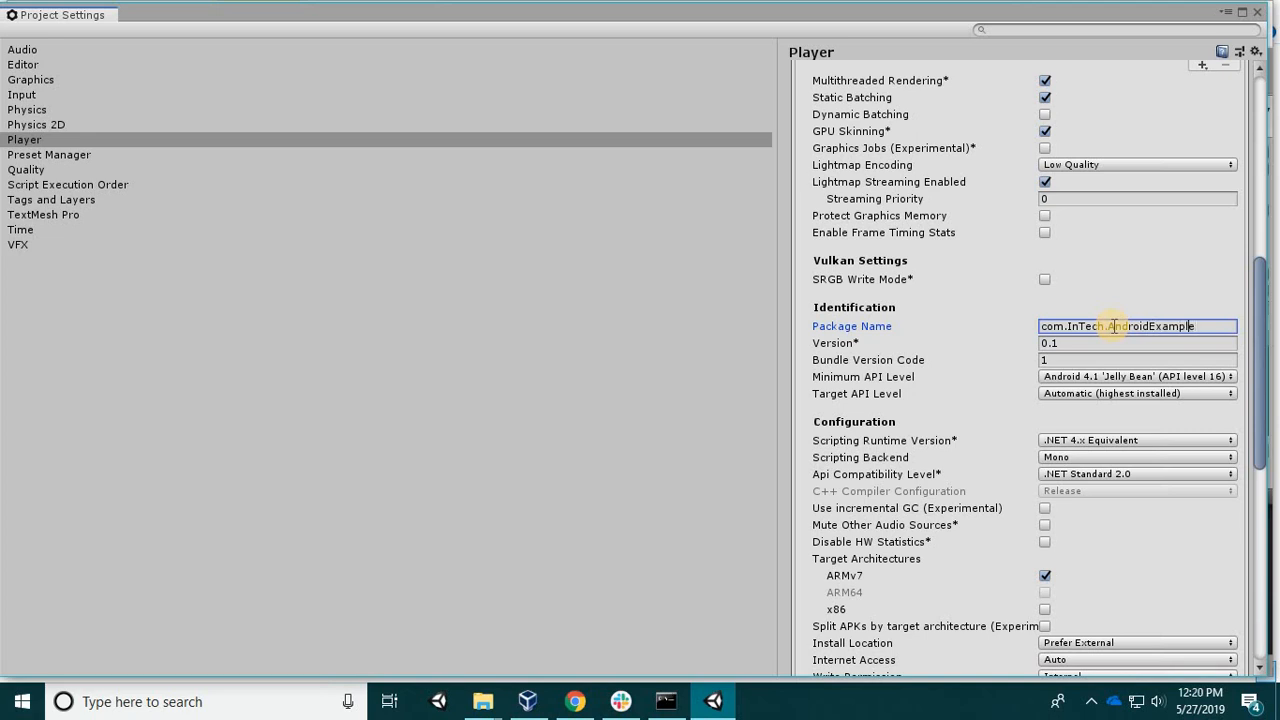
pyautogui.write('VuforiaA')
pyautogui.press('BackSpace')
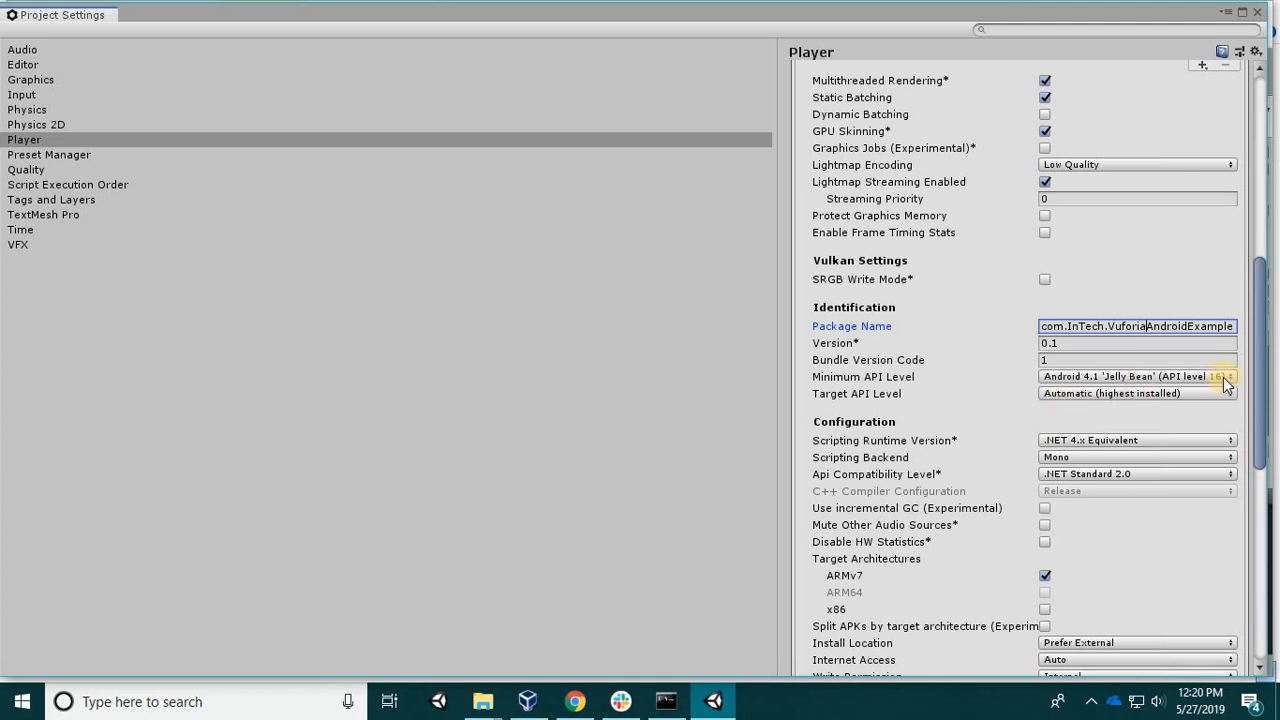
# Examine the available Target API Level options, keeping Automatic (highest installed).
pyautogui.click(1112, 393)
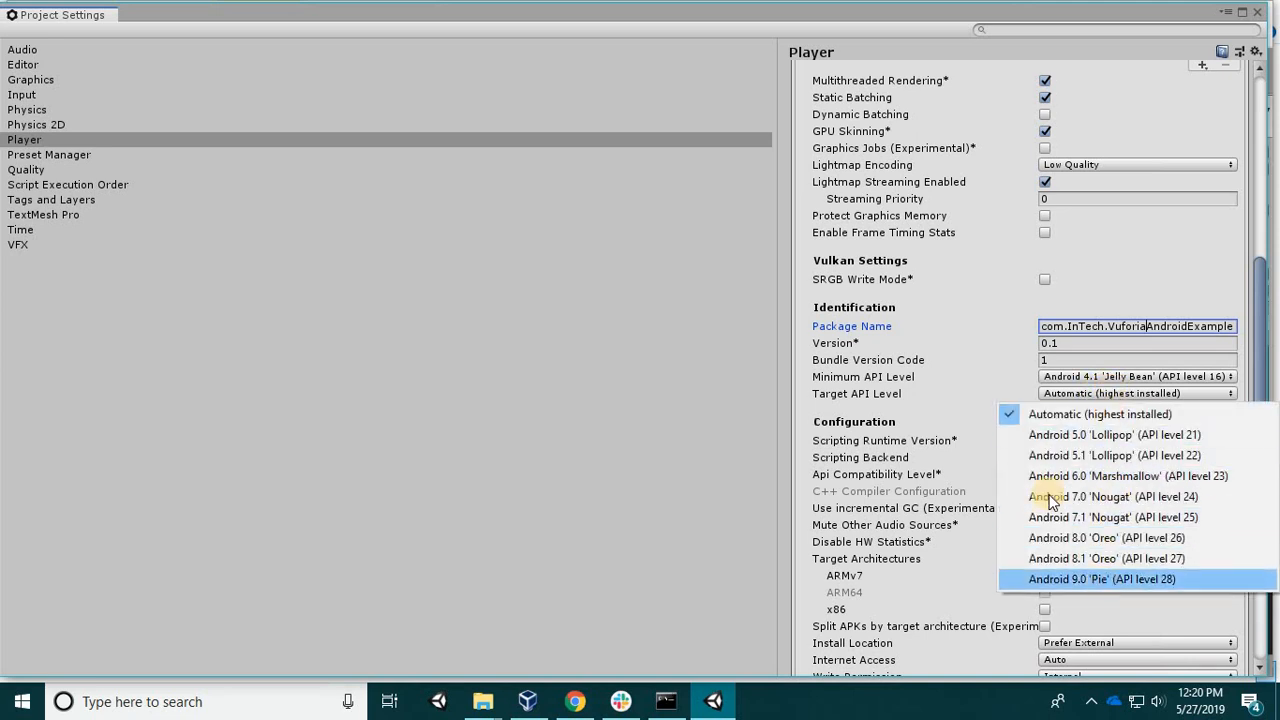
pyautogui.click(1079, 396)
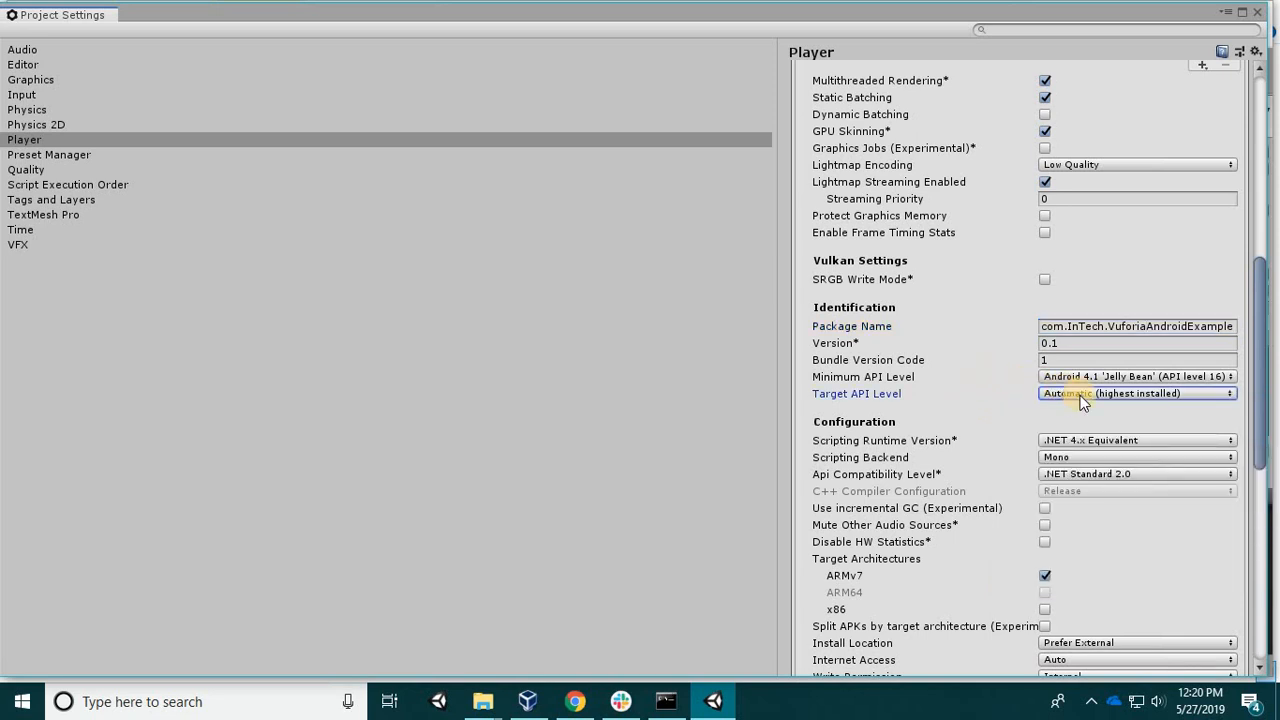
pyautogui.click(1080, 396)
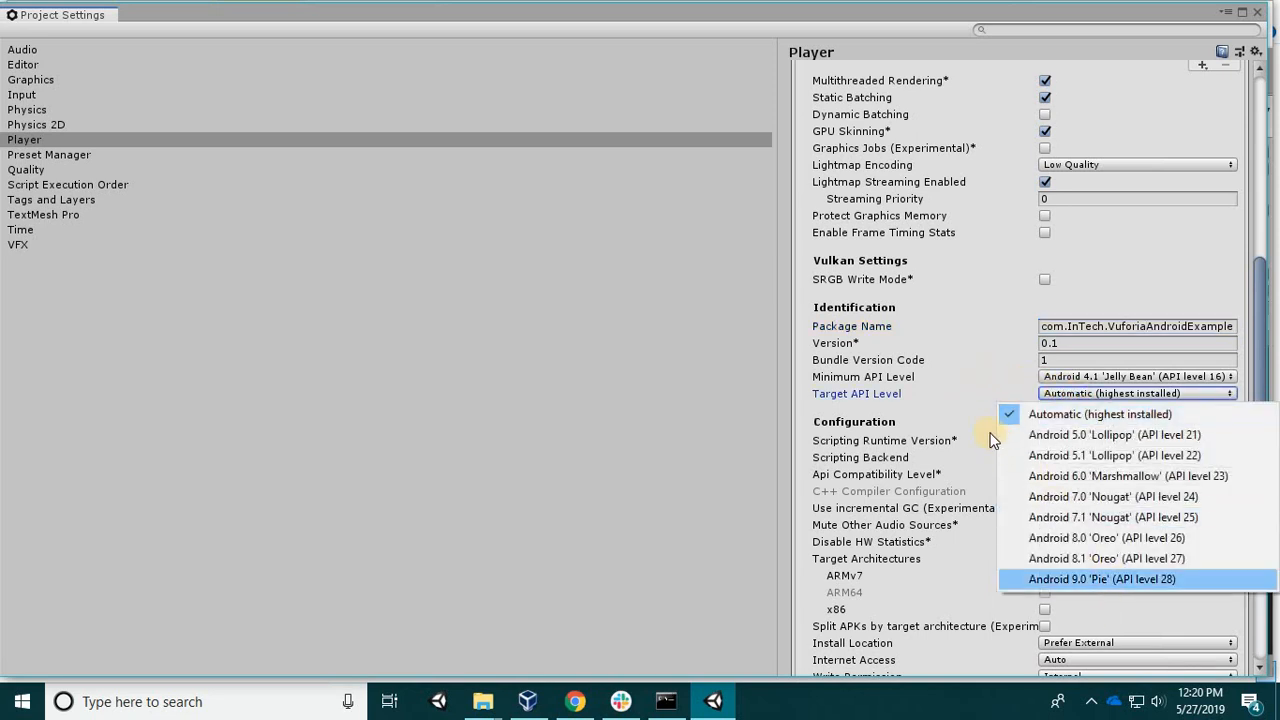
pyautogui.click(1079, 397)
pyautogui.click(1078, 396)
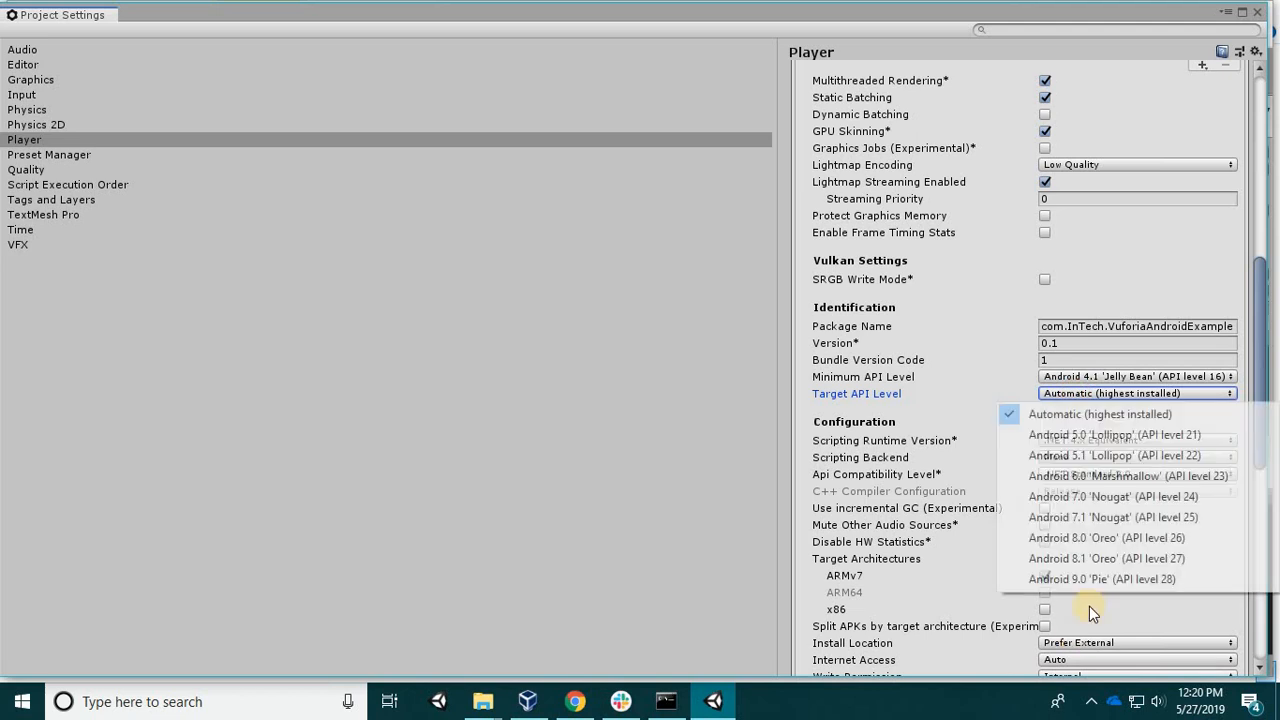
pyautogui.click(986, 412)
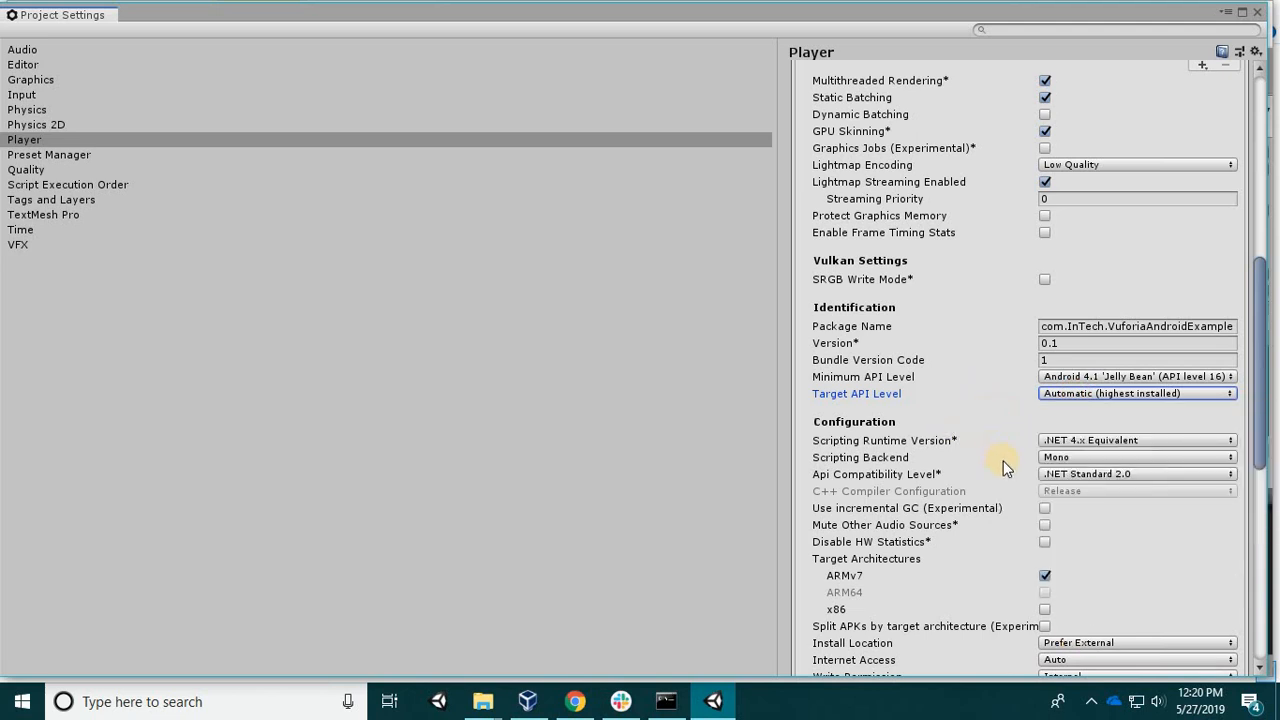
# Review the remaining Android Other Settings from Configuration to Legacy and take a brief look at the iOS player settings.
pyautogui.scroll(-2, 1001, 448)
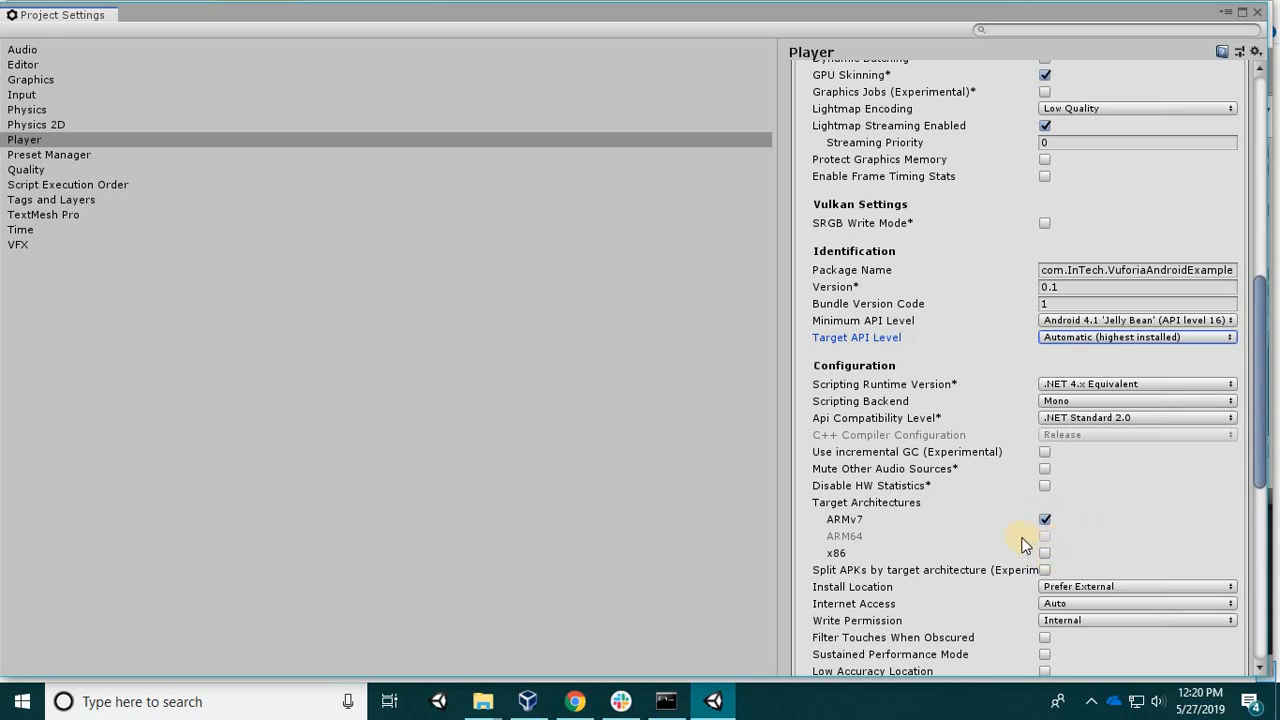
pyautogui.scroll(-1, 1020, 510)
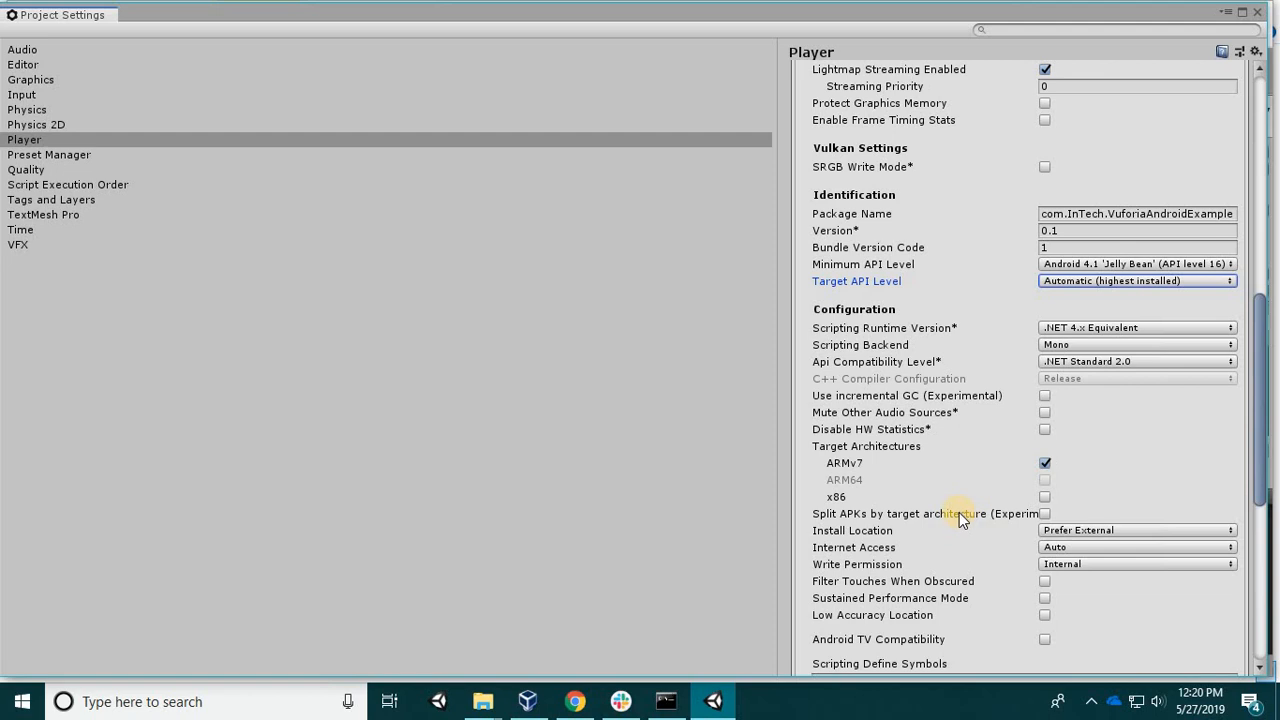
pyautogui.scroll(-3, 960, 511)
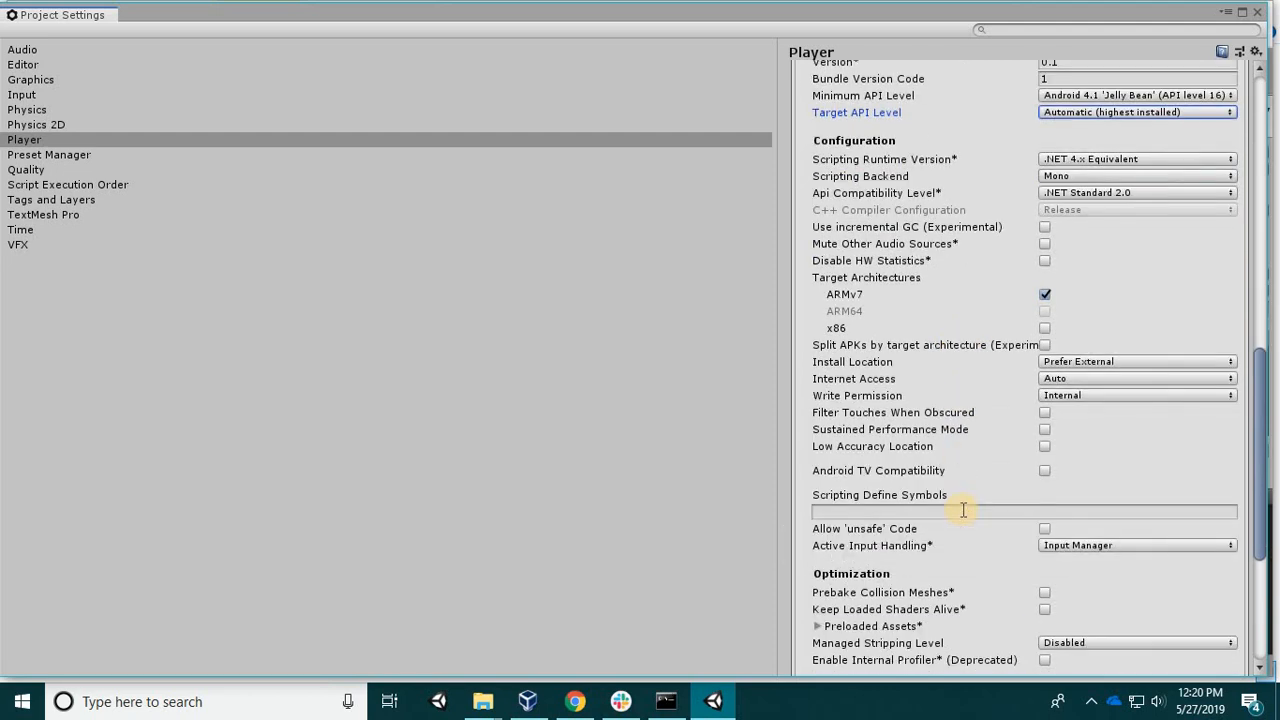
pyautogui.scroll(-4, 960, 514)
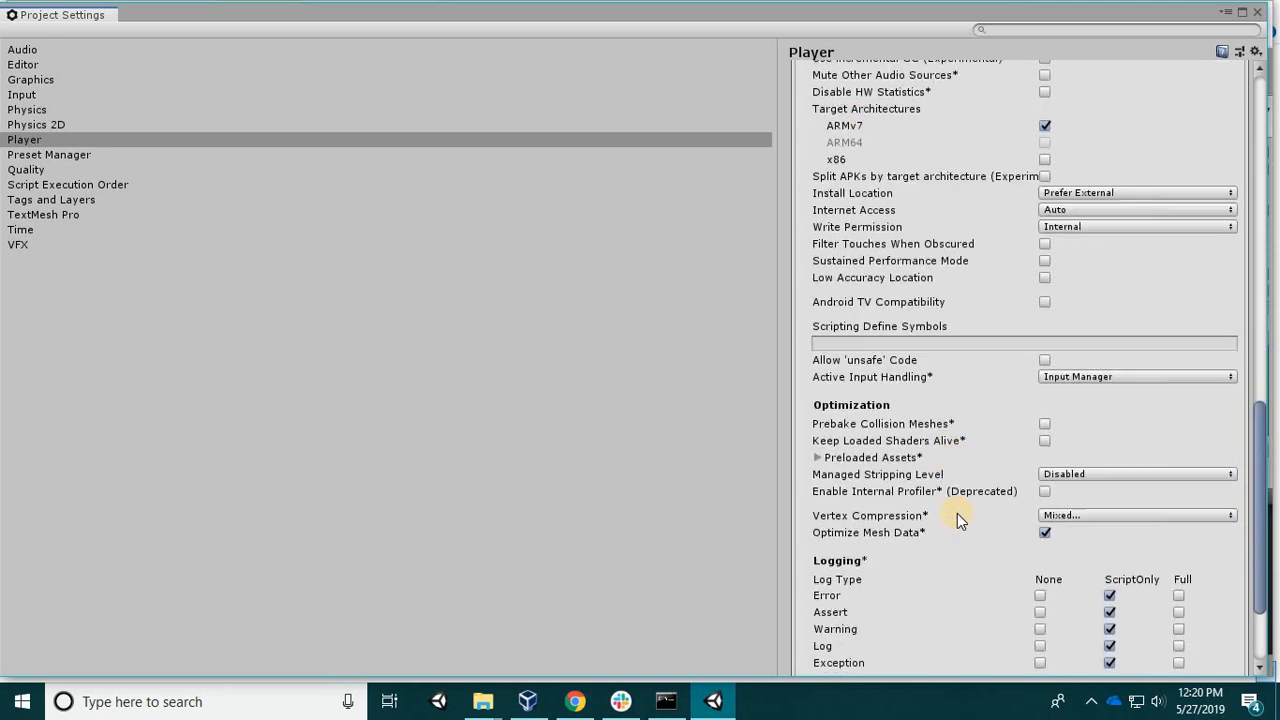
pyautogui.scroll(-2, 959, 513)
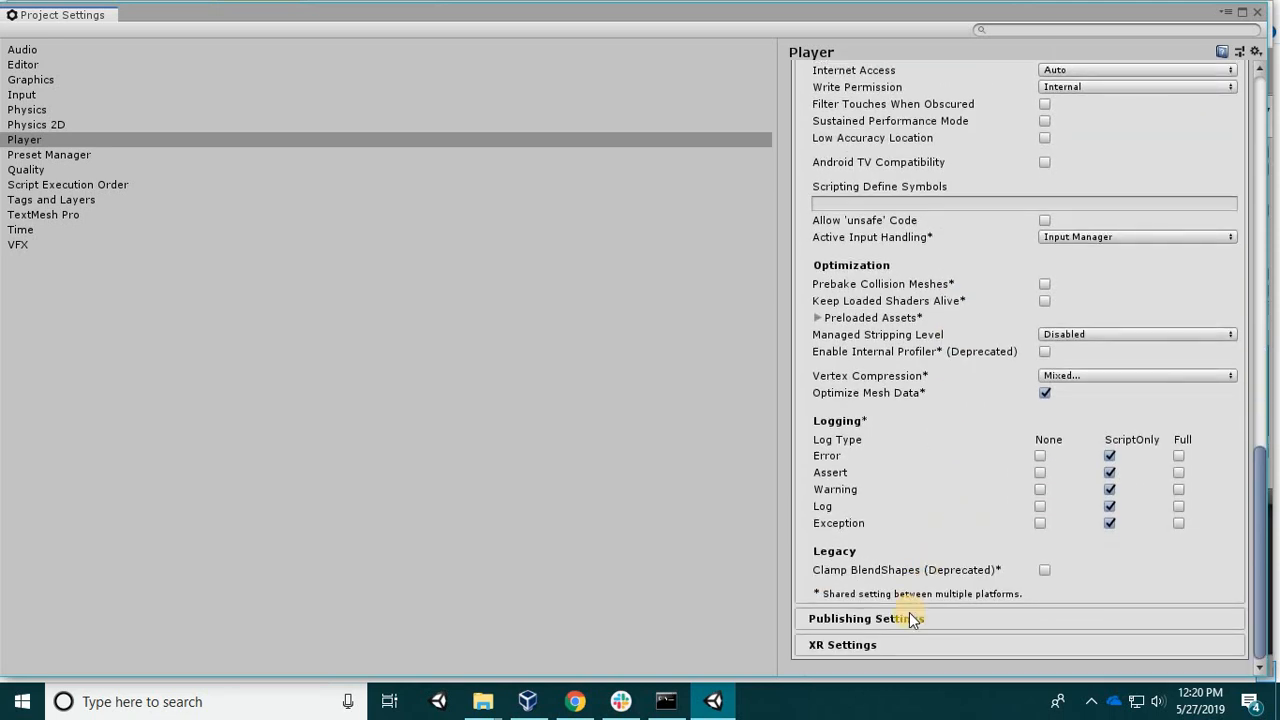
pyautogui.scroll(15, 935, 591)
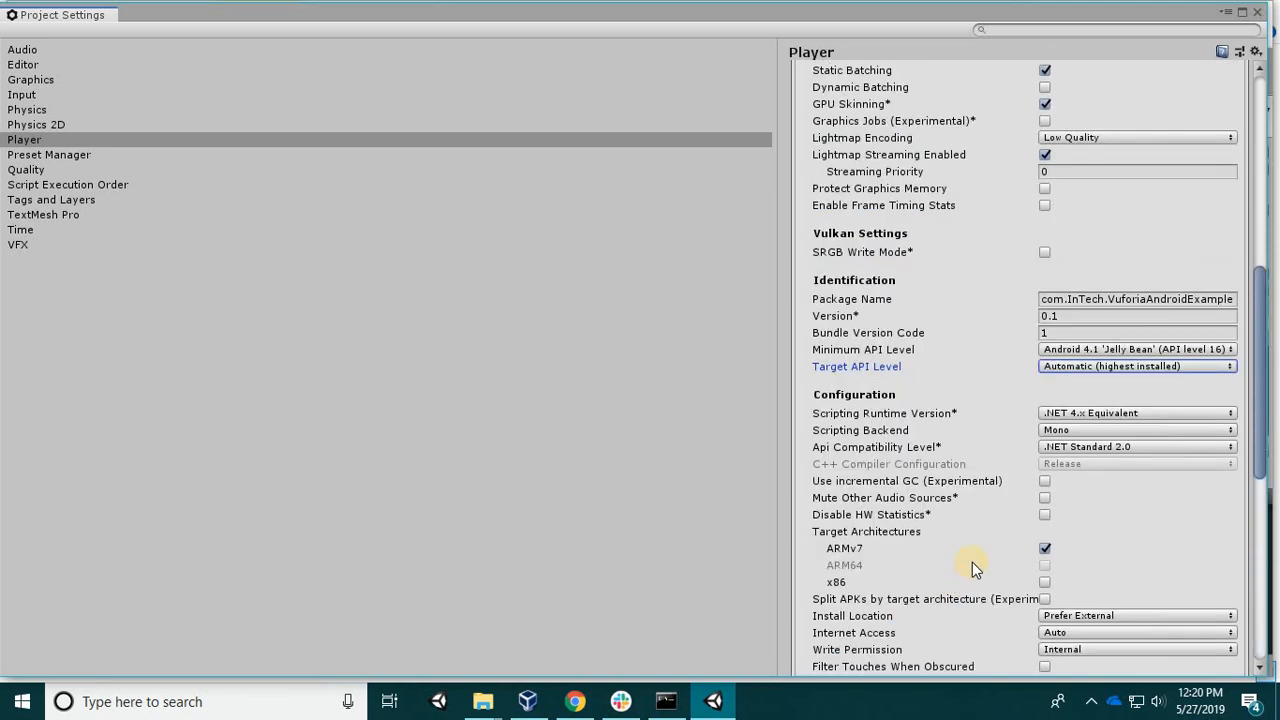
pyautogui.scroll(4, 978, 549)
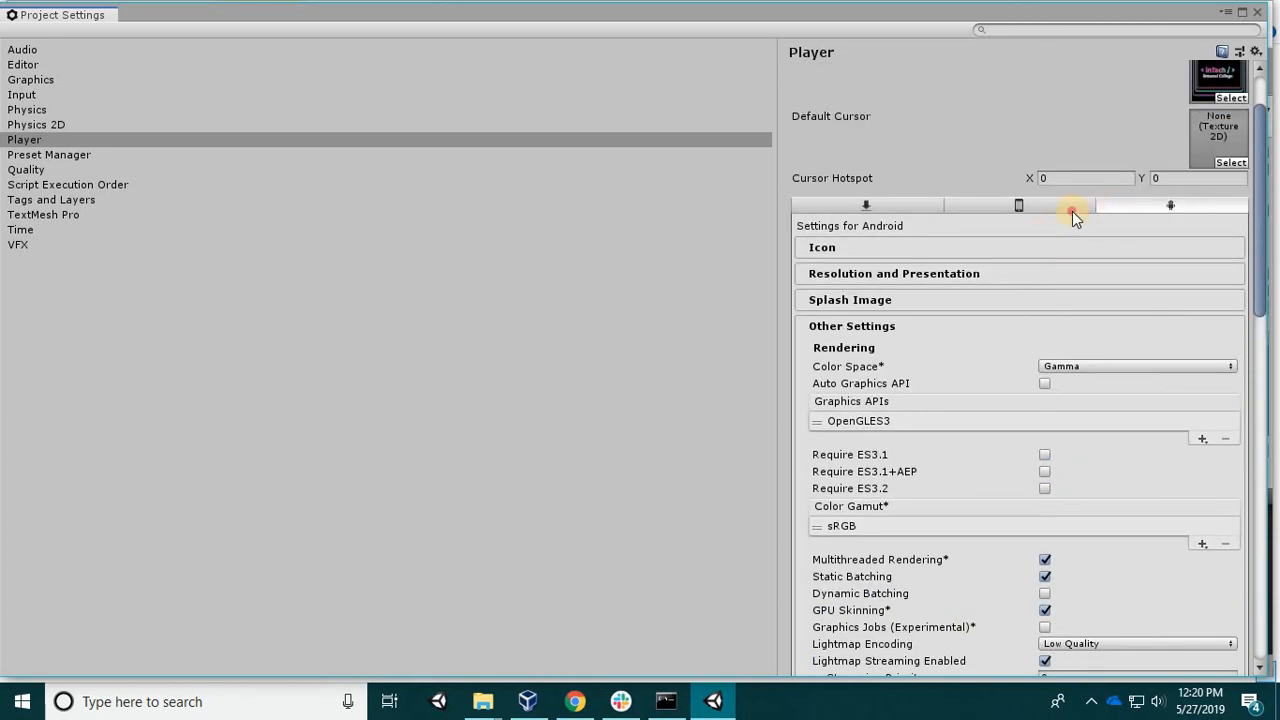
pyautogui.click(1074, 210)
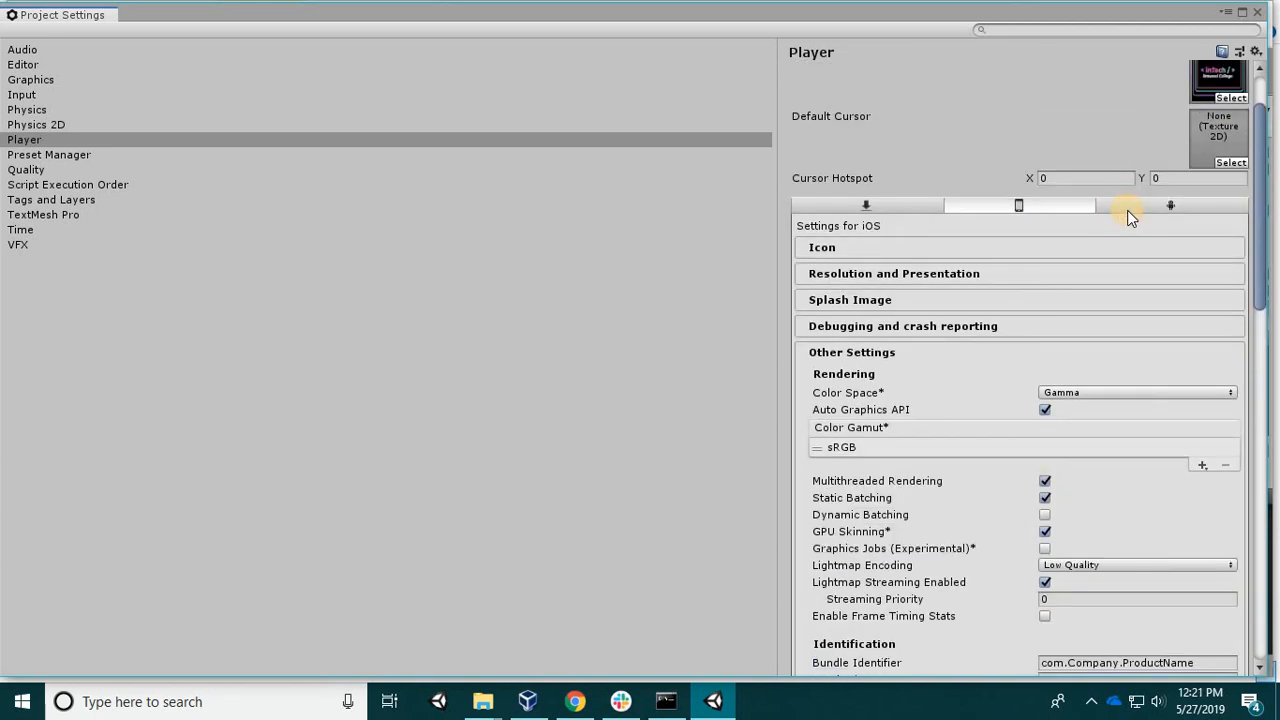
pyautogui.click(1127, 210)
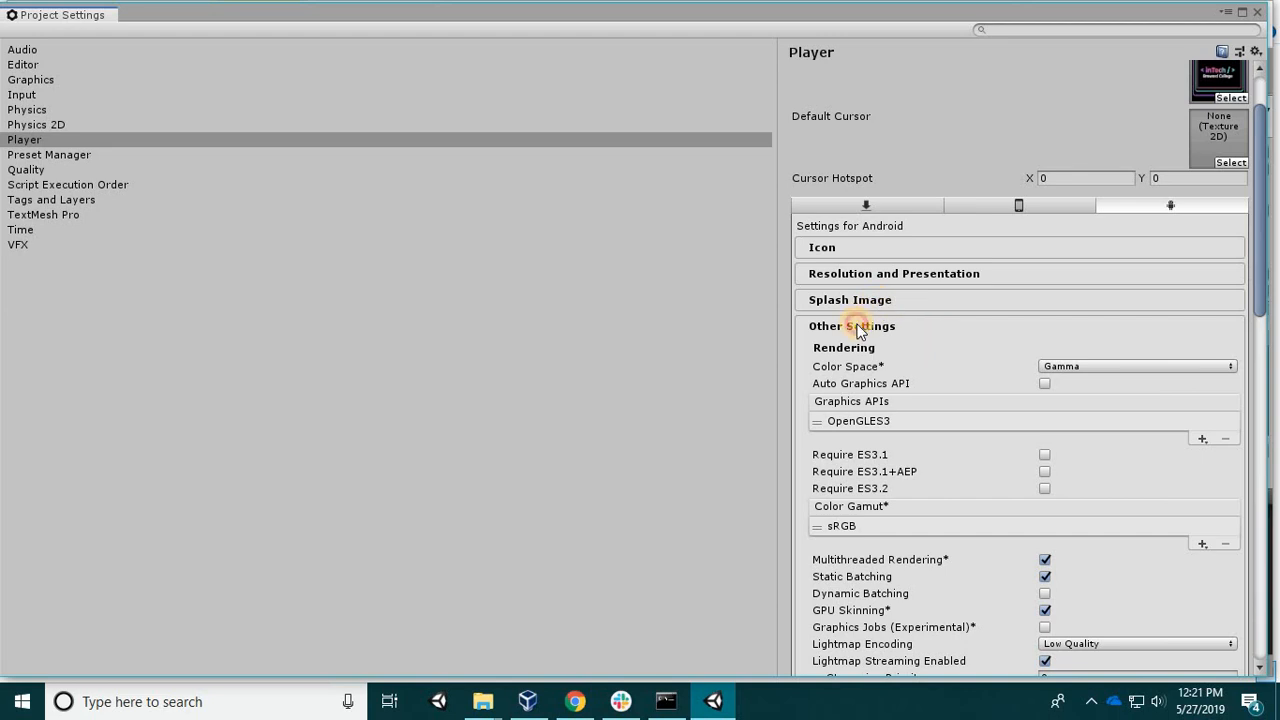
# Collapse the Android Other Settings and examine the Resolution and Presentation settings, including scaling, Blit Type and orientation.
pyautogui.click(857, 328)
pyautogui.click(862, 383)
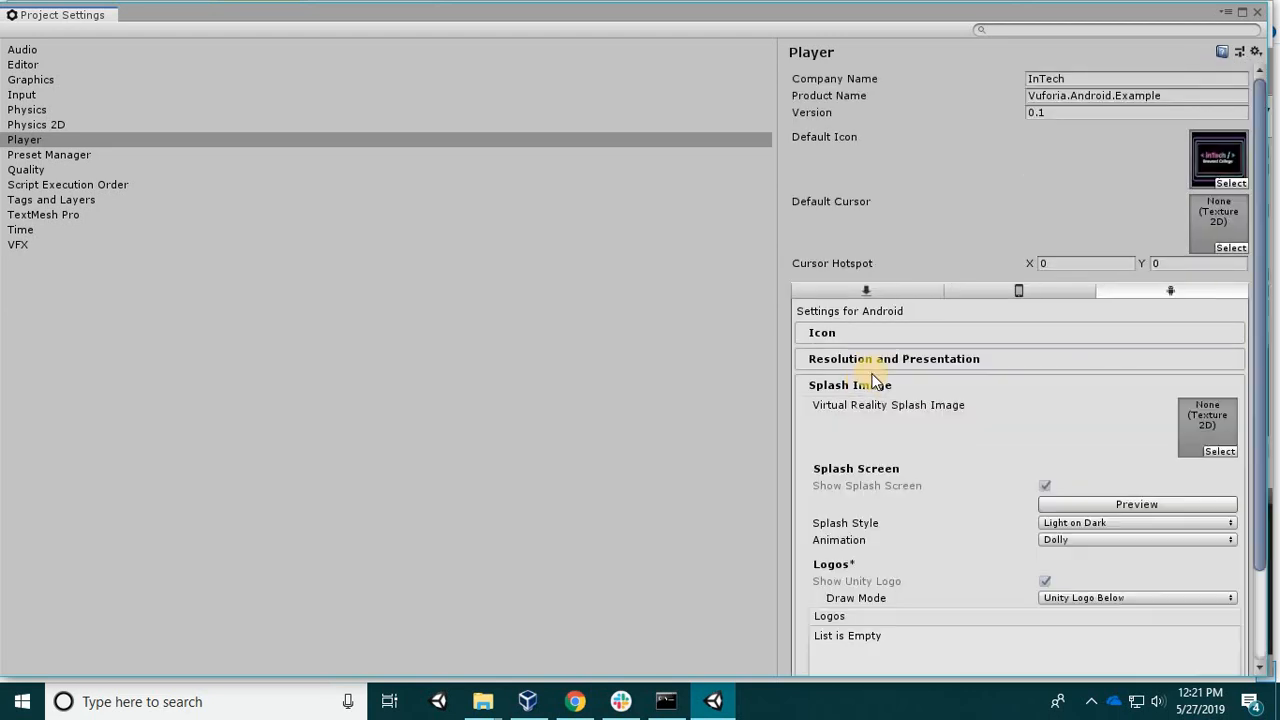
pyautogui.click(874, 363)
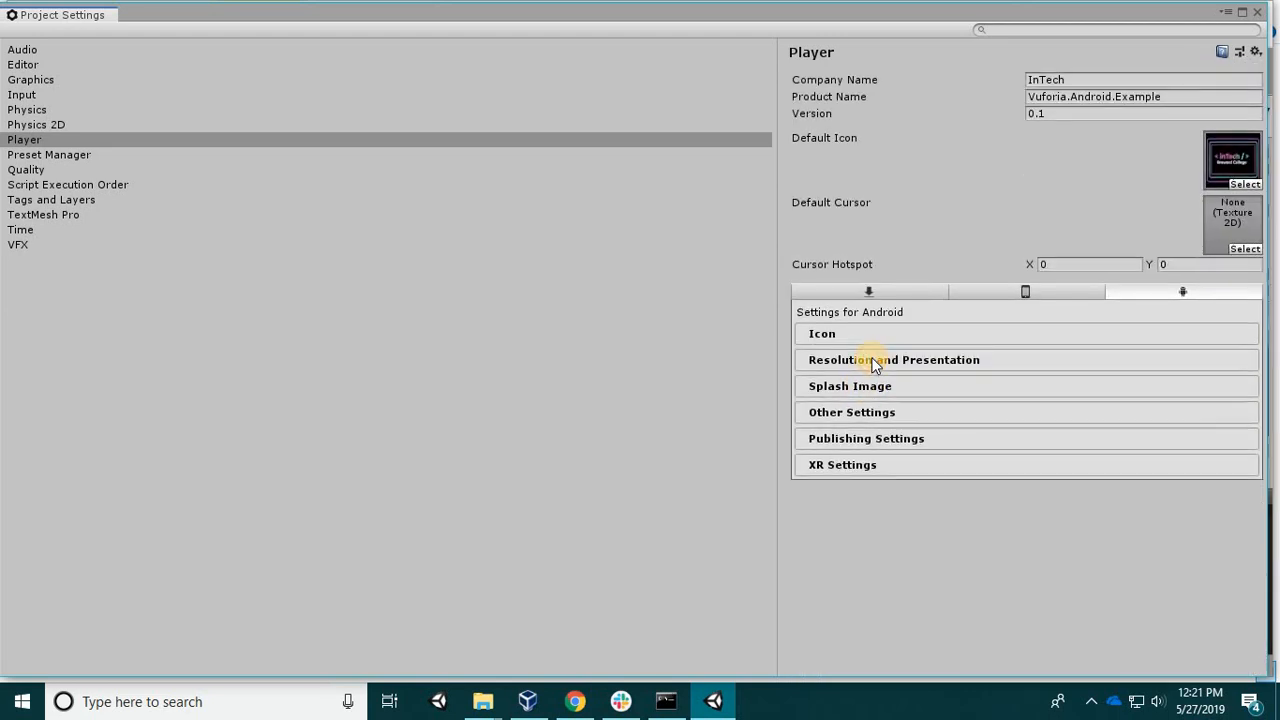
pyautogui.click(874, 360)
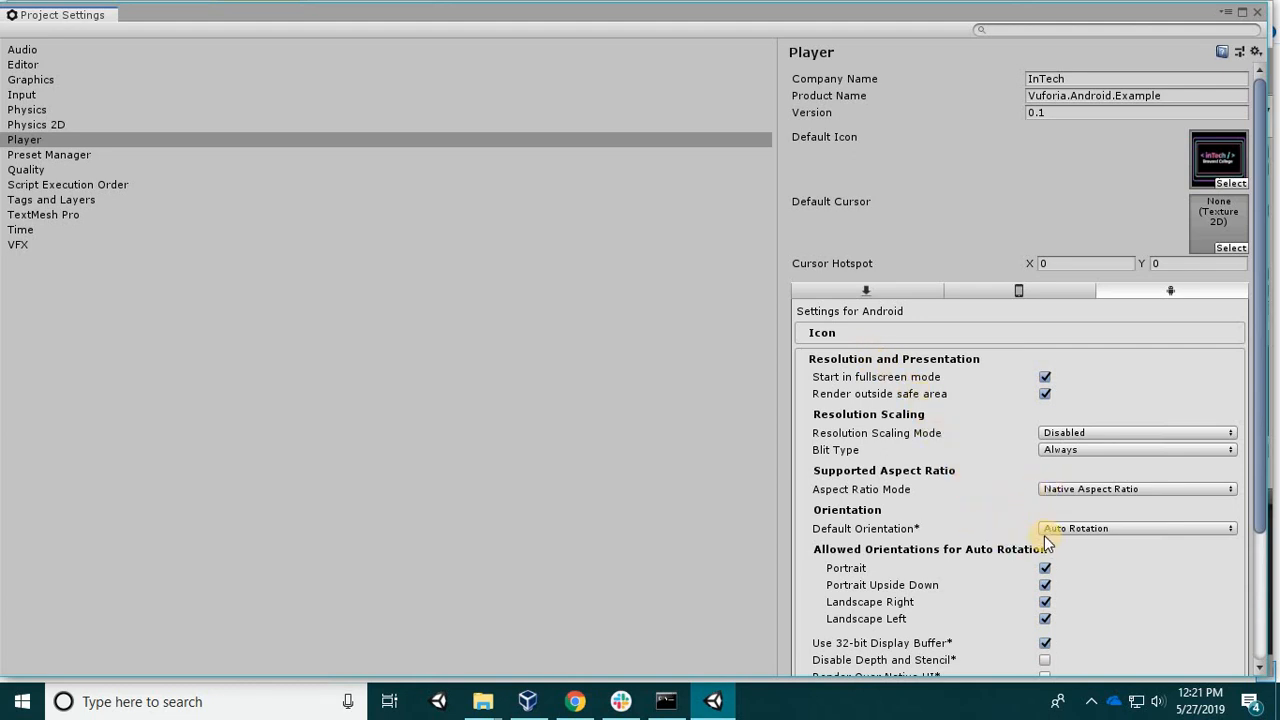
pyautogui.scroll(-2, 903, 615)
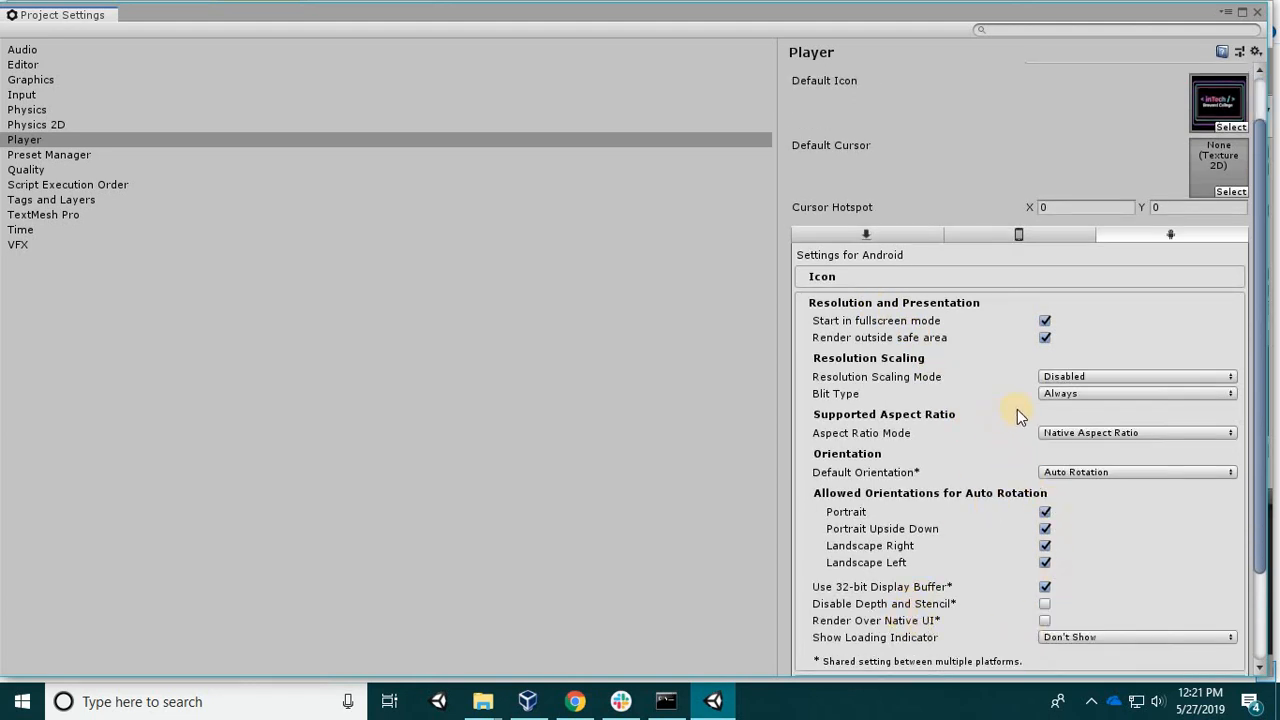
pyautogui.click(966, 397)
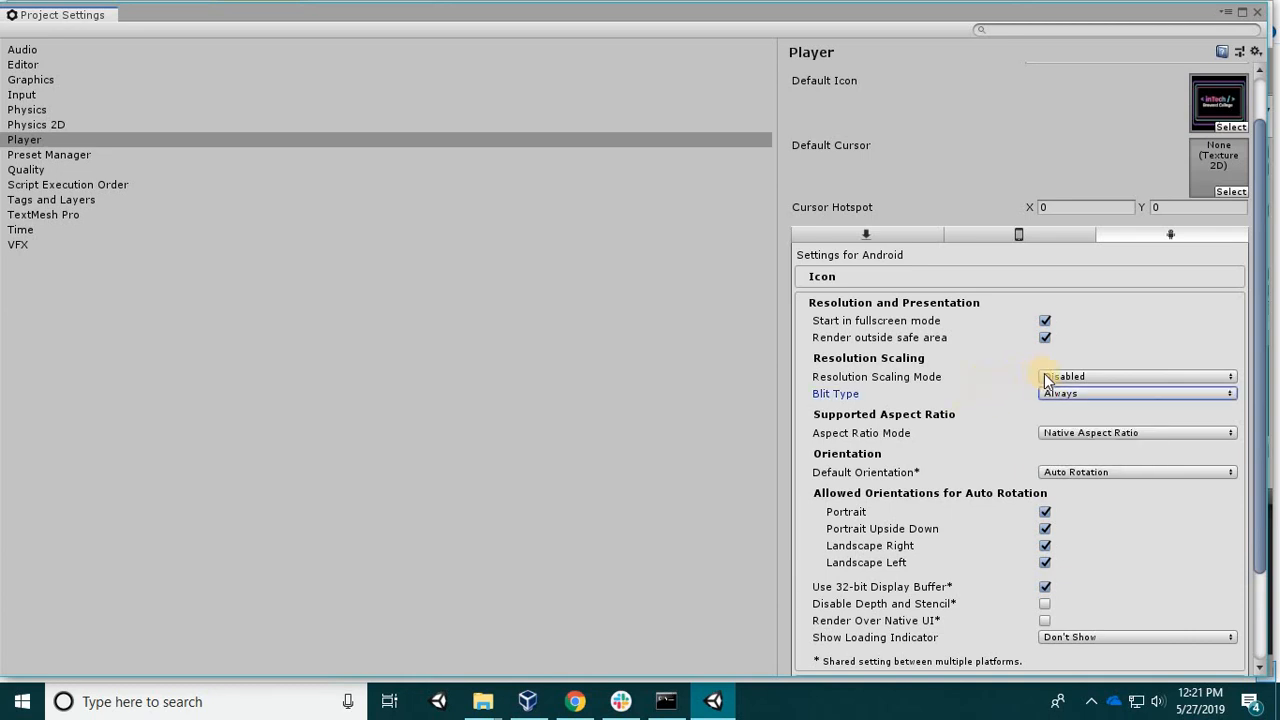
# Check the Resolution Scaling Mode options, keeping Disabled, and close the Project Settings and Build Settings windows.
pyautogui.click(1048, 377)
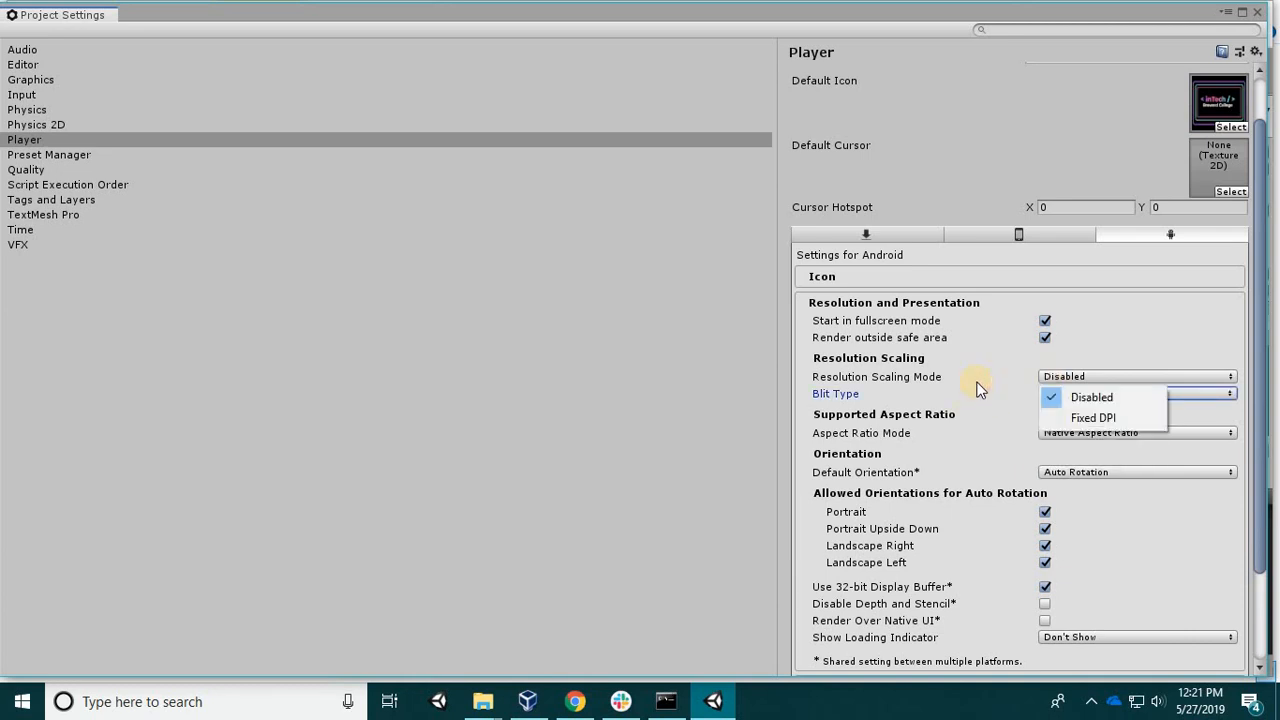
pyautogui.click(985, 378)
pyautogui.scroll(1, 1273, 8)
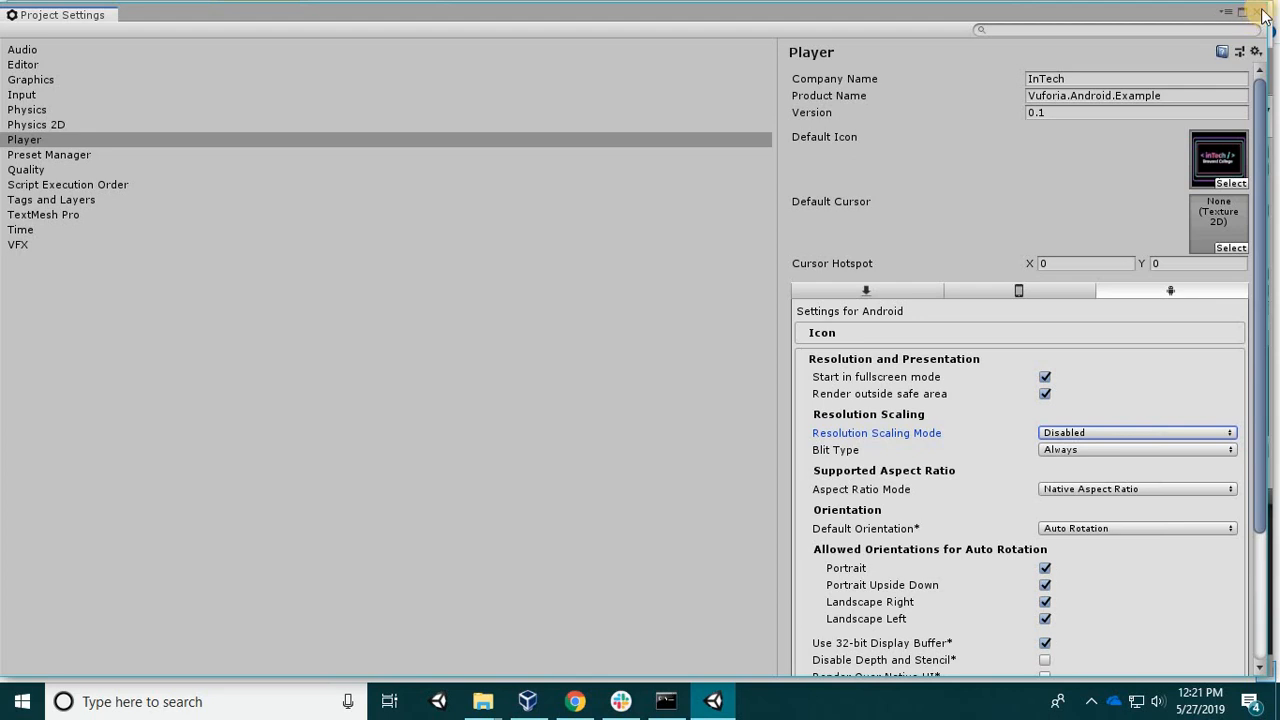
pyautogui.click(1259, 12)
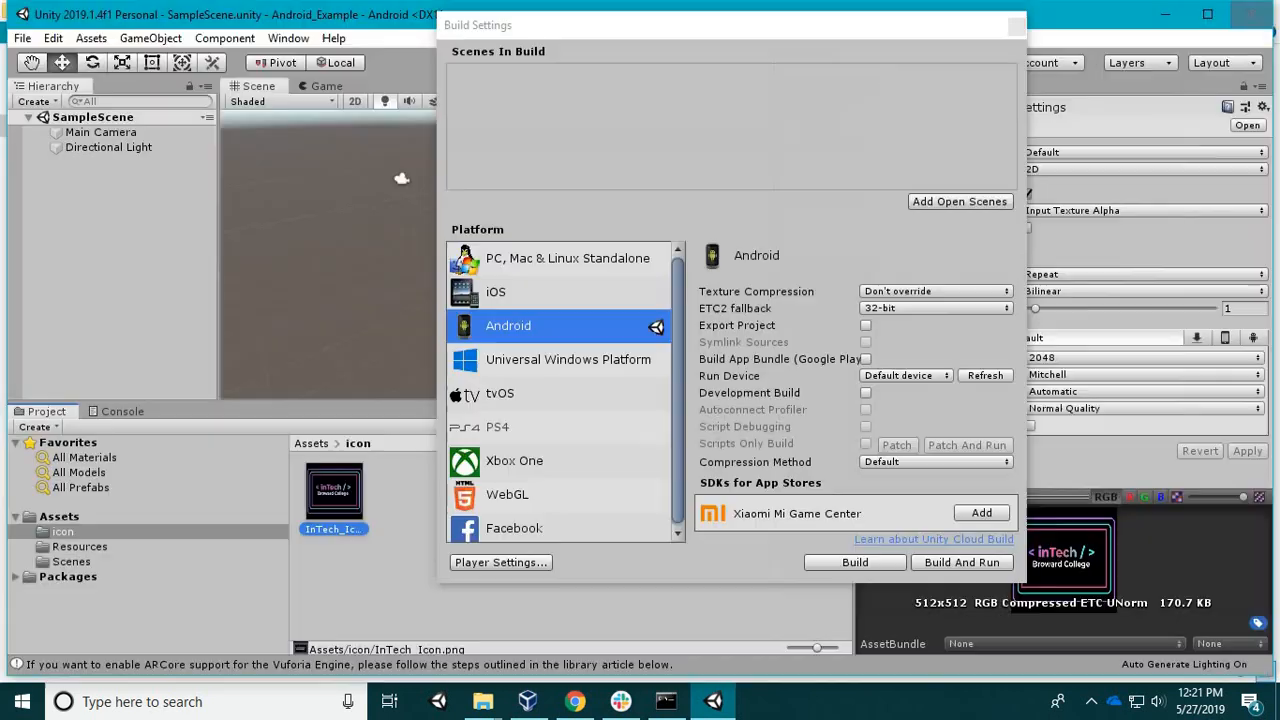
pyautogui.click(1016, 25)
# Delete the Main Camera from SampleScene and import the Vuforia Engine assets required for adding an AR Camera.
pyautogui.rightClick(108, 130)
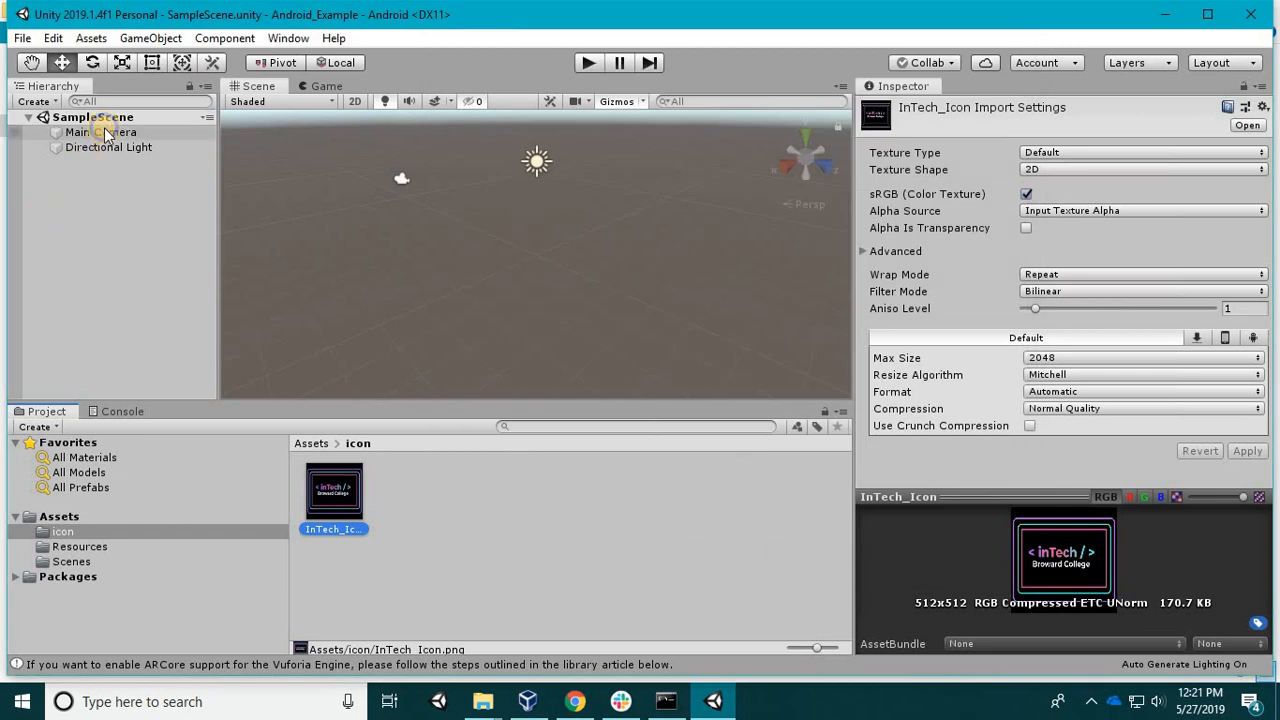
pyautogui.click(178, 230)
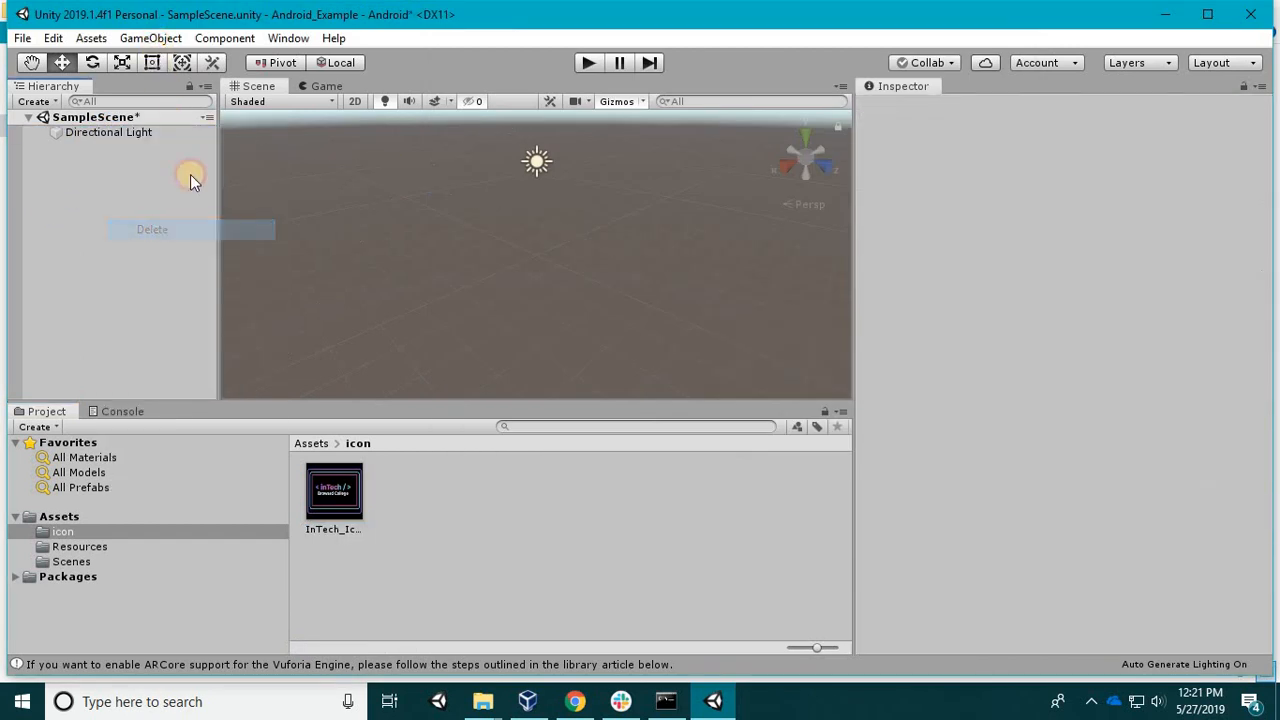
pyautogui.click(150, 38)
pyautogui.click(440, 245)
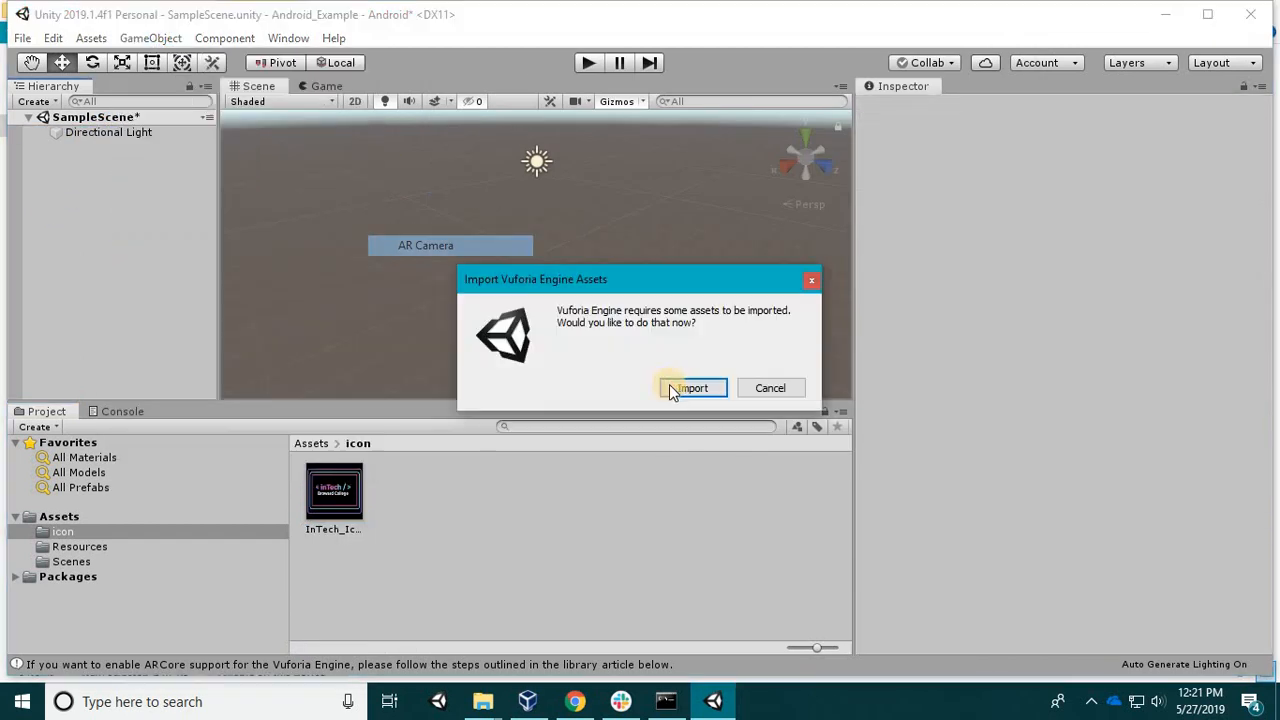
pyautogui.click(676, 388)
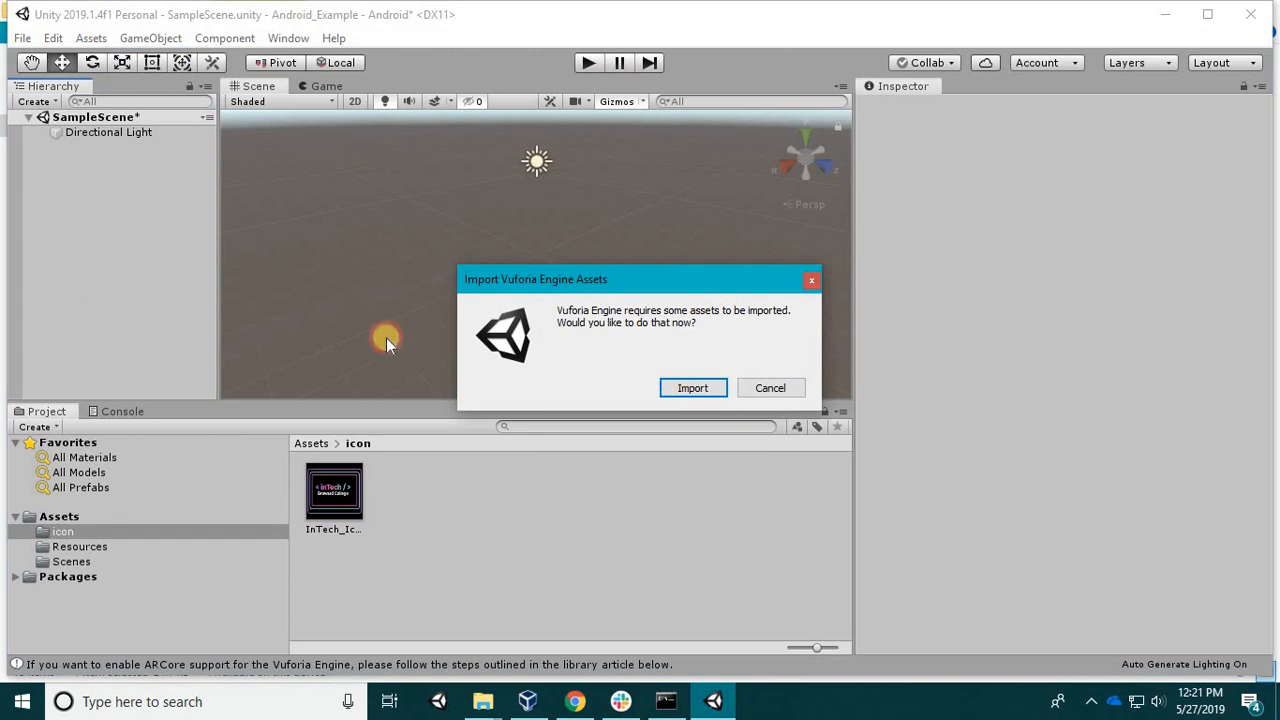
# Switch to the Vuforia Developer Portal in Chrome and copy the license key of the Sample license from the License Manager.
pyautogui.click(575, 701)
pyautogui.click(540, 18)
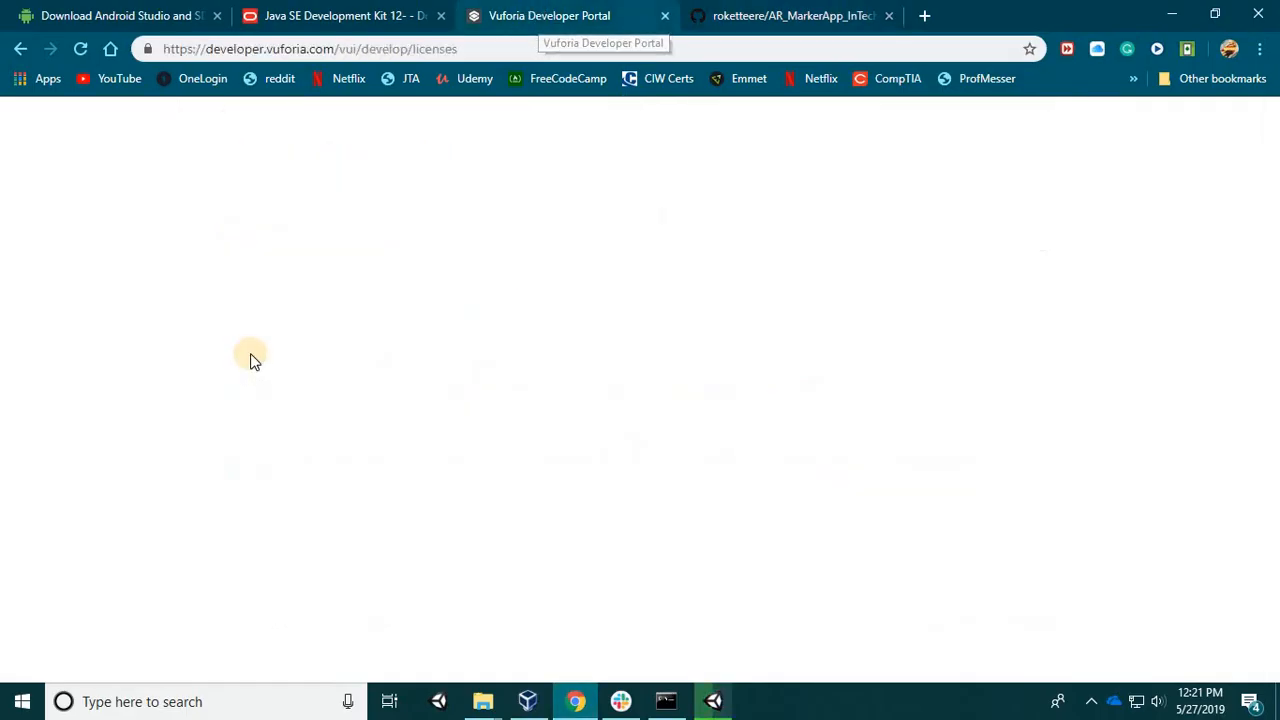
pyautogui.click(124, 538)
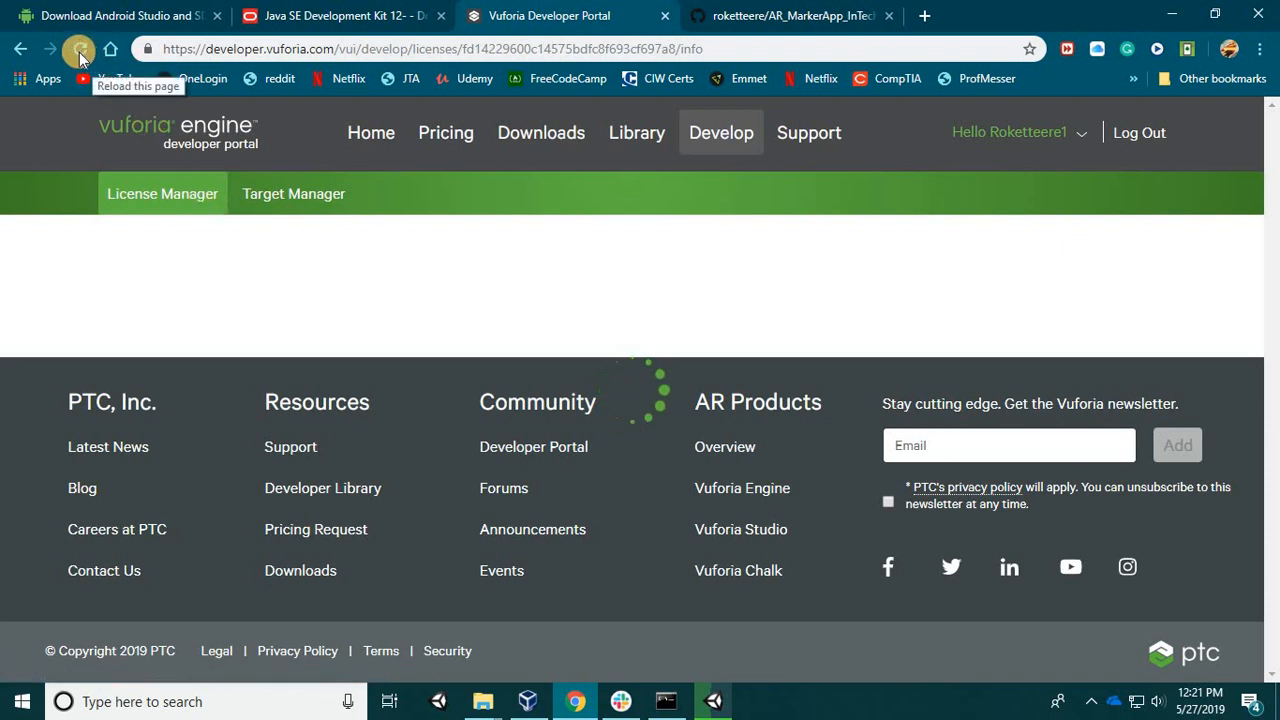
pyautogui.click(155, 200)
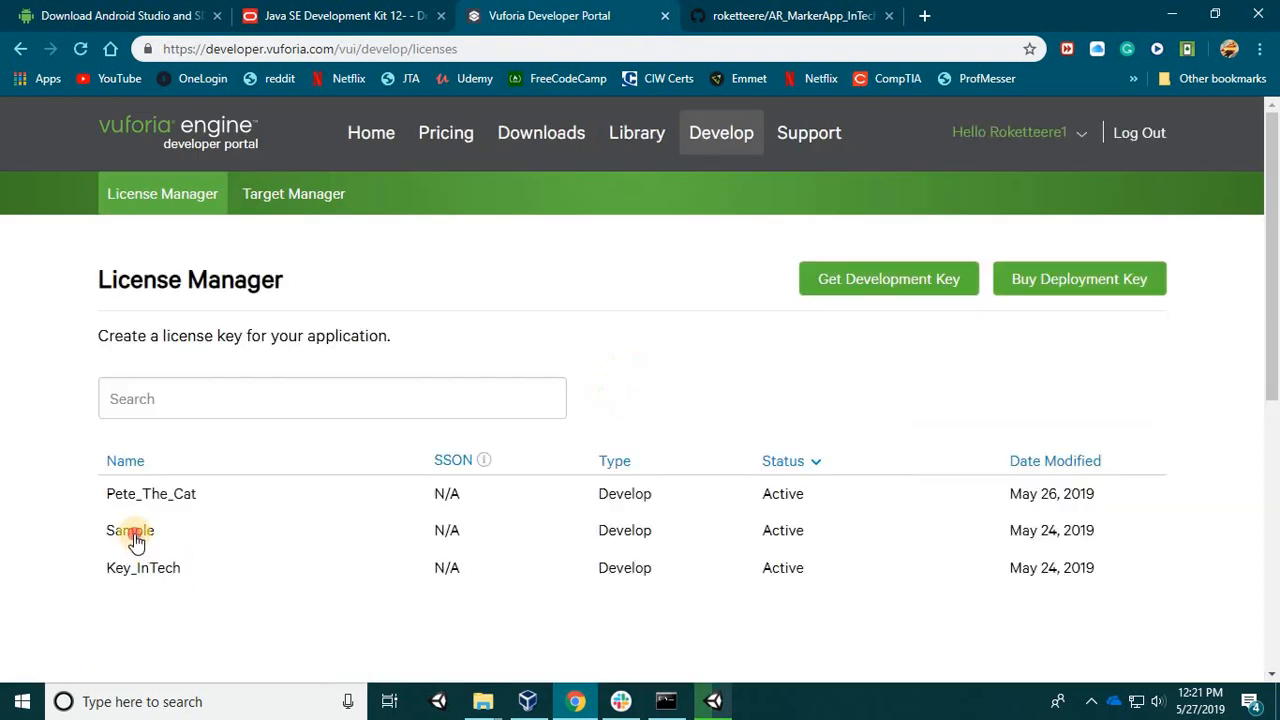
pyautogui.click(134, 535)
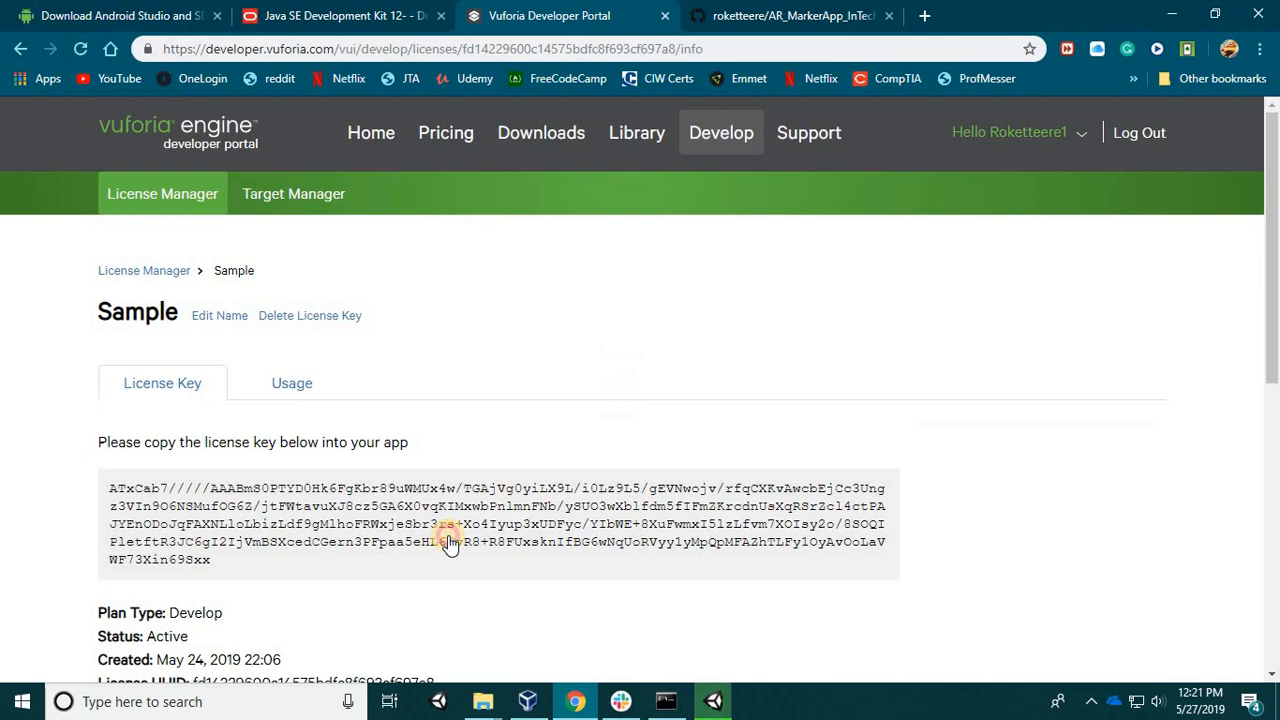
pyautogui.click(449, 543)
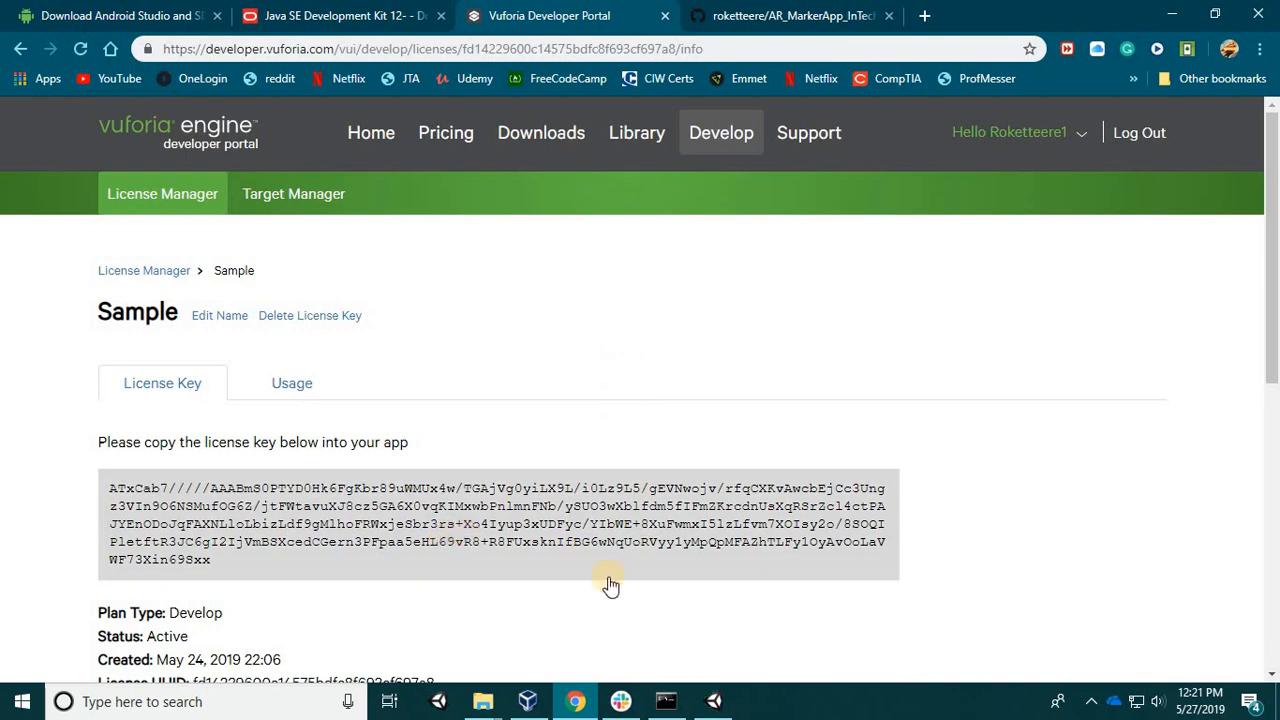
# Switch back to Unity and add a Vuforia Engine AR Camera to SampleScene.
pyautogui.hotkey('alt', 'Tab')
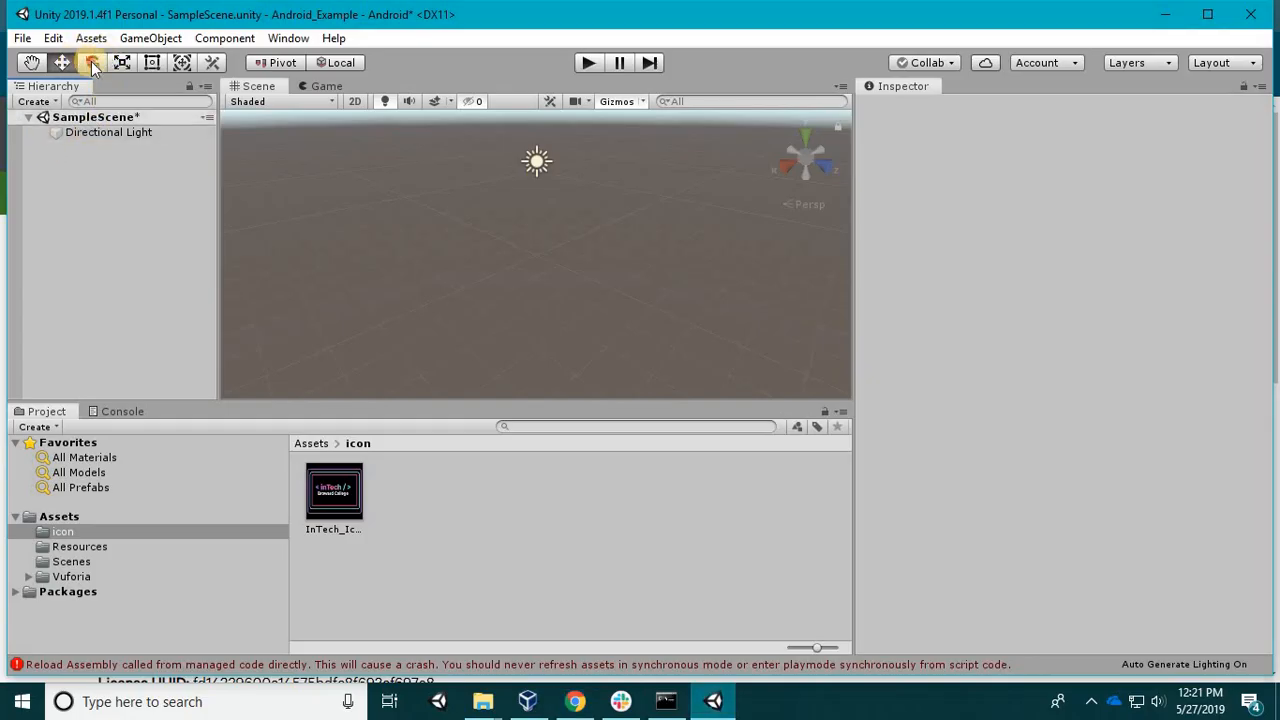
pyautogui.click(150, 38)
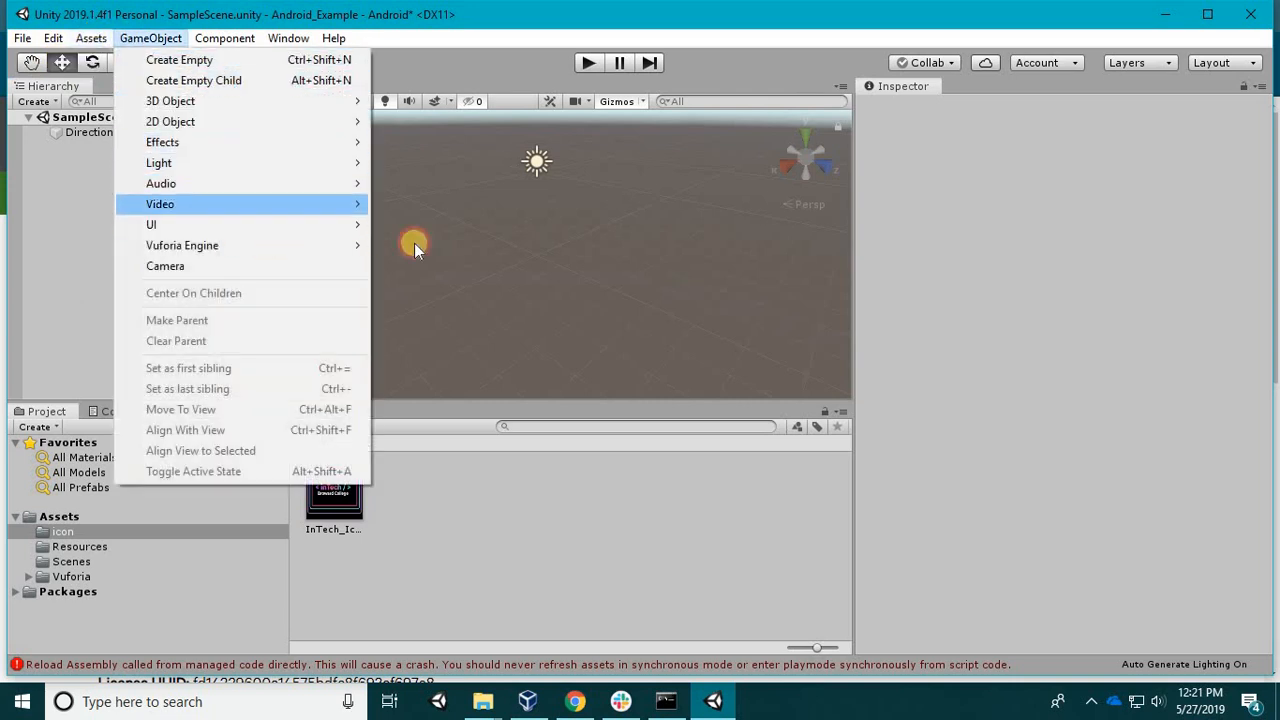
pyautogui.moveTo(340, 245)
pyautogui.click(439, 245)
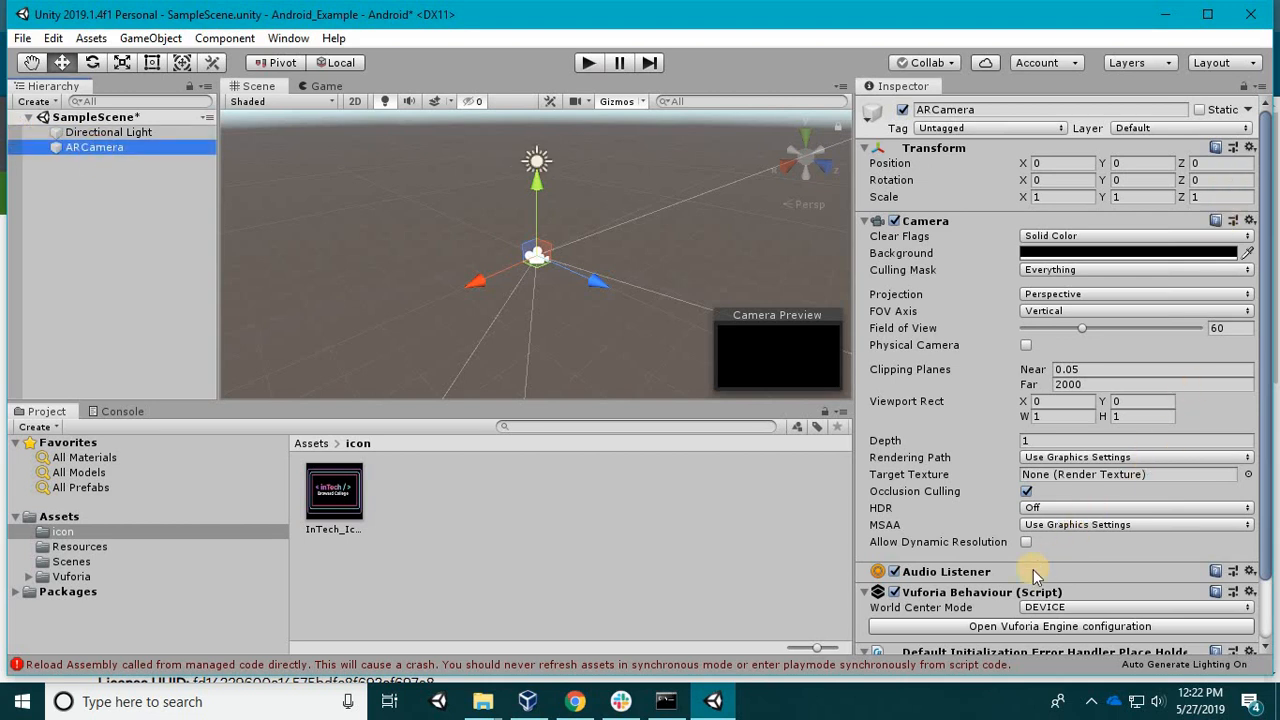
# Open the Vuforia Engine configuration from the ARCamera and paste the copied license key as the App License Key.
pyautogui.scroll(-3, 1038, 598)
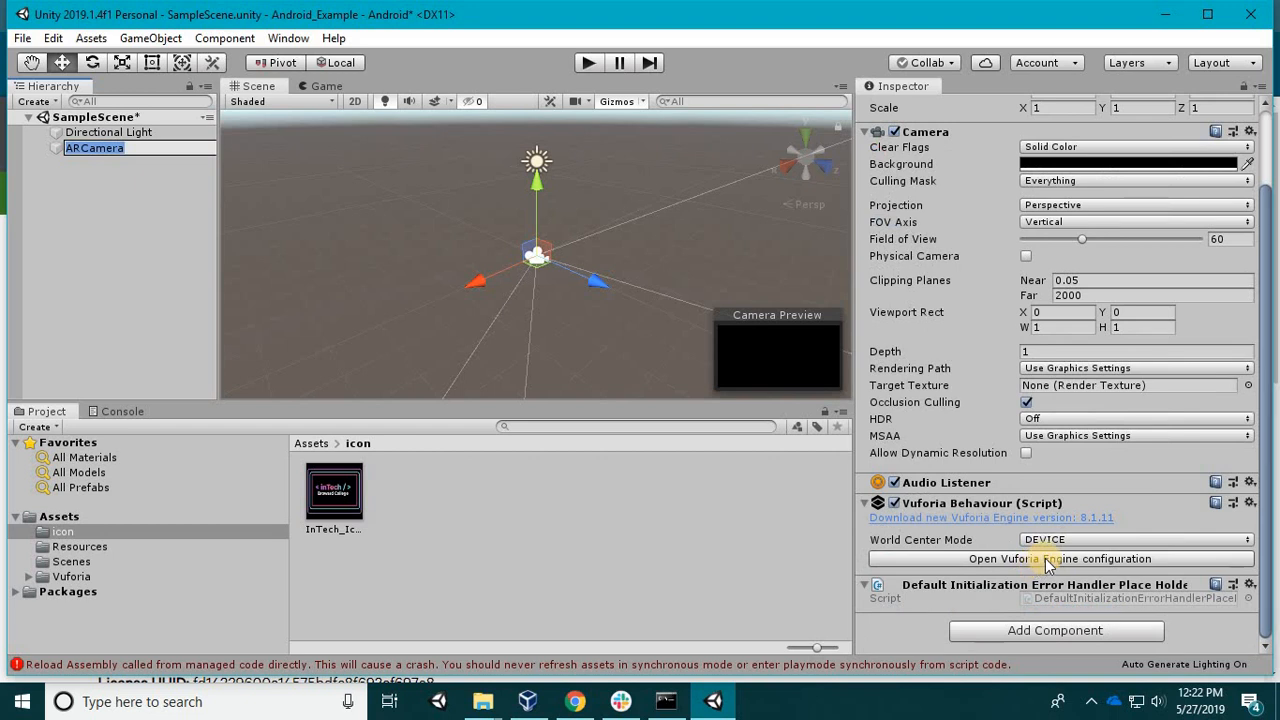
pyautogui.click(1040, 557)
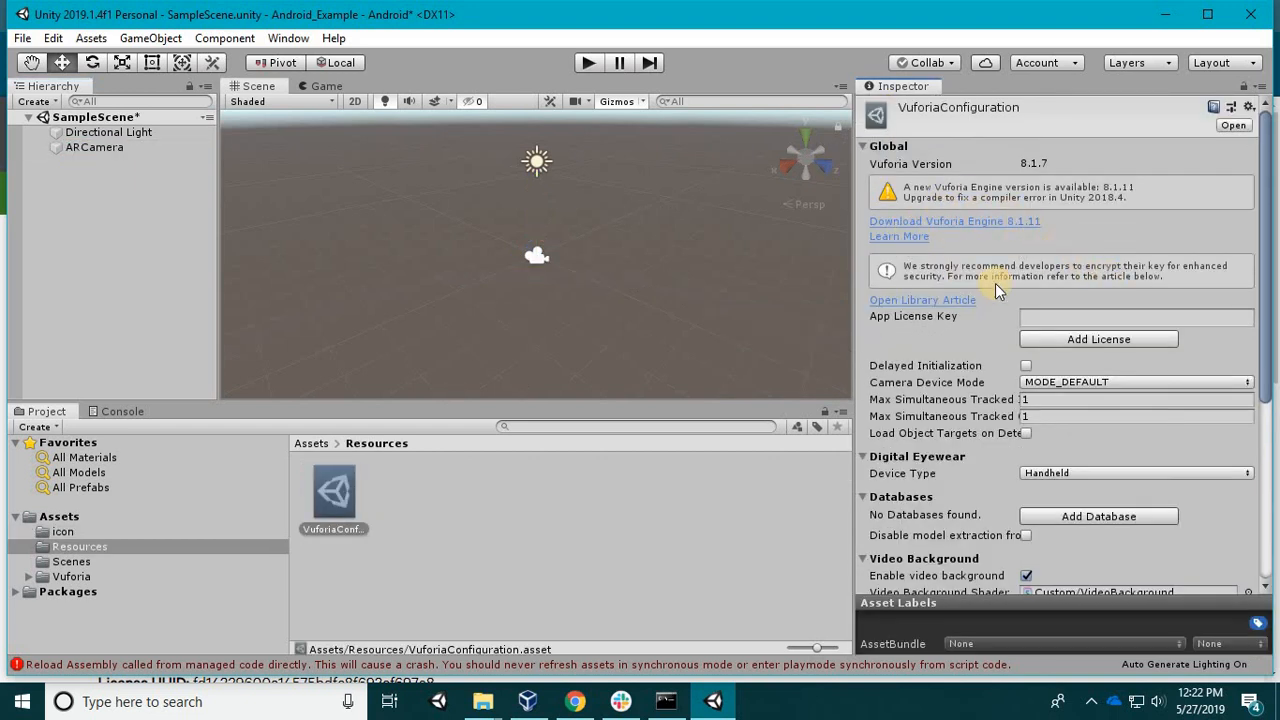
pyautogui.rightClick(1040, 318)
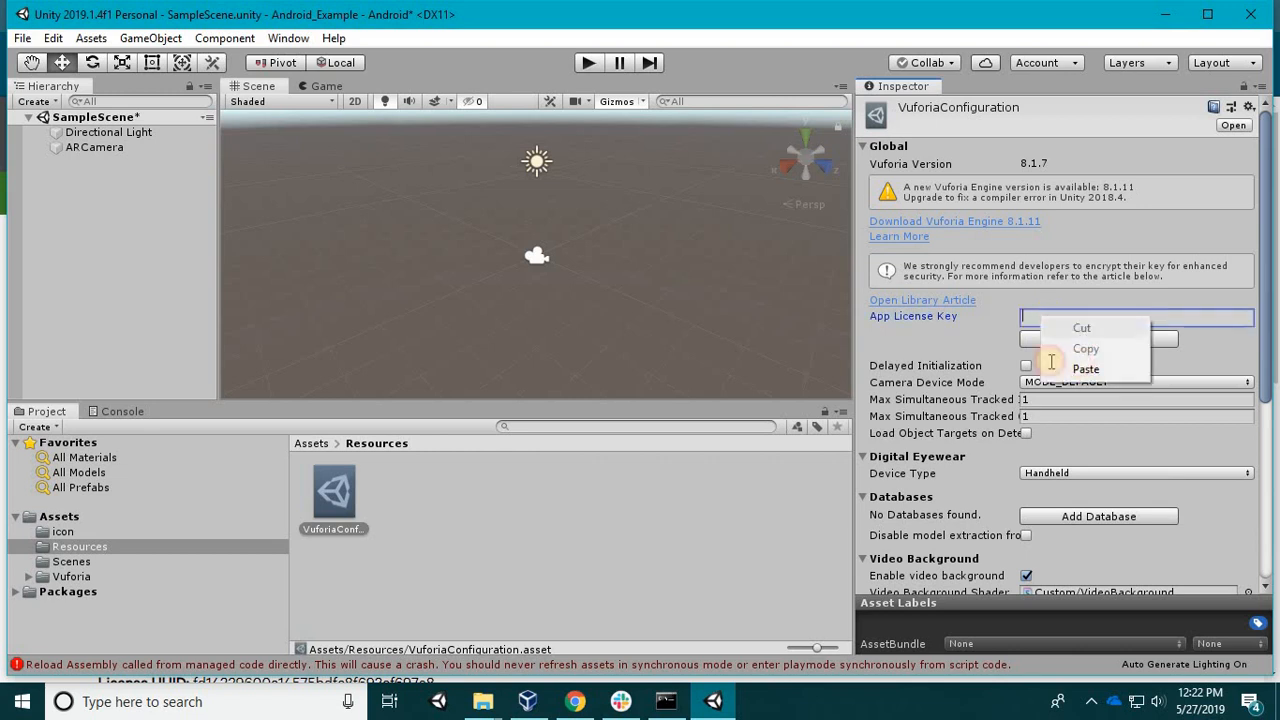
pyautogui.click(1098, 368)
# Add a Vuforia Engine image target under the ARCamera and import the default image database.
pyautogui.click(100, 147)
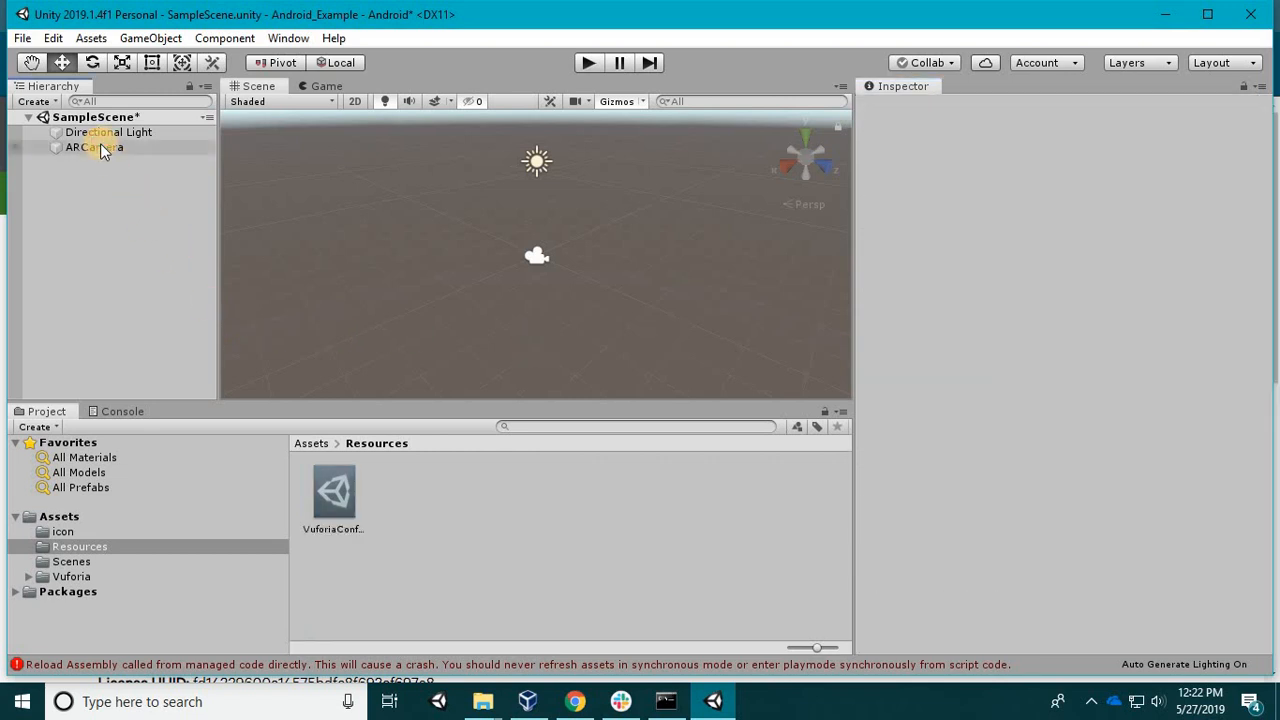
pyautogui.click(150, 38)
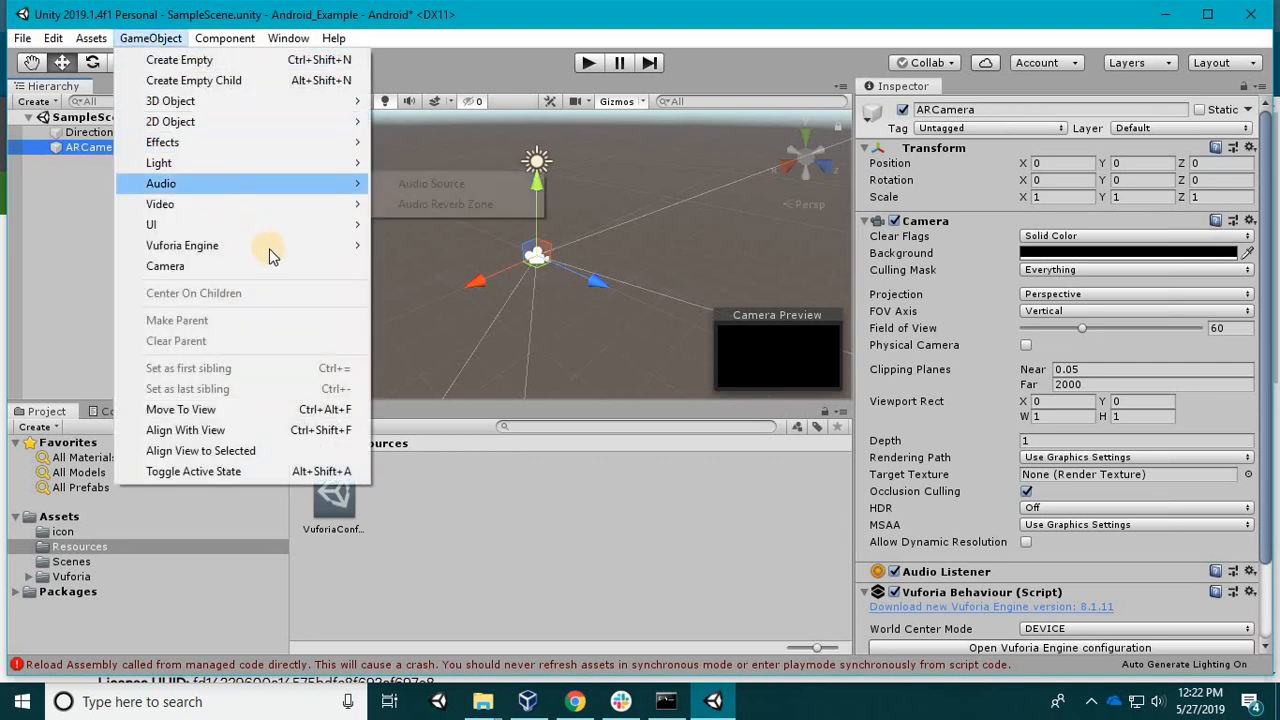
pyautogui.moveTo(300, 245)
pyautogui.press('Return')
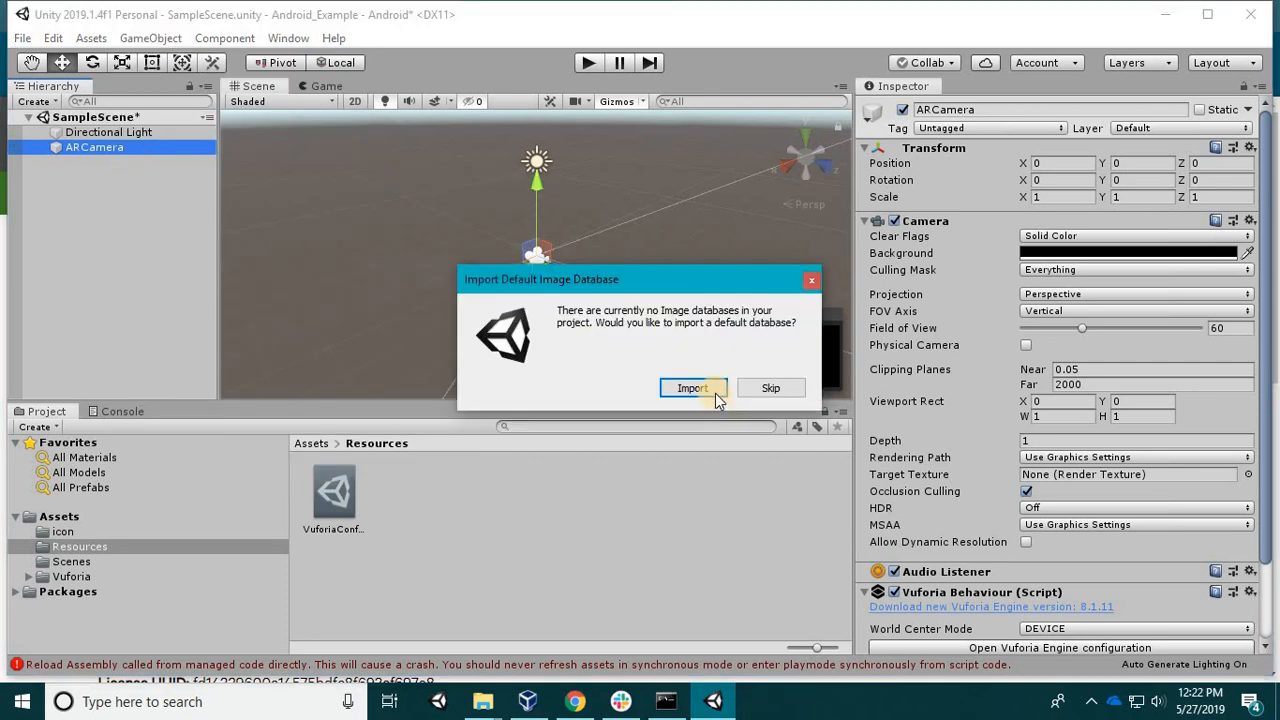
pyautogui.press('Return')
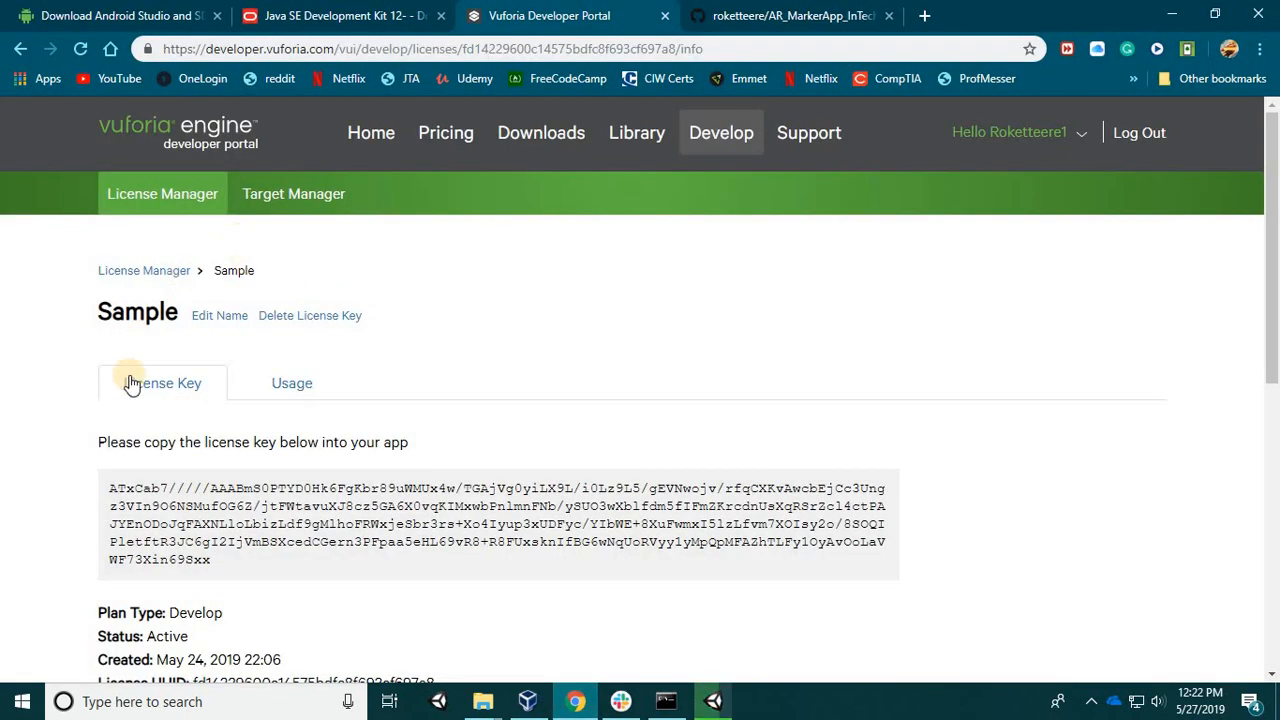
# In the Vuforia Developer Portal in Chrome, open the Sample database in the Target Manager.
pyautogui.click(173, 268)
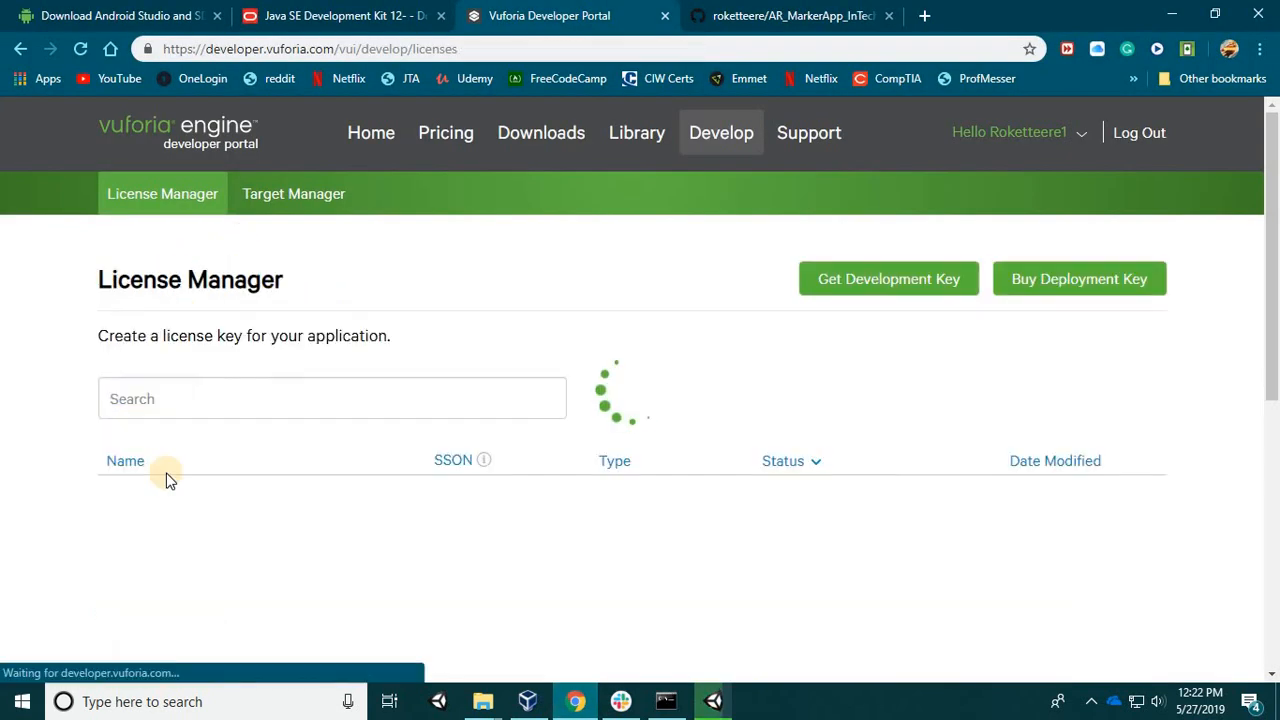
pyautogui.click(267, 193)
pyautogui.click(137, 567)
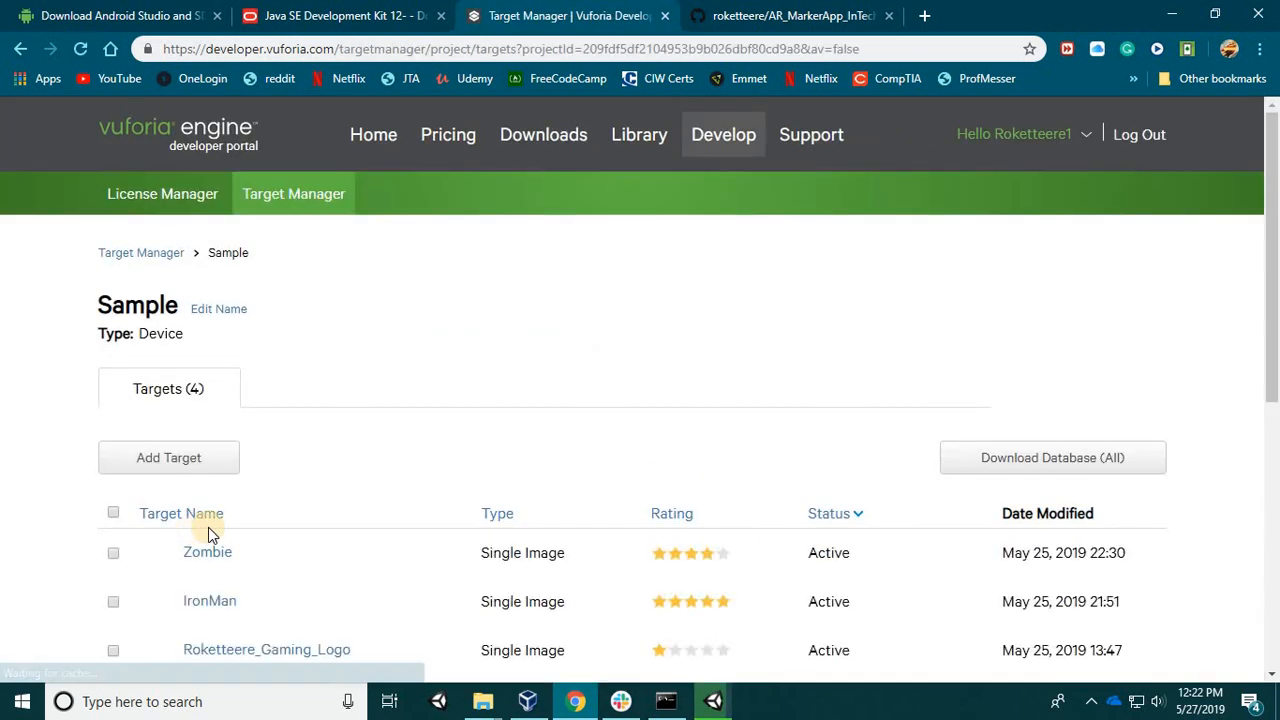
pyautogui.scroll(-1, 240, 528)
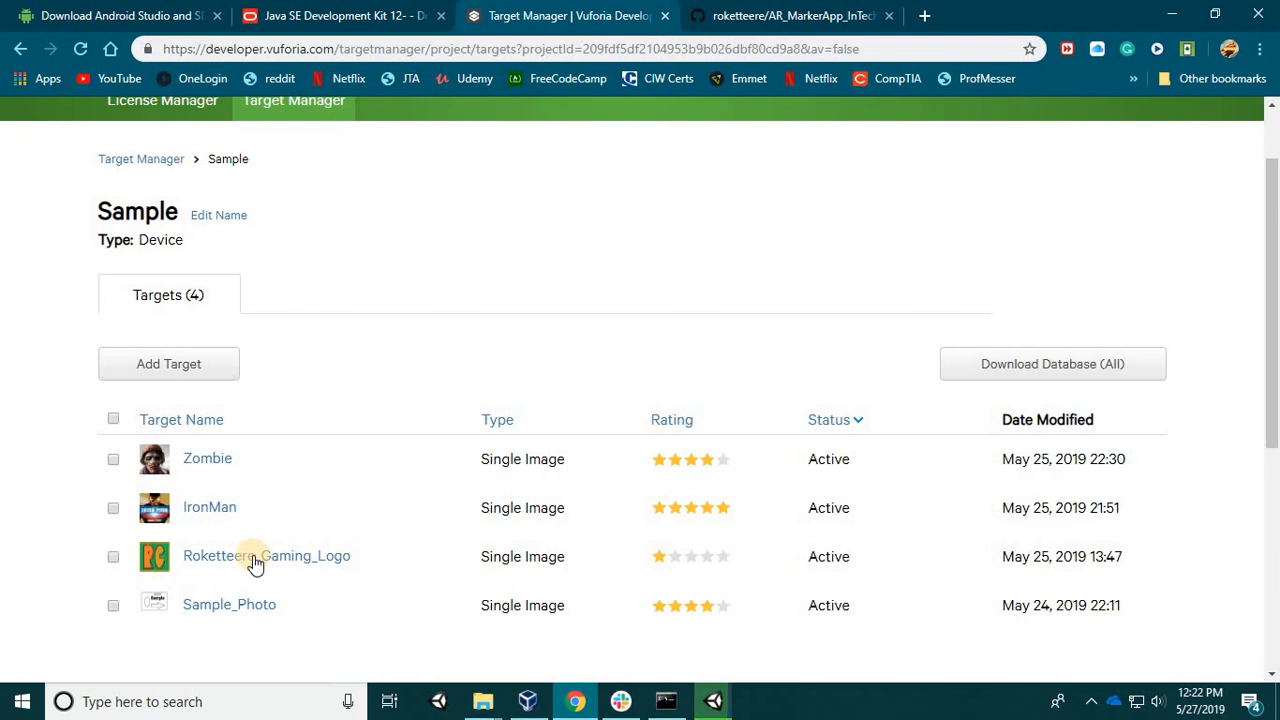
# Download only the Roketteere_Gaming_Logo target of the Sample database for the Unity Editor and import the whole package into the Unity project.
pyautogui.click(113, 558)
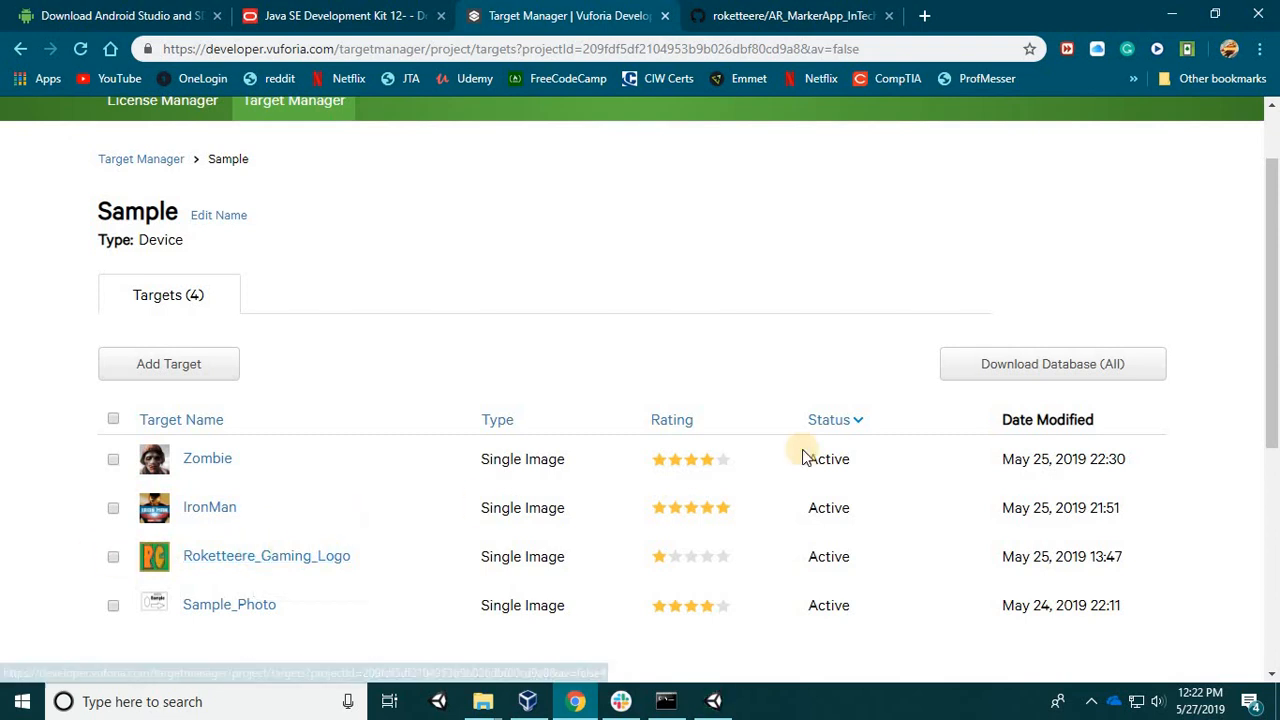
pyautogui.click(1024, 378)
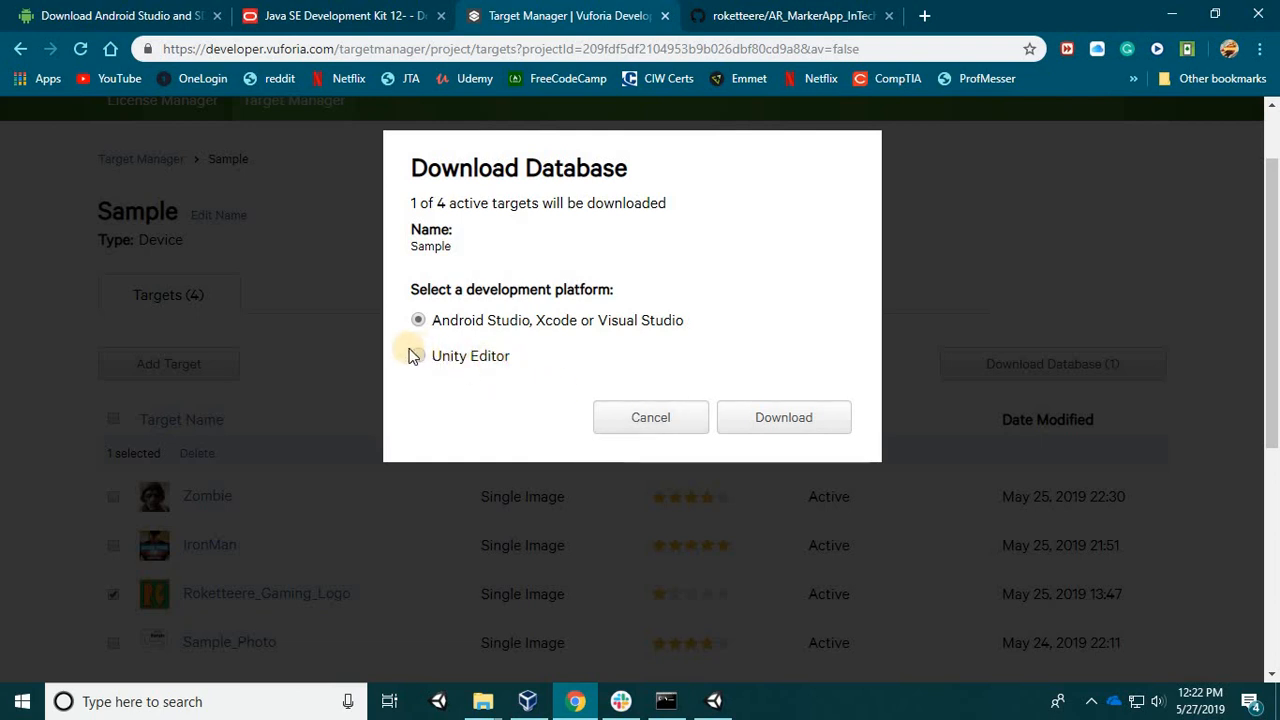
pyautogui.click(674, 411)
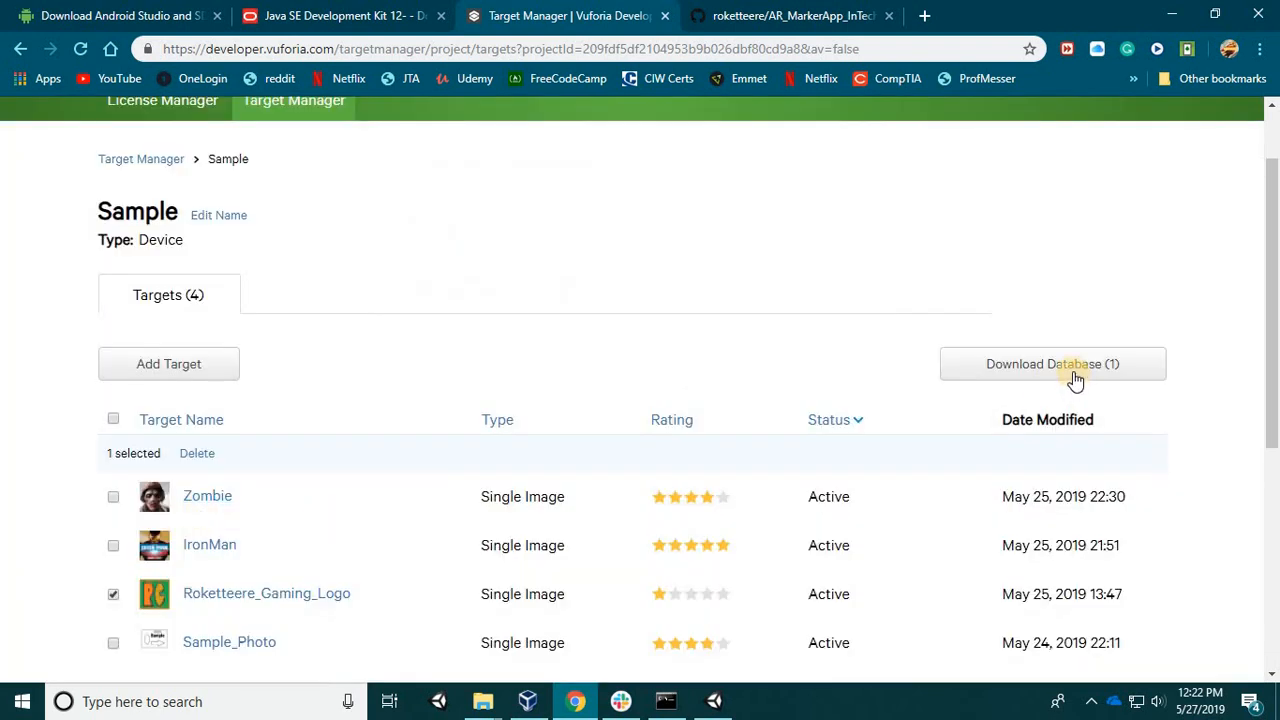
pyautogui.click(1075, 380)
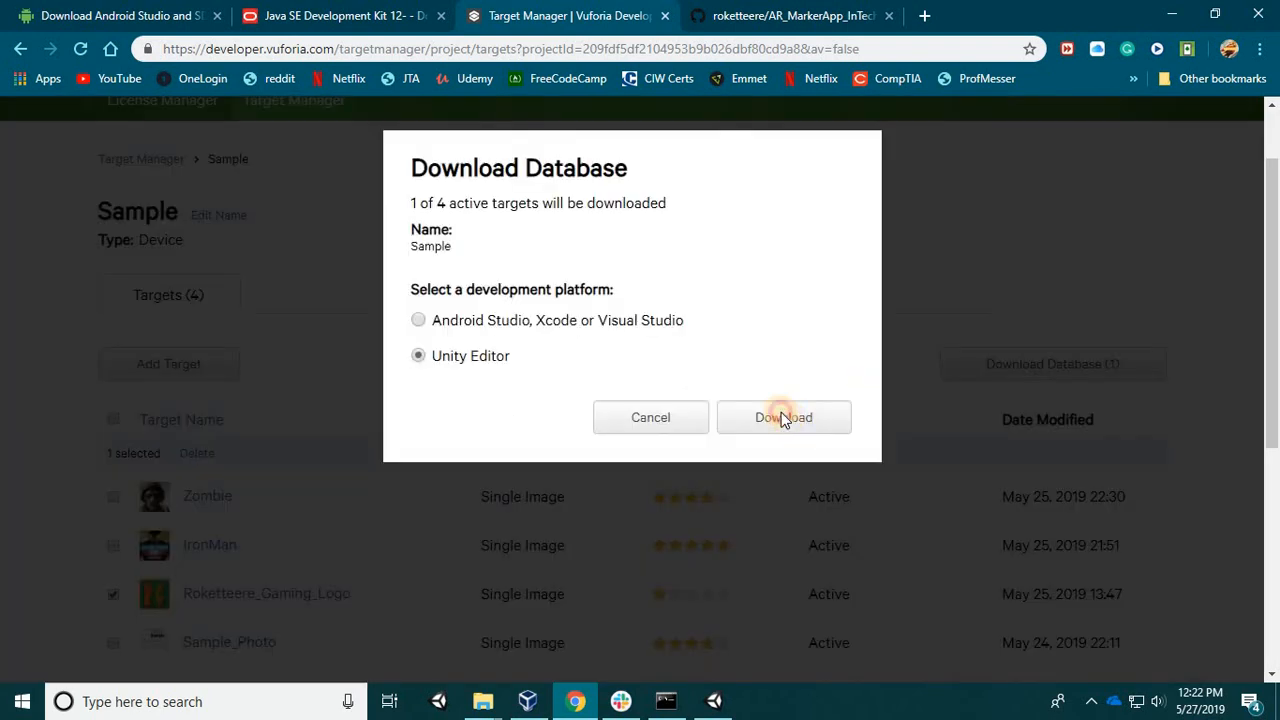
pyautogui.click(781, 414)
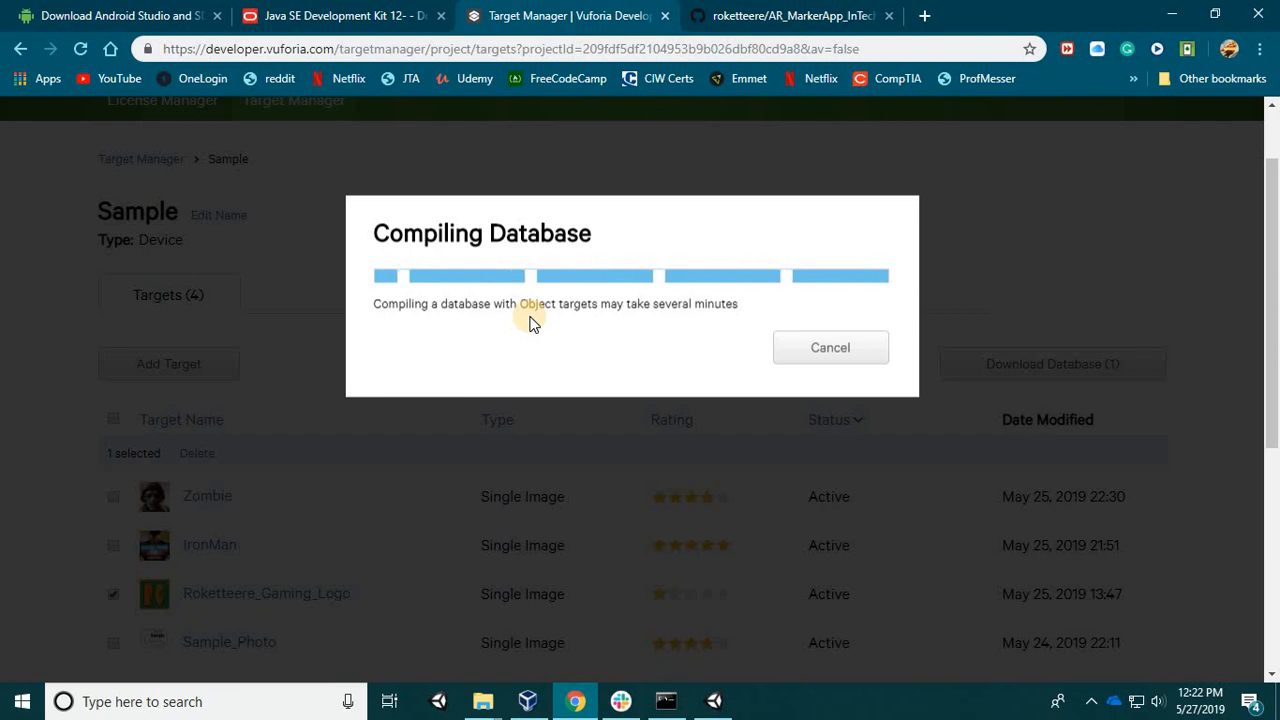
pyautogui.click(137, 664)
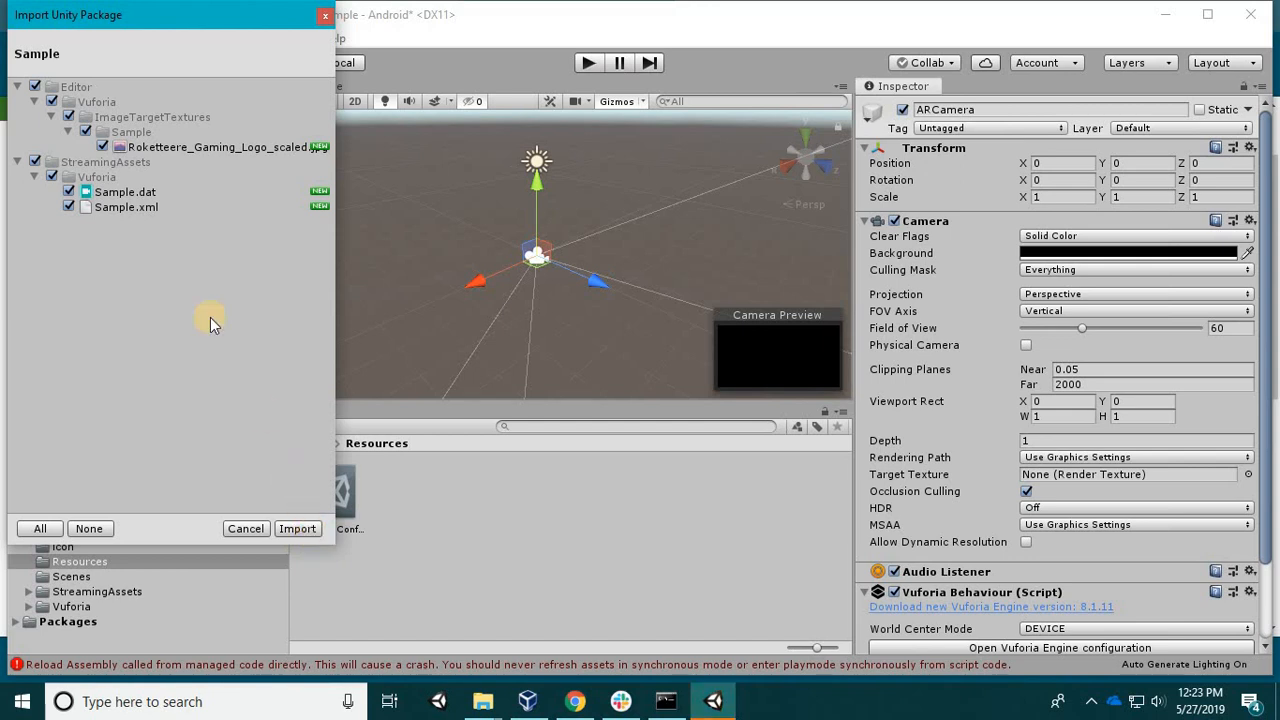
pyautogui.click(297, 528)
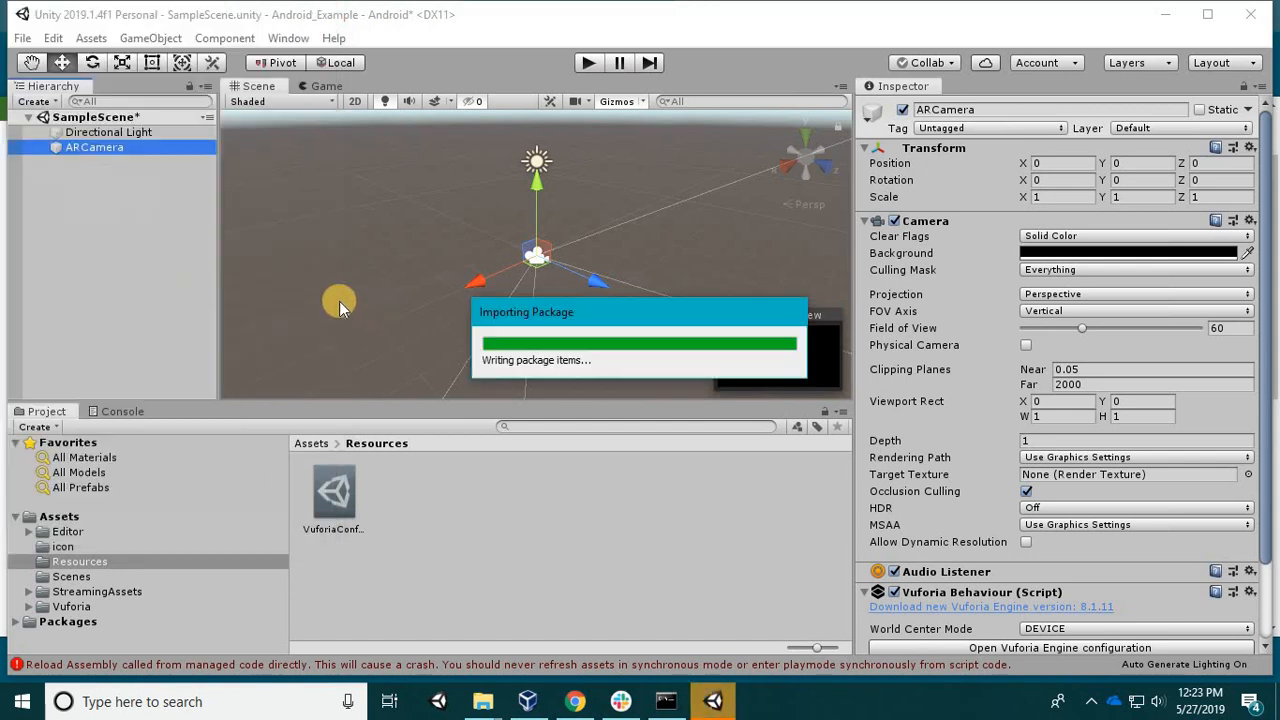
# Select the ImageTarget under the ARCamera and examine its component settings, from Image Target Behaviour to the logo material.
pyautogui.click(143, 162)
pyautogui.click(143, 162)
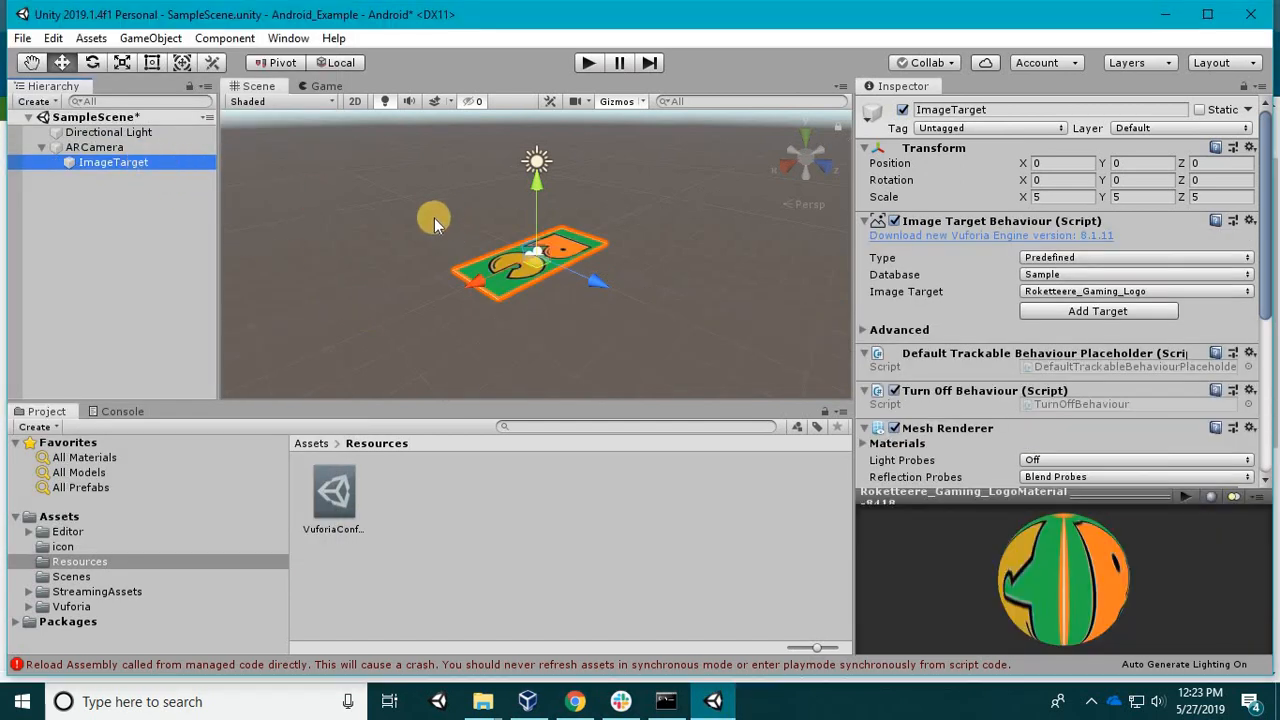
pyautogui.click(68, 171)
pyautogui.moveTo(78, 160); pyautogui.dragTo(205, 168)
pyautogui.scroll(-5, 1075, 403)
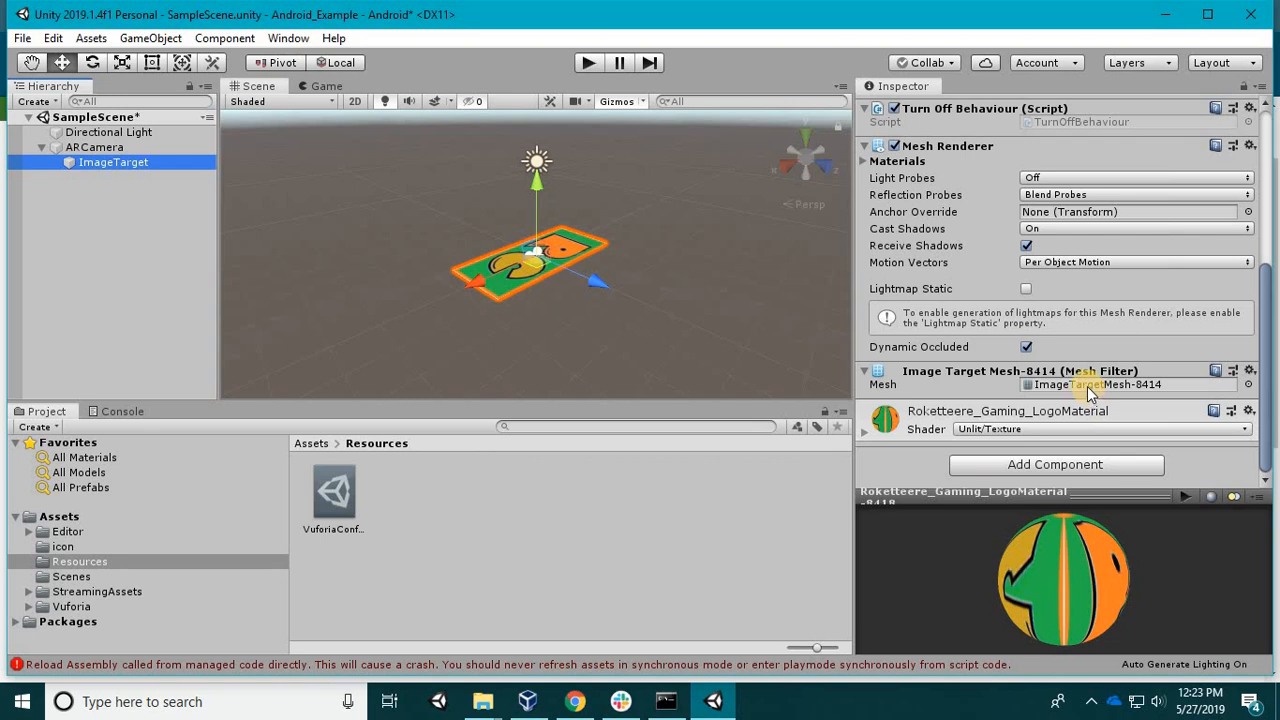
pyautogui.scroll(5, 1084, 347)
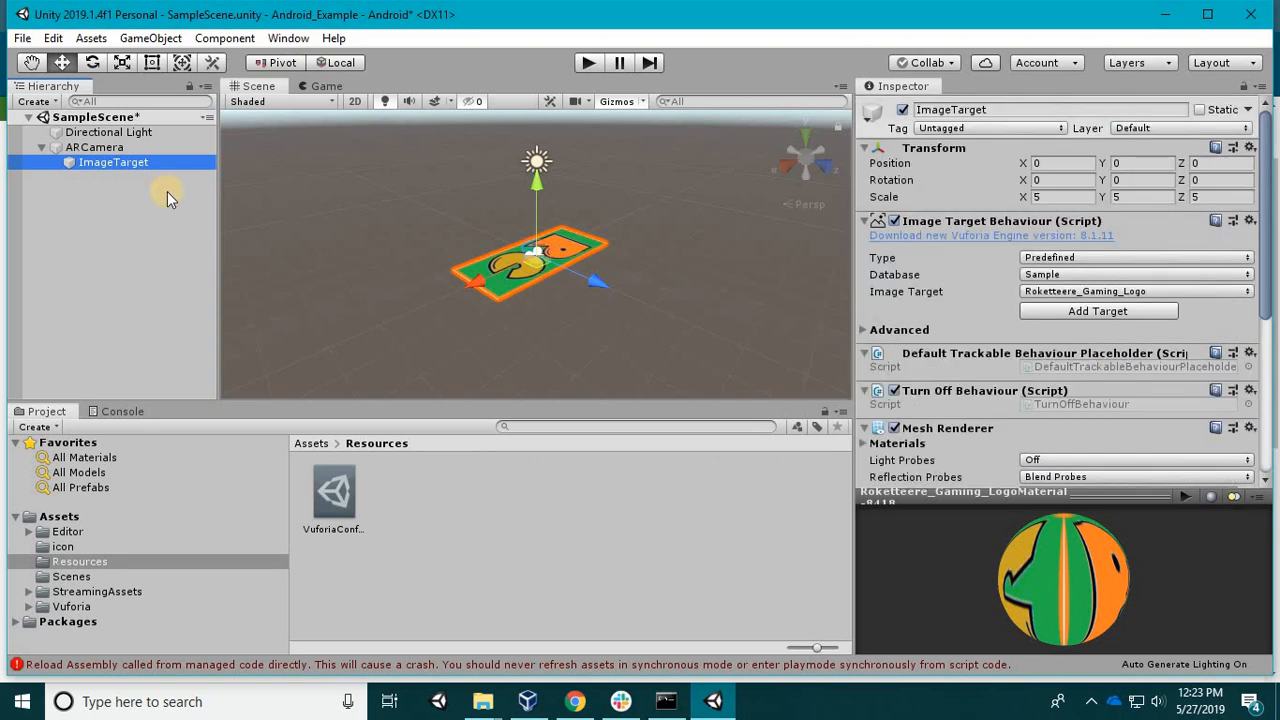
# Add a 3D sphere to the scene and raise it above the image target to about Y 1.08.
pyautogui.click(150, 38)
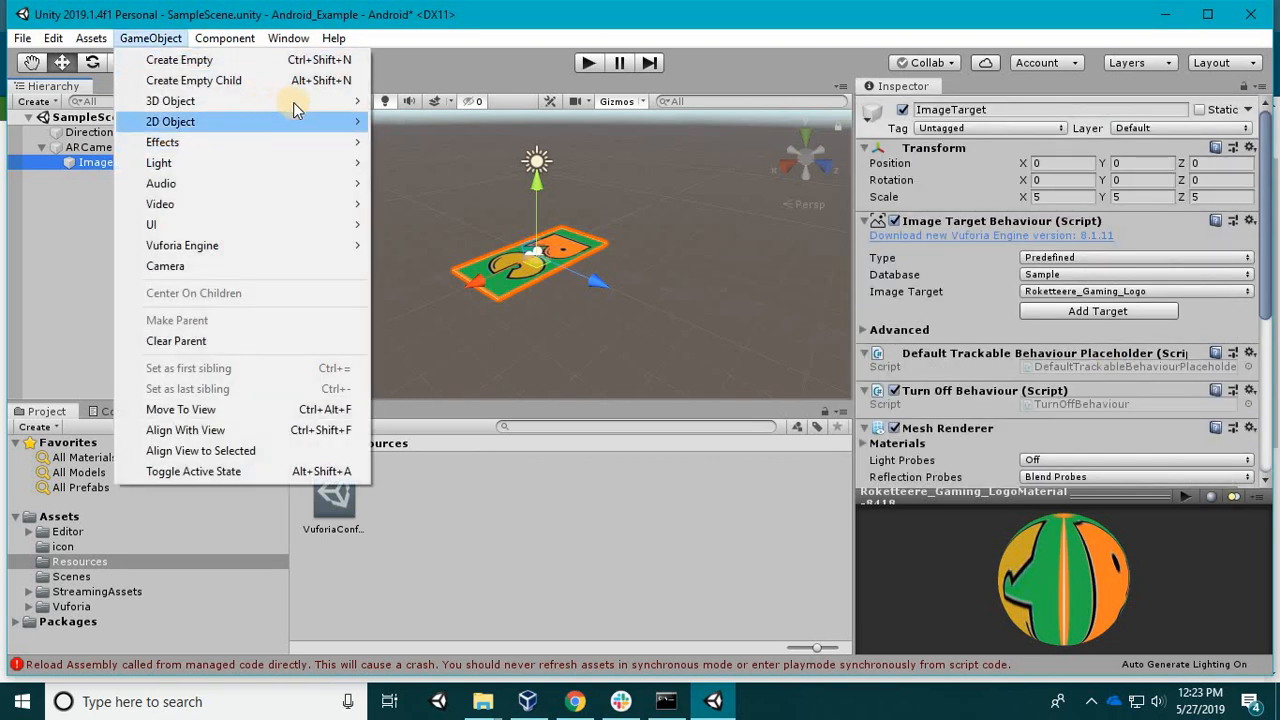
pyautogui.moveTo(300, 101)
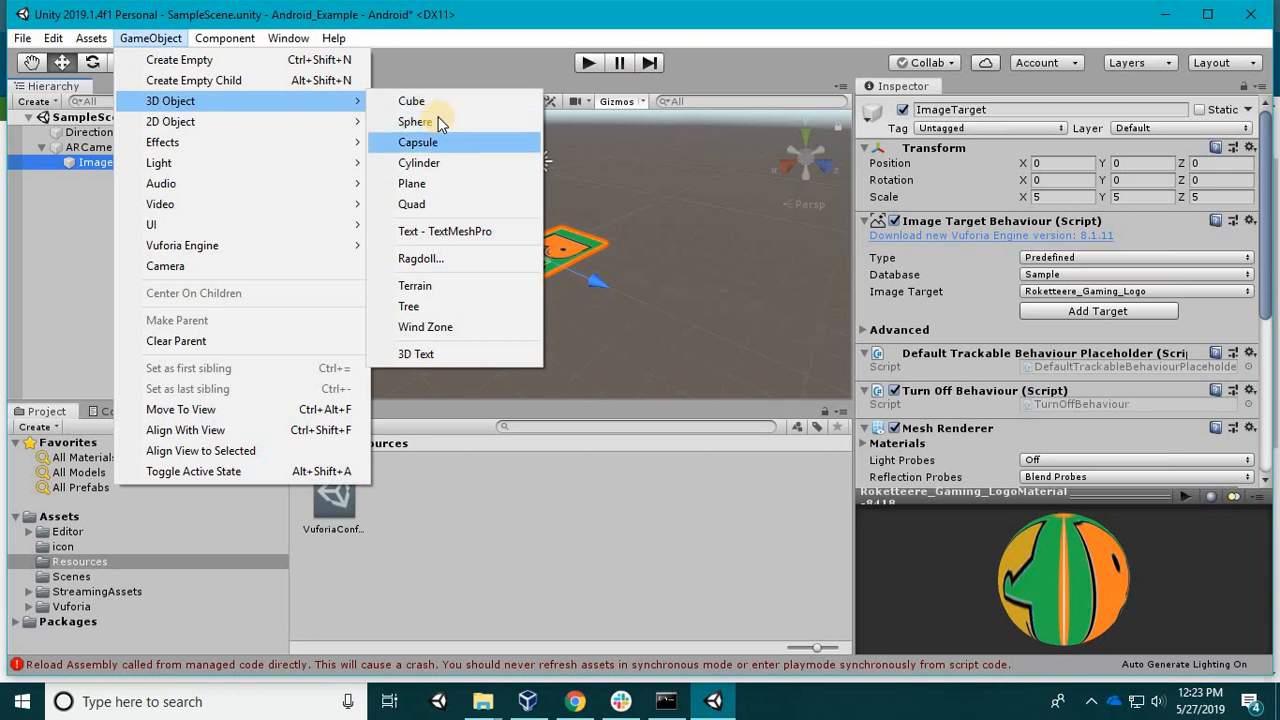
pyautogui.click(316, 219)
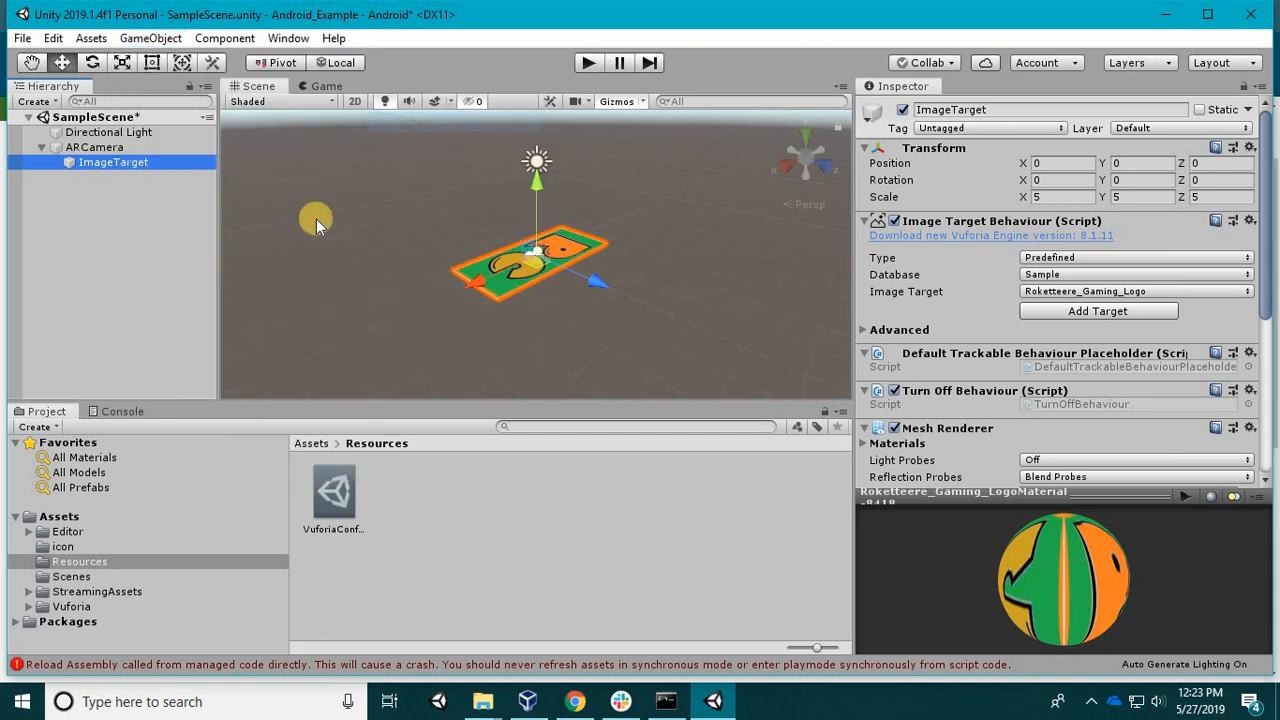
pyautogui.moveTo(541, 185); pyautogui.dragTo(832, 236)
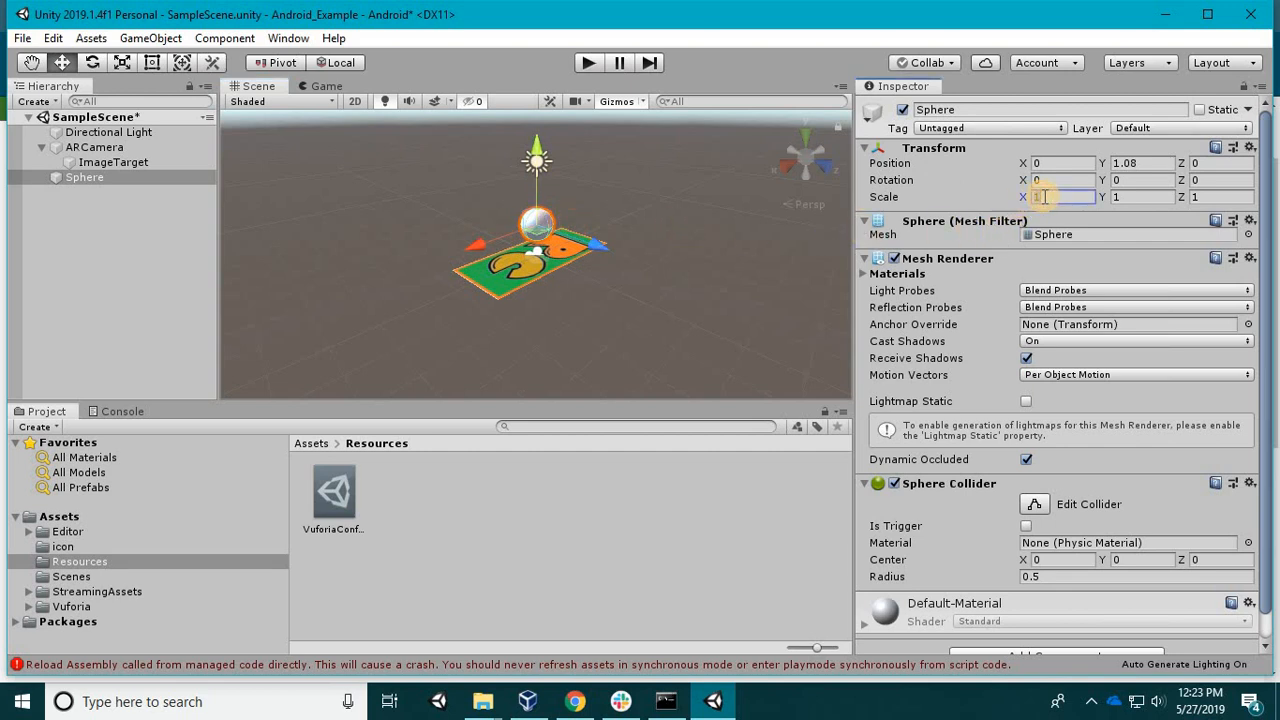
# Set the sphere's scale to 2 on the X, Y and Z axes.
pyautogui.write('2')
pyautogui.press('Tab')
pyautogui.write('2')
pyautogui.press('Tab')
pyautogui.write('2')
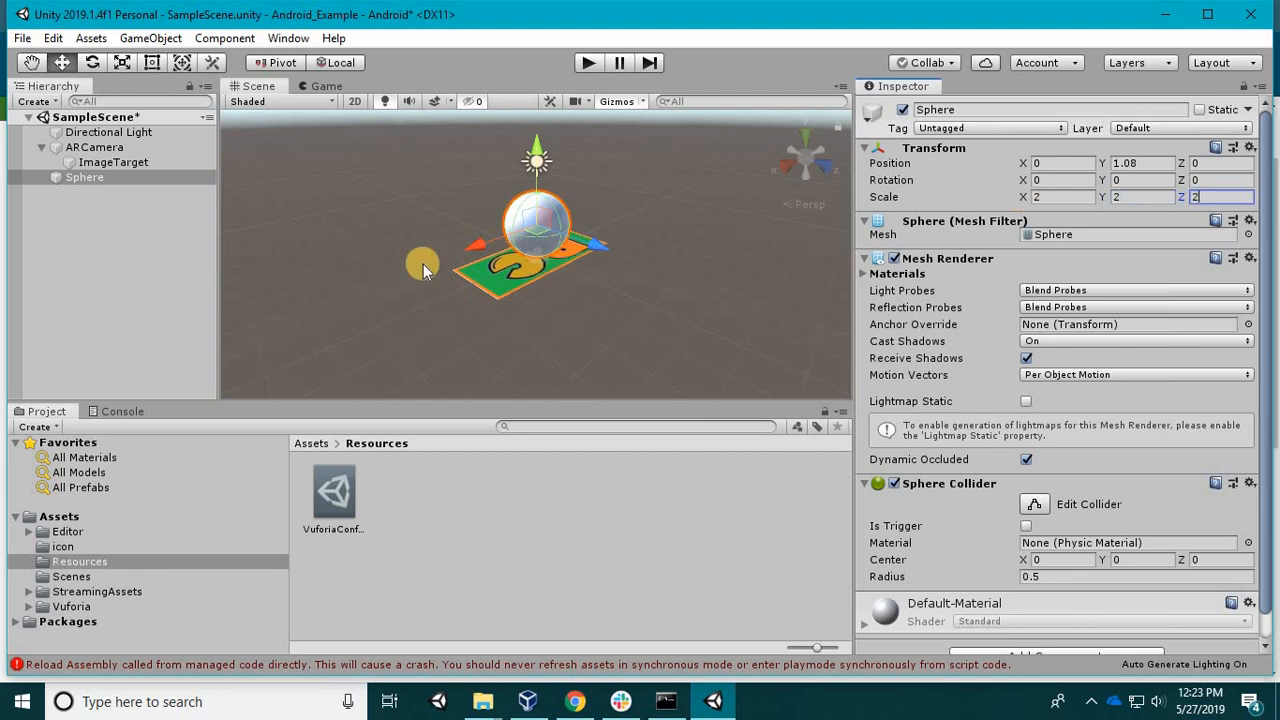
pyautogui.click(129, 148)
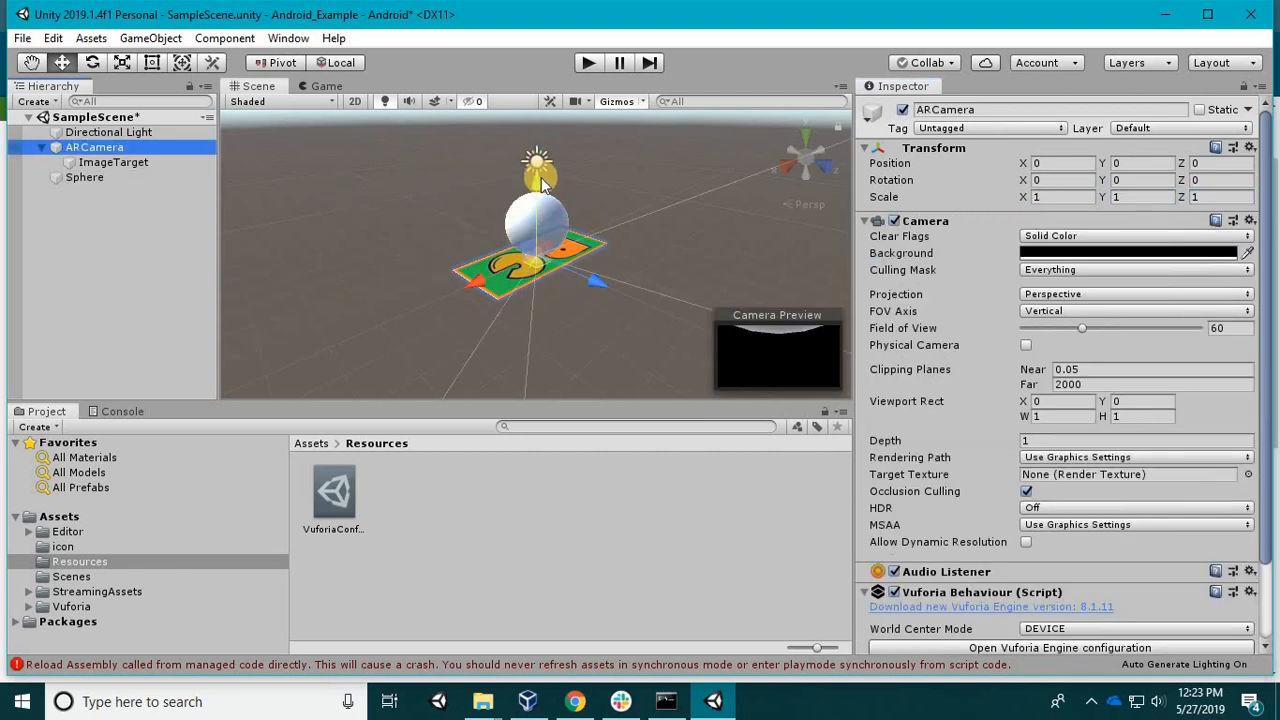
pyautogui.moveTo(533, 201); pyautogui.dragTo(530, 228)
pyautogui.hotkey('ctrl', 'z')
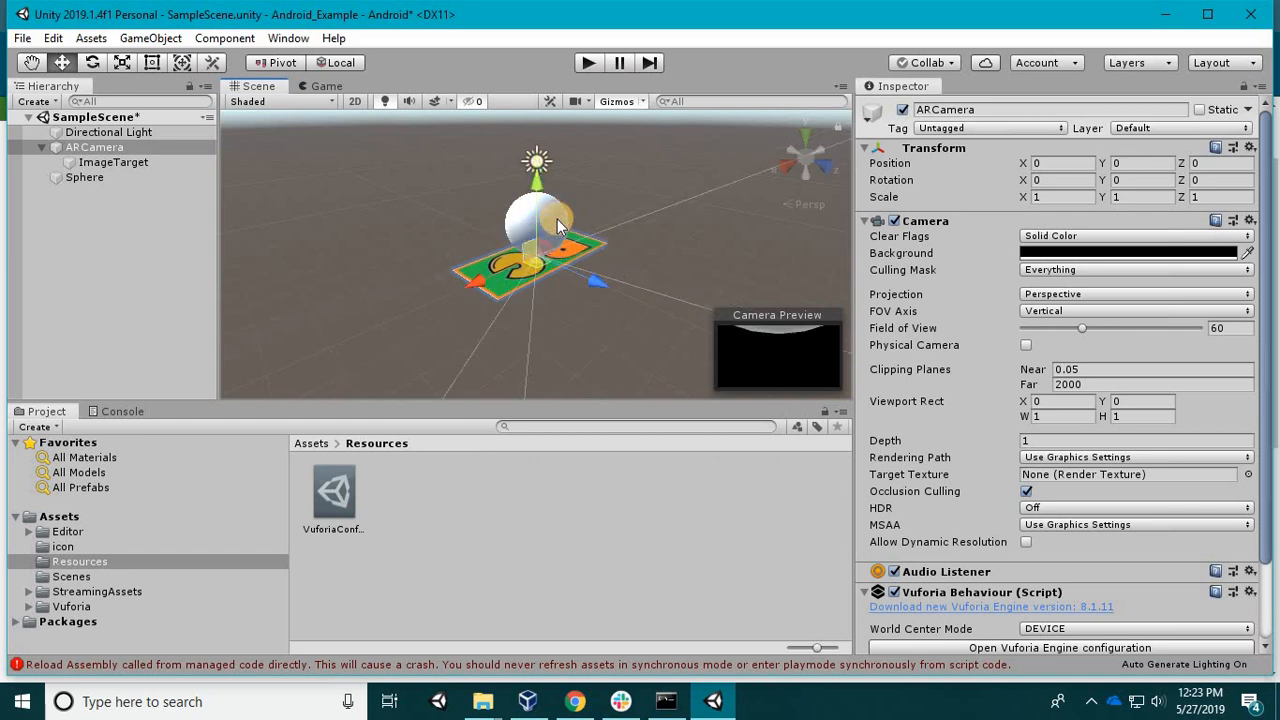
# Lower the sphere to about Y 0.69 and the ARCamera, together with its ImageTarget, to about Y -0.04.
pyautogui.click(540, 200)
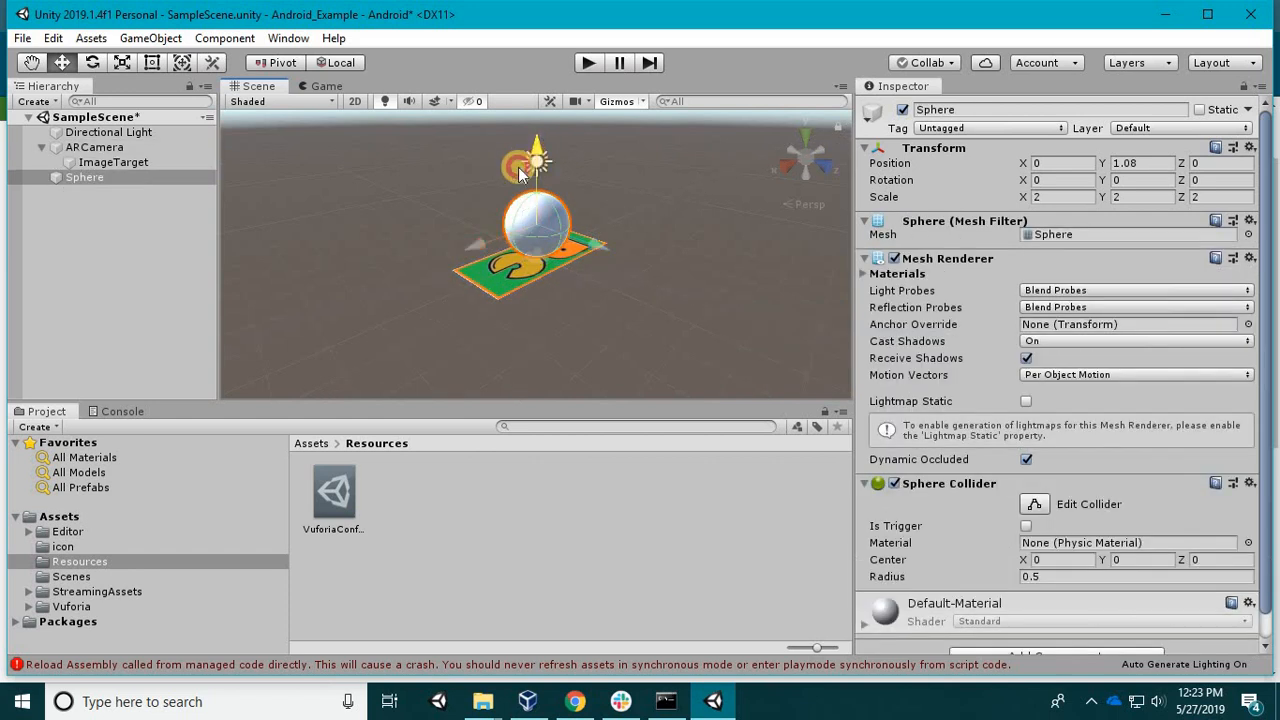
pyautogui.click(92, 147)
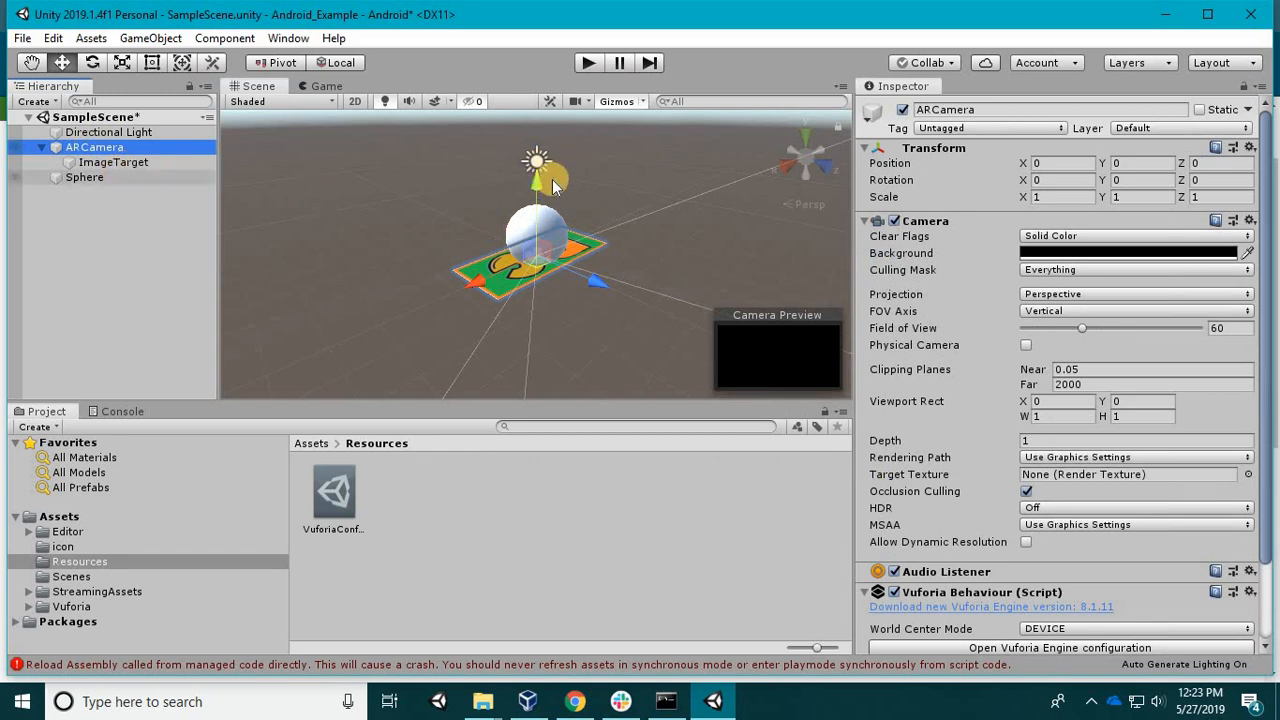
pyautogui.moveTo(536, 188); pyautogui.dragTo(118, 195)
pyautogui.click(456, 286)
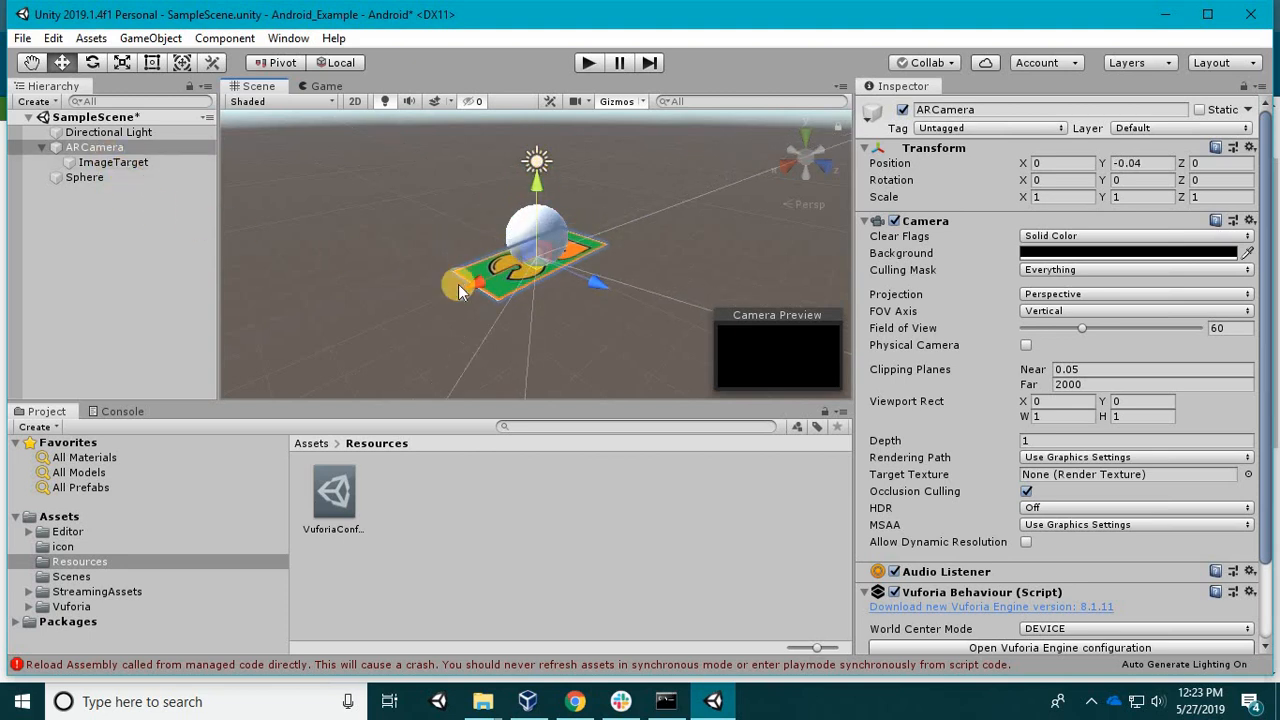
pyautogui.keyDown('alt'); pyautogui.moveTo(458, 290); pyautogui.dragTo(591, 287, button='right'); pyautogui.keyUp('alt')
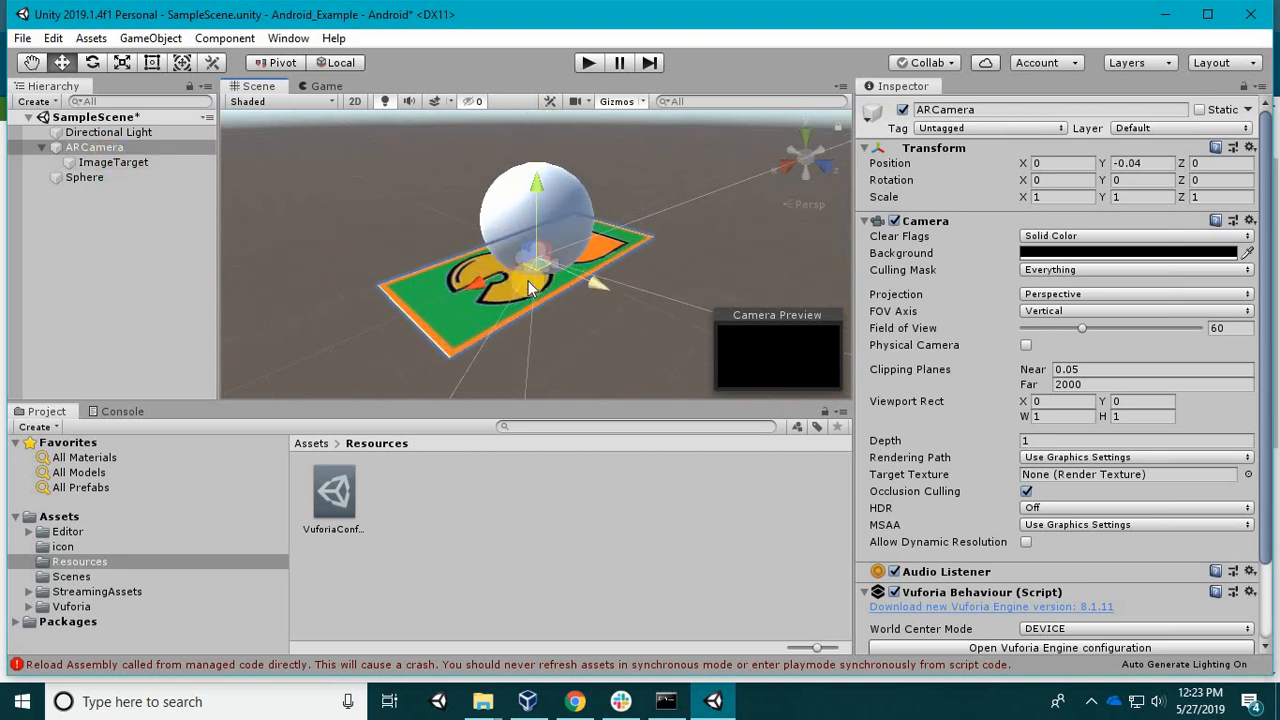
# Shift the sphere to about Z 0.14 and take the ImageTarget out of the ARCamera to the scene's root level.
pyautogui.click(86, 177)
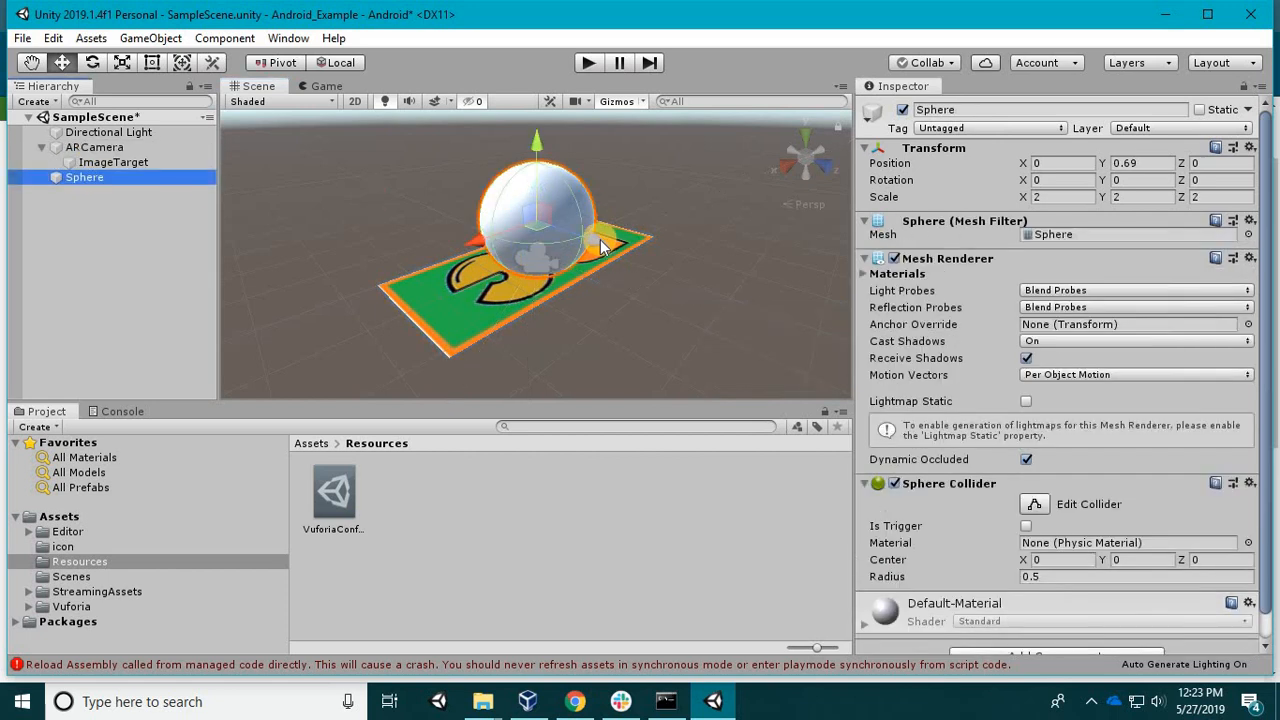
pyautogui.moveTo(655, 261); pyautogui.dragTo(128, 178)
# Move the ARCamera back from the sphere to about Z -3.05.
pyautogui.press('Up')
pyautogui.press('Up')
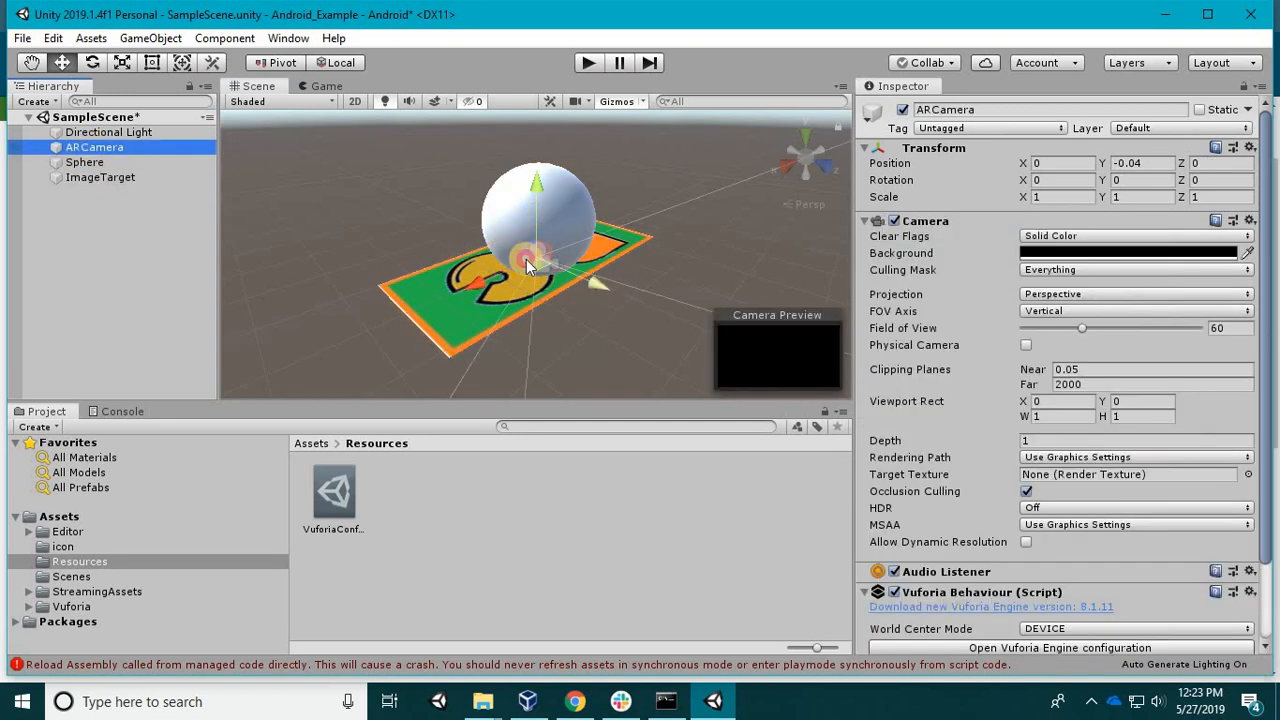
pyautogui.moveTo(526, 259); pyautogui.dragTo(495, 249)
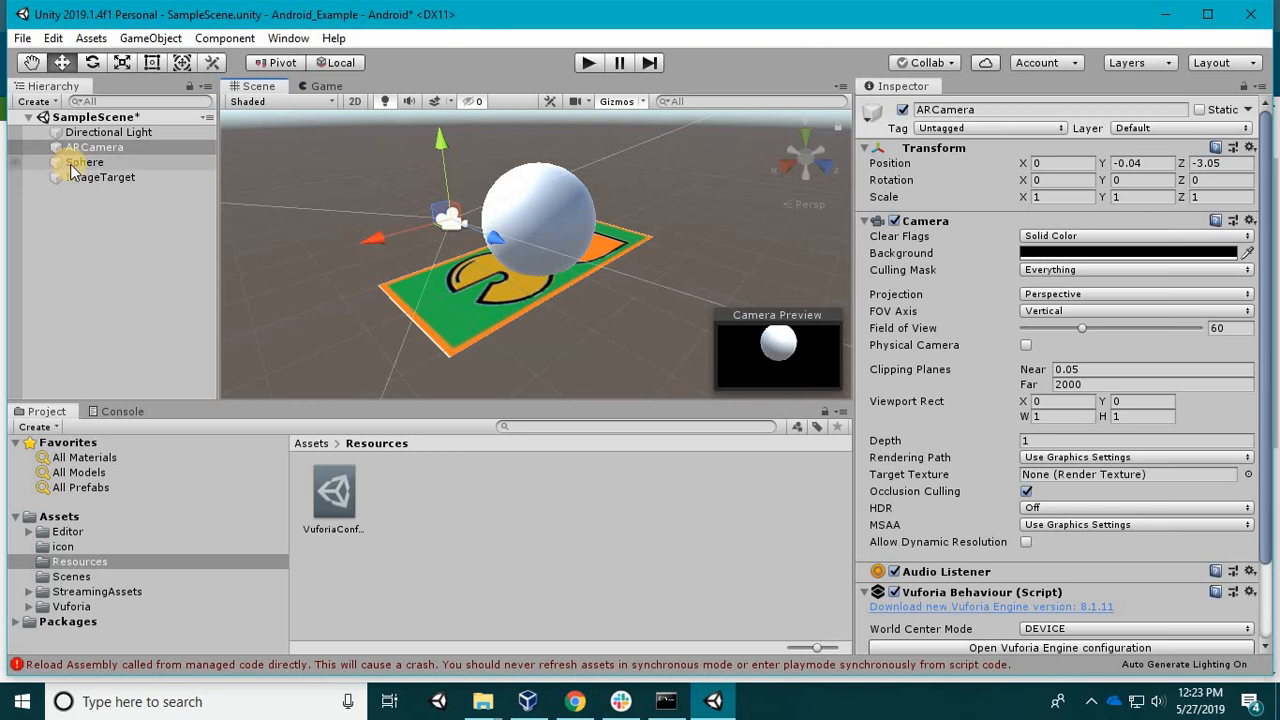
# Try raising the ImageTarget to about Y 0.56 and check the camera's picture in the Game view.
pyautogui.click(601, 277)
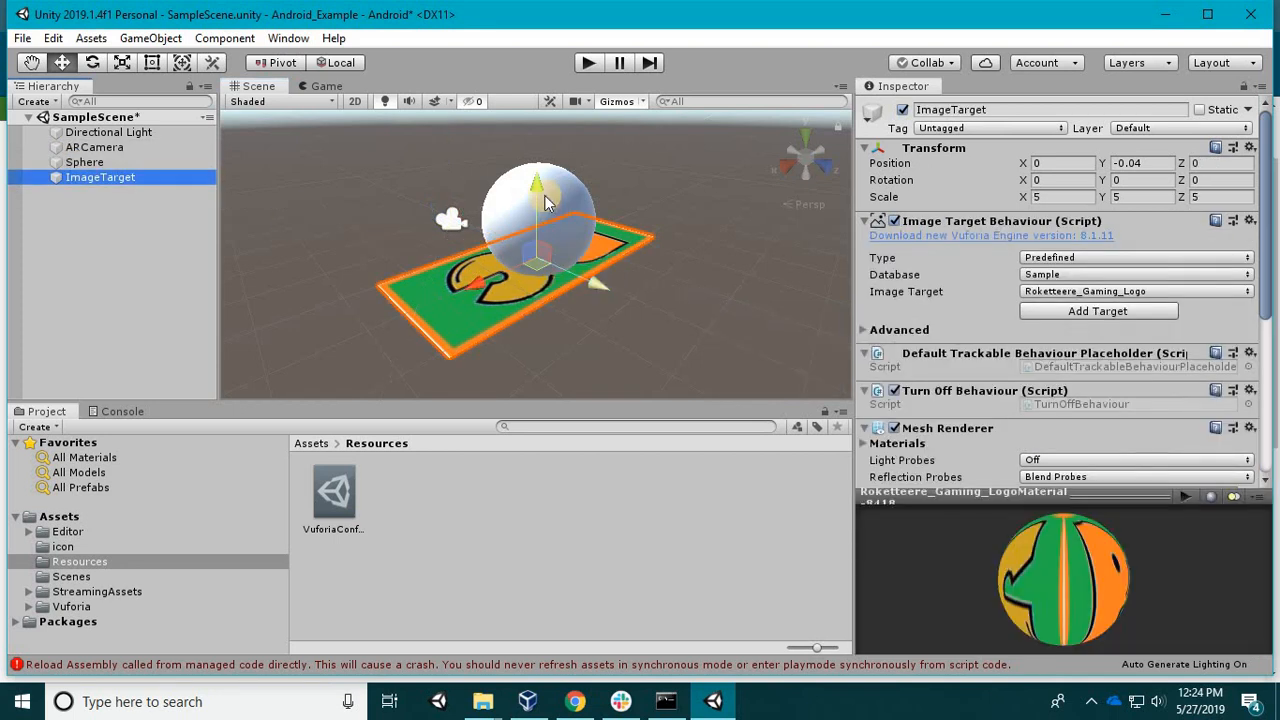
pyautogui.moveTo(536, 187); pyautogui.dragTo(52, 174)
pyautogui.click(88, 148)
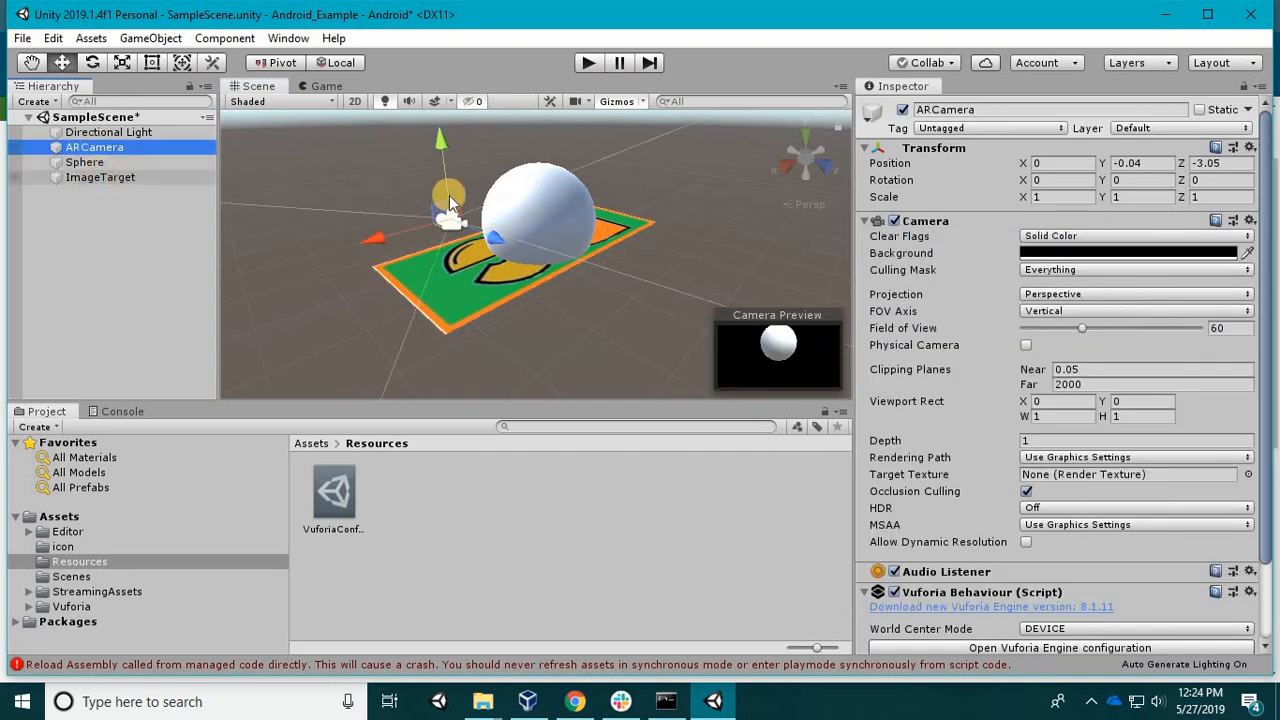
pyautogui.click(533, 166)
pyautogui.moveTo(533, 164); pyautogui.dragTo(314, 84)
pyautogui.click(314, 86)
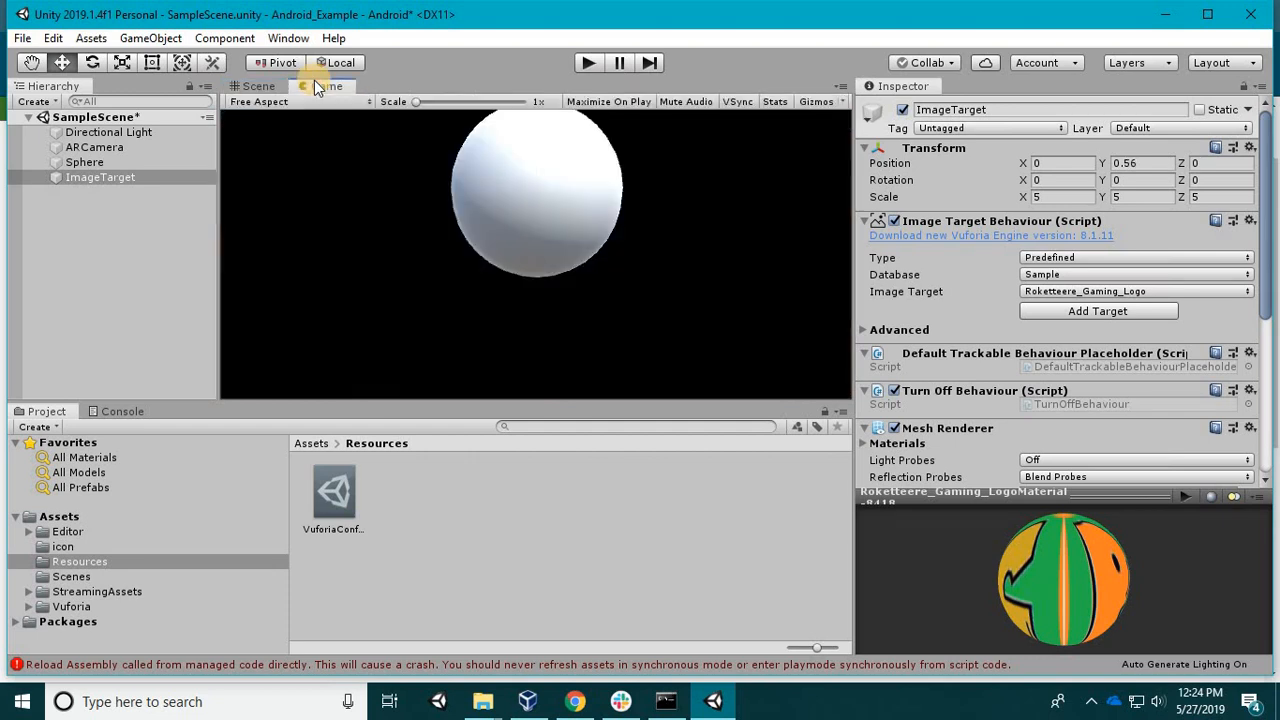
pyautogui.click(93, 151)
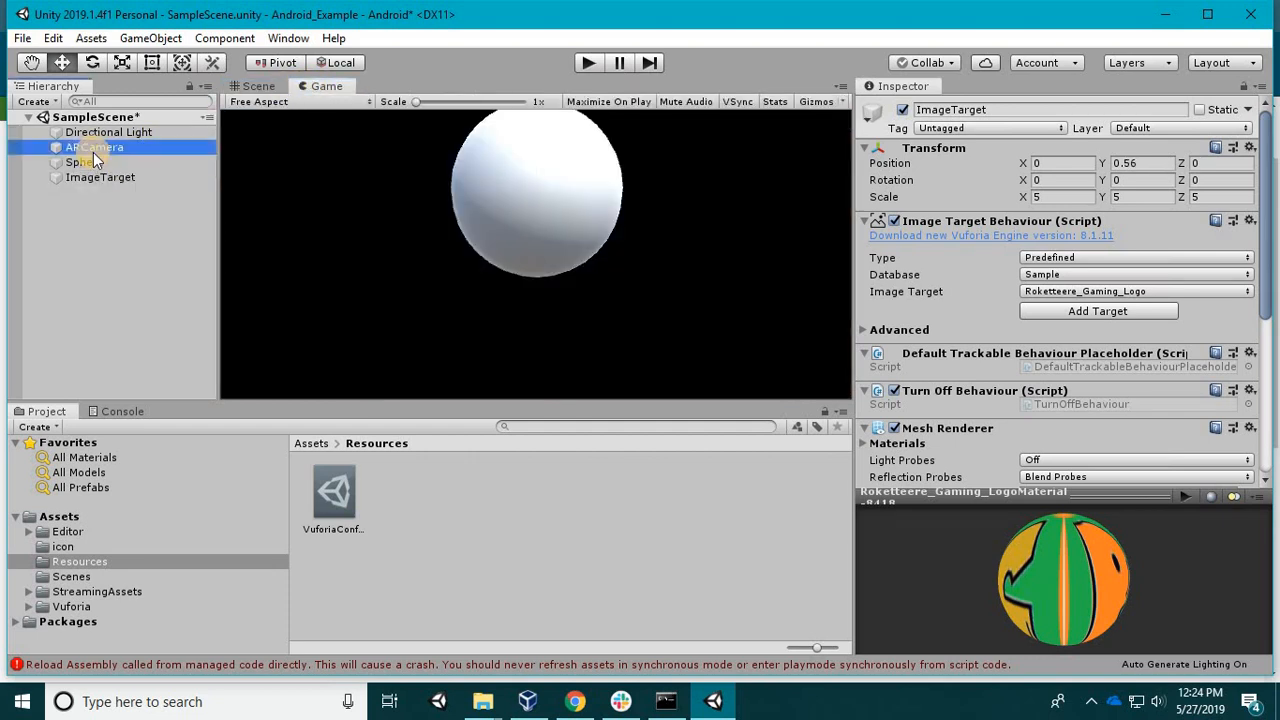
pyautogui.click(262, 86)
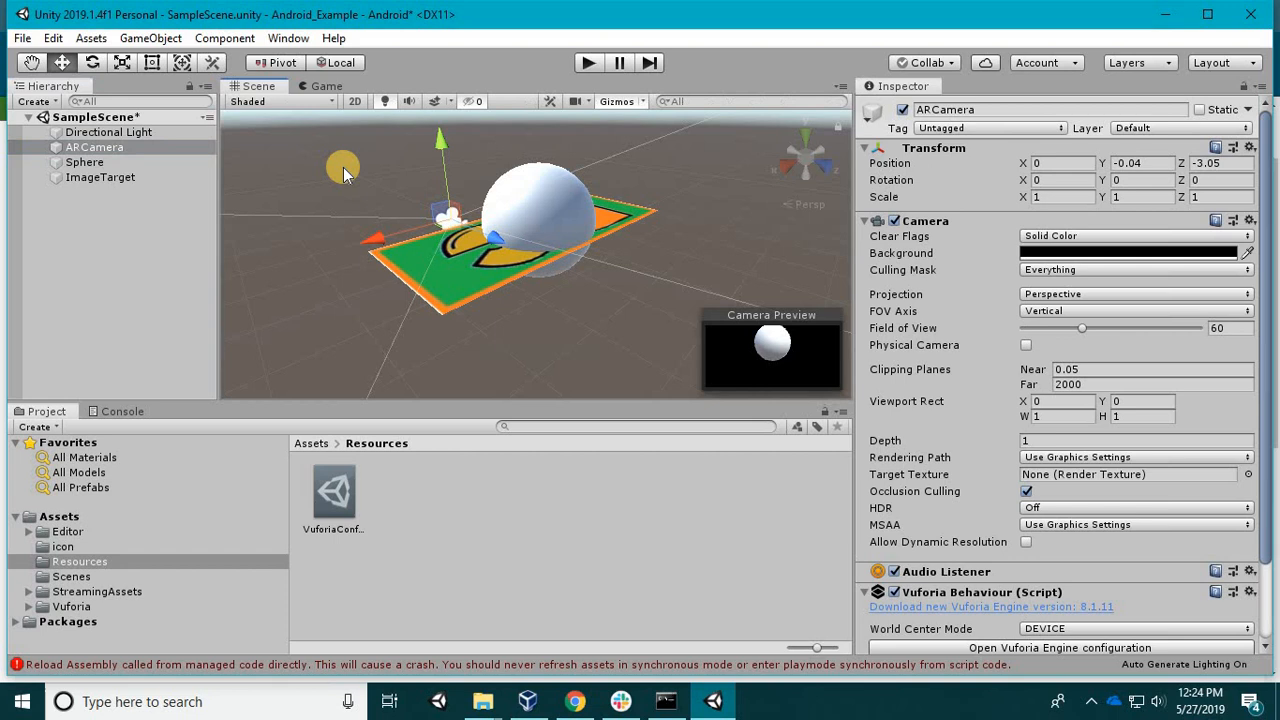
# Lower the ImageTarget beneath the sphere to about Y -0.06.
pyautogui.click(447, 285)
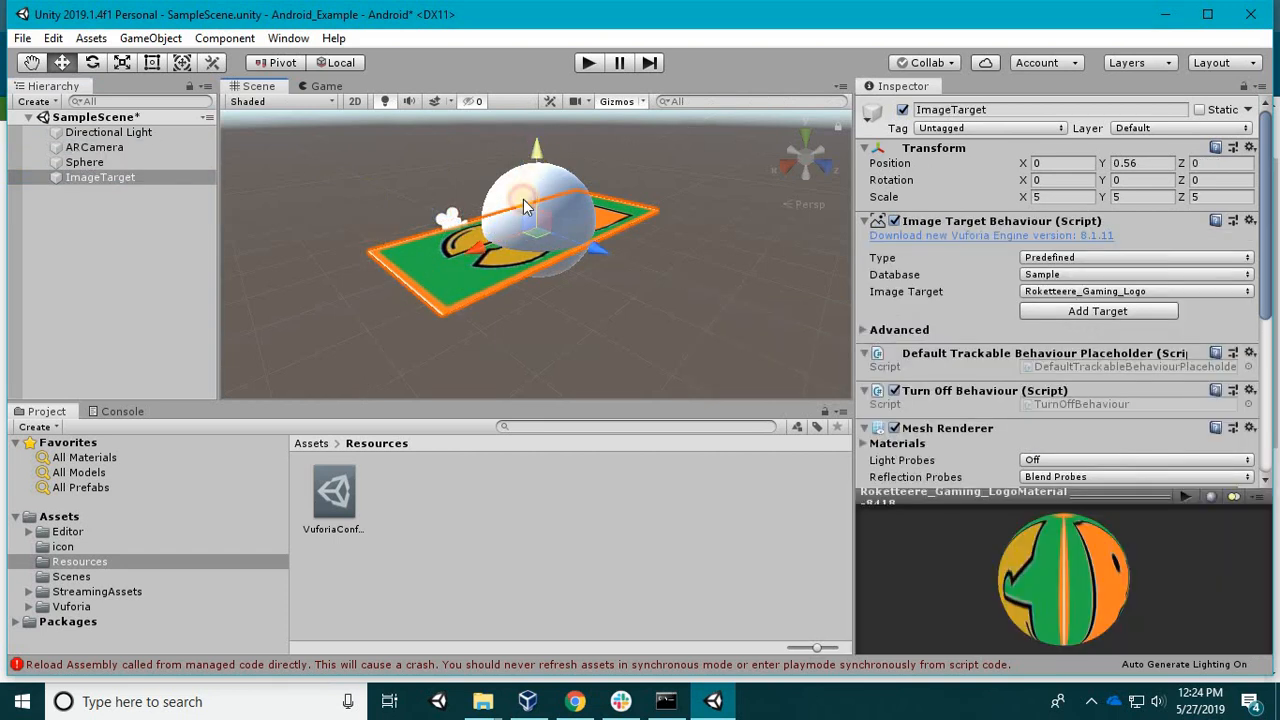
pyautogui.moveTo(524, 205); pyautogui.dragTo(453, 220)
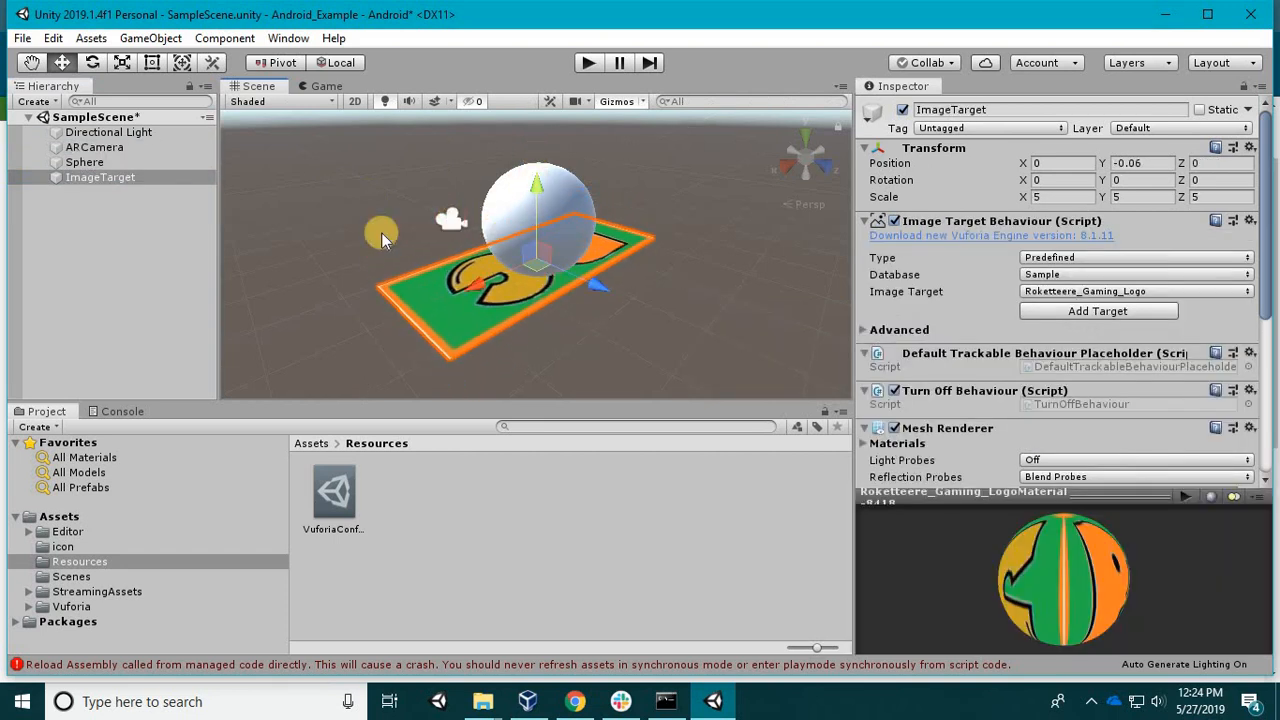
# Move the ARCamera closer to the sphere, to about Z -1.95.
pyautogui.click(451, 220)
pyautogui.press('f')
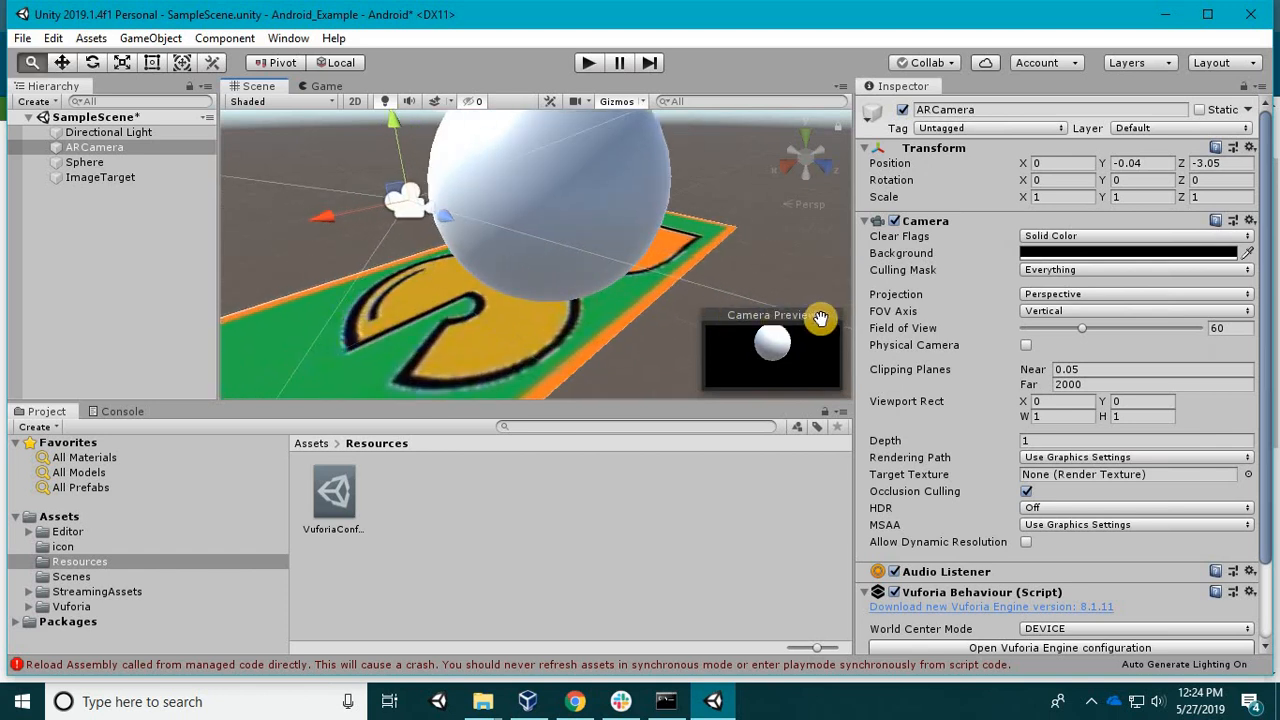
pyautogui.moveTo(968, 241); pyautogui.dragTo(710, 221, button='middle')
pyautogui.scroll(-5, 447, 220)
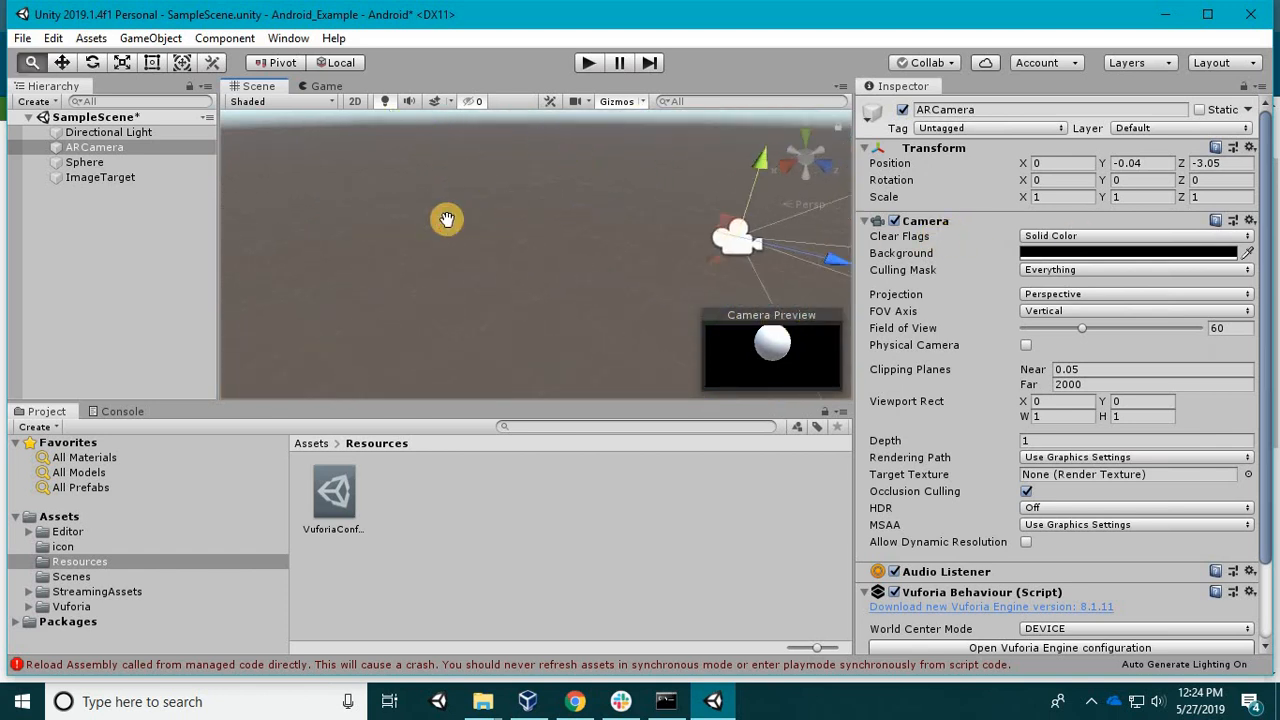
pyautogui.click(799, 276)
pyautogui.moveTo(538, 298); pyautogui.dragTo(444, 286, button='middle')
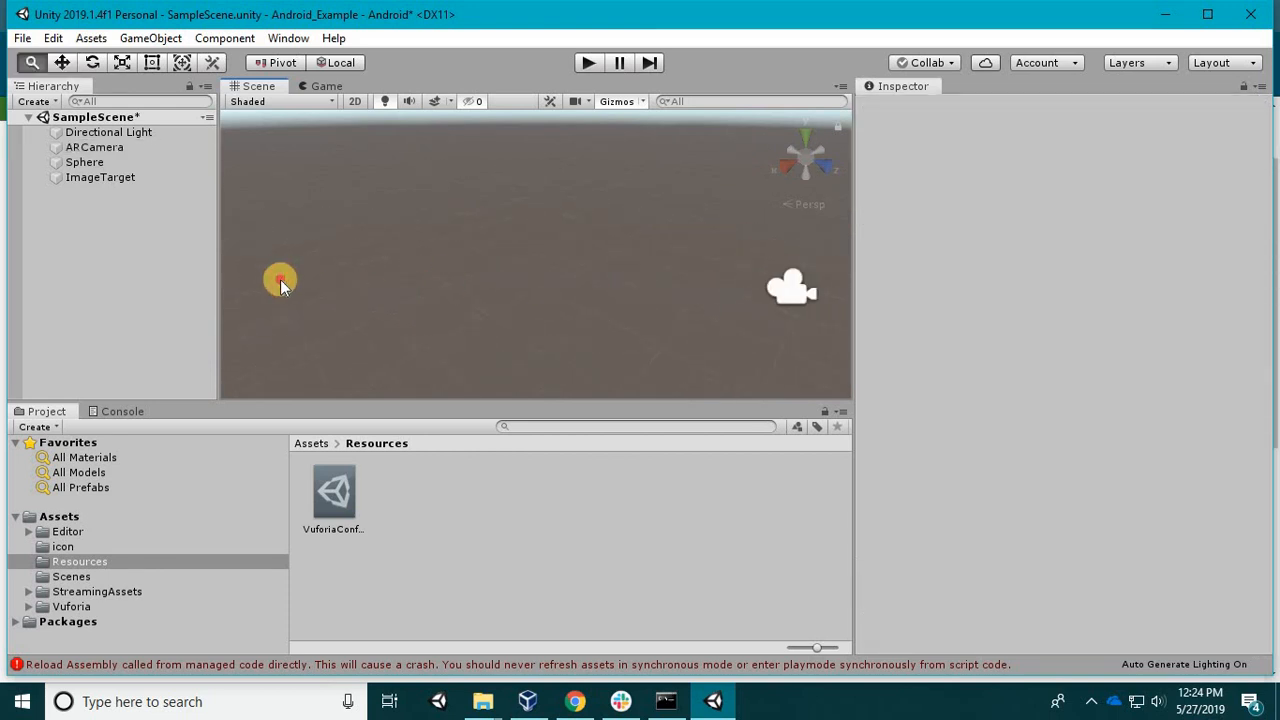
pyautogui.moveTo(303, 169); pyautogui.dragTo(521, 237, button='right')
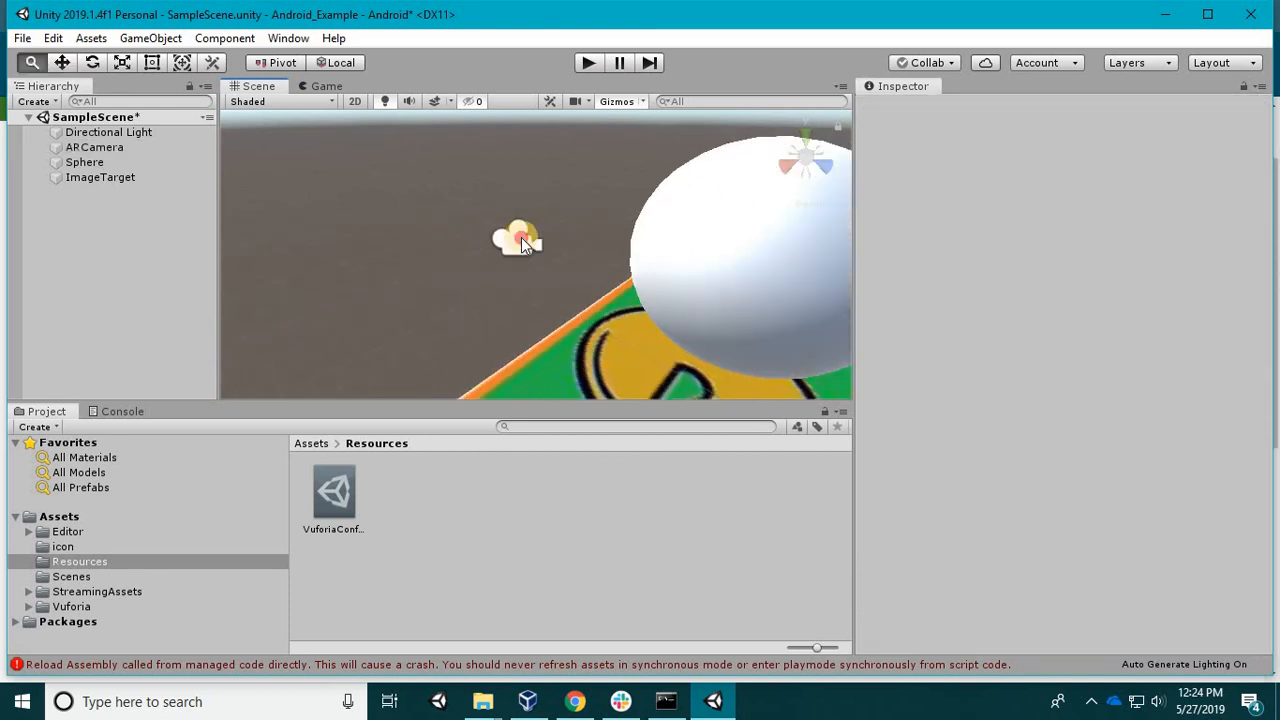
pyautogui.click(534, 246)
pyautogui.moveTo(574, 264)
pyautogui.mouseDown()
pyautogui.moveTo(640, 297)
pyautogui.moveTo(594, 279)
pyautogui.mouseUp()
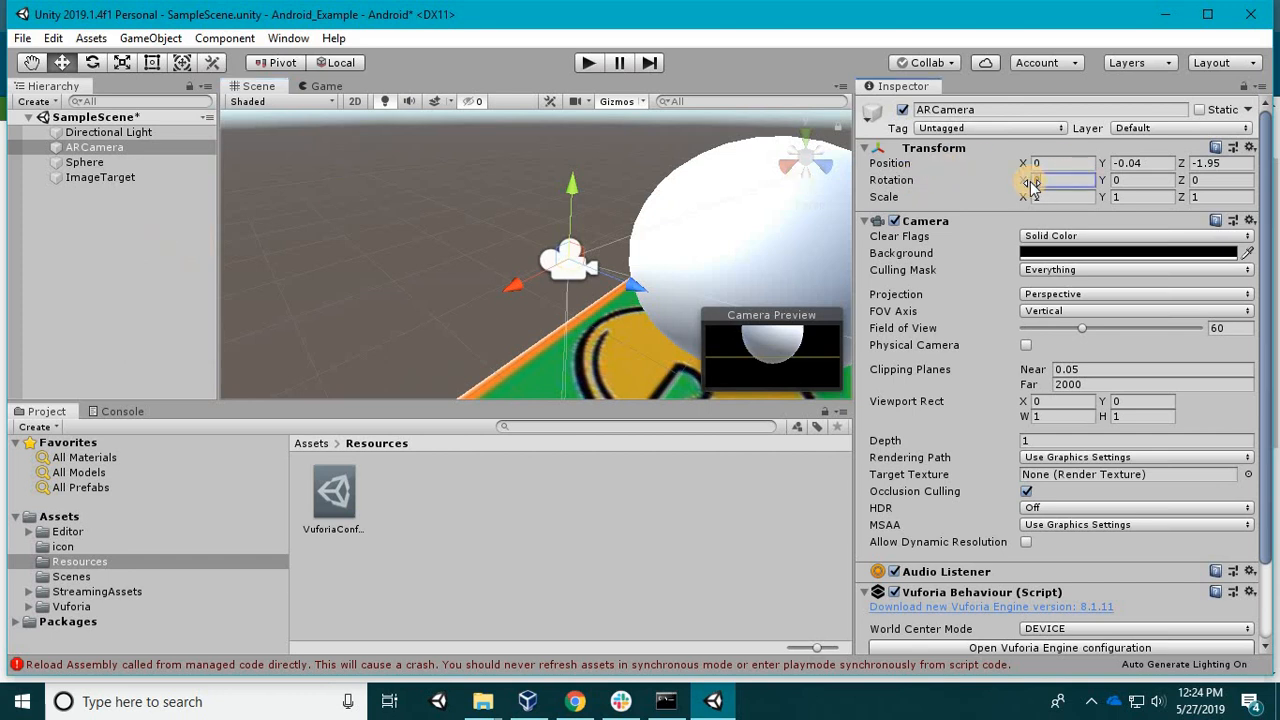
# Set the ARCamera's X rotation to 30 and raise it to about Y 1.65, Z -1.96, looking down on the target.
pyautogui.write('30')
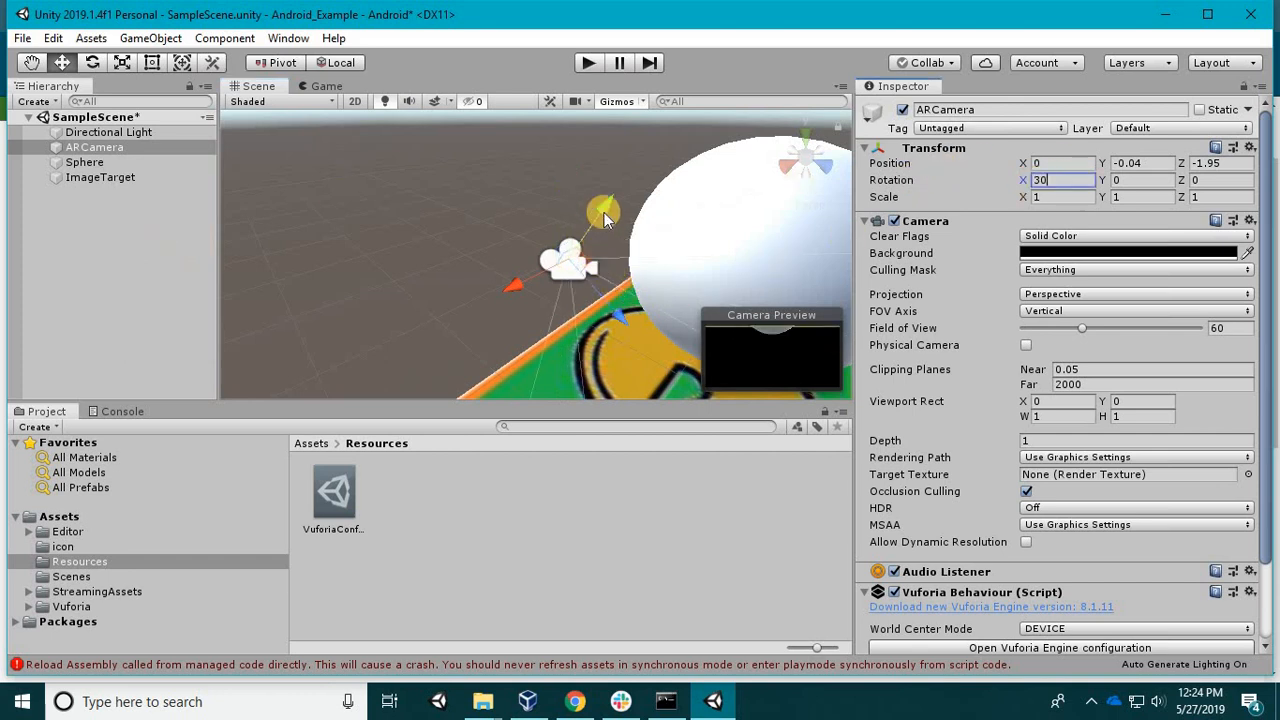
pyautogui.moveTo(604, 212)
pyautogui.mouseDown()
pyautogui.moveTo(659, 256)
pyautogui.moveTo(612, 199)
pyautogui.mouseUp()
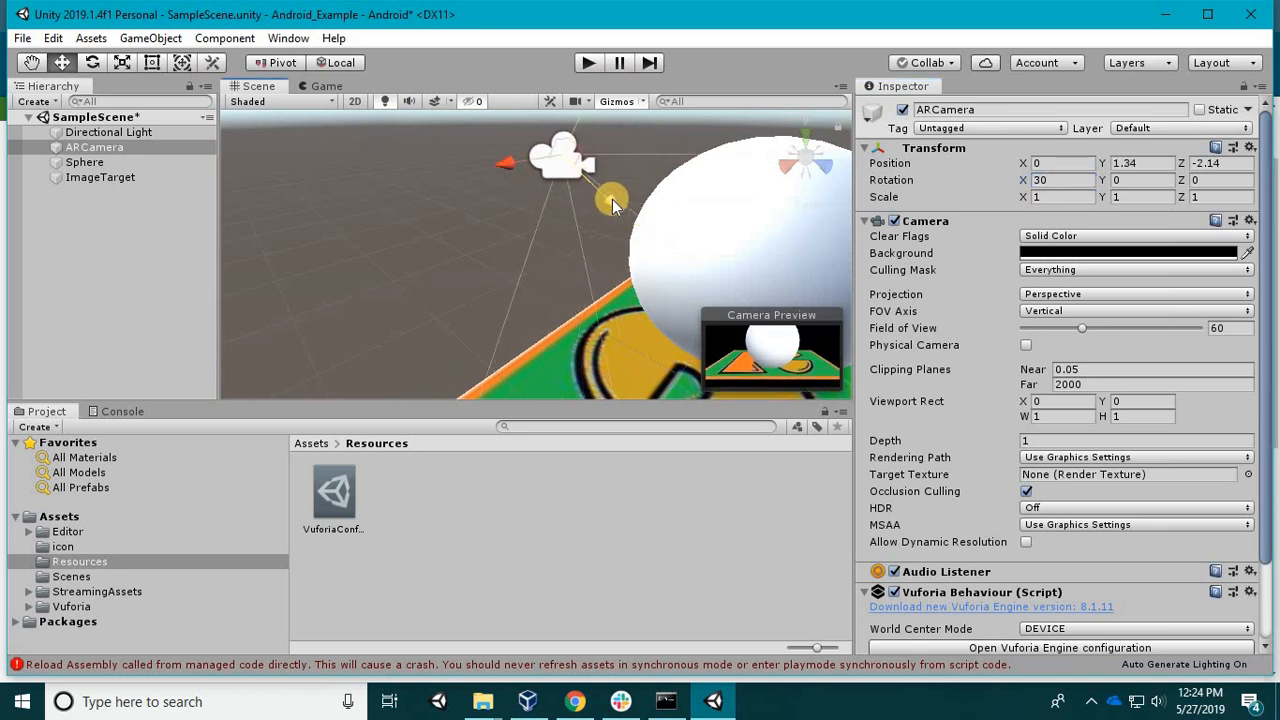
pyautogui.keyDown('alt'); pyautogui.moveTo(611, 201); pyautogui.dragTo(588, 140, button='right'); pyautogui.keyUp('alt')
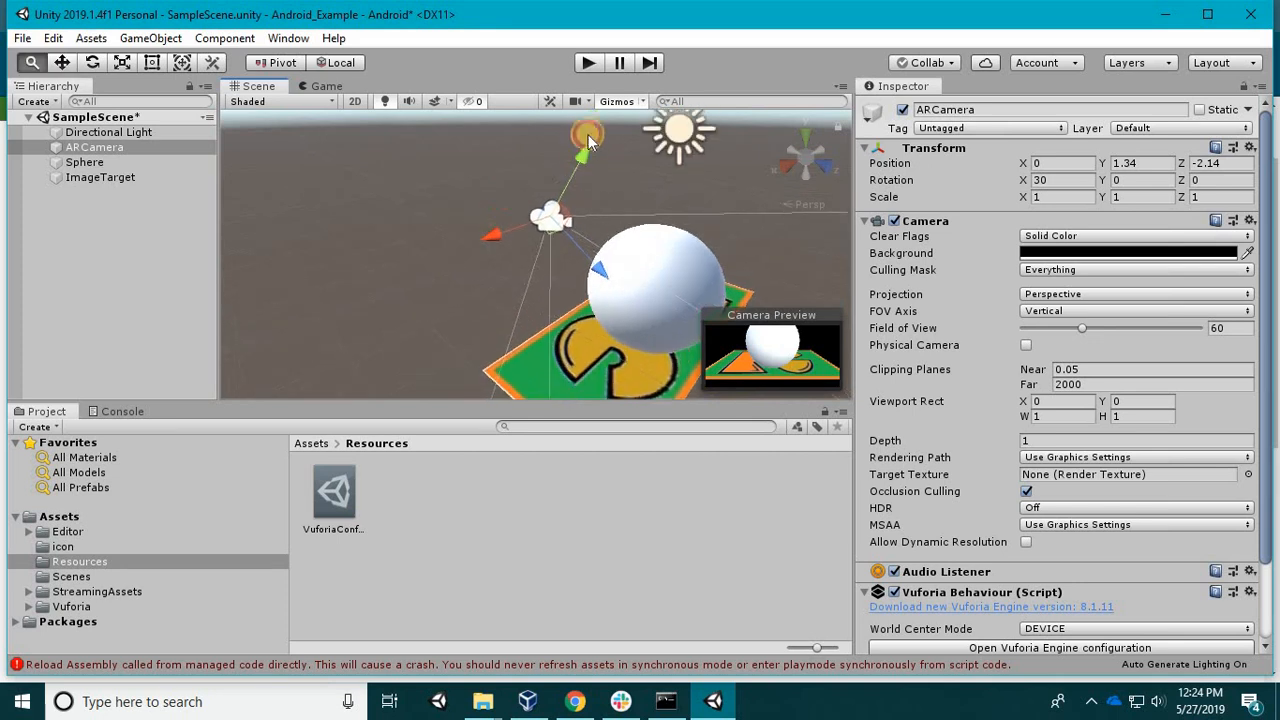
pyautogui.moveTo(588, 138); pyautogui.dragTo(715, 277)
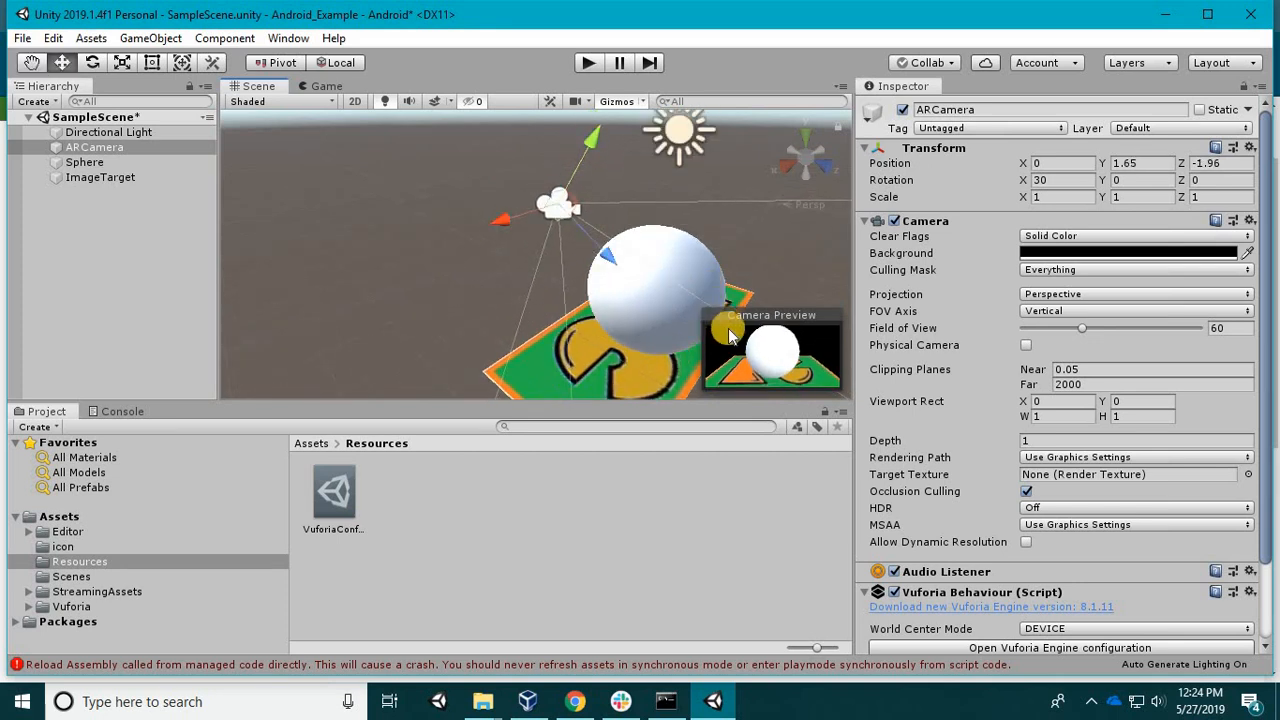
# Raise the sphere slightly and nest it under the ImageTarget, with the ImageTarget nested under the ARCamera.
pyautogui.click(712, 310)
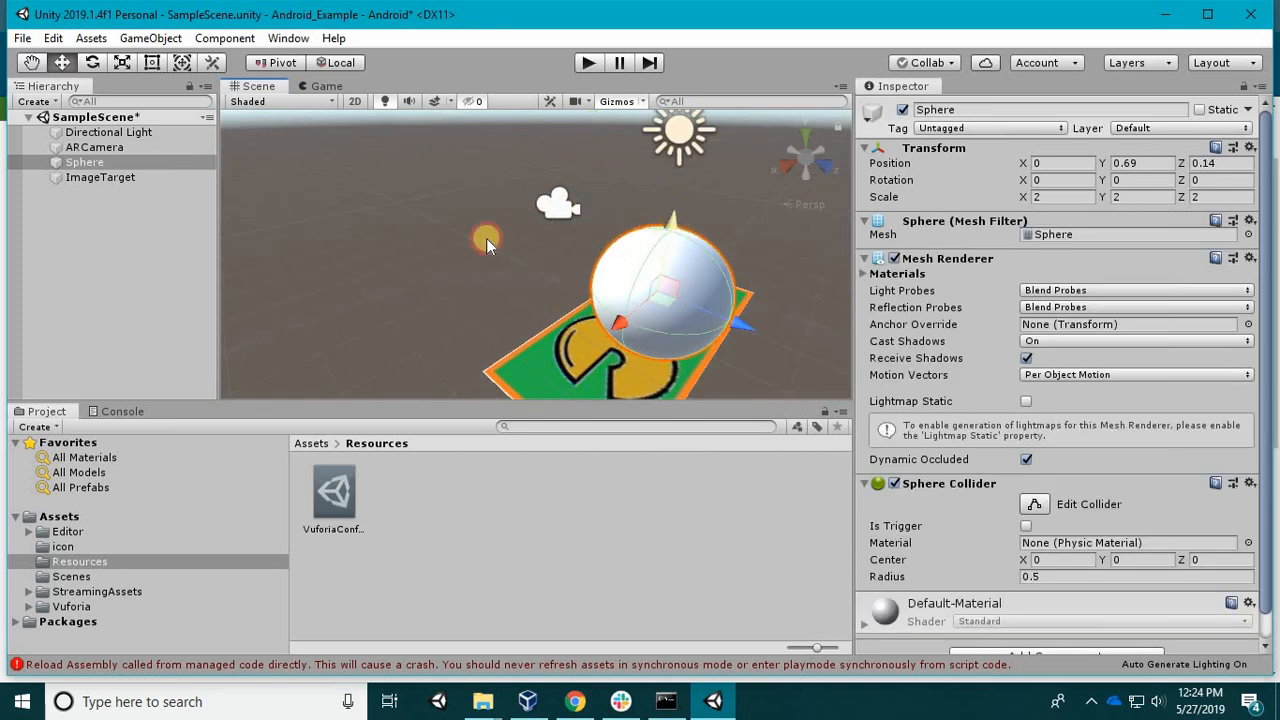
pyautogui.moveTo(86, 160); pyautogui.dragTo(120, 184)
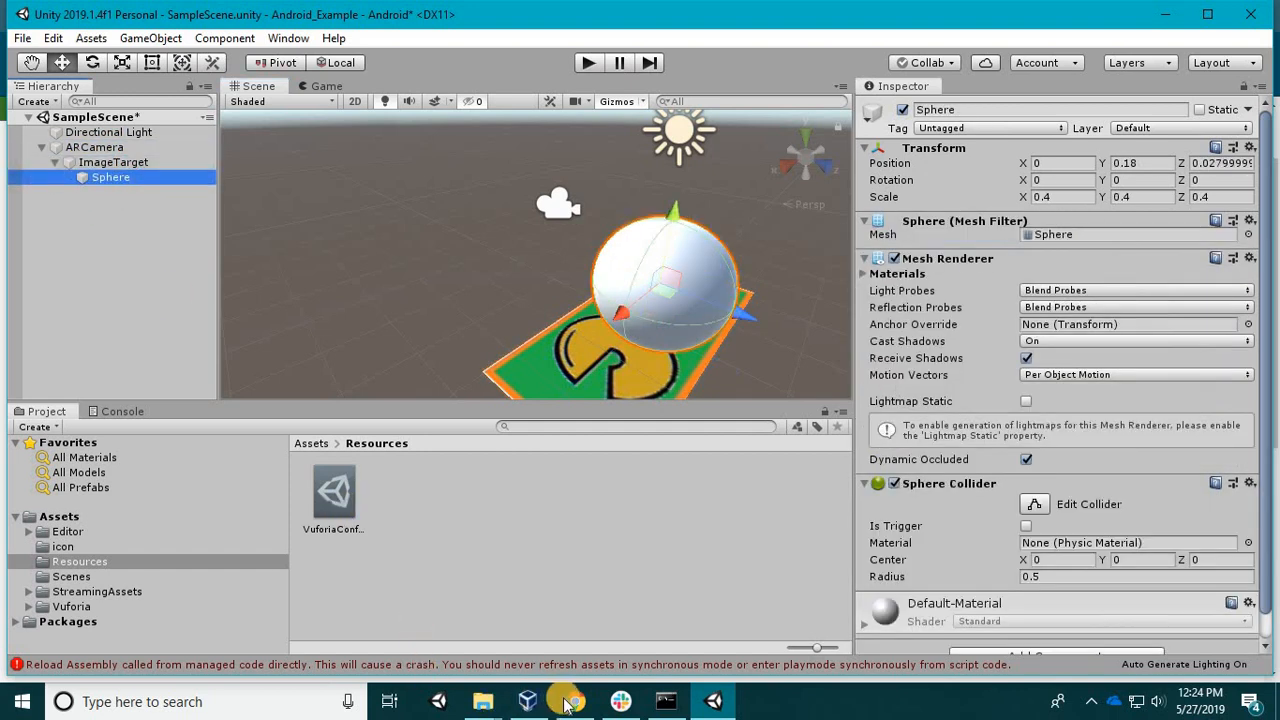
# Open Paint and fill the blank canvas with red.
pyautogui.click(202, 702)
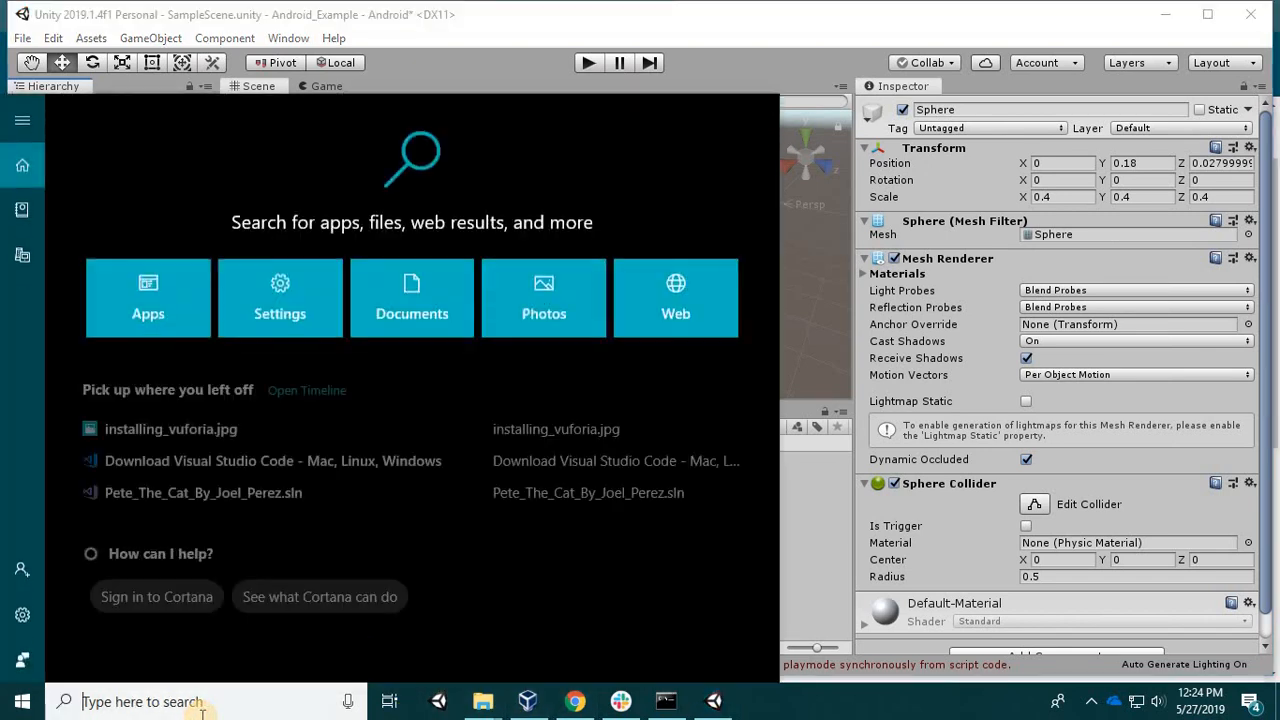
pyautogui.write('paint')
pyautogui.press('Return')
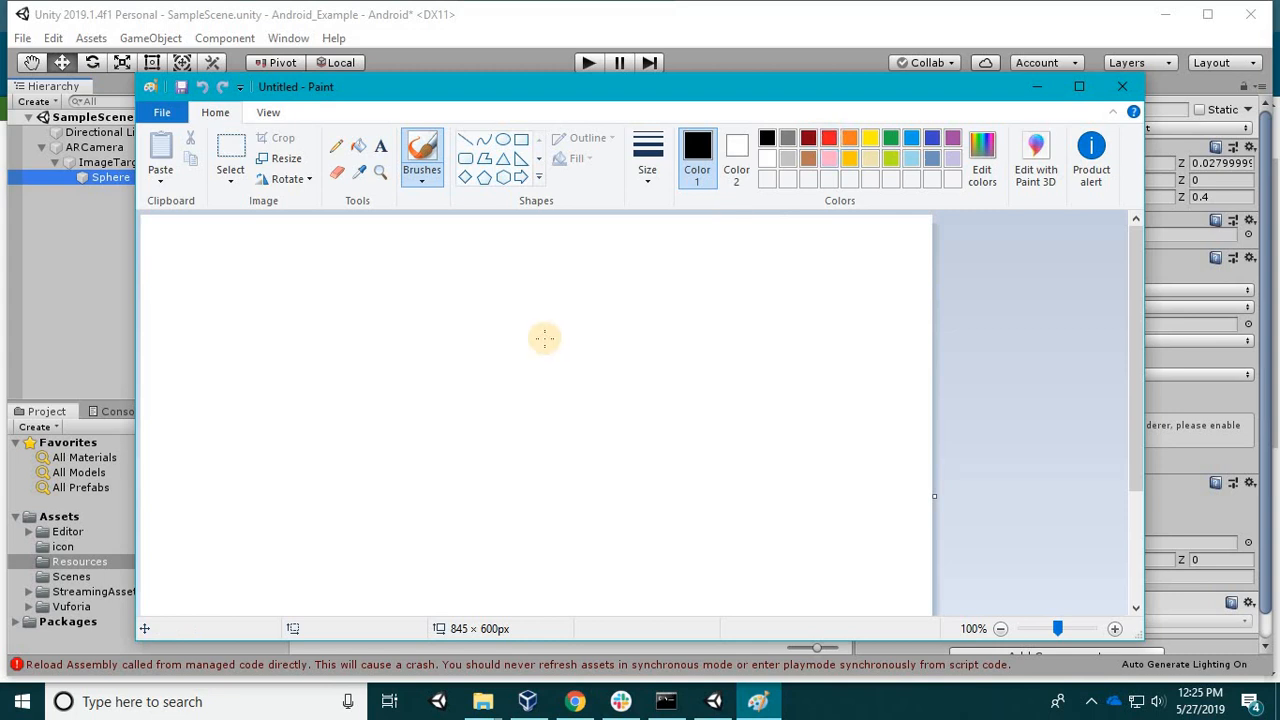
pyautogui.click(540, 339)
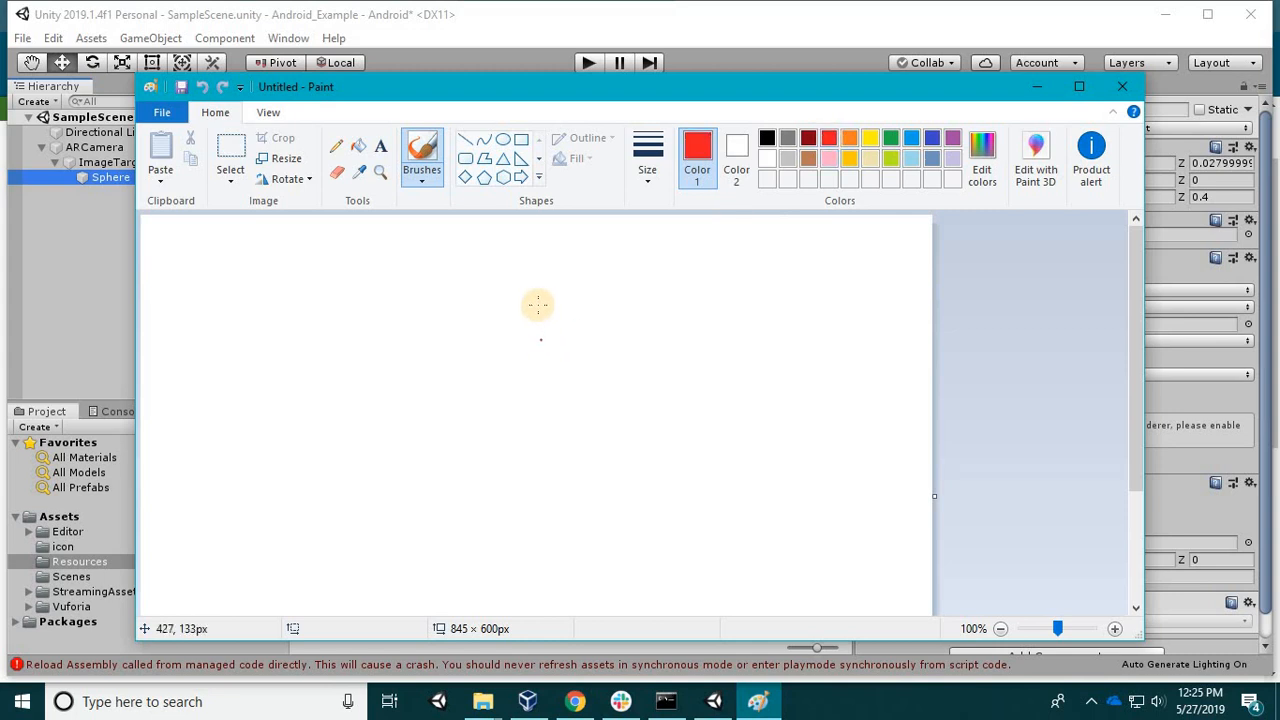
pyautogui.click(357, 155)
pyautogui.click(845, 476)
# Shrink the red canvas to about 147 × 135 px.
pyautogui.scroll(-3, 940, 540)
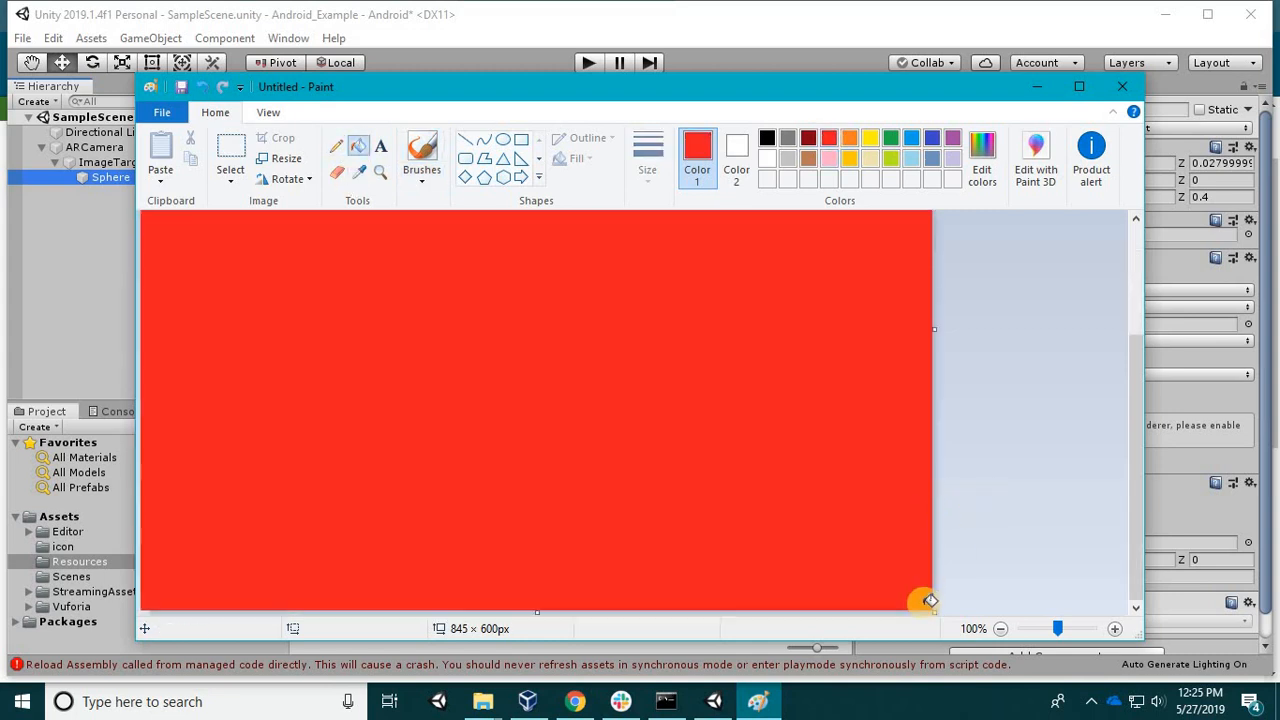
pyautogui.moveTo(936, 612); pyautogui.dragTo(319, 338)
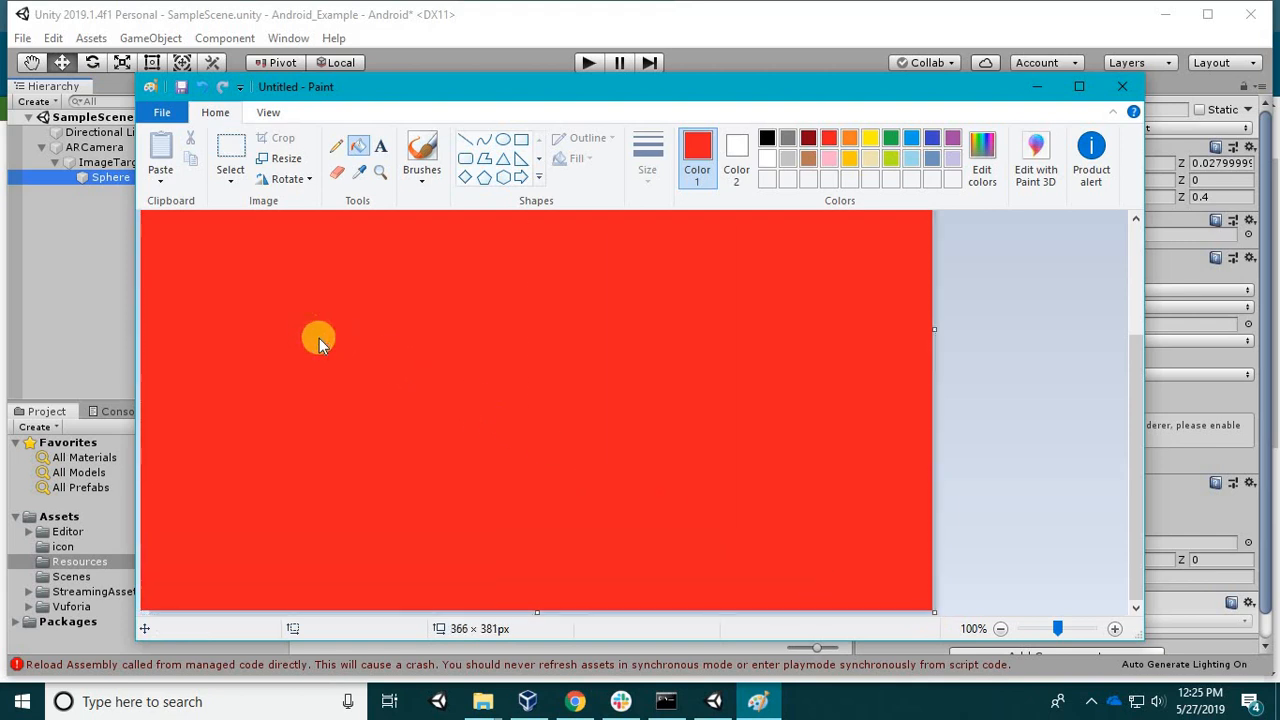
pyautogui.moveTo(315, 487); pyautogui.dragTo(312, 492)
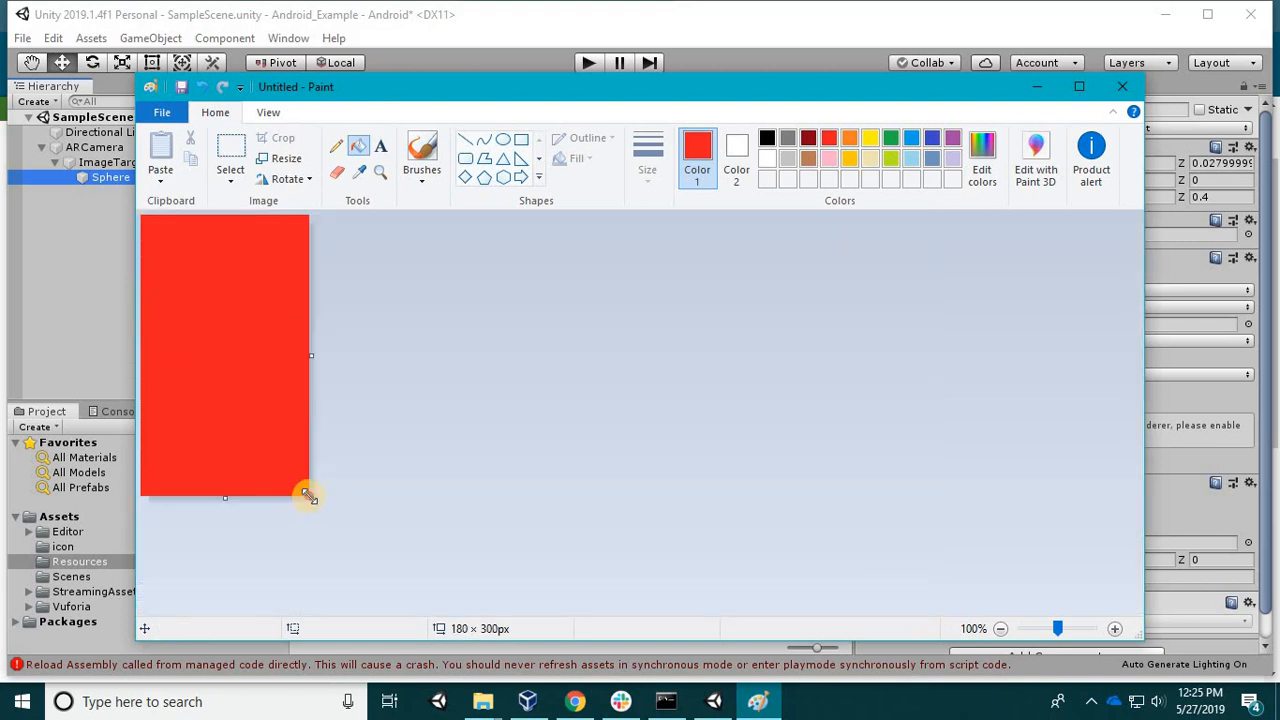
pyautogui.moveTo(308, 495)
pyautogui.mouseDown()
pyautogui.moveTo(320, 334)
pyautogui.moveTo(280, 342)
pyautogui.mouseUp()
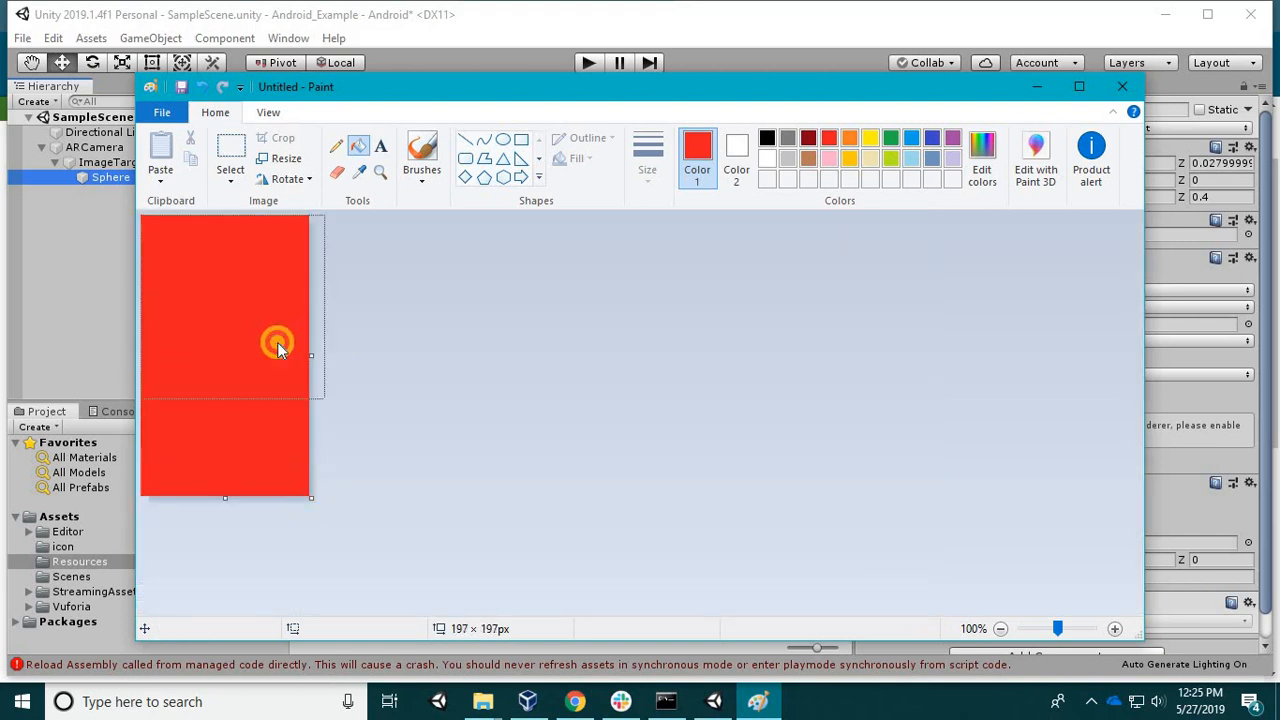
# Save the image as redColor.png in the OneDrive InTech Club folder and close Paint.
pyautogui.click(166, 111)
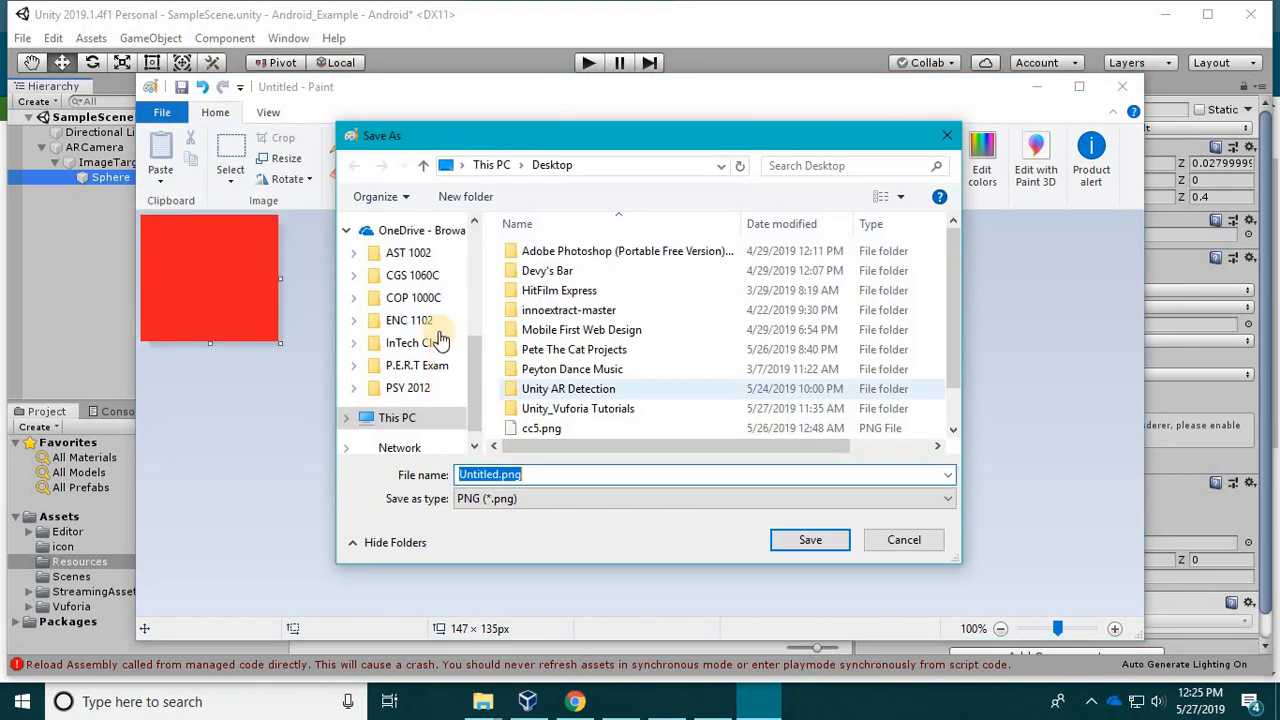
pyautogui.scroll(1, 443, 294)
pyautogui.click(450, 283)
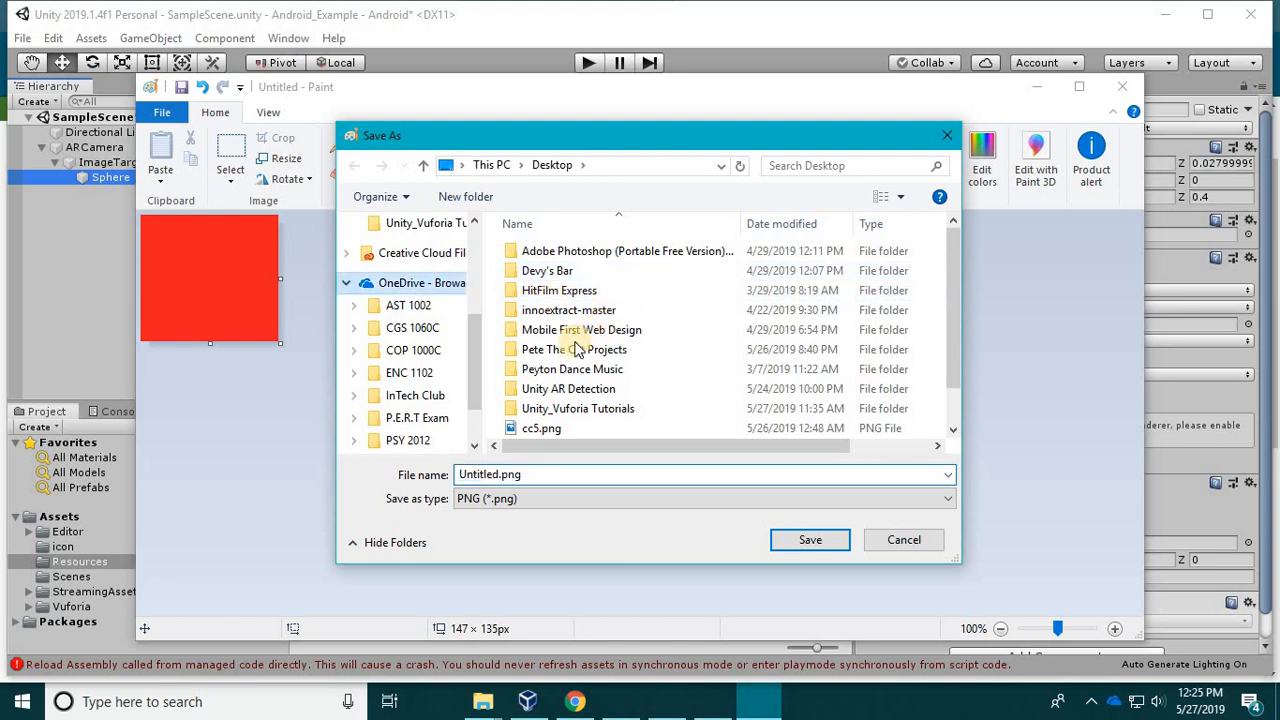
pyautogui.doubleClick(578, 330)
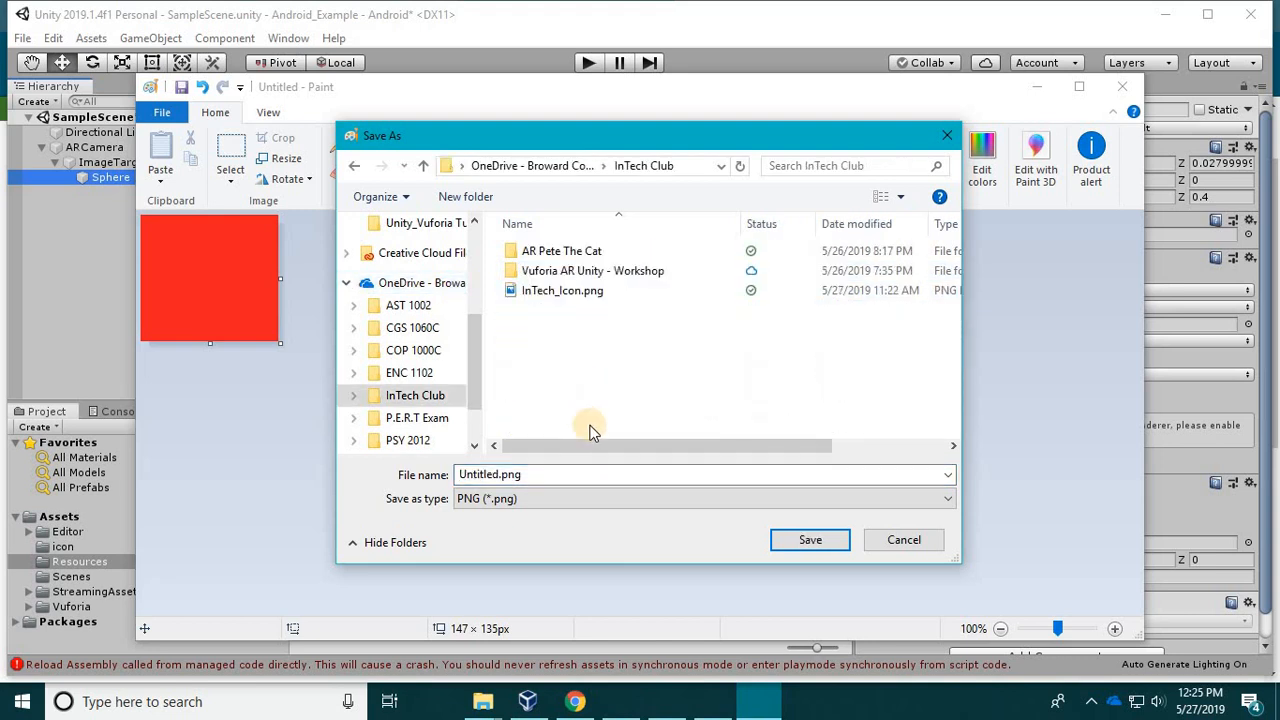
pyautogui.doubleClick(556, 477)
pyautogui.write('red')
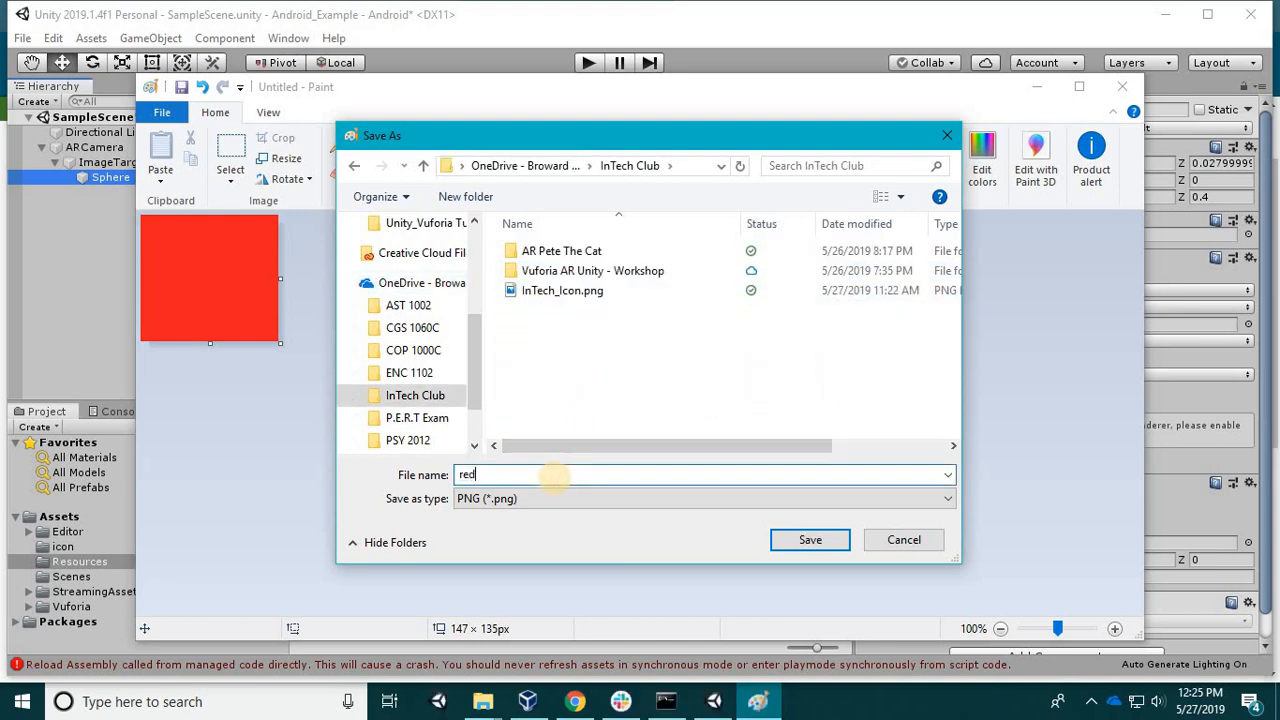
pyautogui.write('Color')
pyautogui.press('Return')
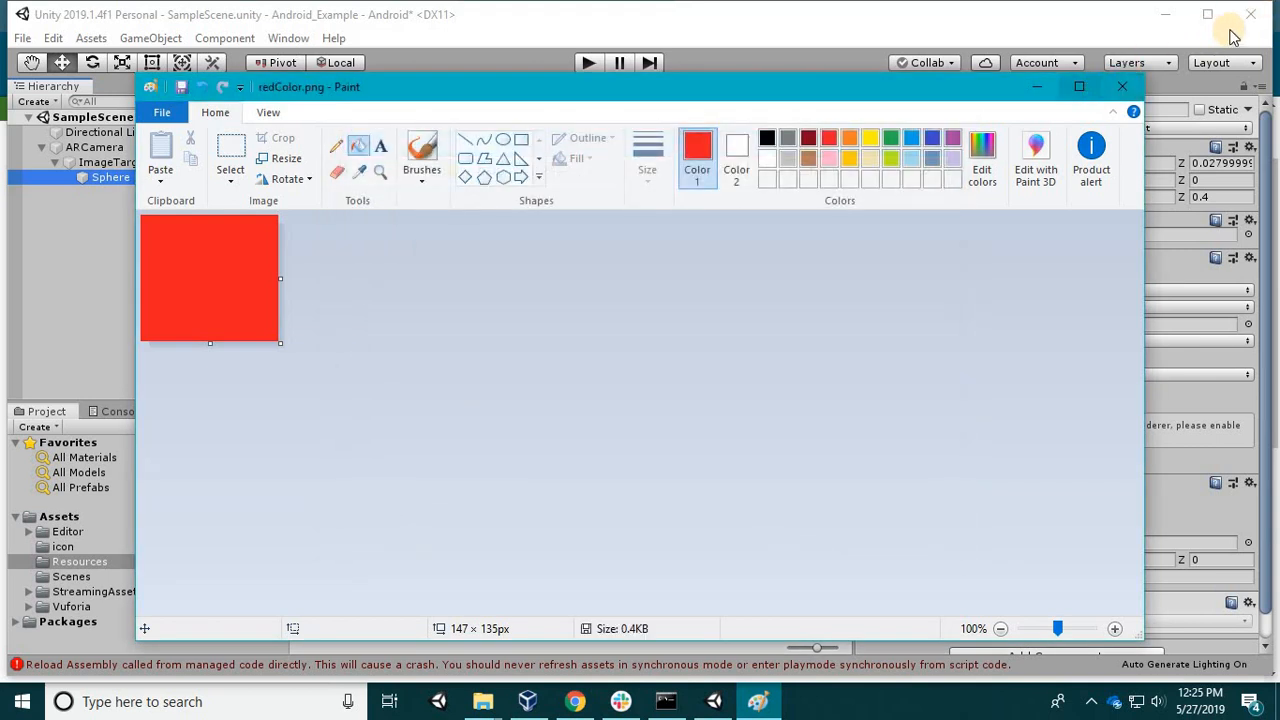
pyautogui.click(1079, 86)
pyautogui.hotkey('alt', 'F4')
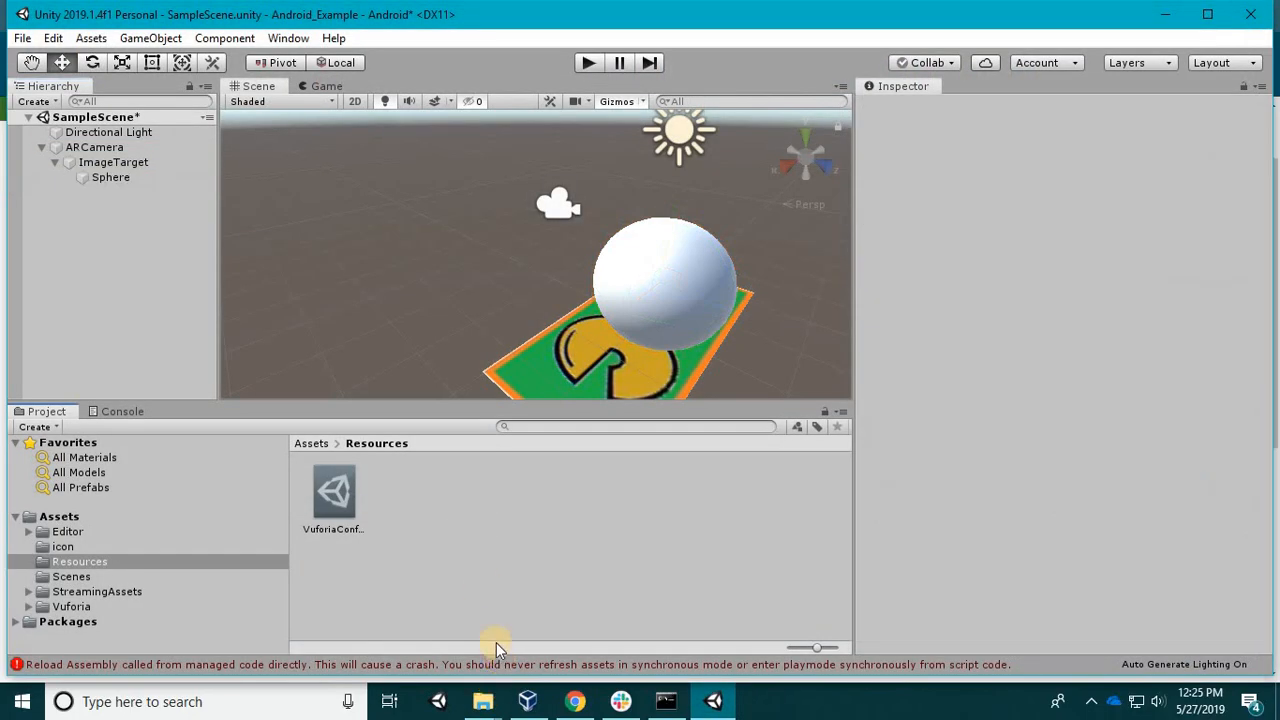
# Import redColor.png from the InTech Club folder into the Unity project's Assets folder and apply it to the sphere.
pyautogui.click(483, 701)
pyautogui.click(770, 566)
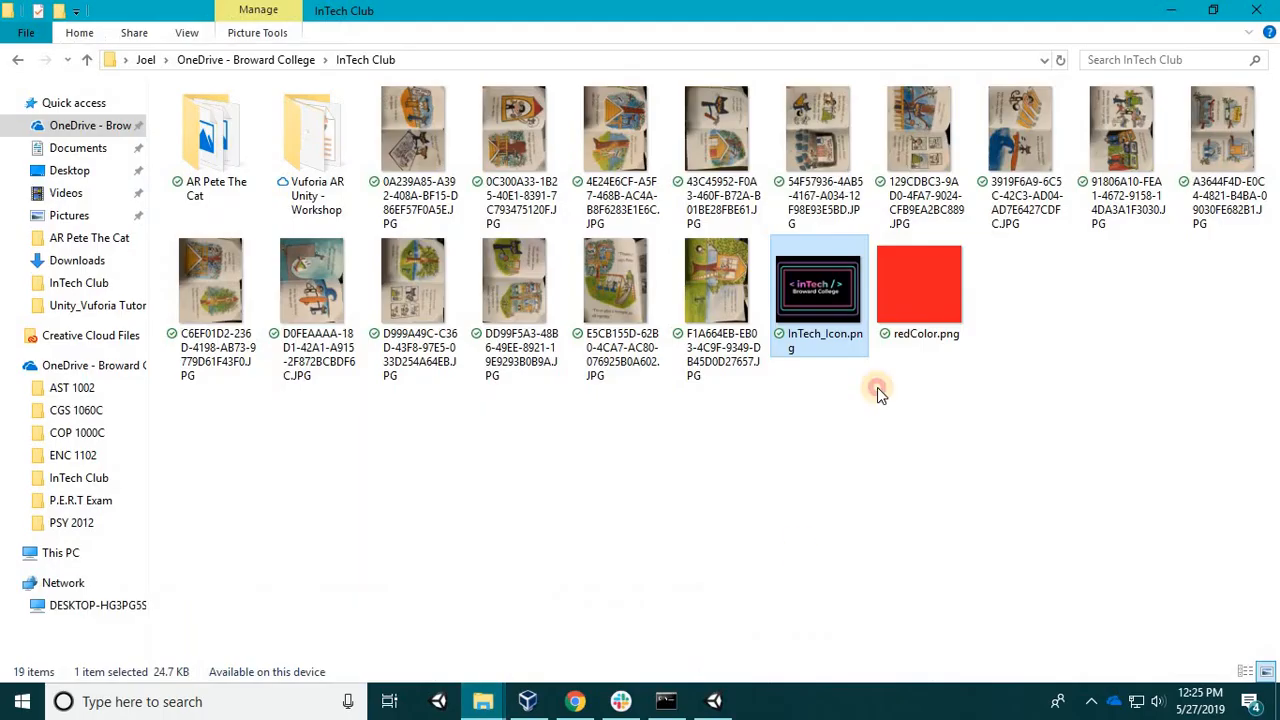
pyautogui.moveTo(919, 290); pyautogui.dragTo(60, 518)
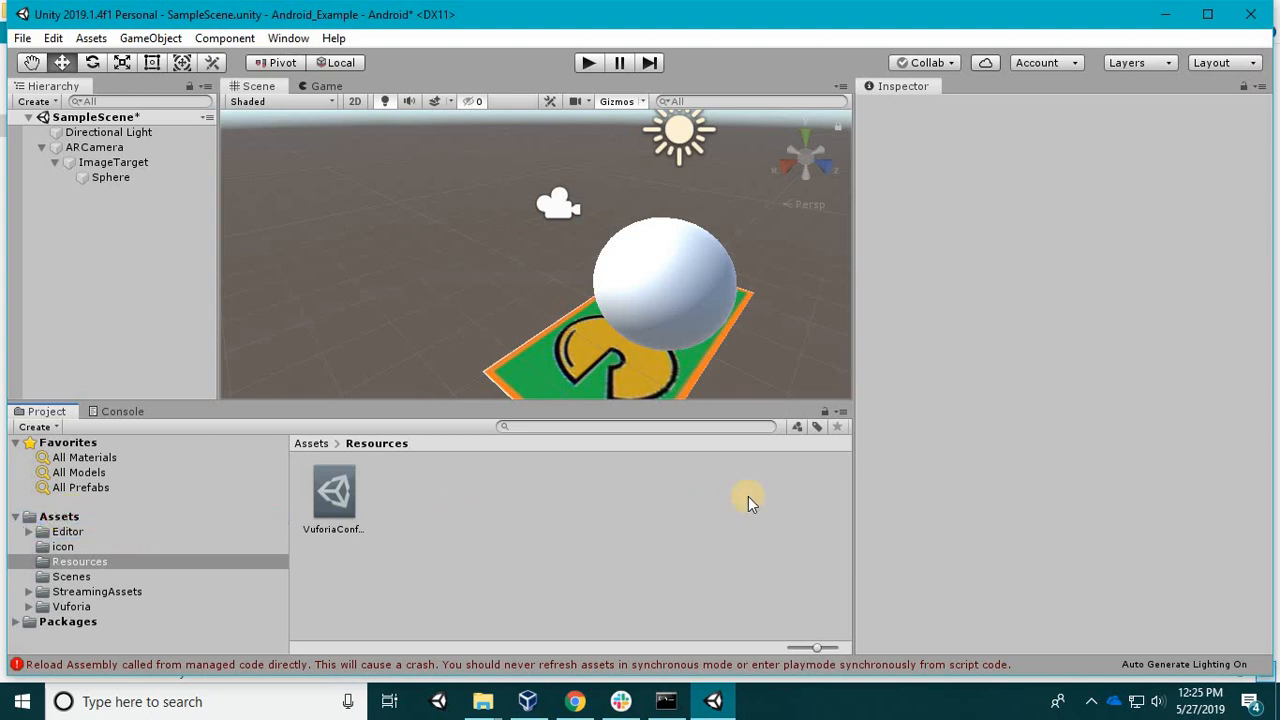
pyautogui.moveTo(672, 303); pyautogui.dragTo(663, 294)
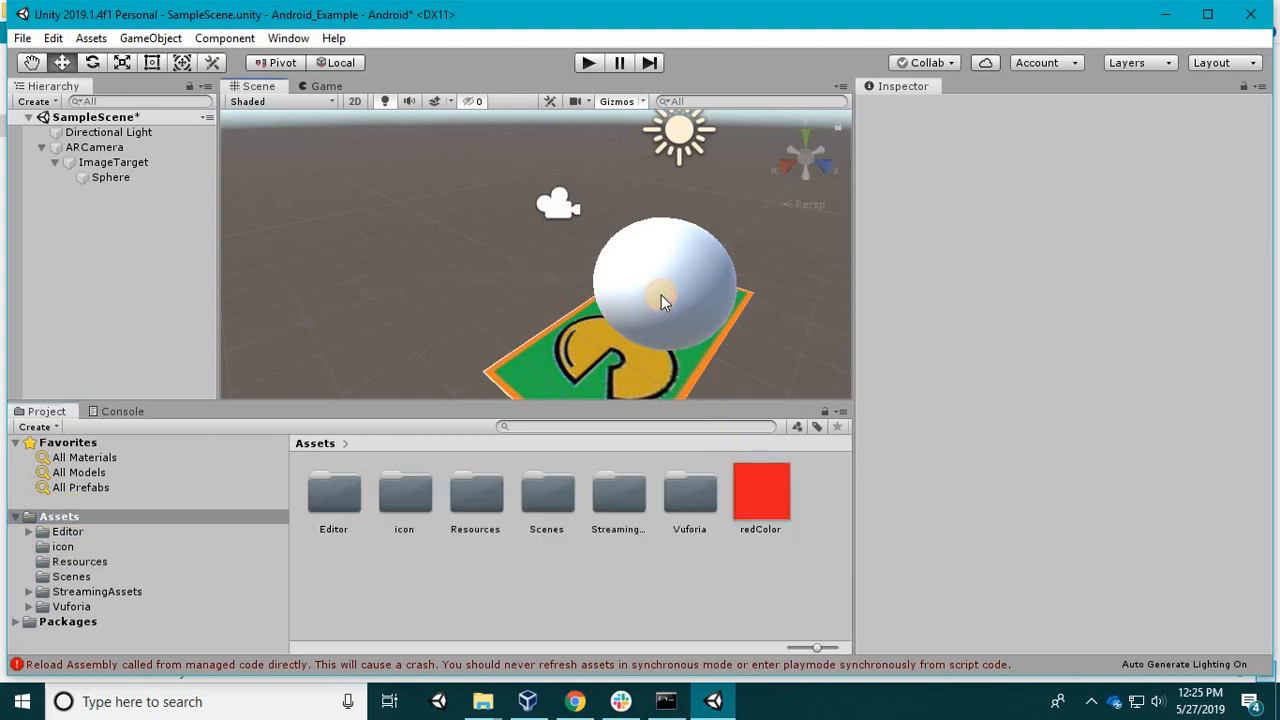
# Select the sphere, check its Mesh Renderer materials, and collapse its Transform, Mesh Filter and Sphere Collider components.
pyautogui.click(93, 133)
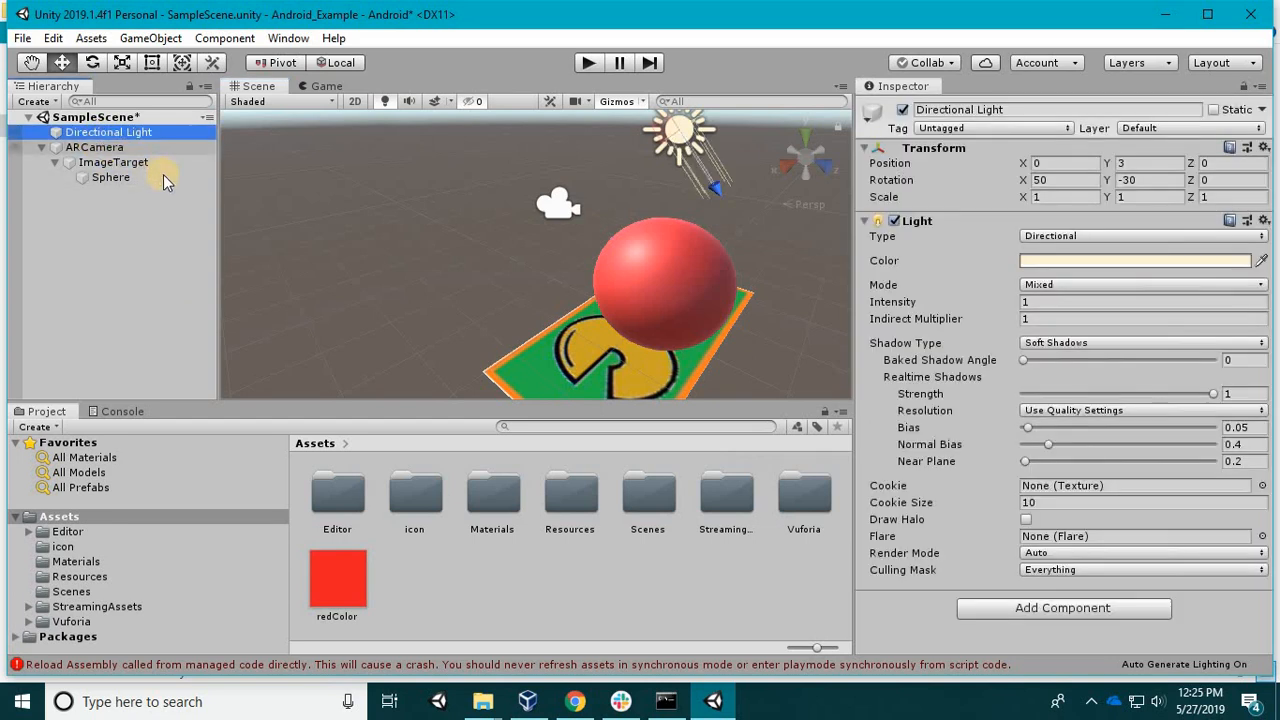
pyautogui.click(95, 147)
pyautogui.click(104, 178)
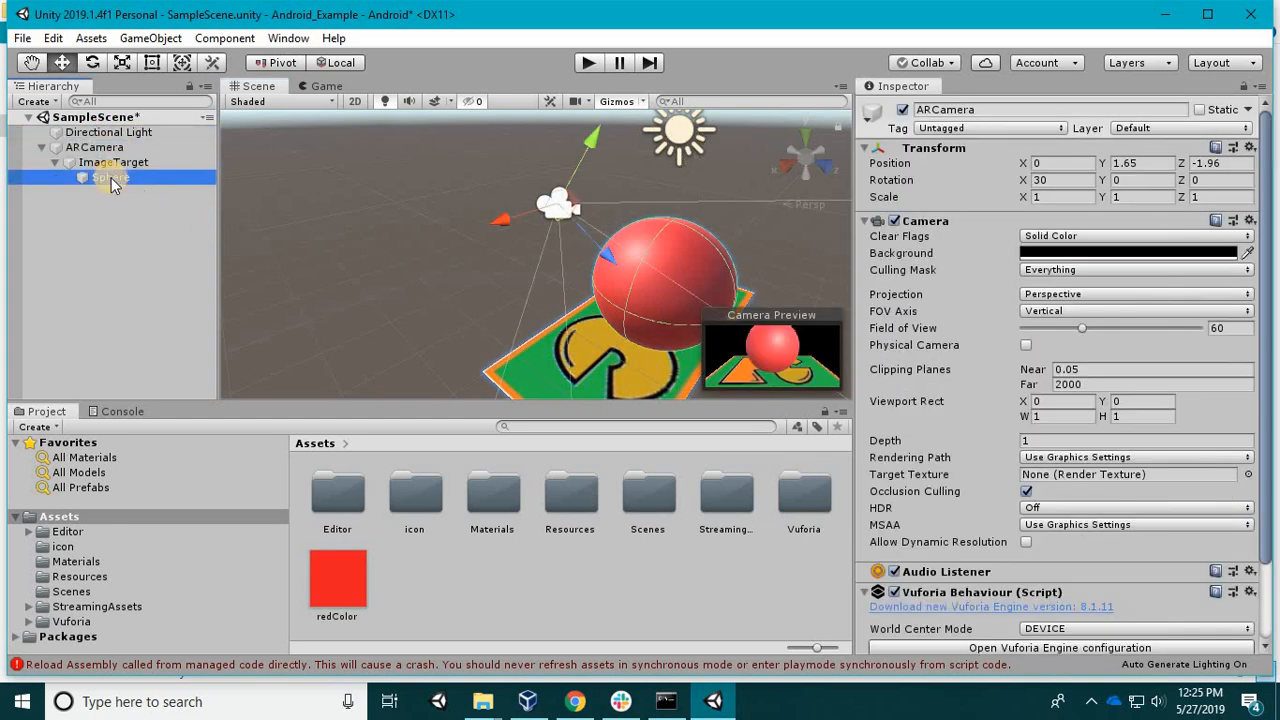
pyautogui.scroll(-1, 855, 262)
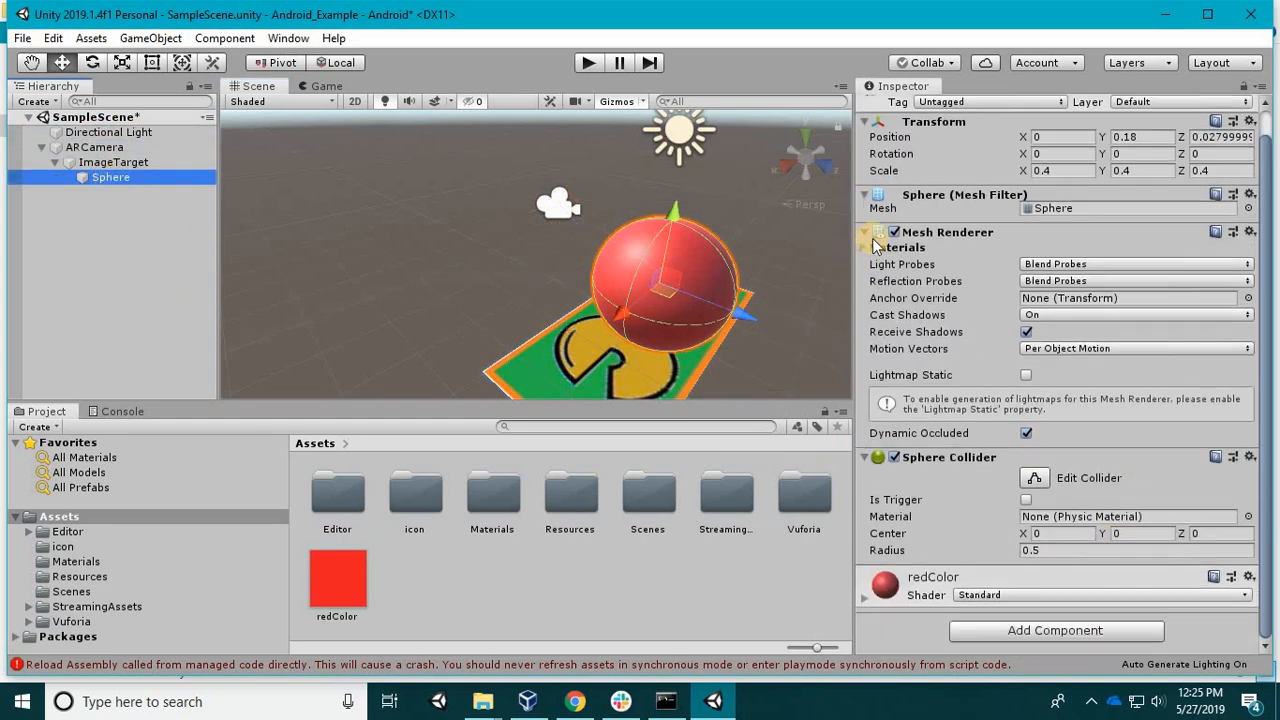
pyautogui.click(866, 240)
pyautogui.click(865, 244)
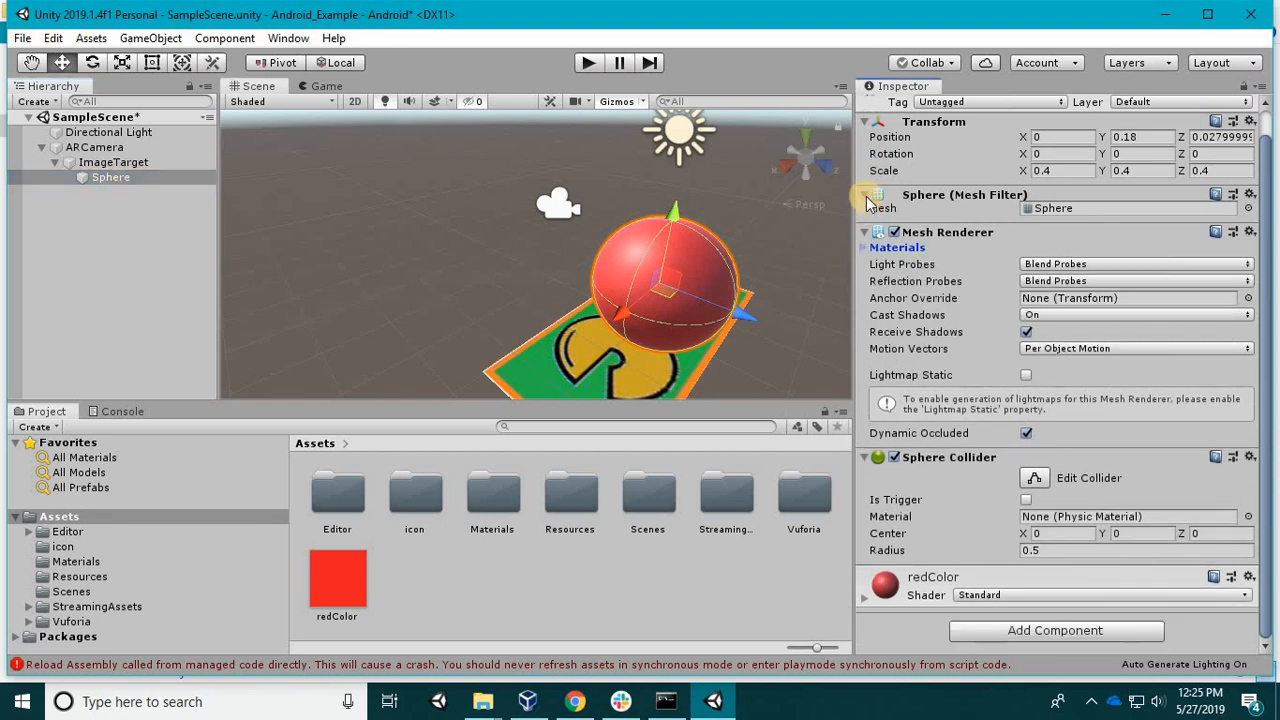
pyautogui.click(864, 195)
pyautogui.scroll(1, 868, 143)
pyautogui.click(868, 143)
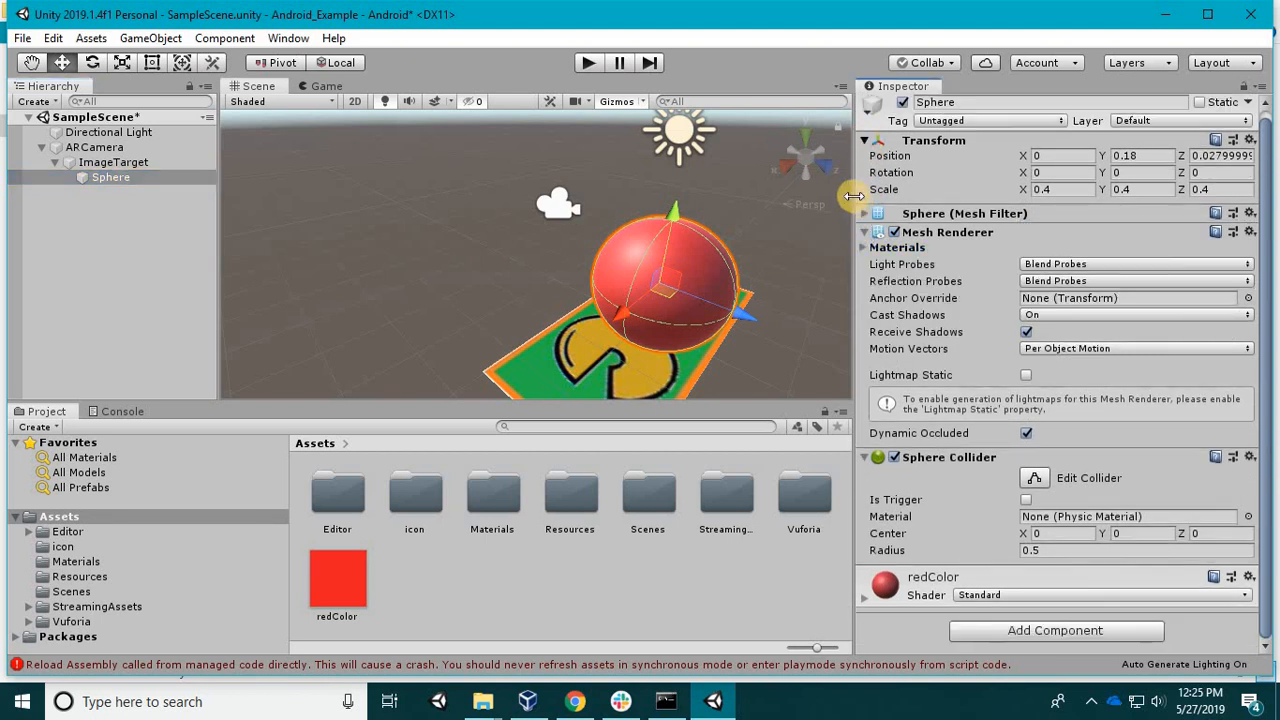
pyautogui.click(864, 203)
pyautogui.click(866, 201)
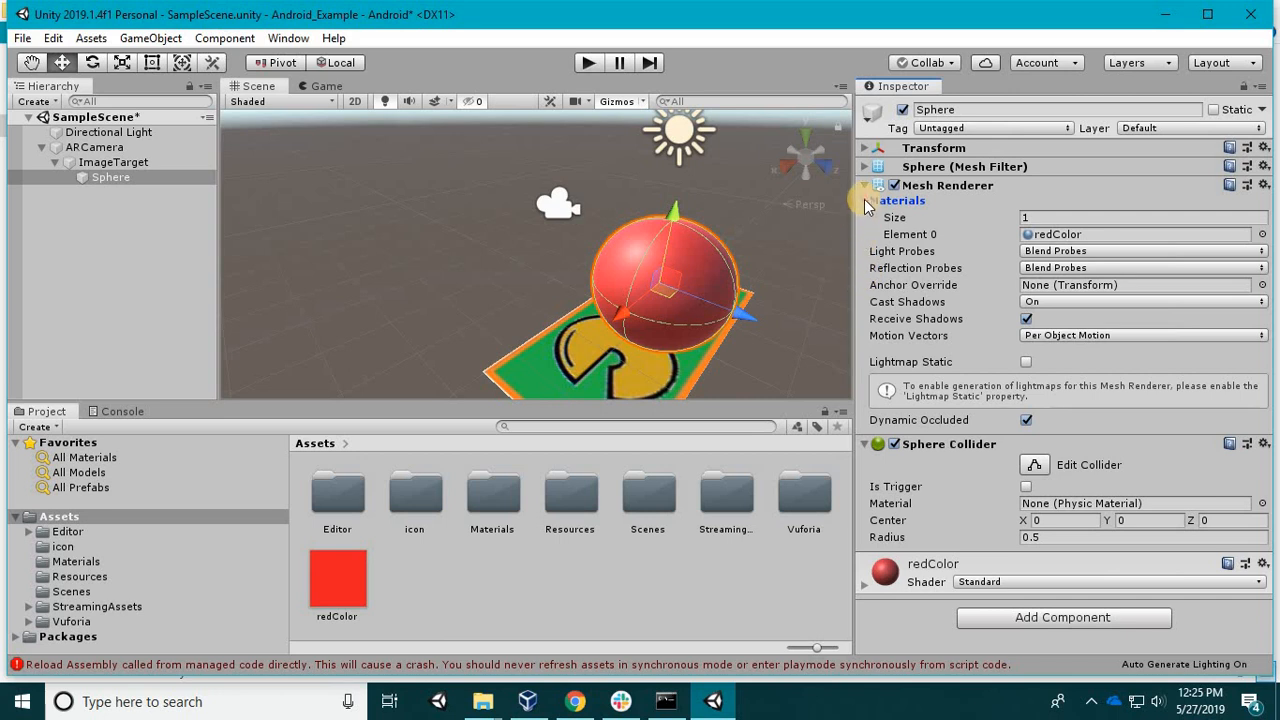
pyautogui.click(866, 411)
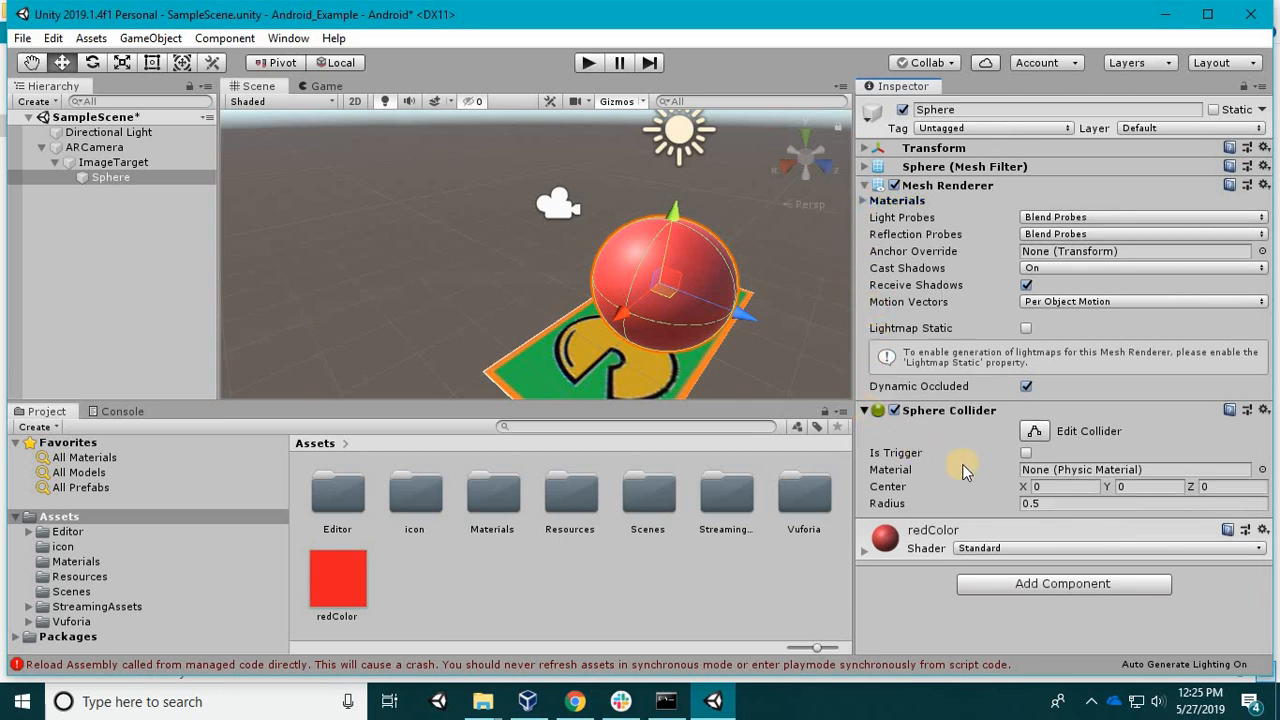
# Try to add a new script component named Rotate to the sphere.
pyautogui.click(1028, 485)
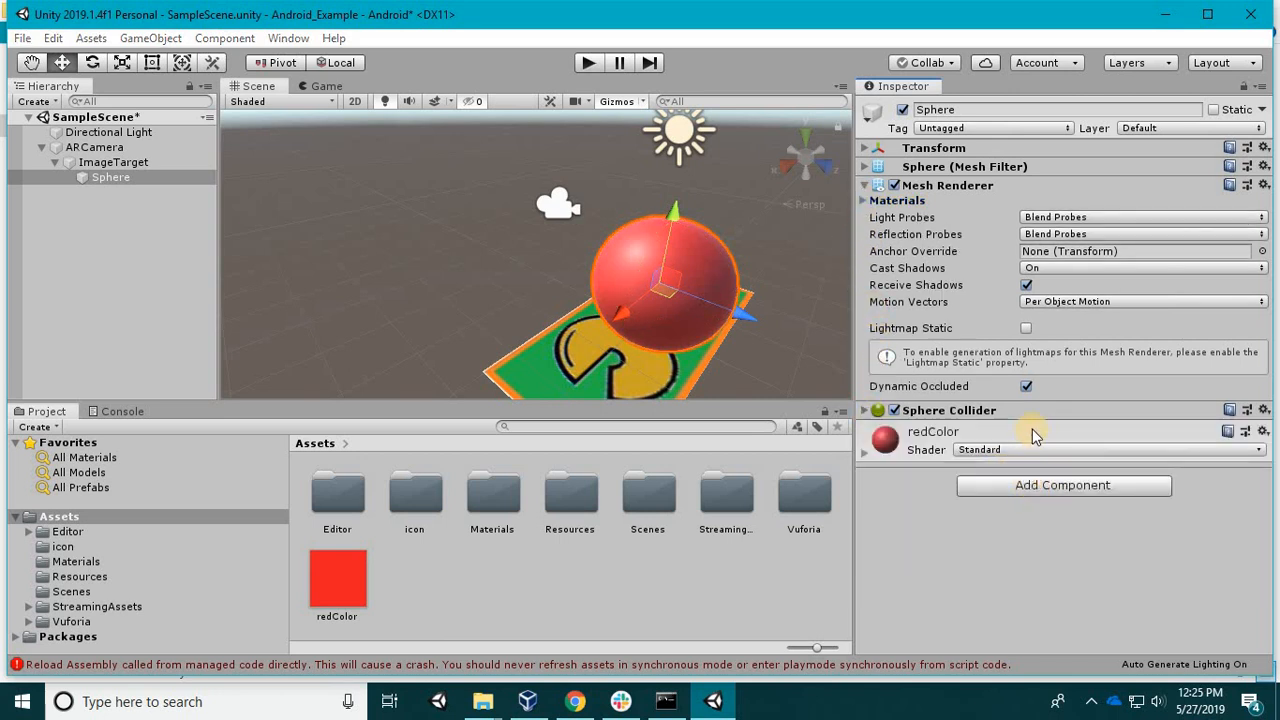
pyautogui.click(1022, 452)
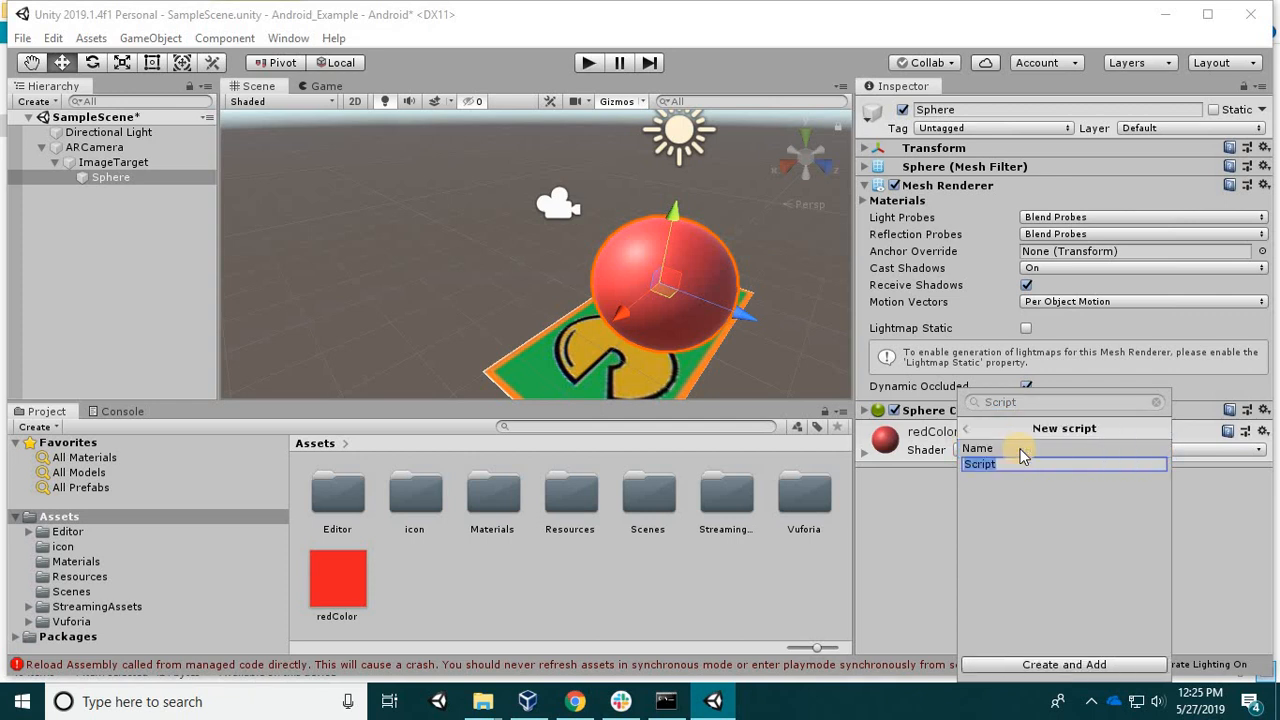
pyautogui.write('Rotate')
pyautogui.click(1028, 668)
# Create a 3D cube and nest it under the ImageTarget.
pyautogui.click(138, 40)
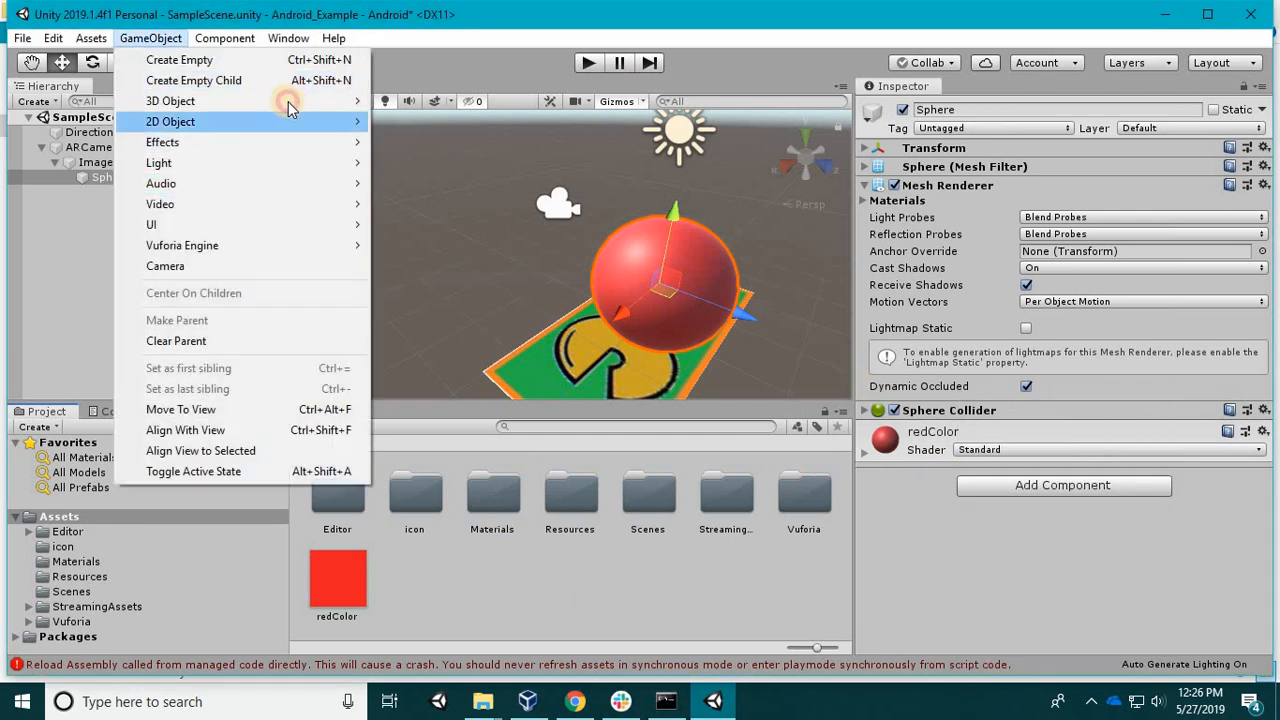
pyautogui.moveTo(360, 101)
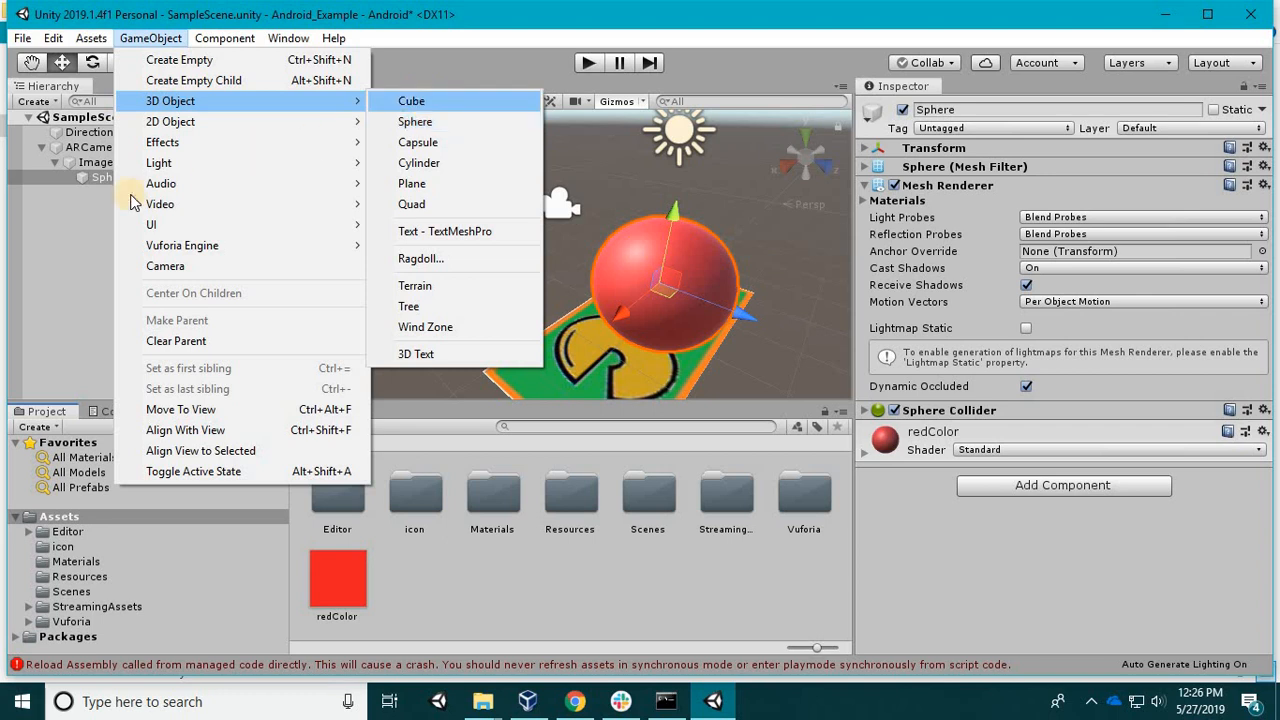
pyautogui.click(418, 103)
pyautogui.moveTo(95, 195); pyautogui.dragTo(110, 164)
# Delete the sphere from the ImageTarget.
pyautogui.click(105, 177)
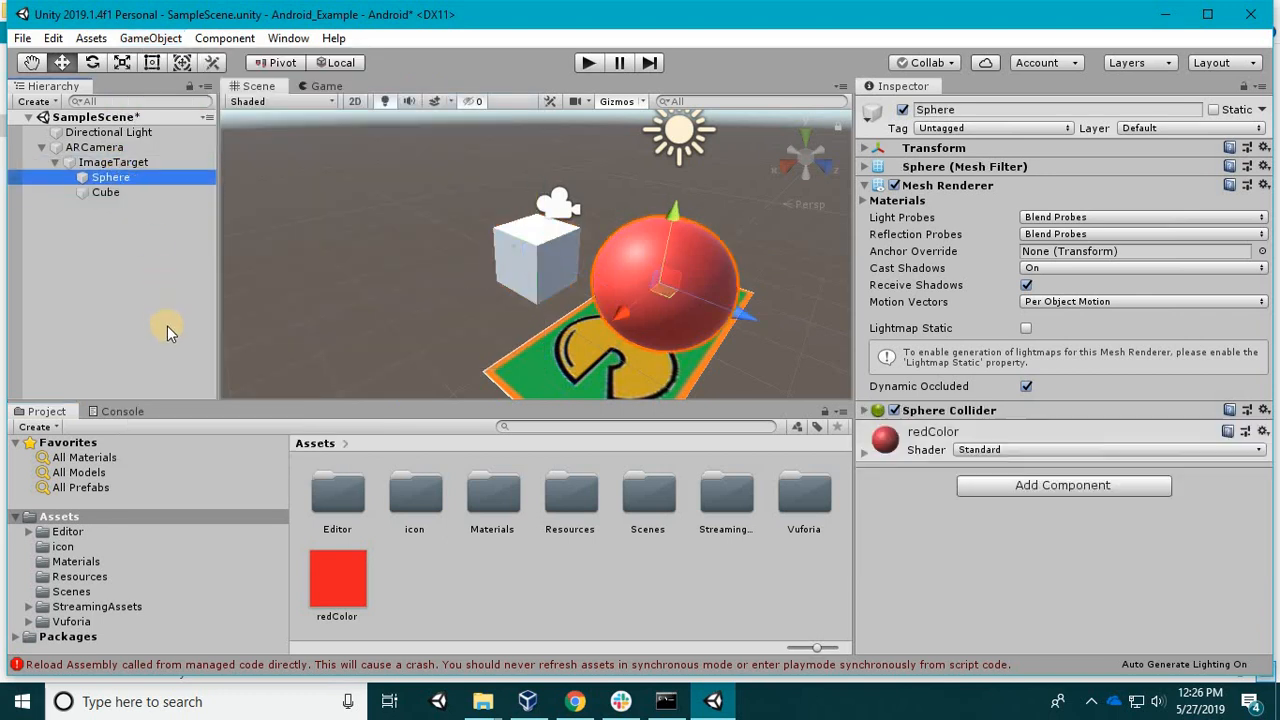
pyautogui.rightClick(120, 178)
pyautogui.click(172, 280)
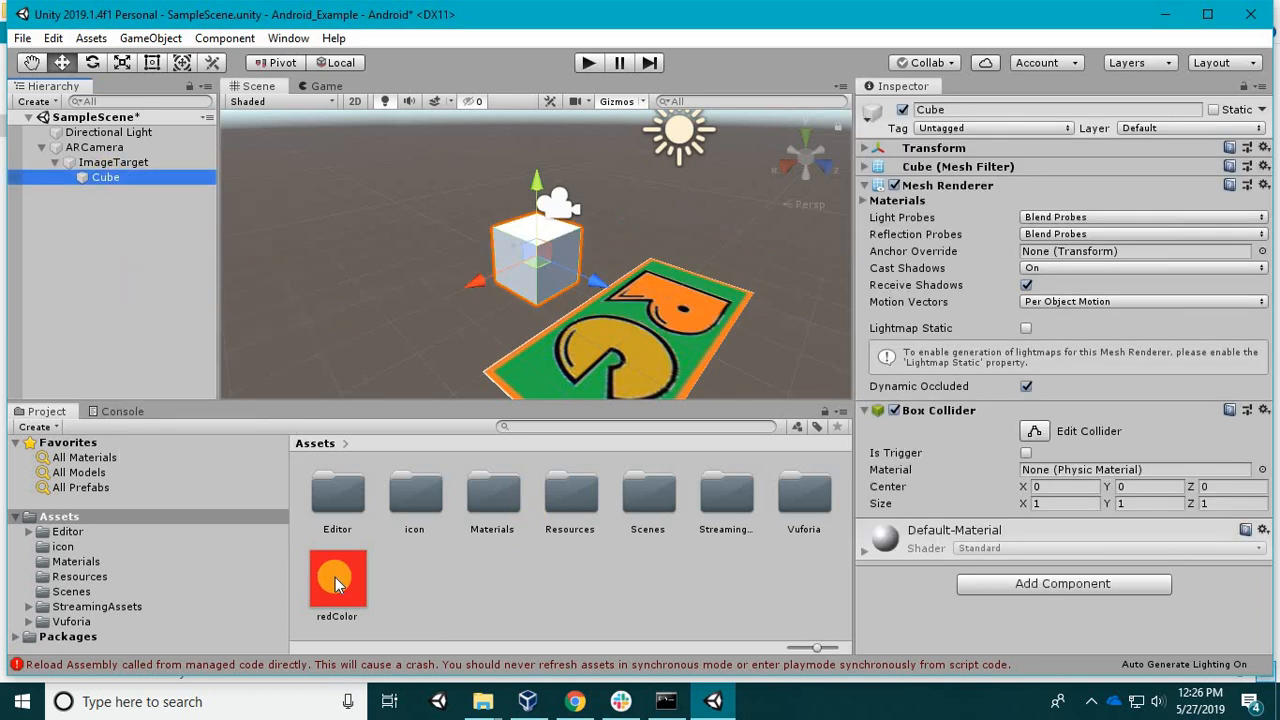
# Apply the redColor texture to the cube and move the cube over the image target.
pyautogui.click(545, 269)
pyautogui.moveTo(595, 285); pyautogui.dragTo(674, 302)
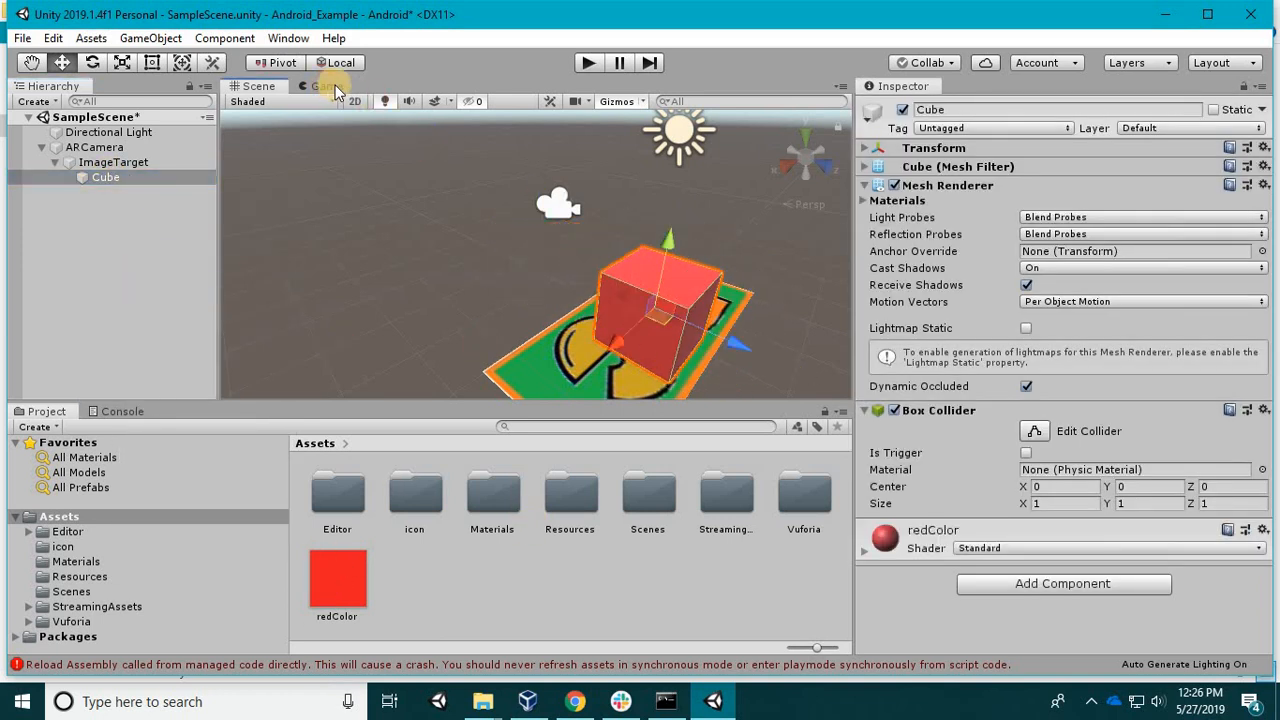
# Shift the cube along its X axis toward the middle of the image target, checking its placement in the Game view.
pyautogui.click(327, 87)
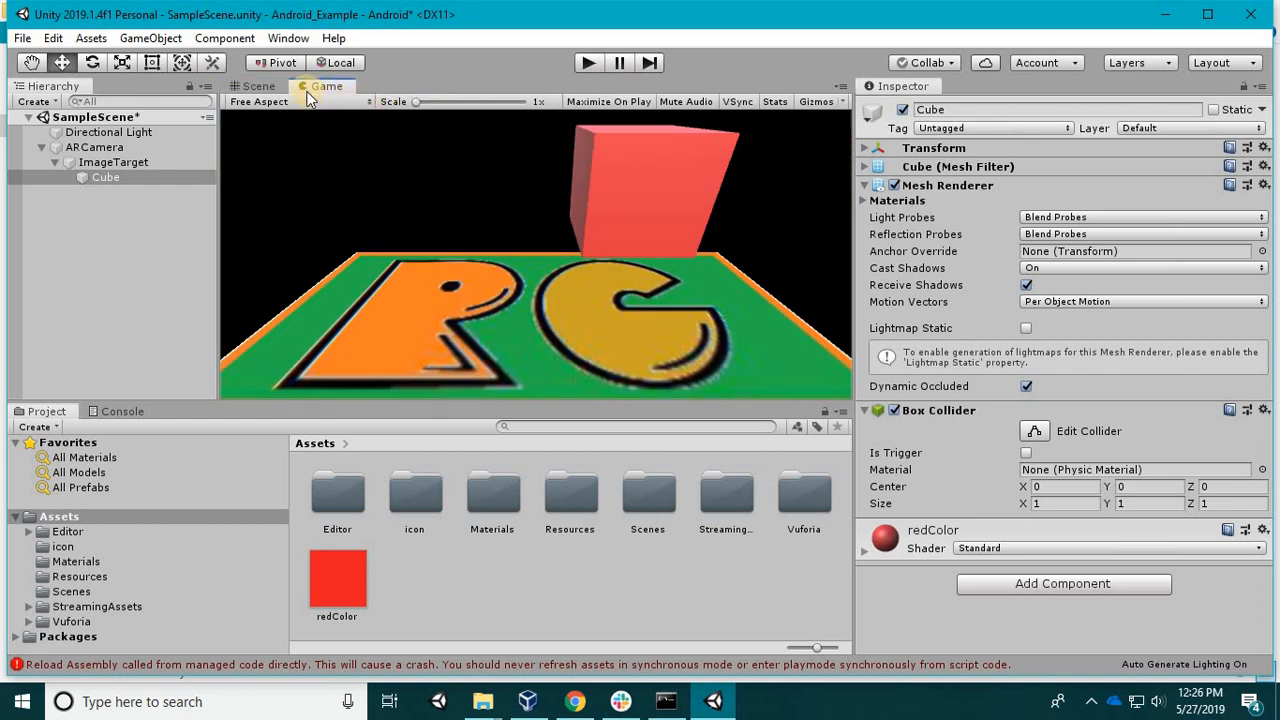
pyautogui.click(262, 87)
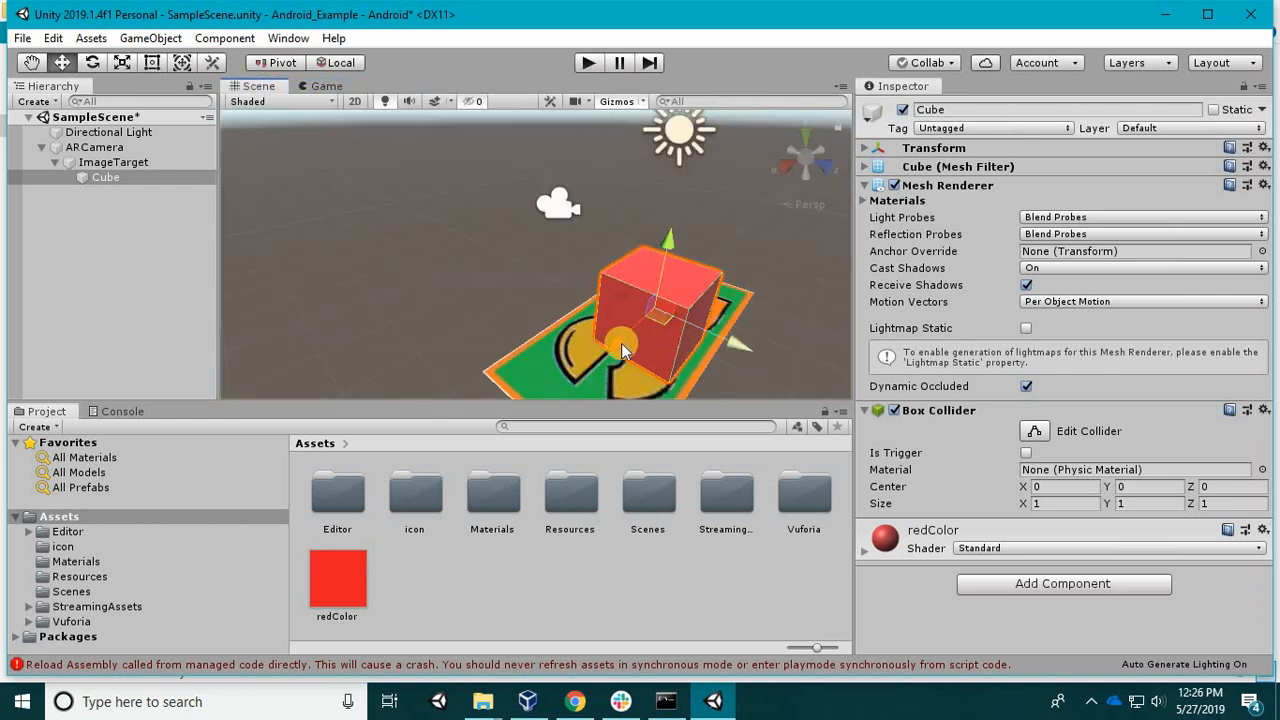
pyautogui.moveTo(621, 343)
pyautogui.mouseDown()
pyautogui.moveTo(632, 337)
pyautogui.moveTo(617, 317)
pyautogui.moveTo(632, 325)
pyautogui.mouseUp()
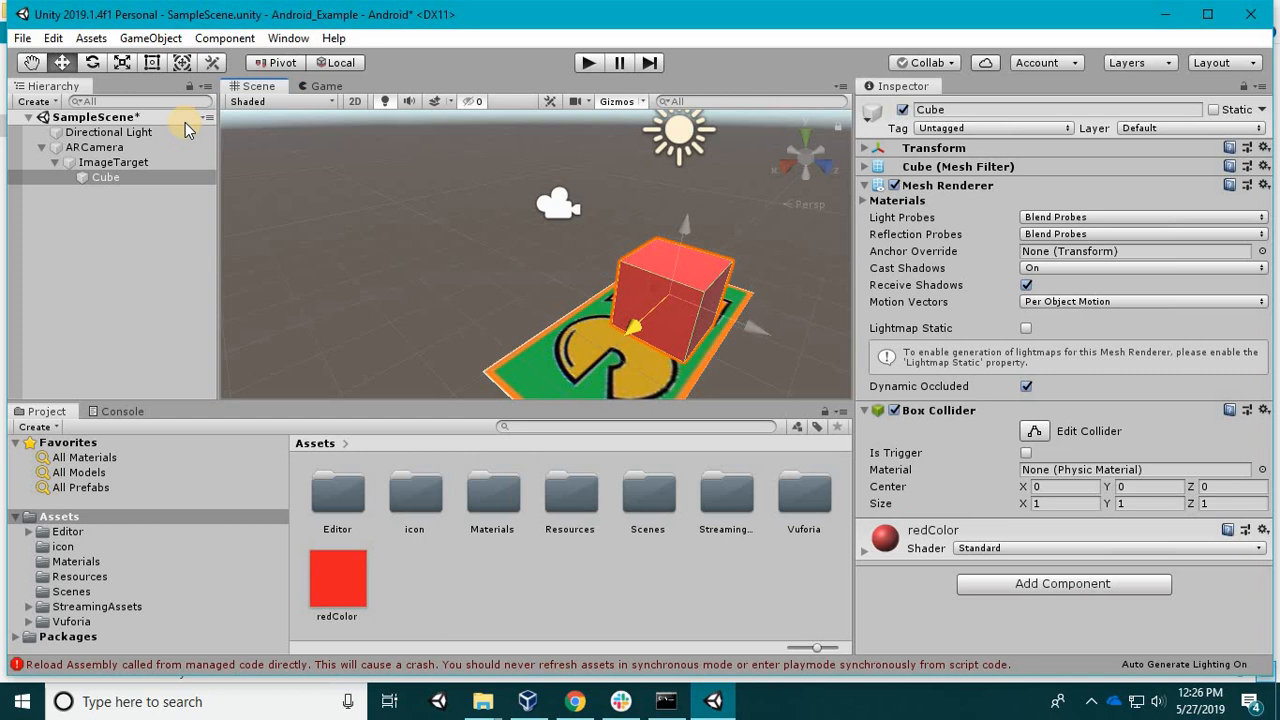
pyautogui.click(330, 87)
pyautogui.click(259, 86)
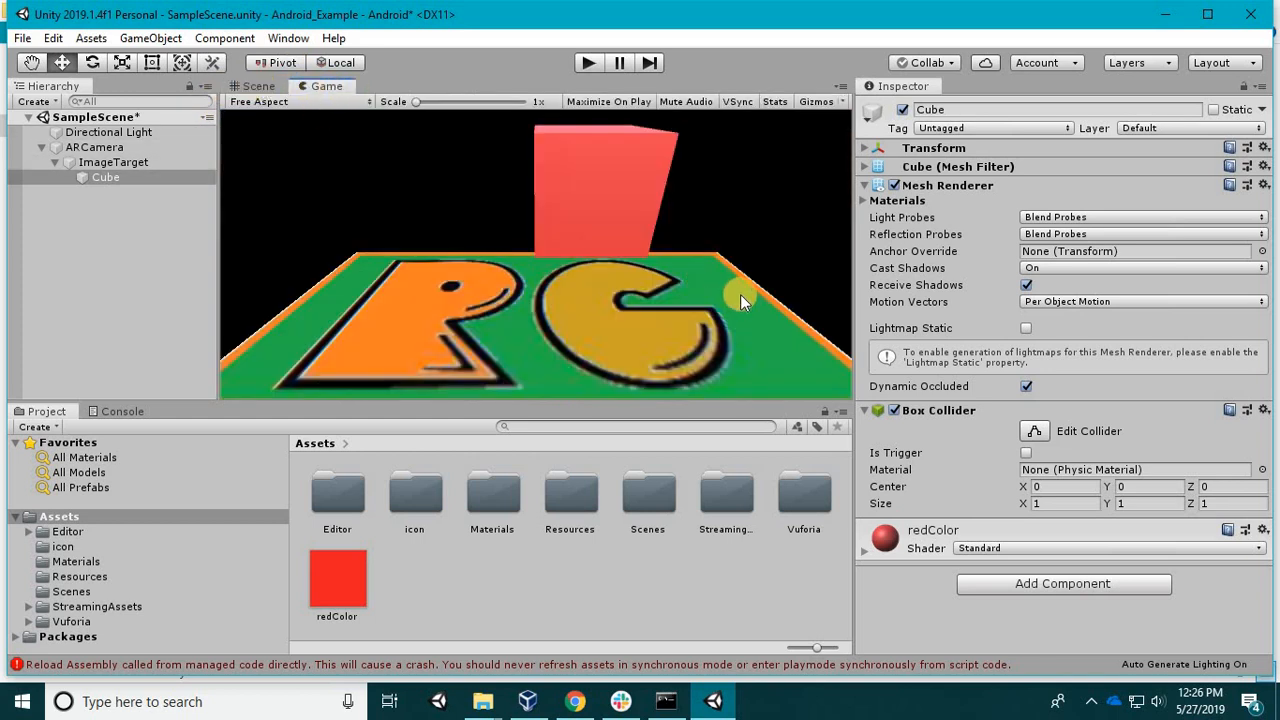
pyautogui.click(329, 84)
pyautogui.click(272, 88)
pyautogui.click(655, 306)
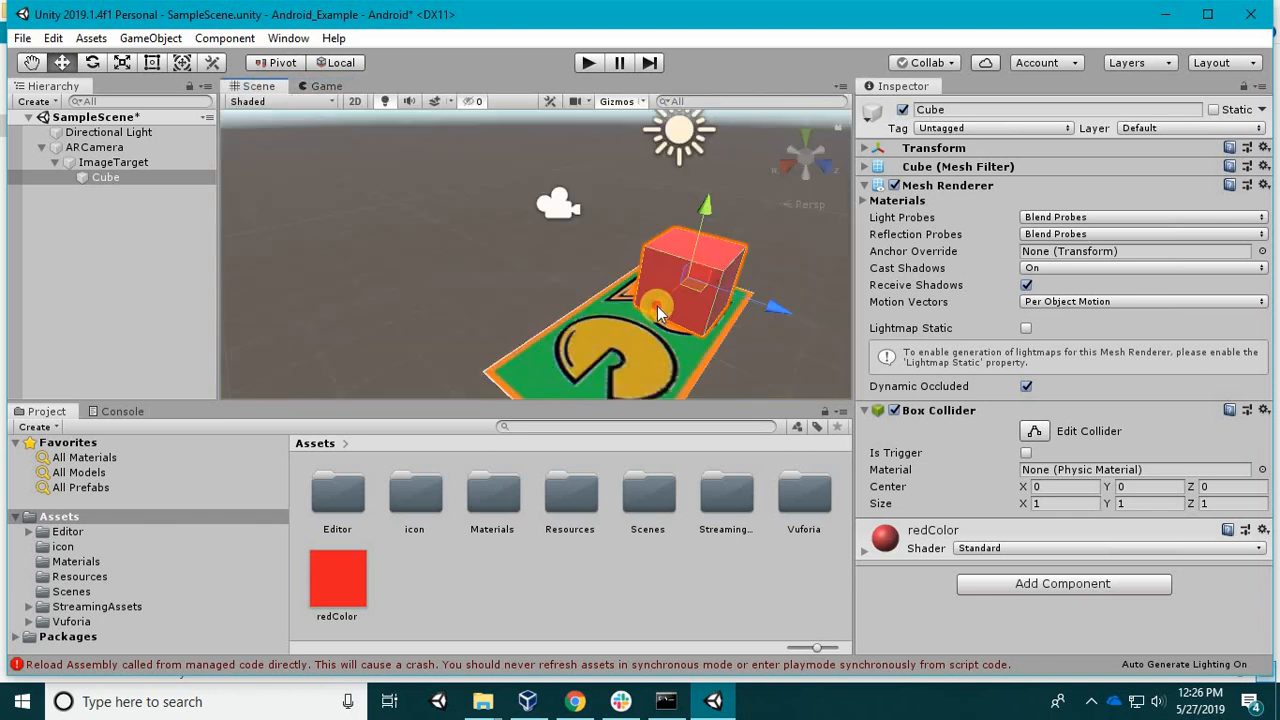
# Unparent the ImageTarget, move the ARCamera back from the cube, and nest the ImageTarget under the ARCamera again.
pyautogui.click(300, 80)
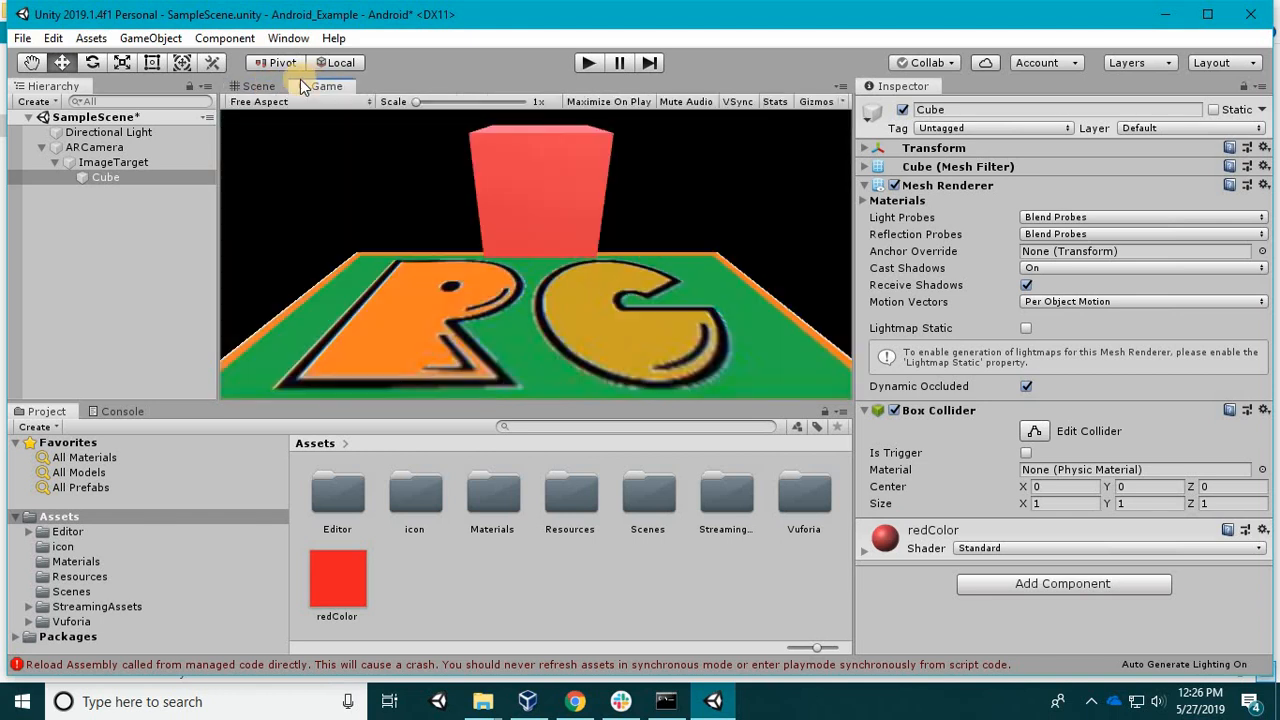
pyautogui.click(272, 88)
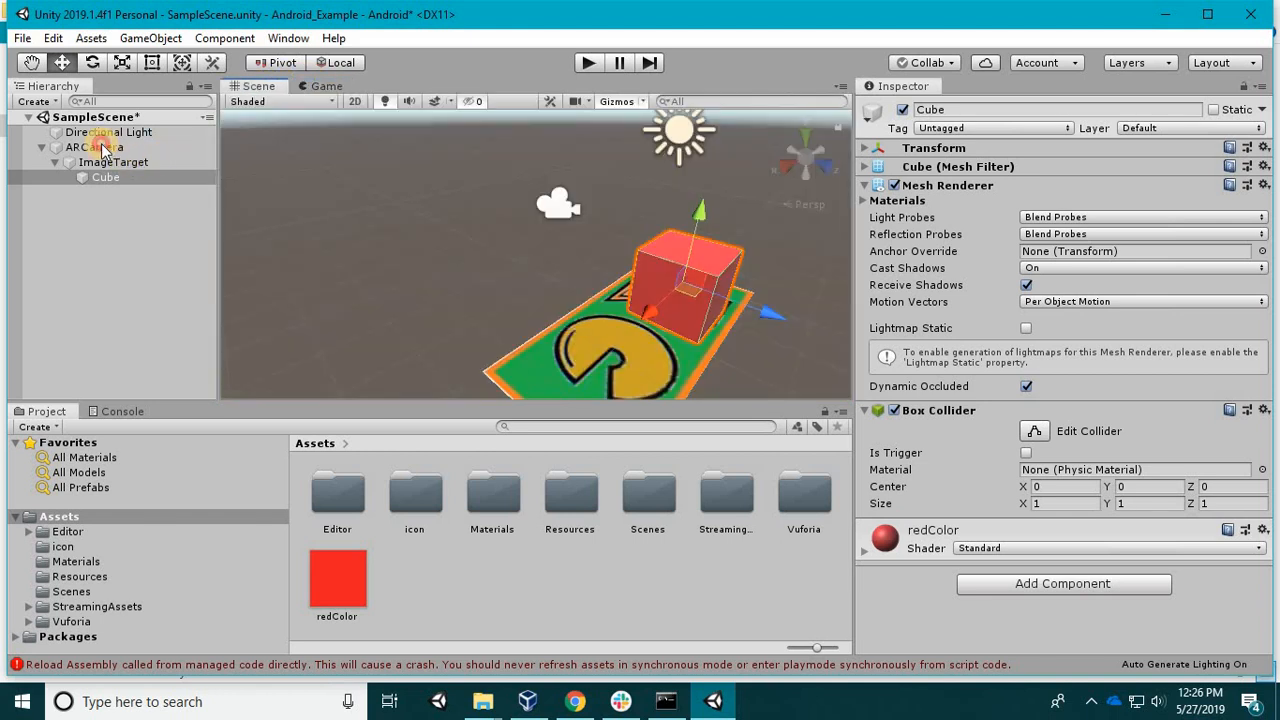
pyautogui.click(600, 250)
pyautogui.moveTo(602, 249); pyautogui.dragTo(587, 250)
pyautogui.moveTo(113, 162); pyautogui.dragTo(45, 228)
pyautogui.click(594, 250)
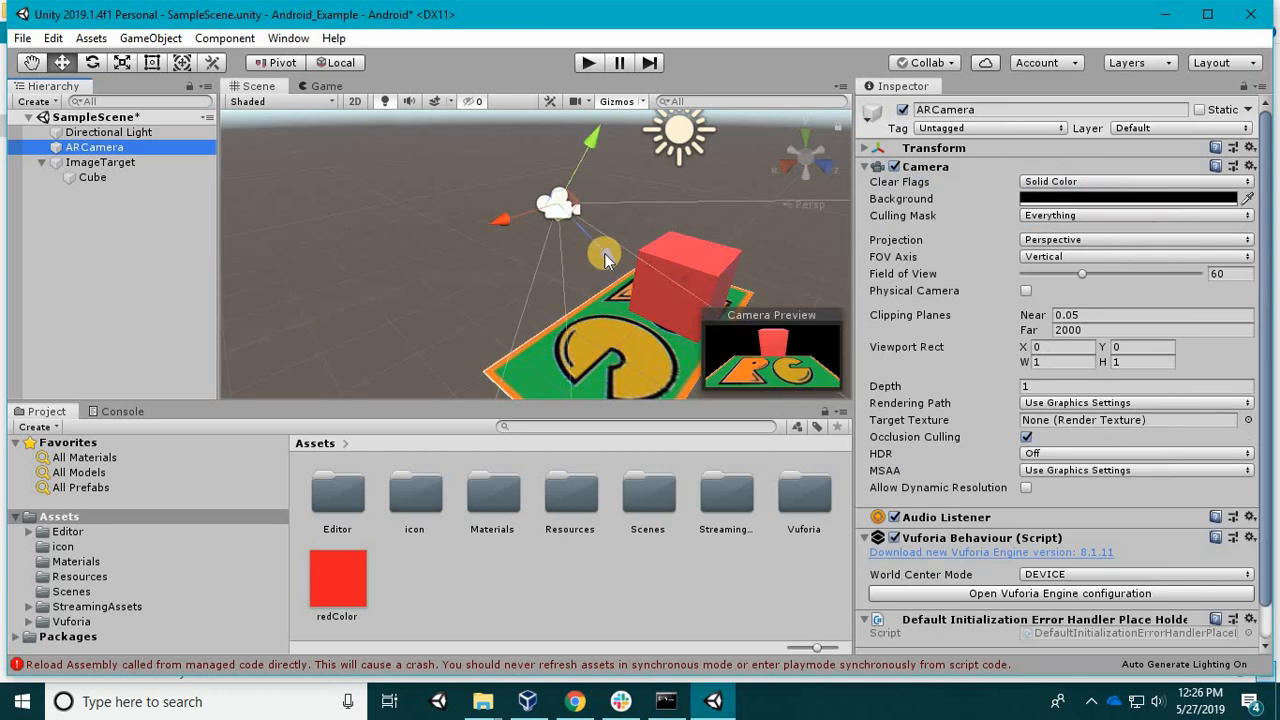
pyautogui.moveTo(594, 252); pyautogui.dragTo(508, 210)
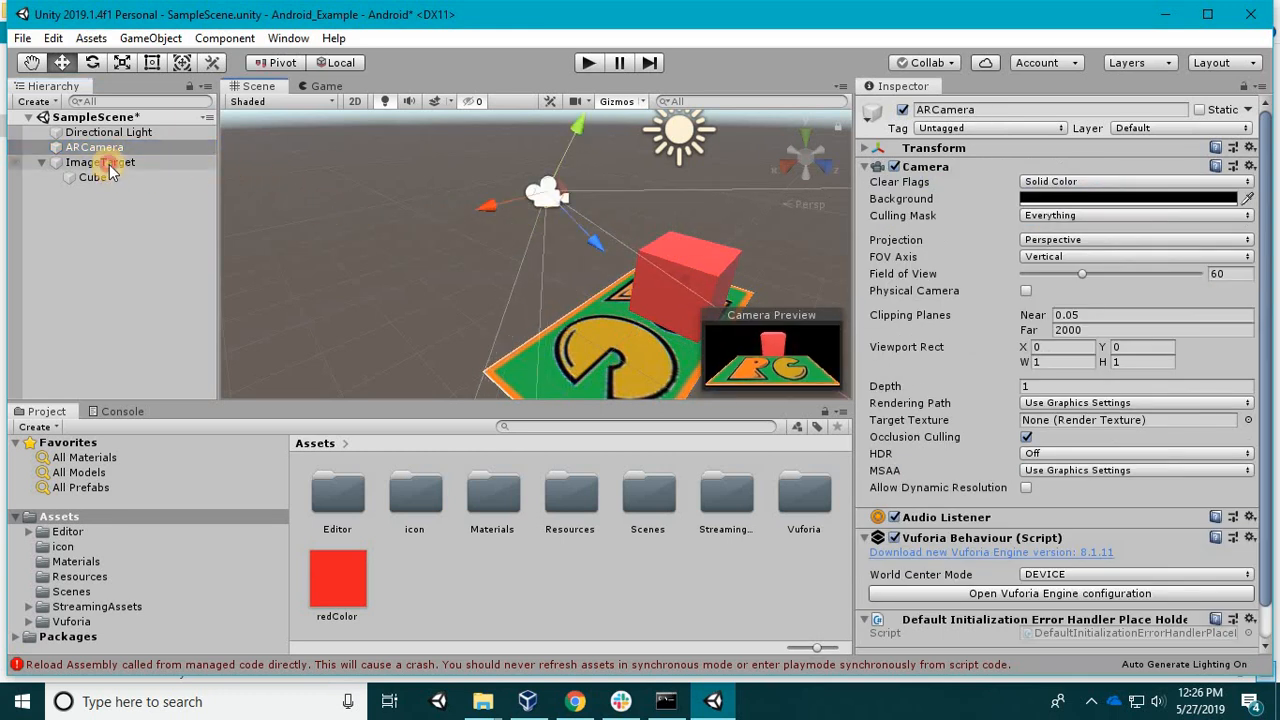
pyautogui.moveTo(110, 163); pyautogui.dragTo(125, 149)
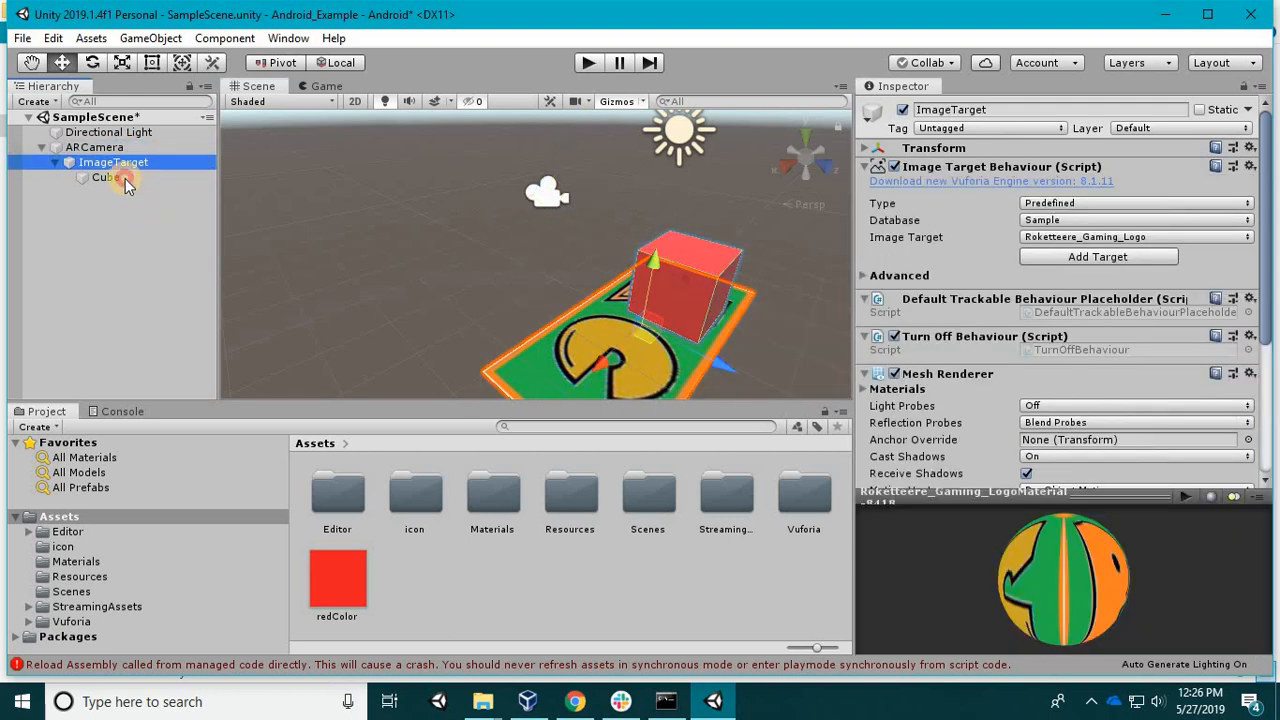
# Create a folder named Script in Assets and open it.
pyautogui.click(125, 178)
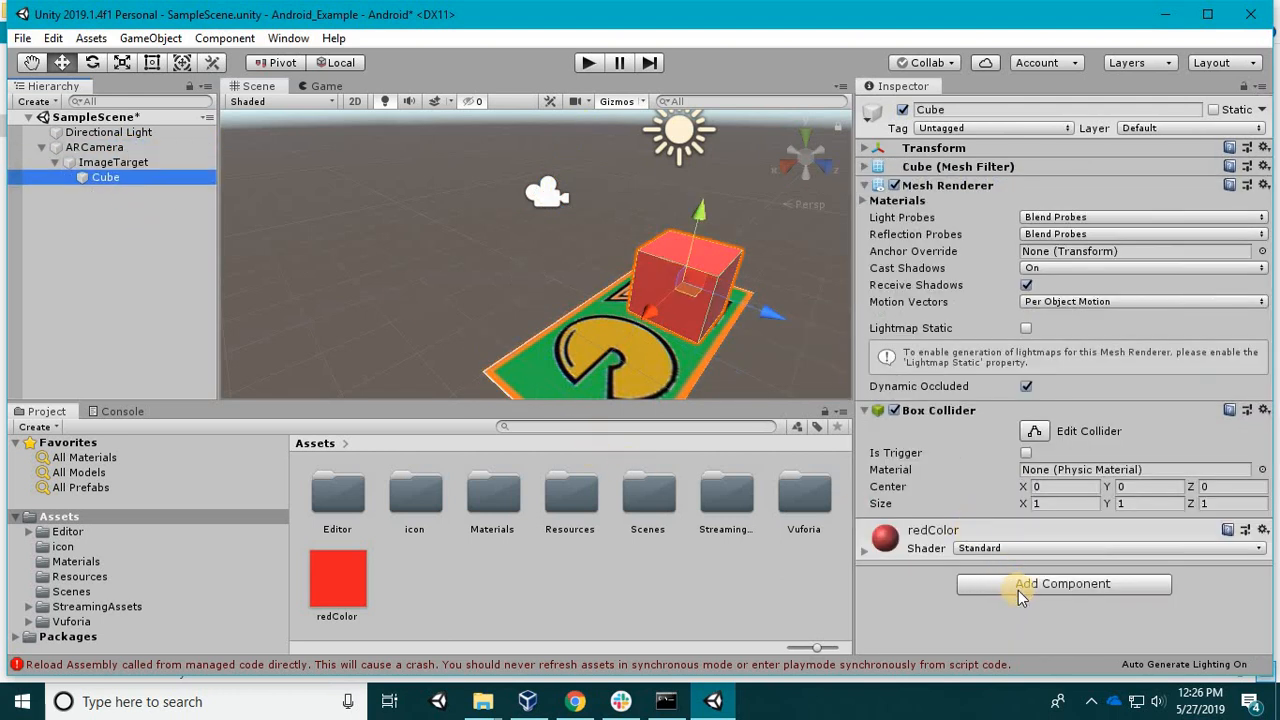
pyautogui.click(710, 575)
pyautogui.rightClick(492, 580)
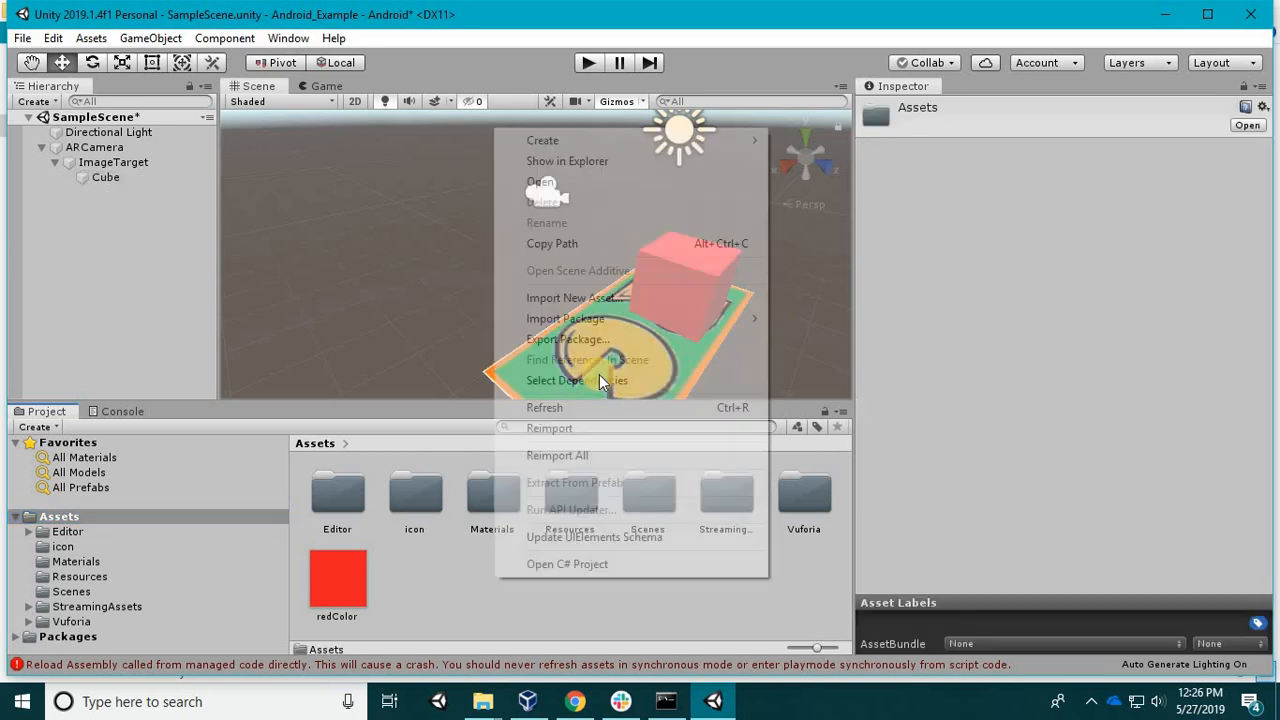
pyautogui.moveTo(750, 140)
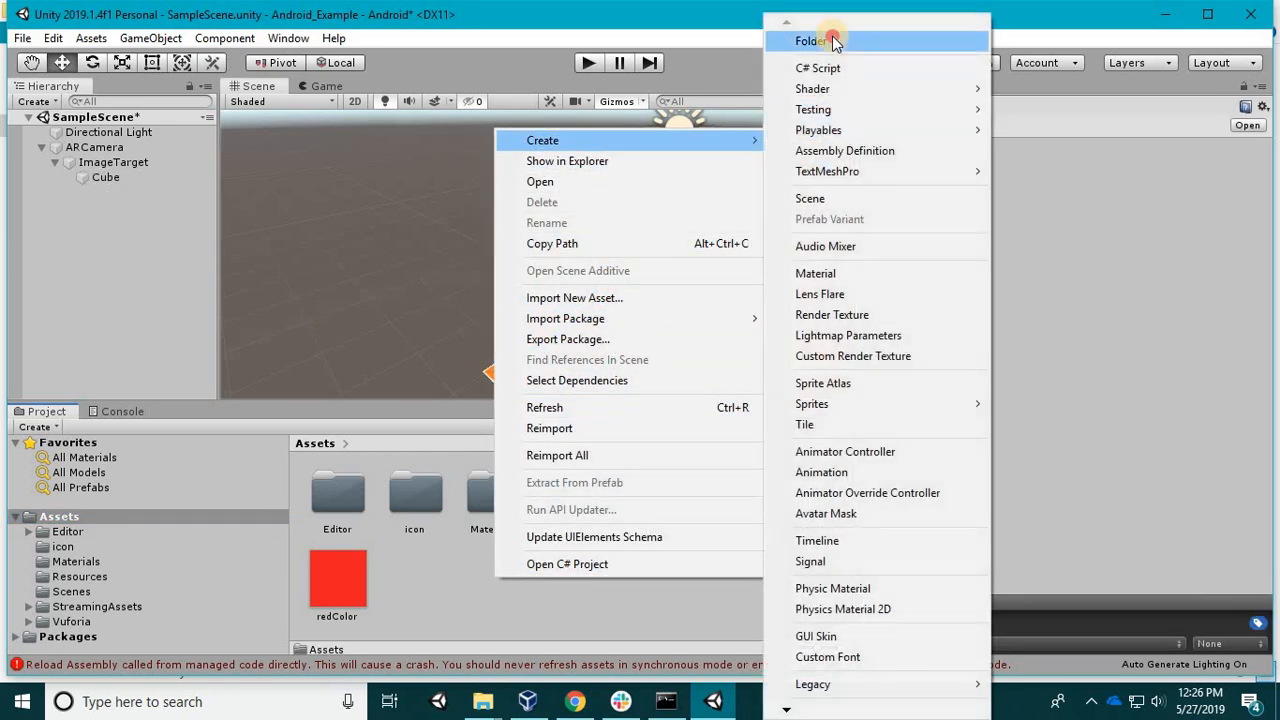
pyautogui.click(832, 40)
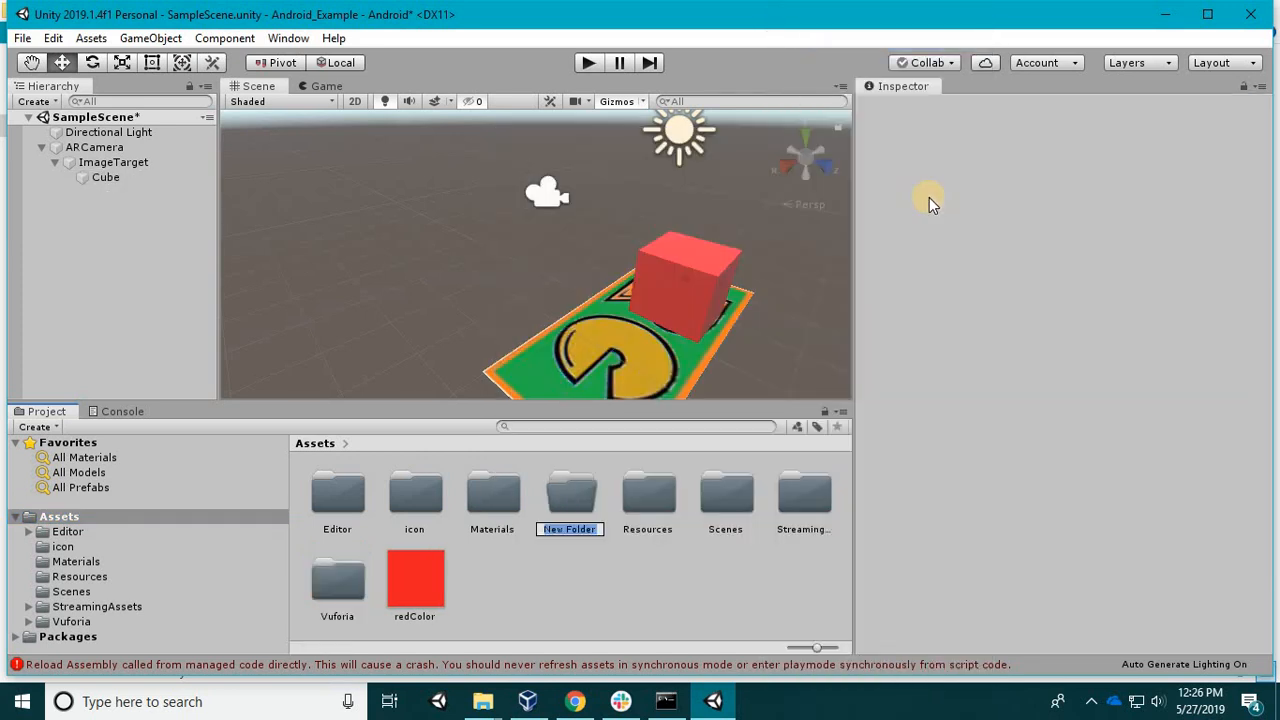
pyautogui.write('Script')
pyautogui.press('Return')
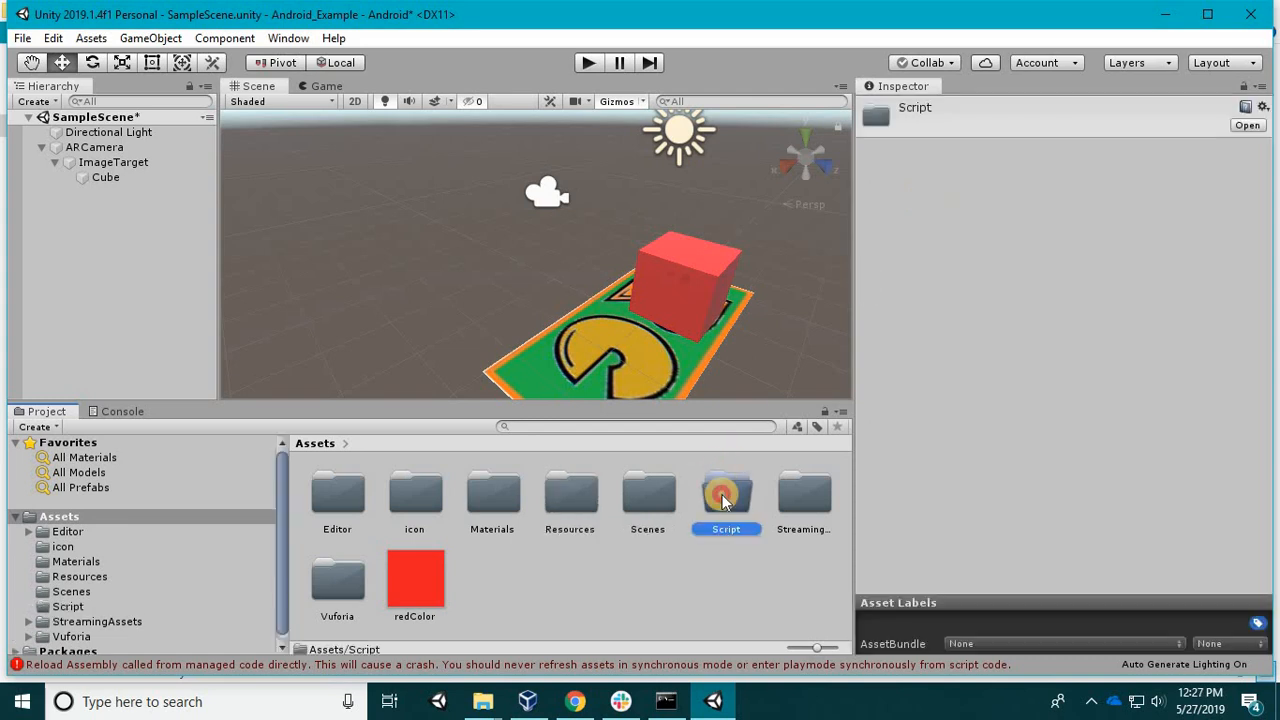
pyautogui.doubleClick(722, 494)
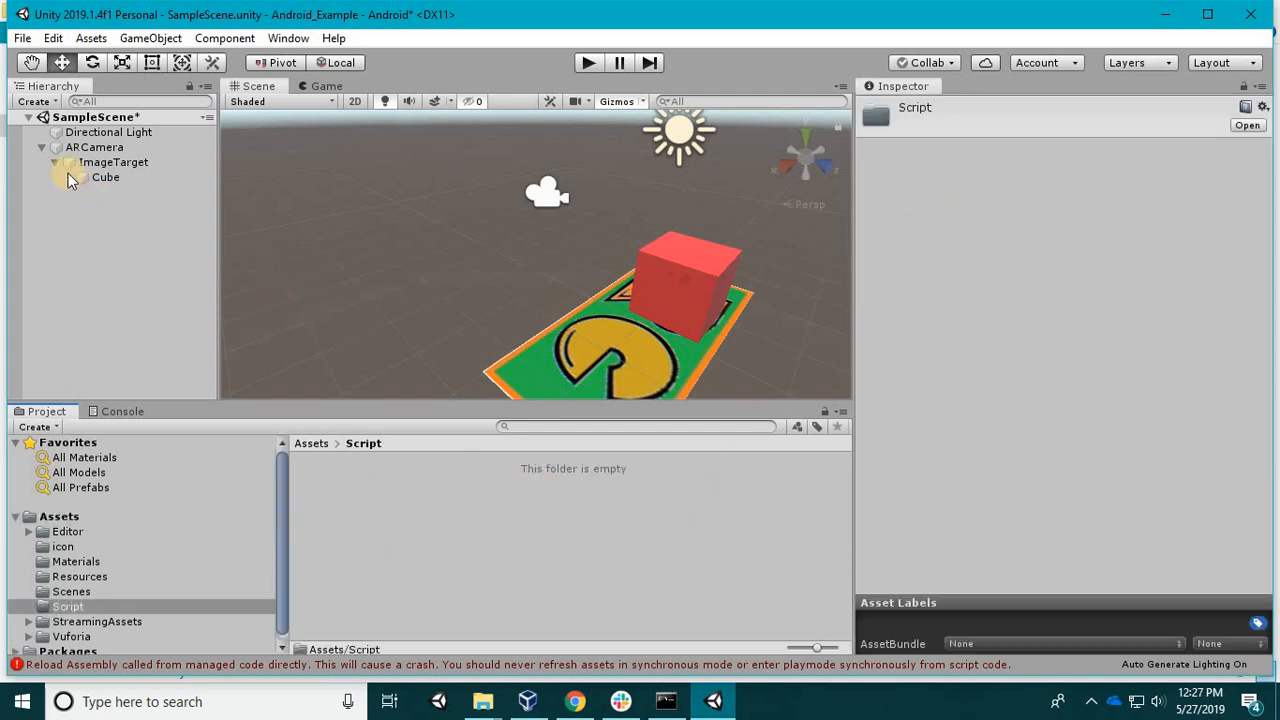
# Add a new script component named Rotate to the cube.
pyautogui.click(103, 178)
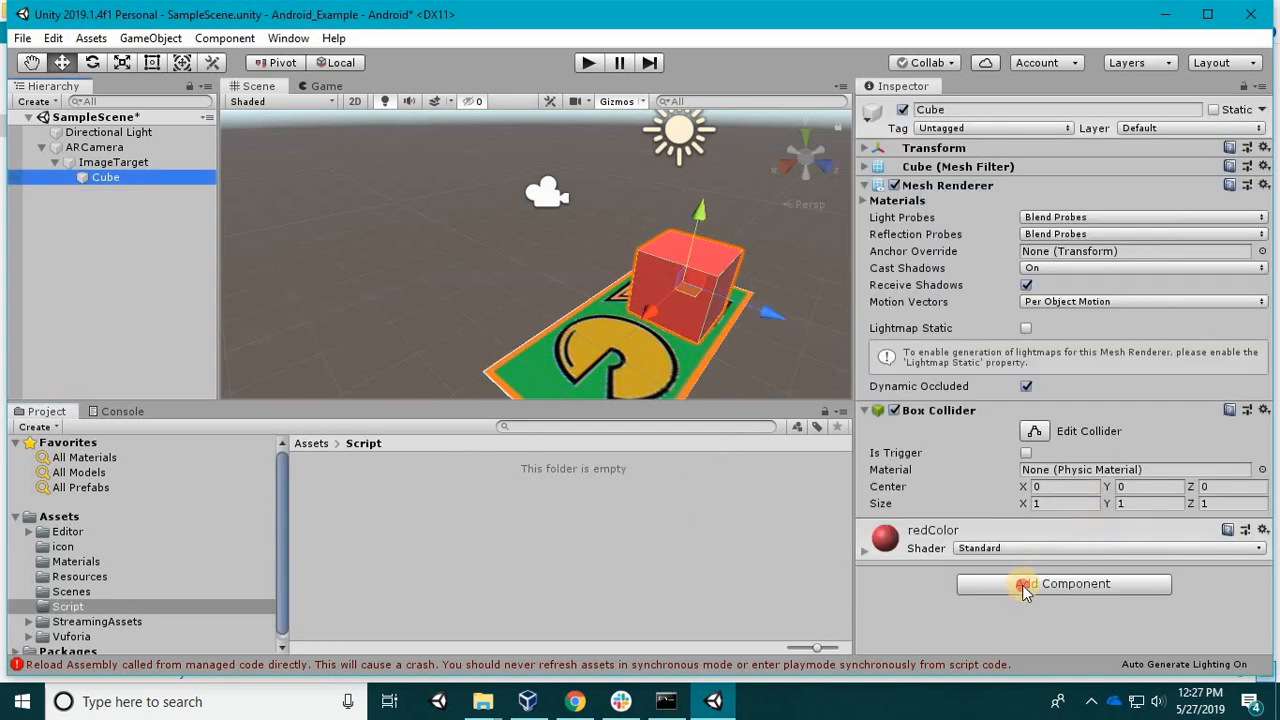
pyautogui.click(1025, 587)
pyautogui.press('Return')
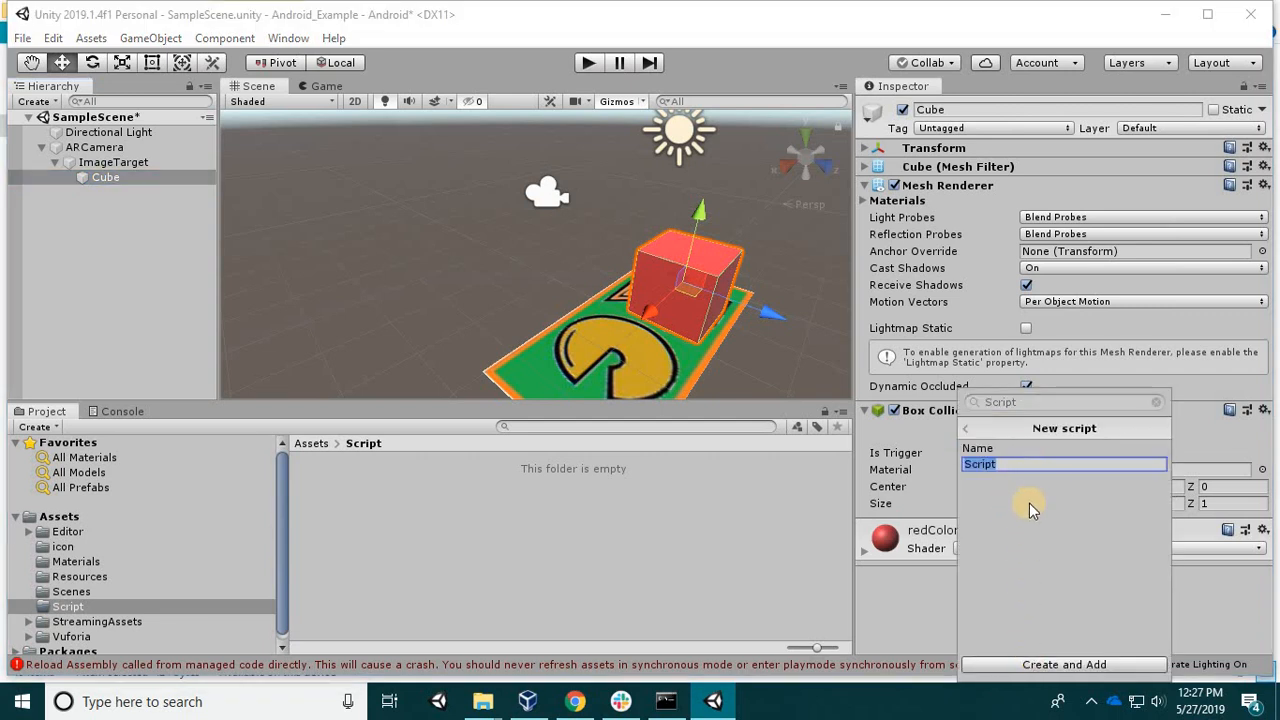
pyautogui.click(1045, 443)
pyautogui.click(1035, 450)
pyautogui.write('Rotate')
pyautogui.press('Return')
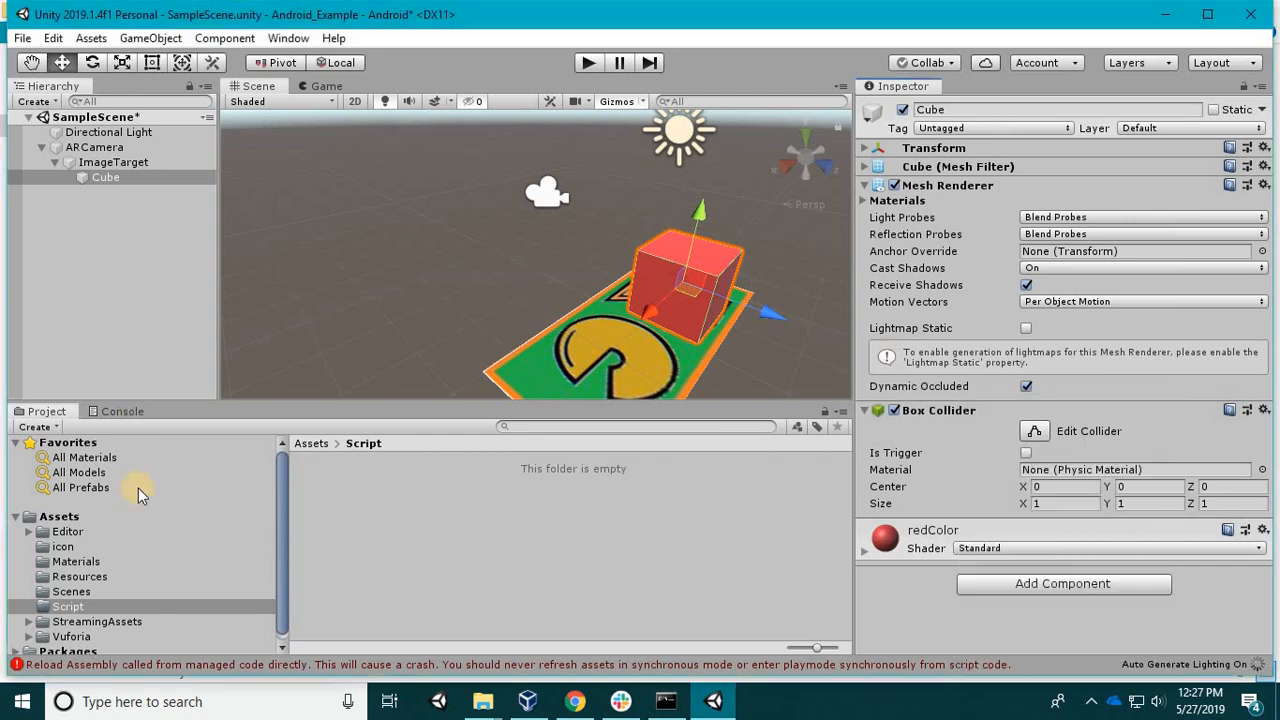
# Move the Rotate script from Assets into the Script folder and open that folder.
pyautogui.click(86, 514)
pyautogui.moveTo(505, 588); pyautogui.dragTo(728, 506)
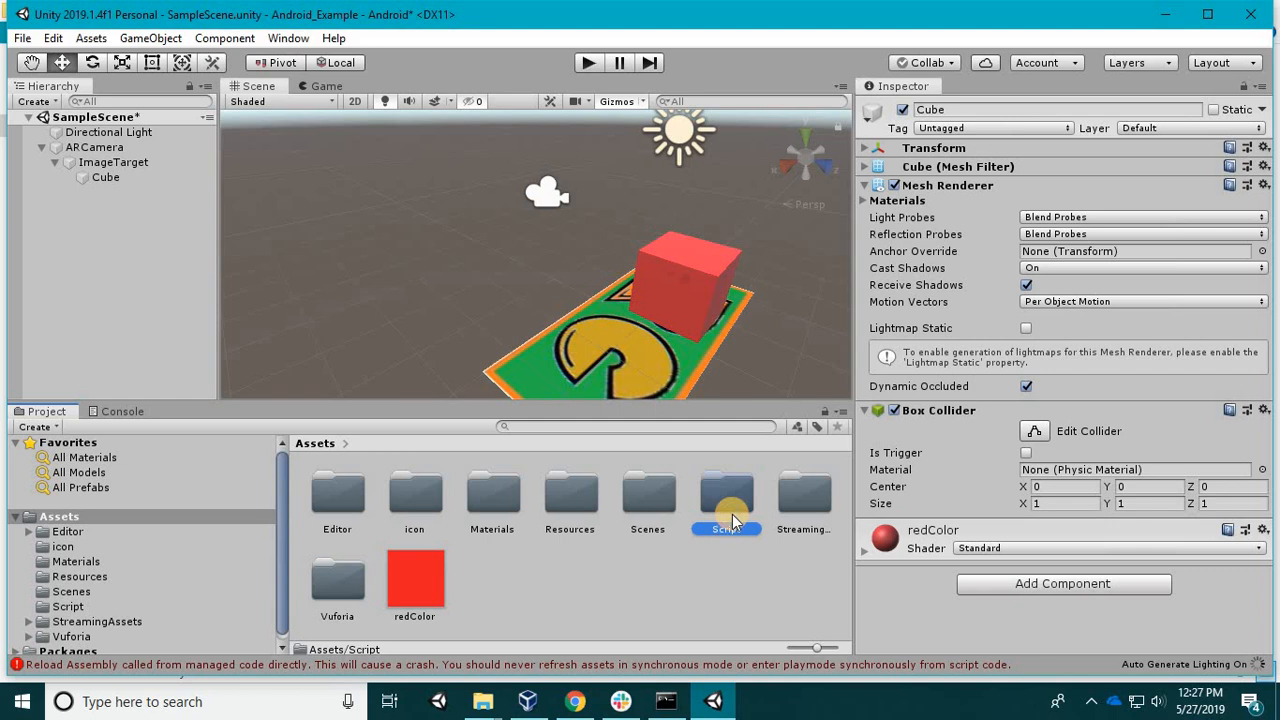
pyautogui.doubleClick(731, 497)
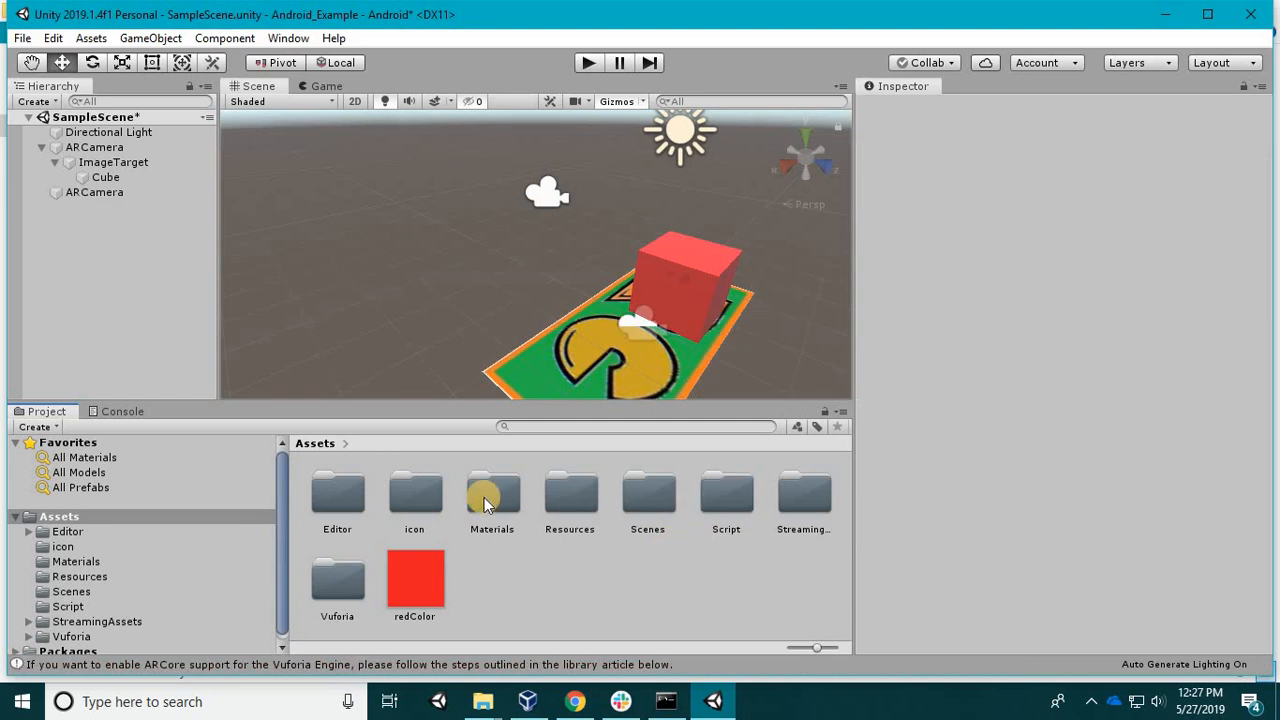
# Open the C# project from the Rotate script and switch to Visual Studio.
pyautogui.rightClick(337, 493)
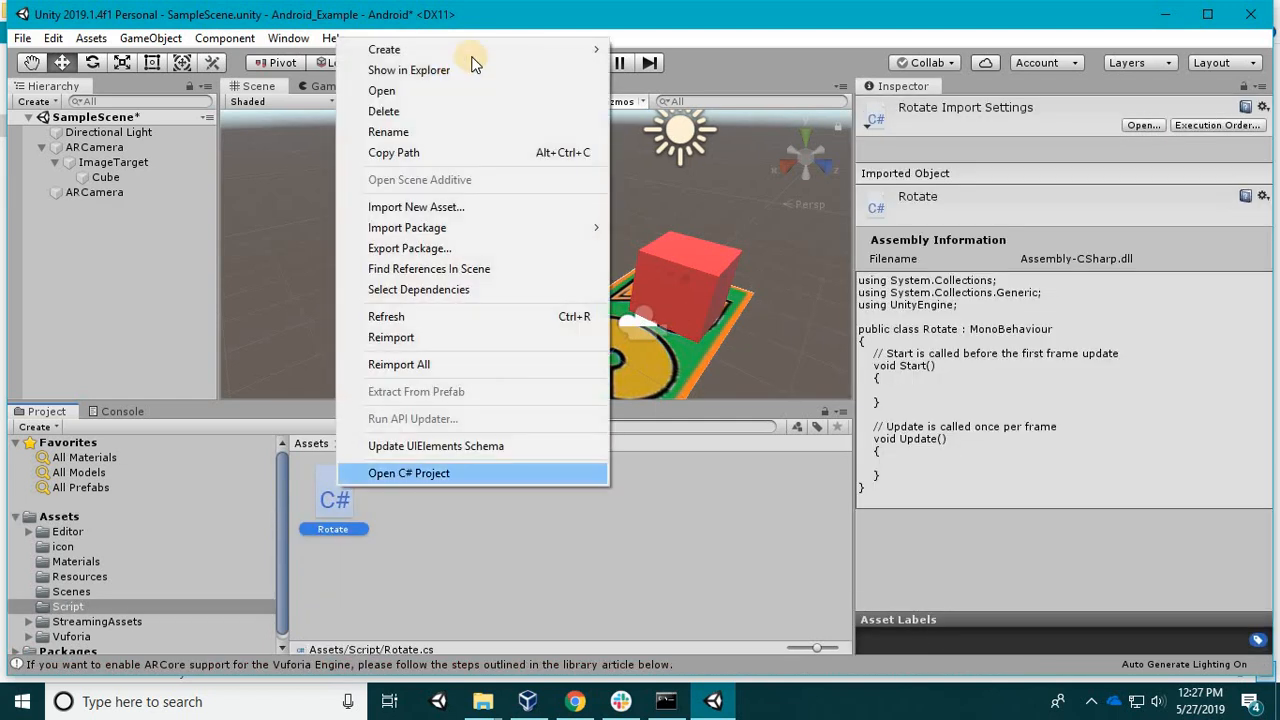
pyautogui.click(377, 479)
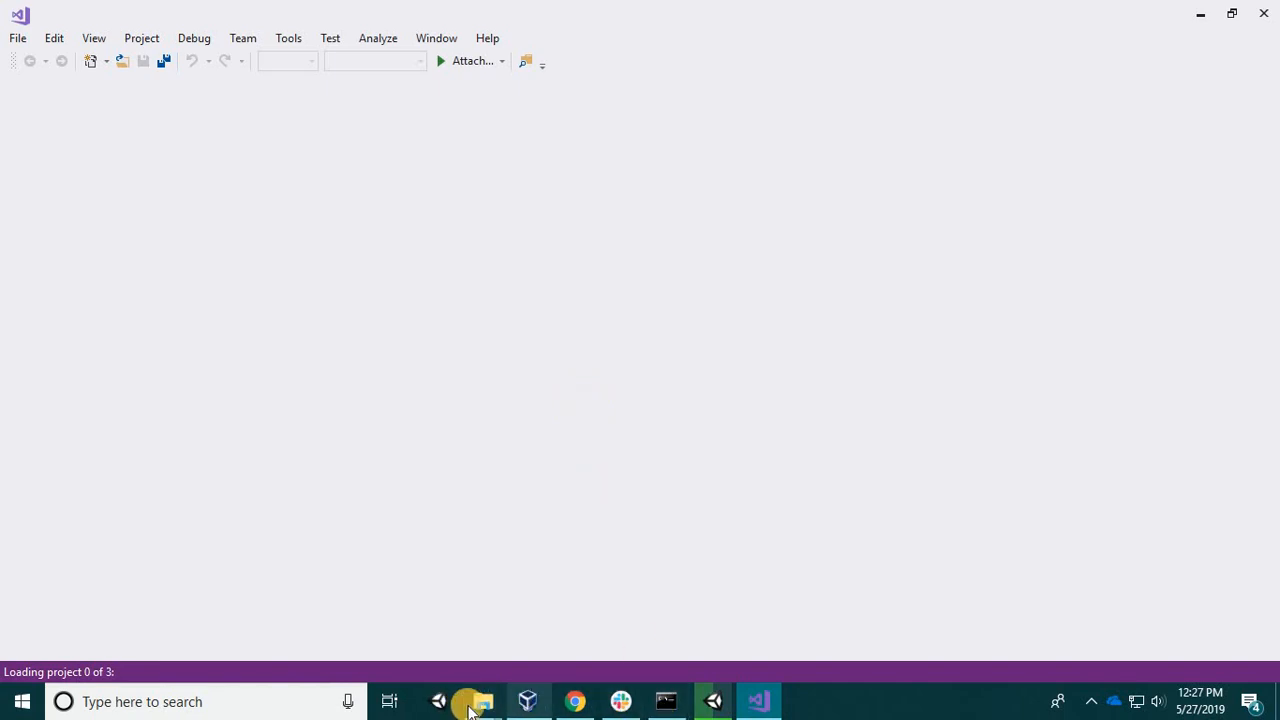
pyautogui.click(714, 701)
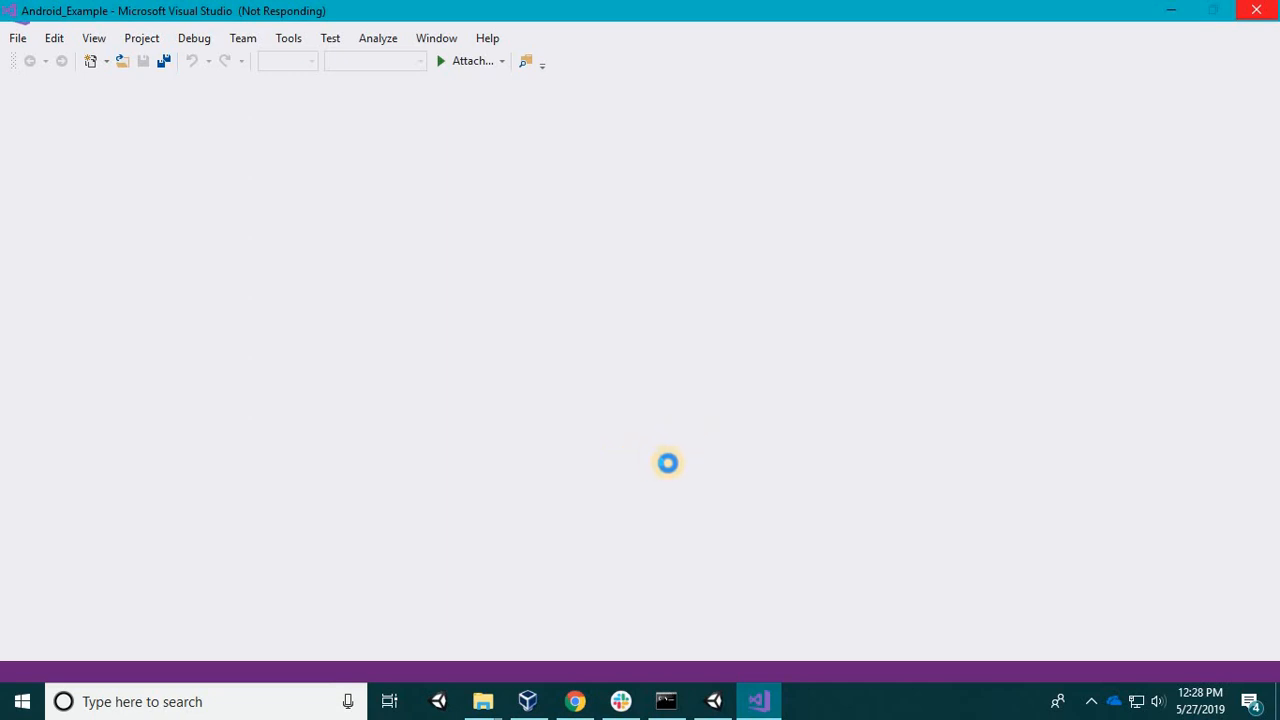
pyautogui.click(709, 705)
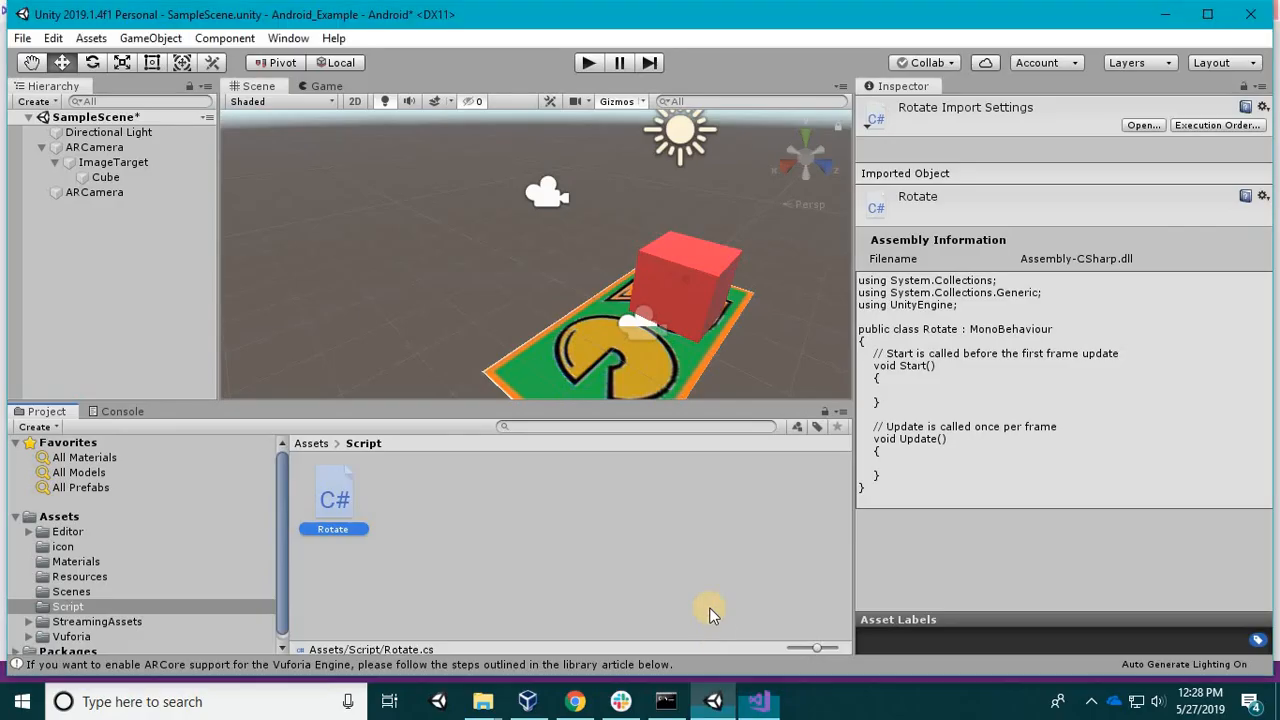
pyautogui.click(755, 702)
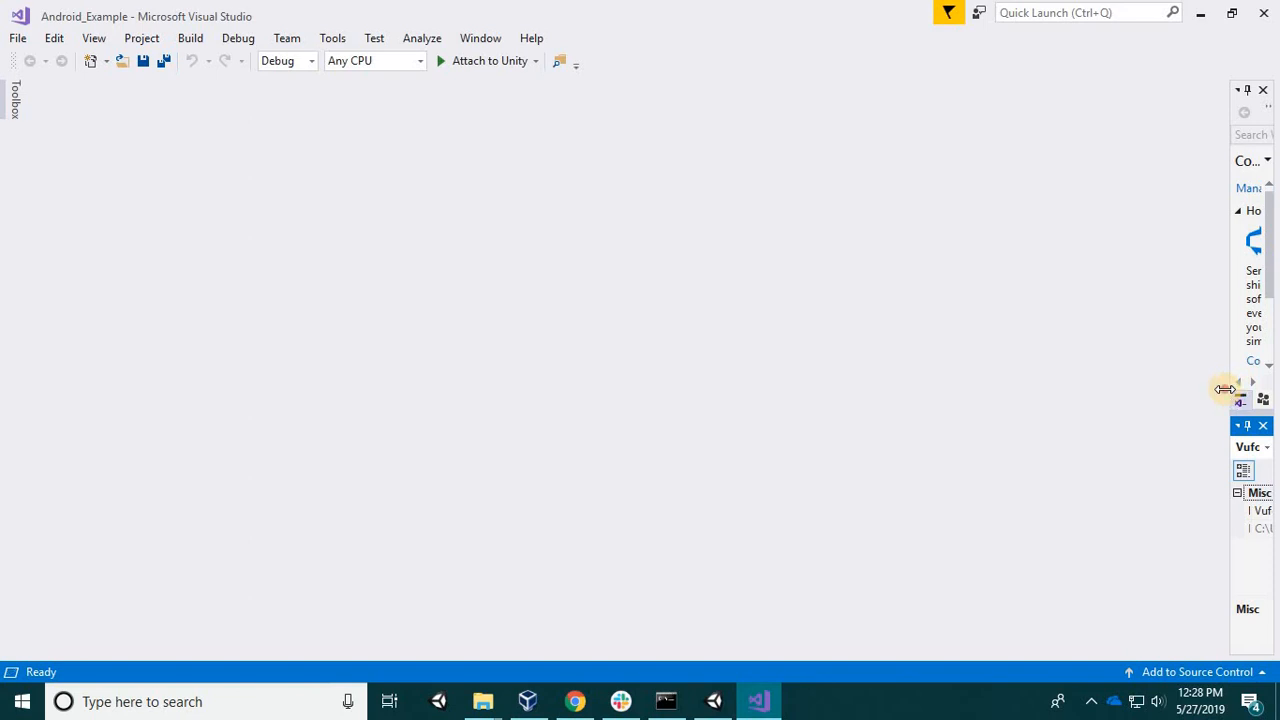
# Widen the docked tool windows and display the solution's project tree.
pyautogui.moveTo(1225, 389); pyautogui.dragTo(914, 380)
pyautogui.click(1019, 350)
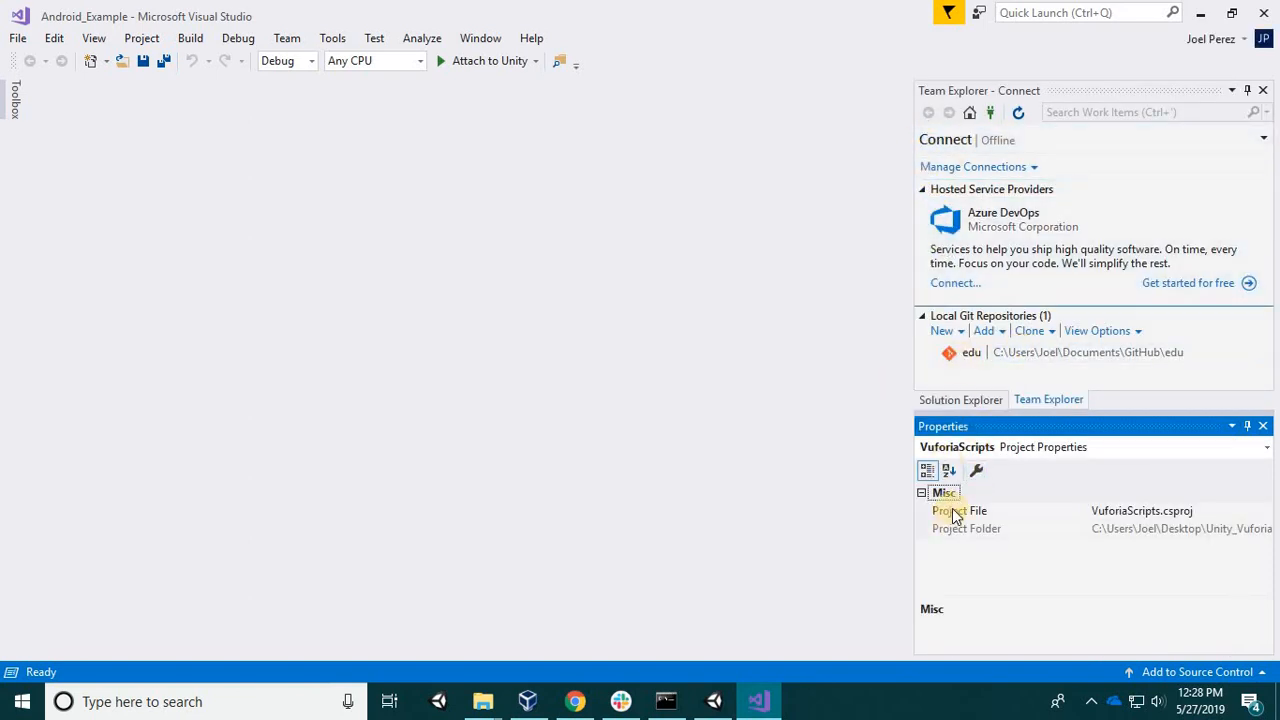
pyautogui.click(955, 512)
pyautogui.click(963, 528)
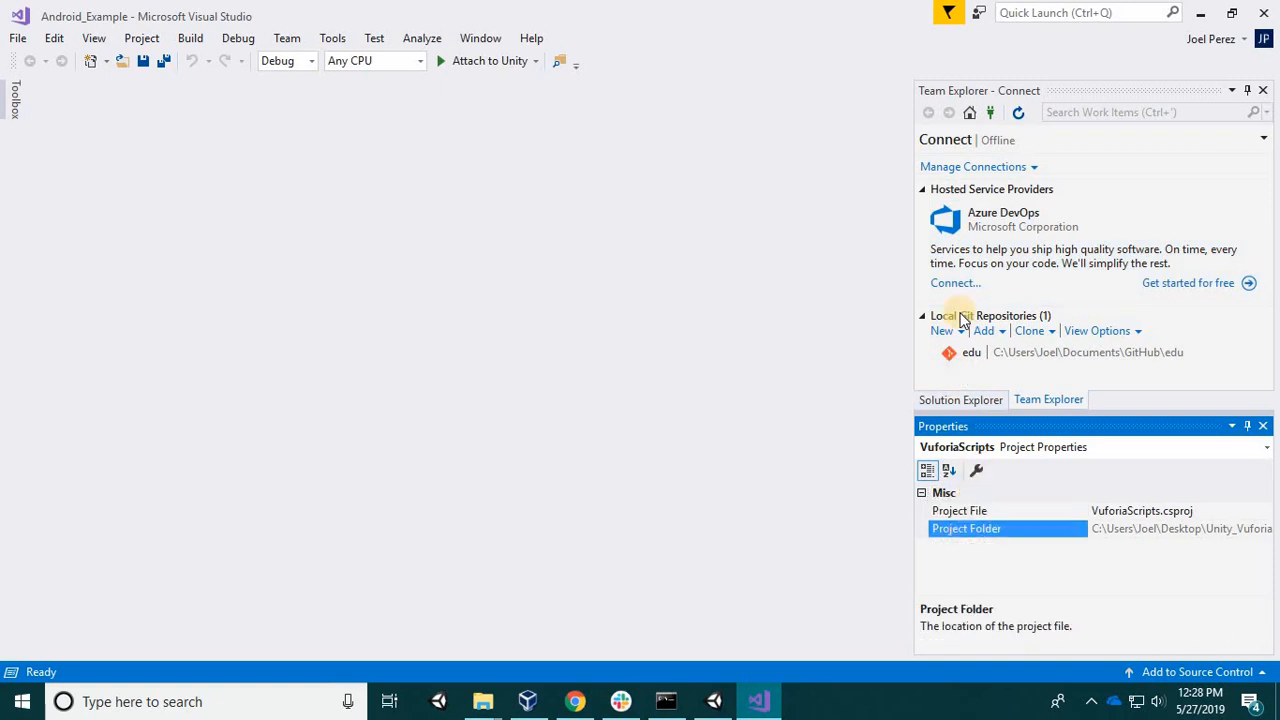
pyautogui.click(977, 399)
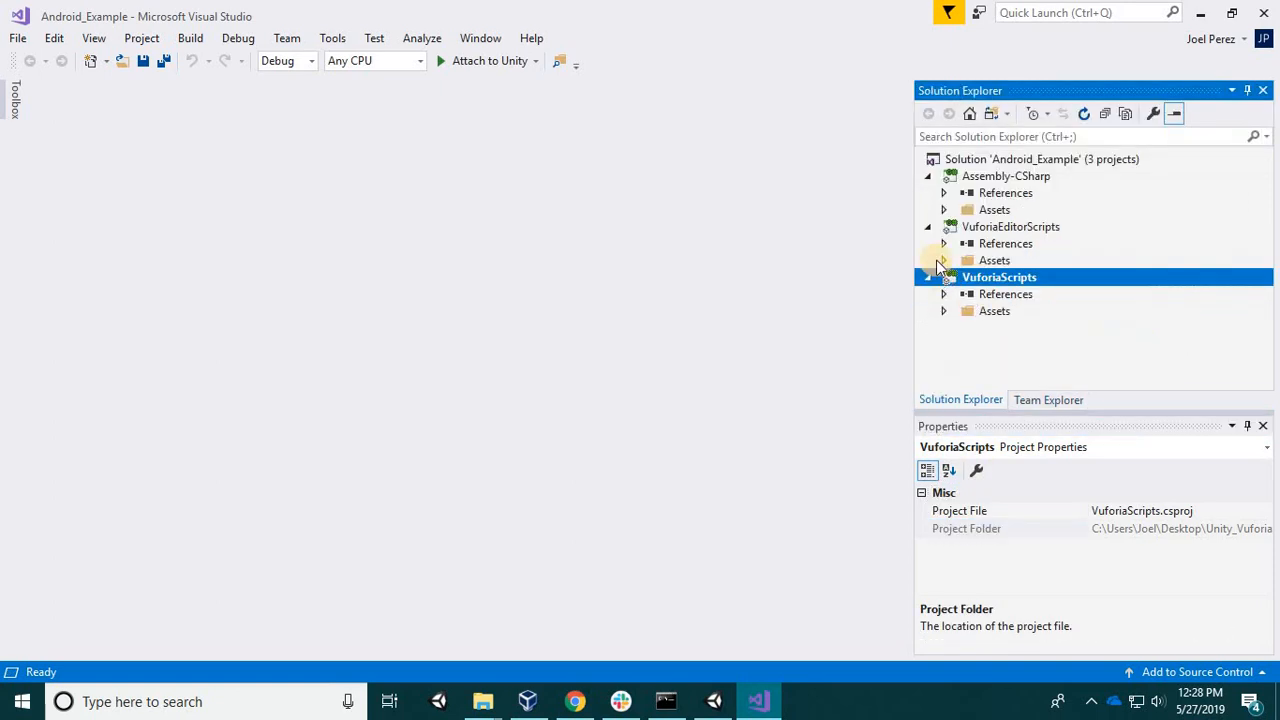
# Browse the VuforiaScripts project and open Rotate.cs from the Assets/Script folder of Assembly-CSharp.
pyautogui.click(932, 280)
pyautogui.click(944, 311)
pyautogui.click(962, 329)
pyautogui.click(978, 346)
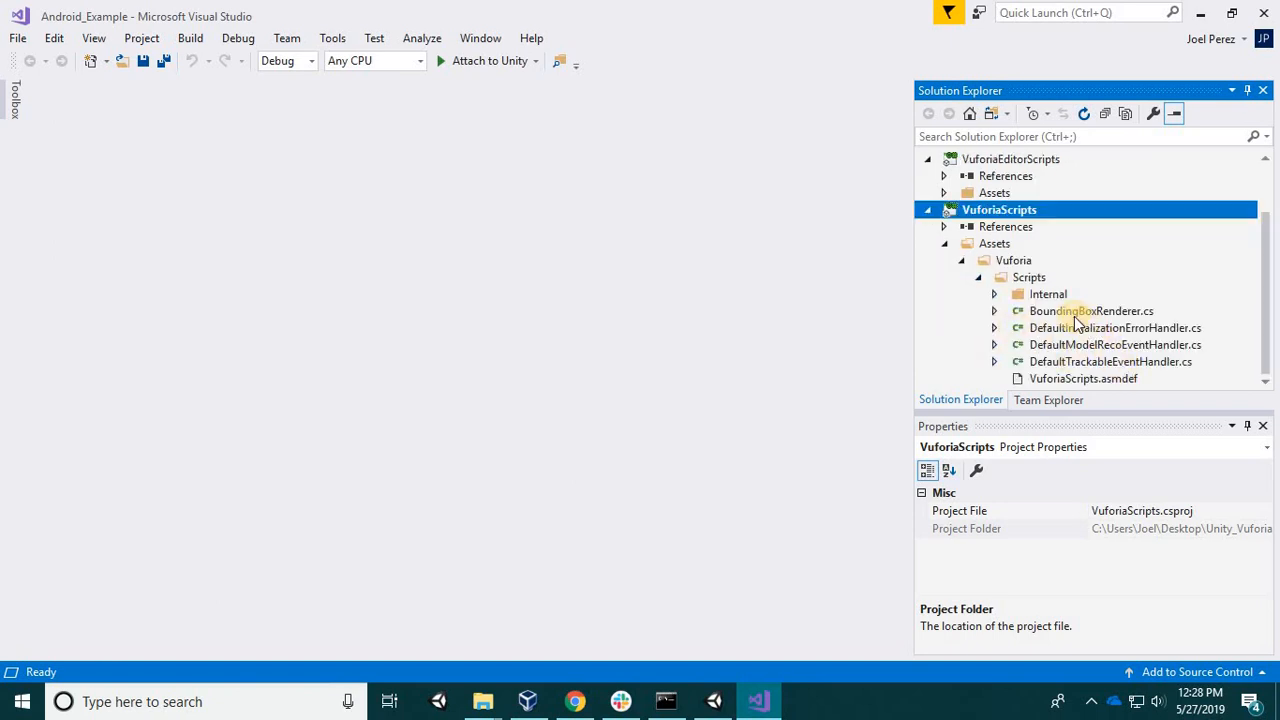
pyautogui.click(978, 278)
pyautogui.click(944, 210)
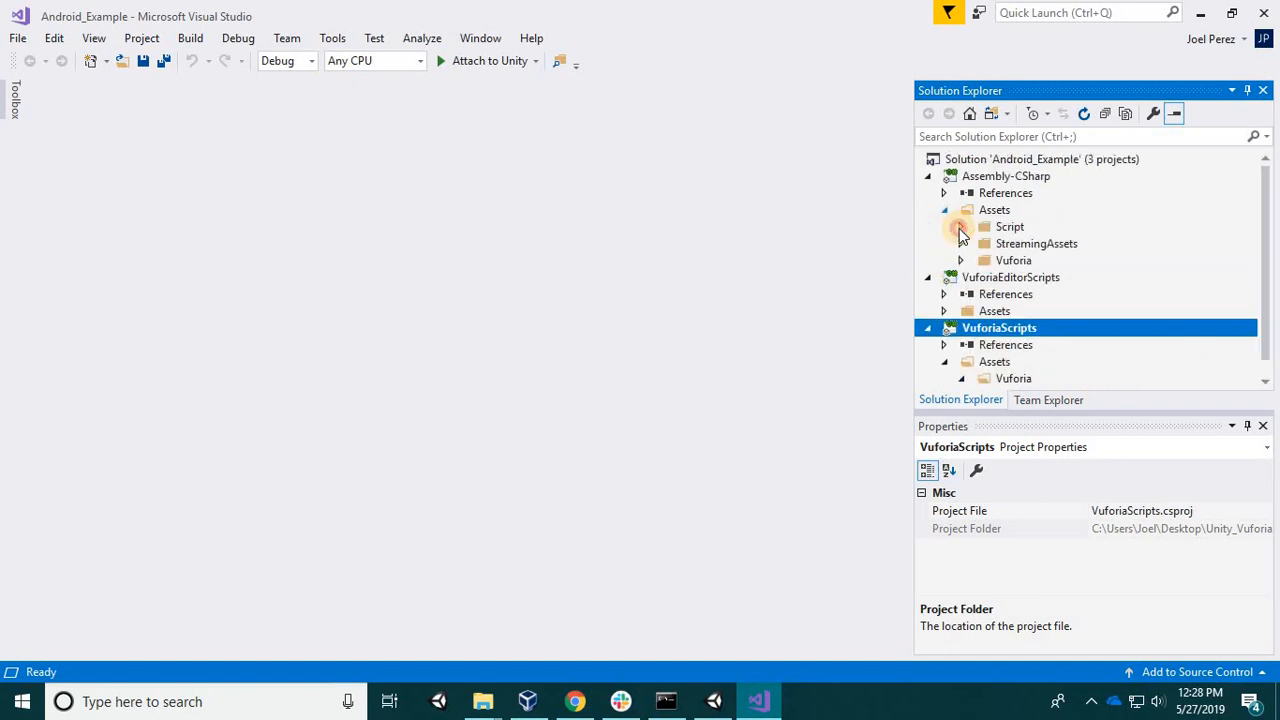
pyautogui.click(960, 228)
pyautogui.click(1024, 243)
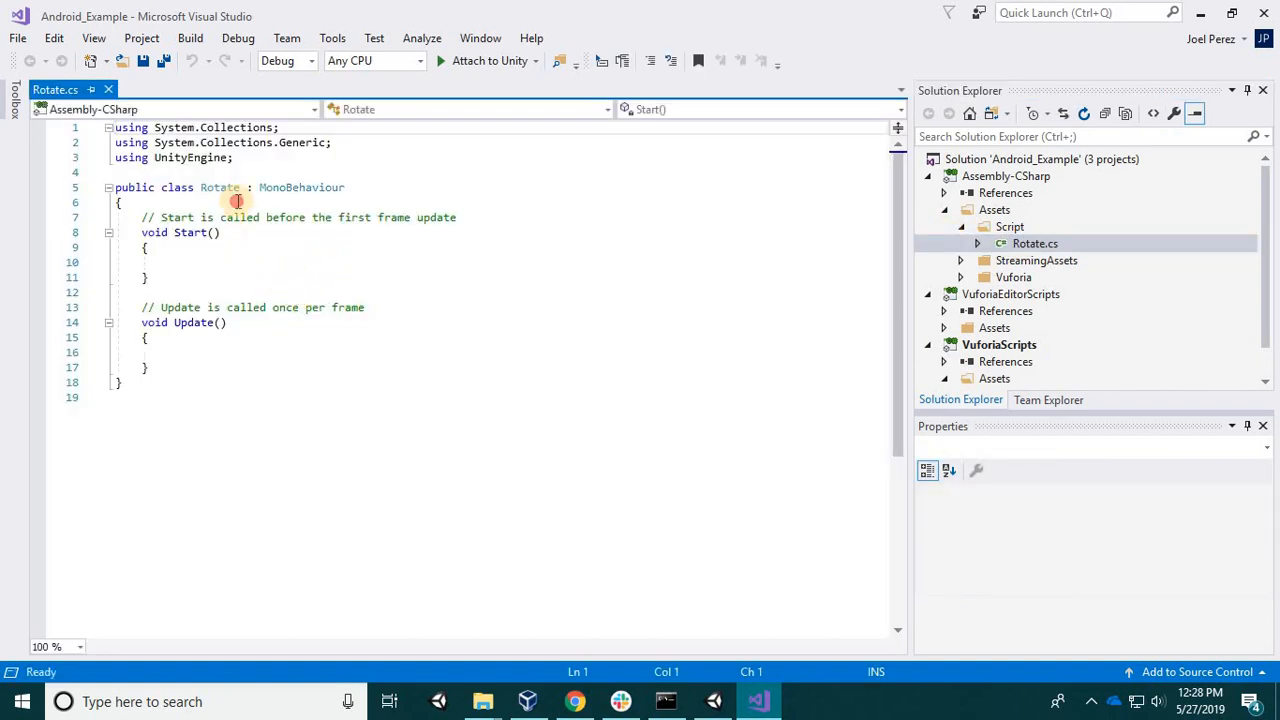
# Declare the field "public int speed;" at the start of the Rotate class.
pyautogui.click(238, 201)
pyautogui.press('Return')
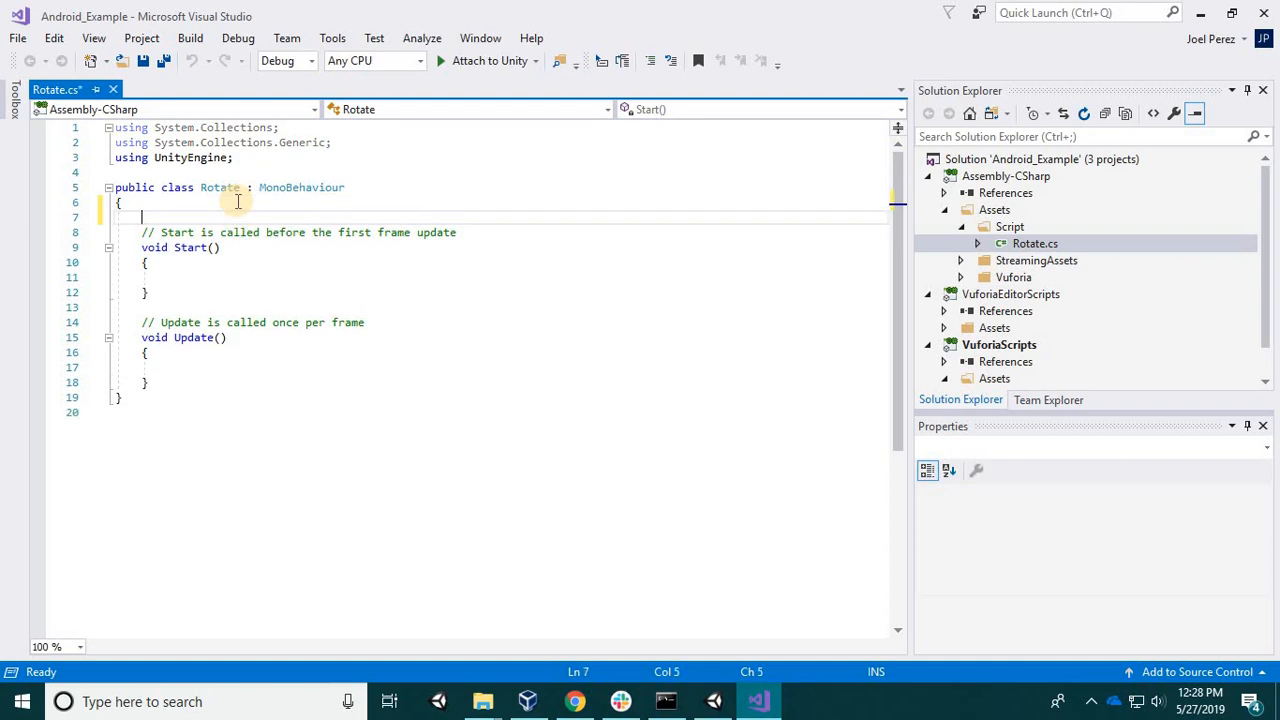
pyautogui.write('public int speed')
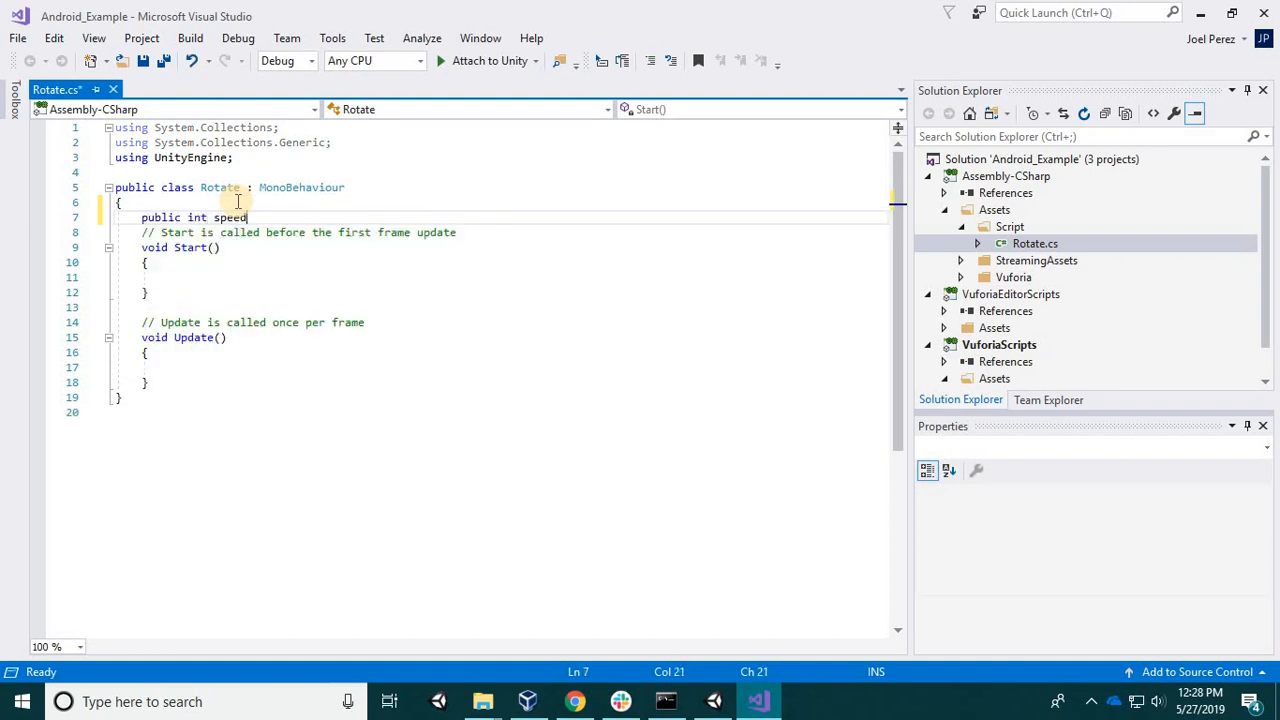
pyautogui.write(';')
# Write a transform.Rotate call in Update that takes a new Vector3 with three zero components, ending the statement with a semicolon.
pyautogui.click(207, 369)
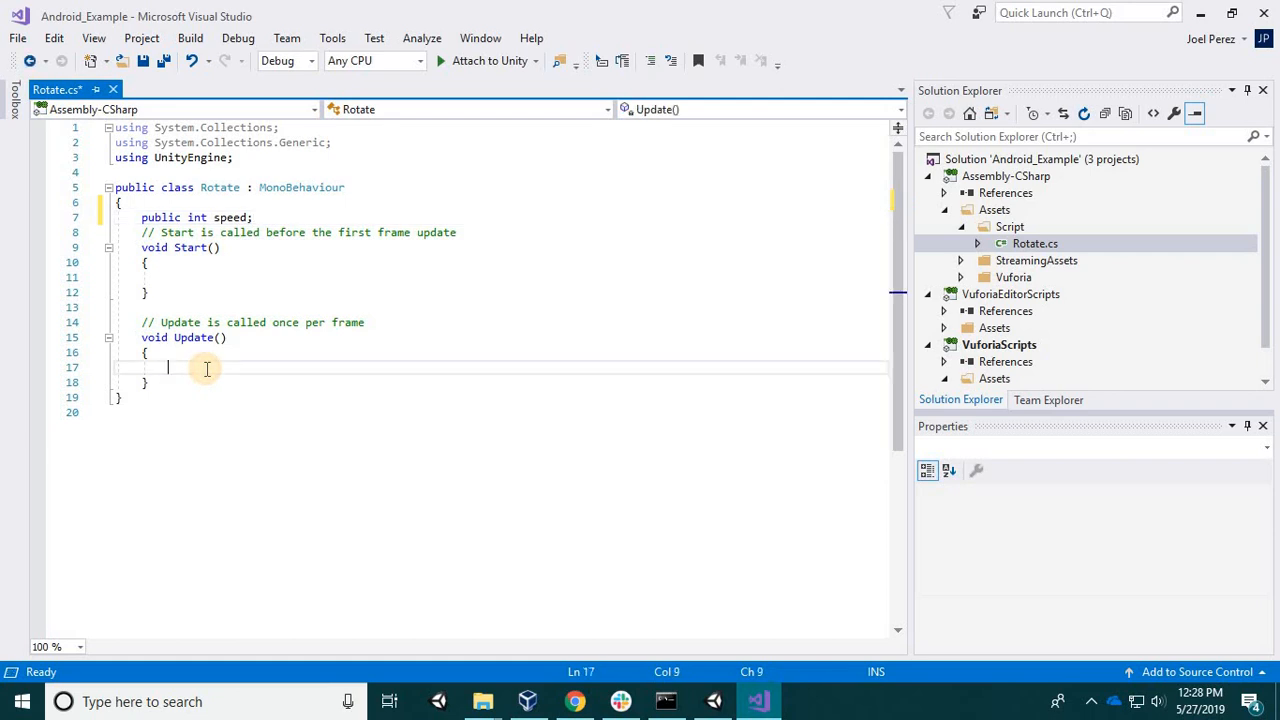
pyautogui.write('transform')
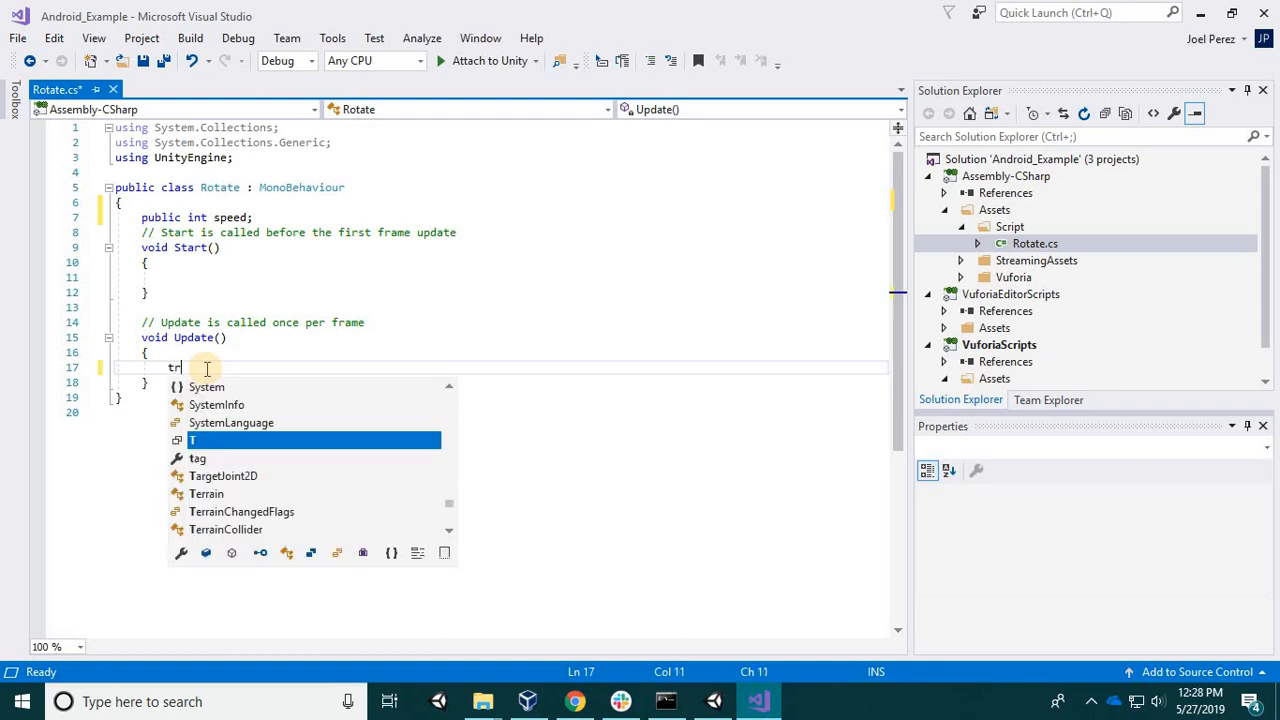
pyautogui.press('Tab')
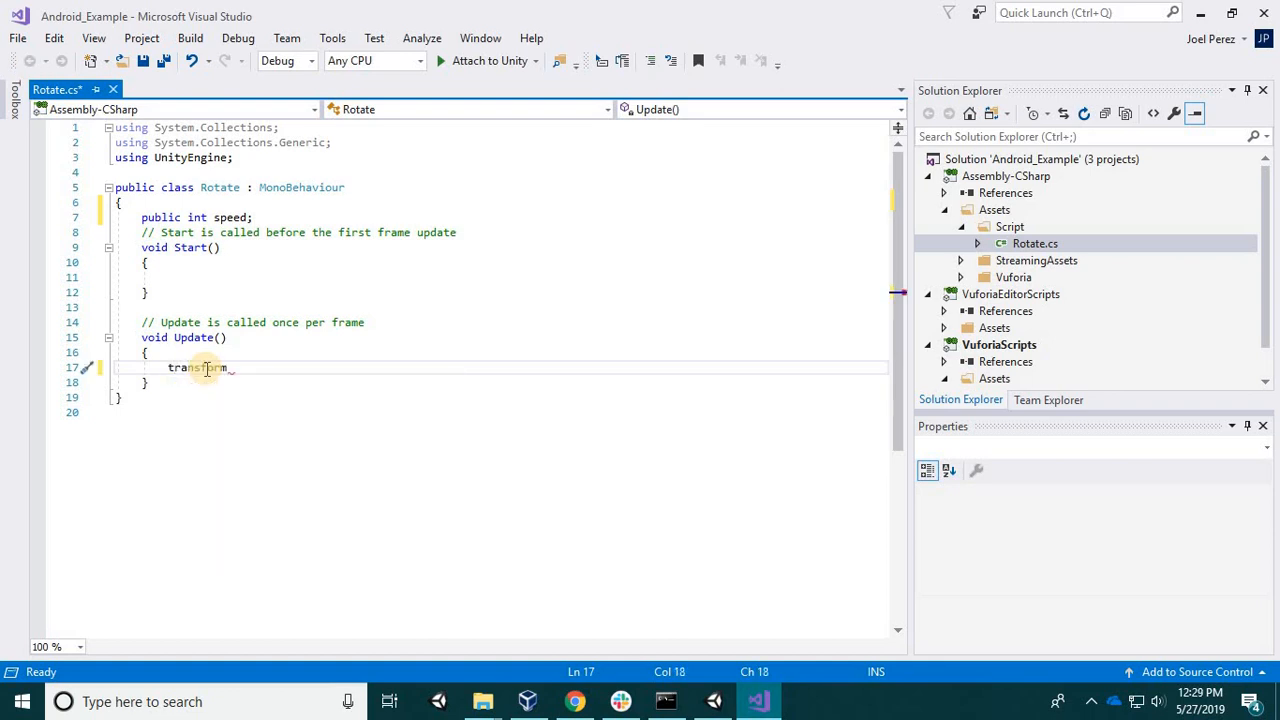
pyautogui.write('.Rp')
pyautogui.press('BackSpace')
pyautogui.write('o')
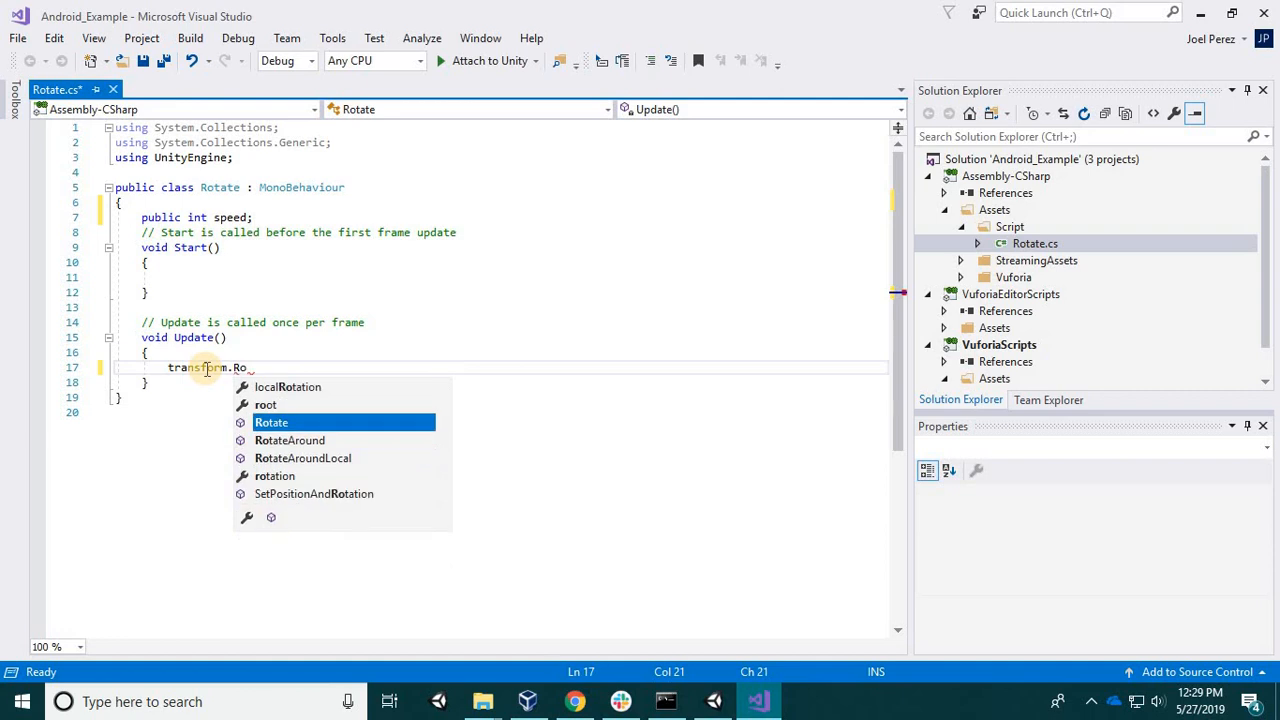
pyautogui.press('Tab')
pyautogui.write('(')
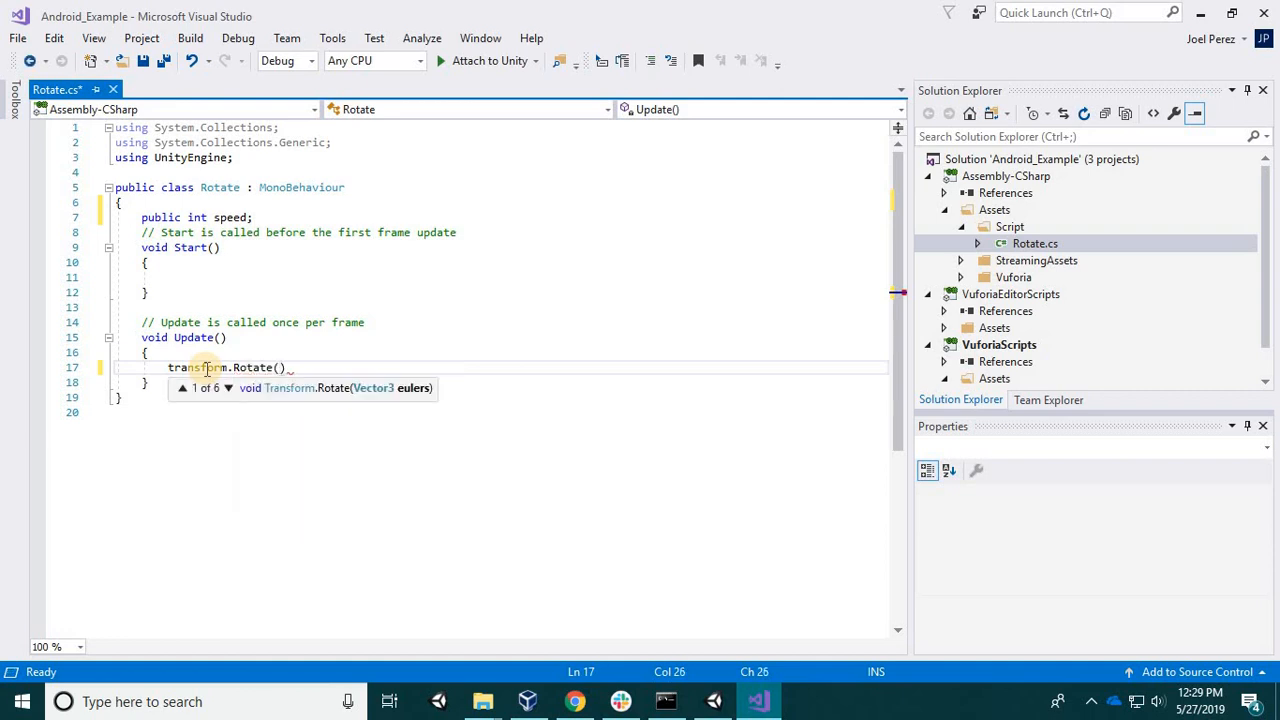
pyautogui.write('new Vector3')
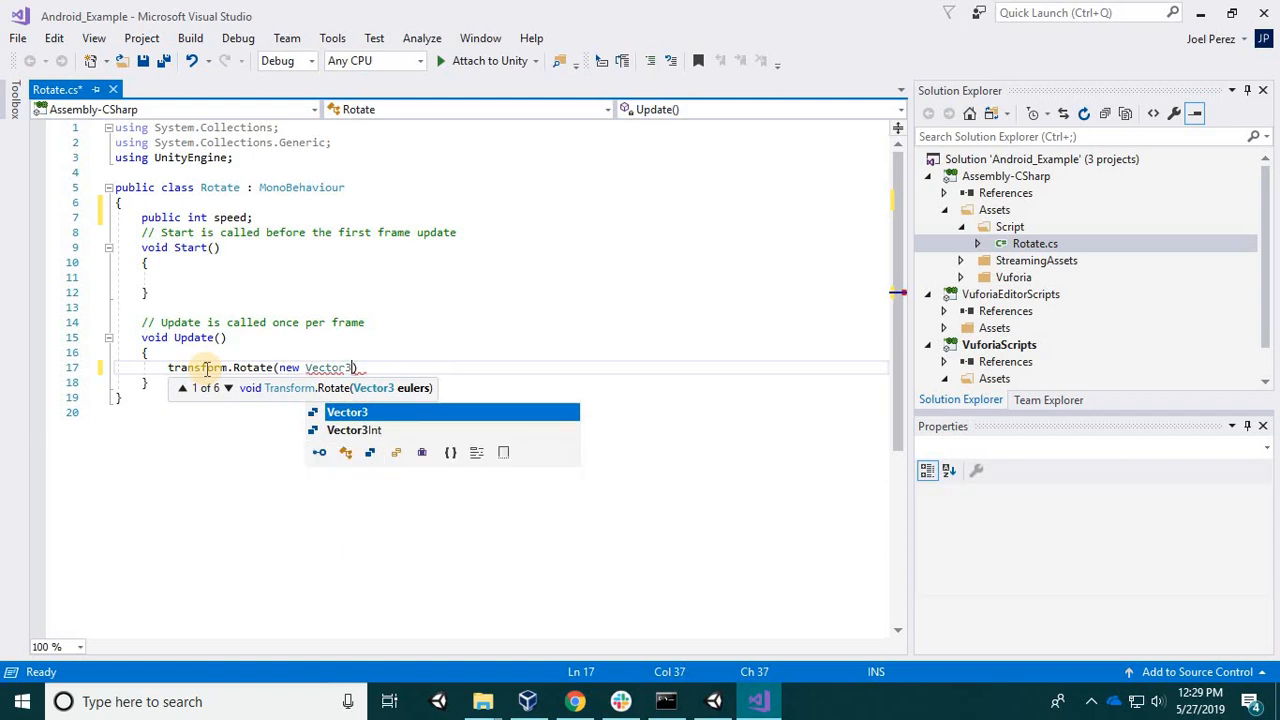
pyautogui.write('(')
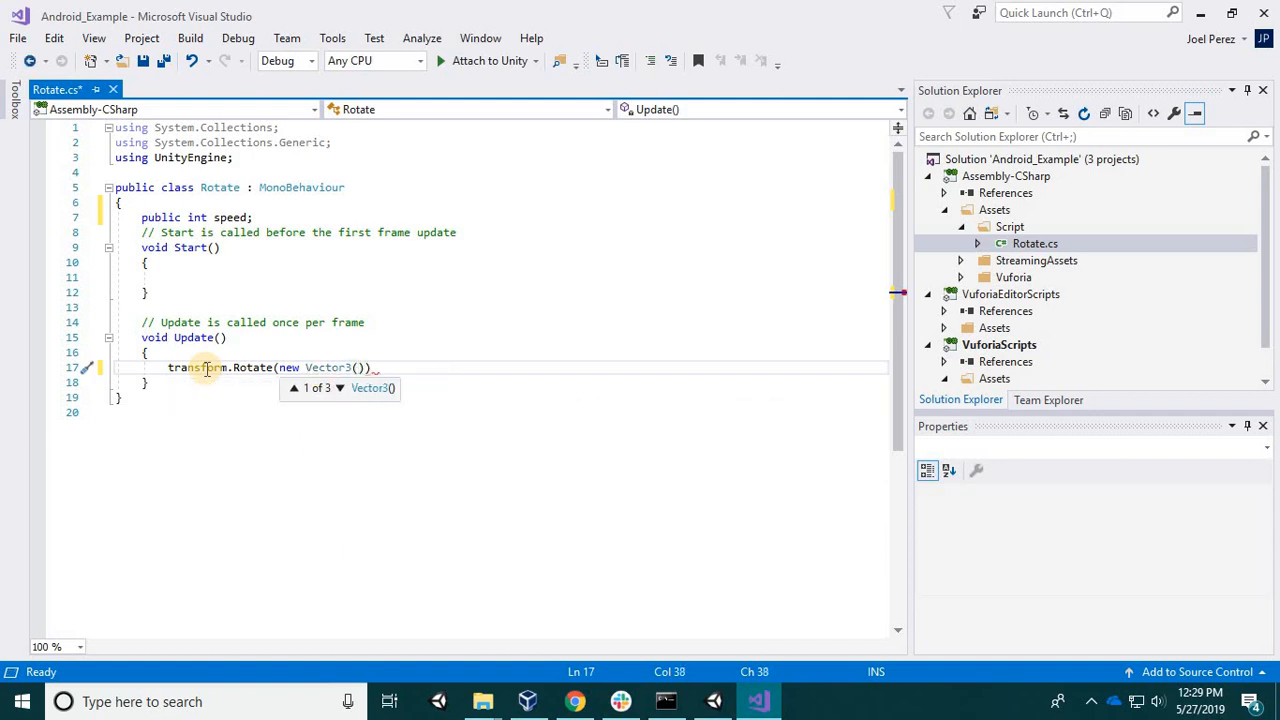
pyautogui.write(', 0, 0, 0)')
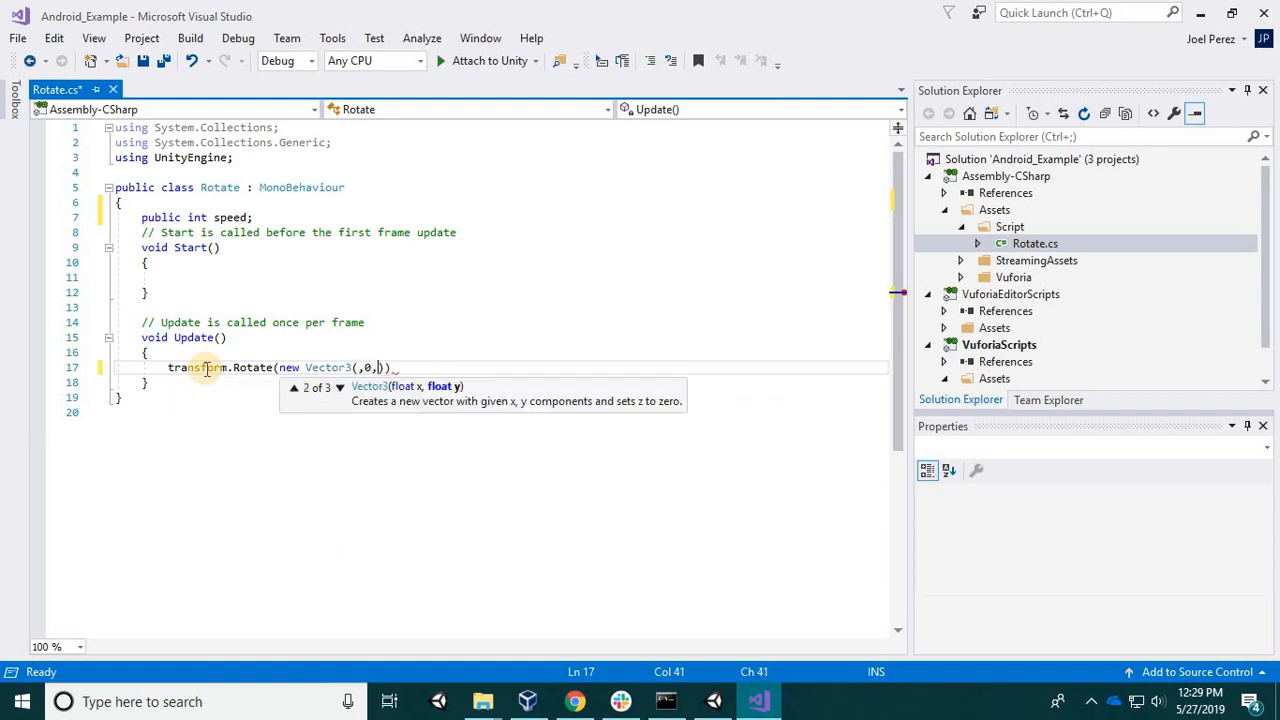
pyautogui.write(');')
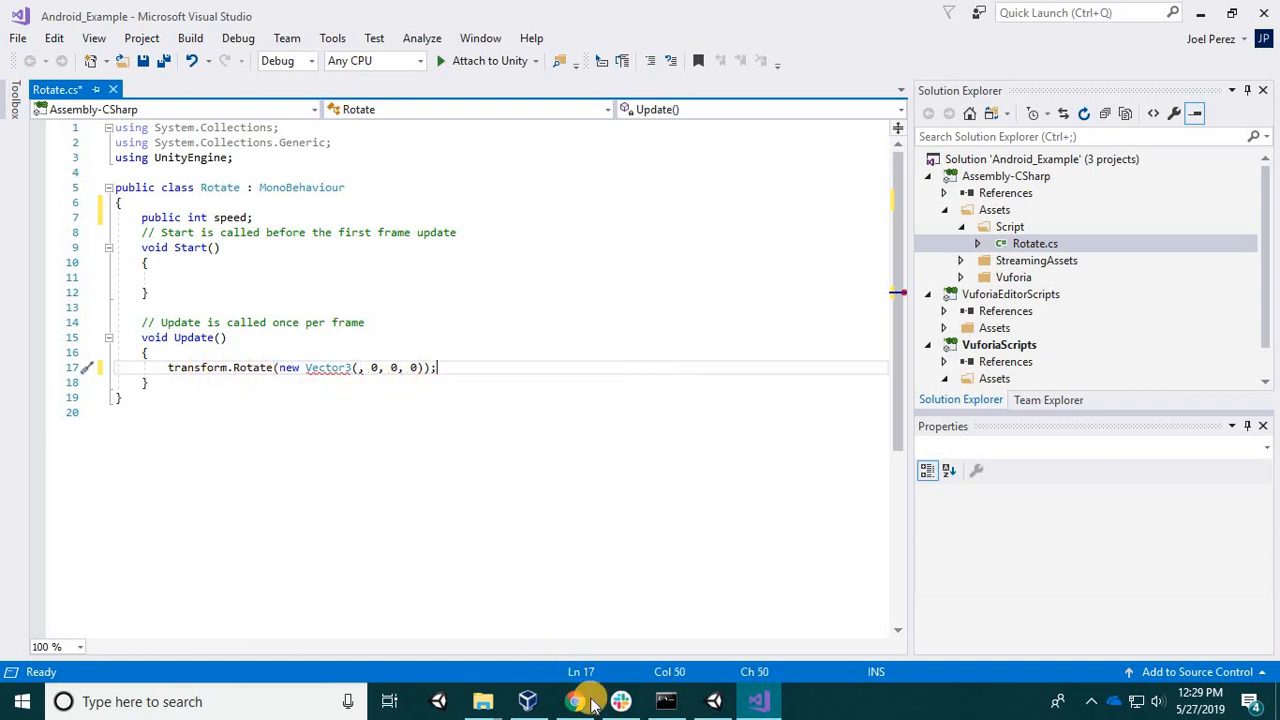
# Switch to Unity to check the cube's axes in the scene, and return to Visual Studio.
pyautogui.click(713, 701)
pyautogui.moveTo(655, 288); pyautogui.dragTo(708, 235)
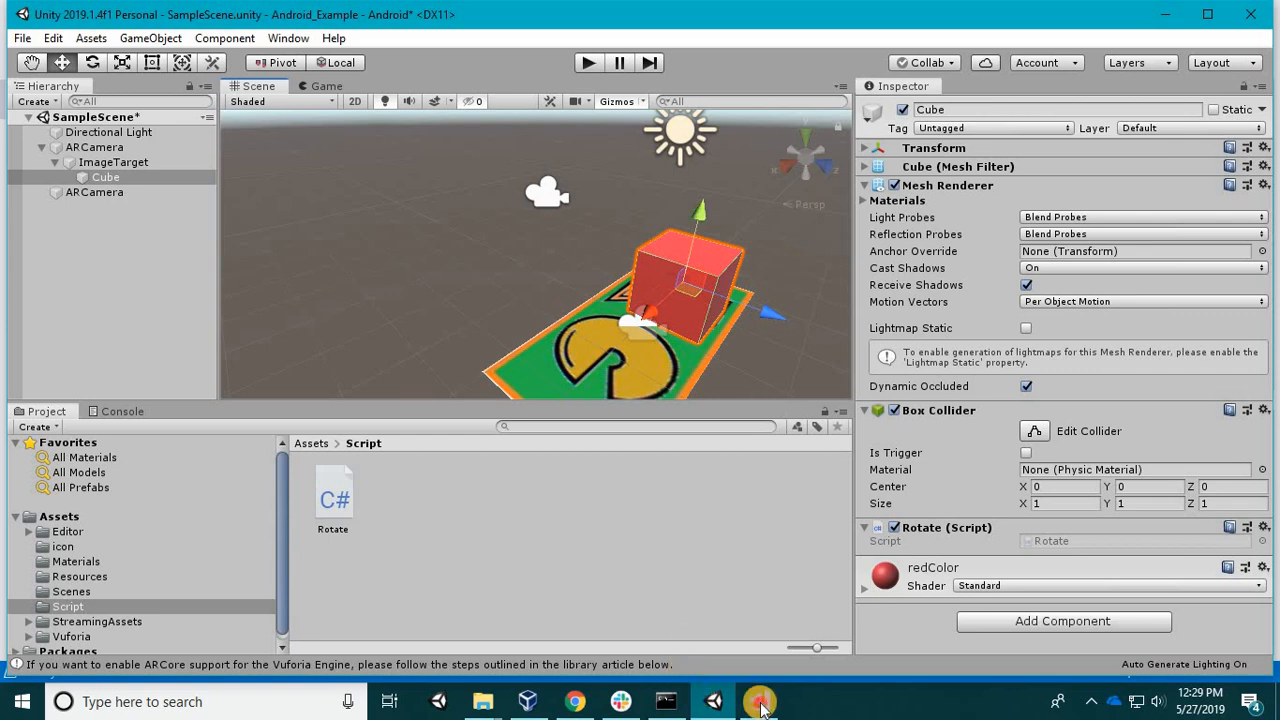
pyautogui.click(760, 705)
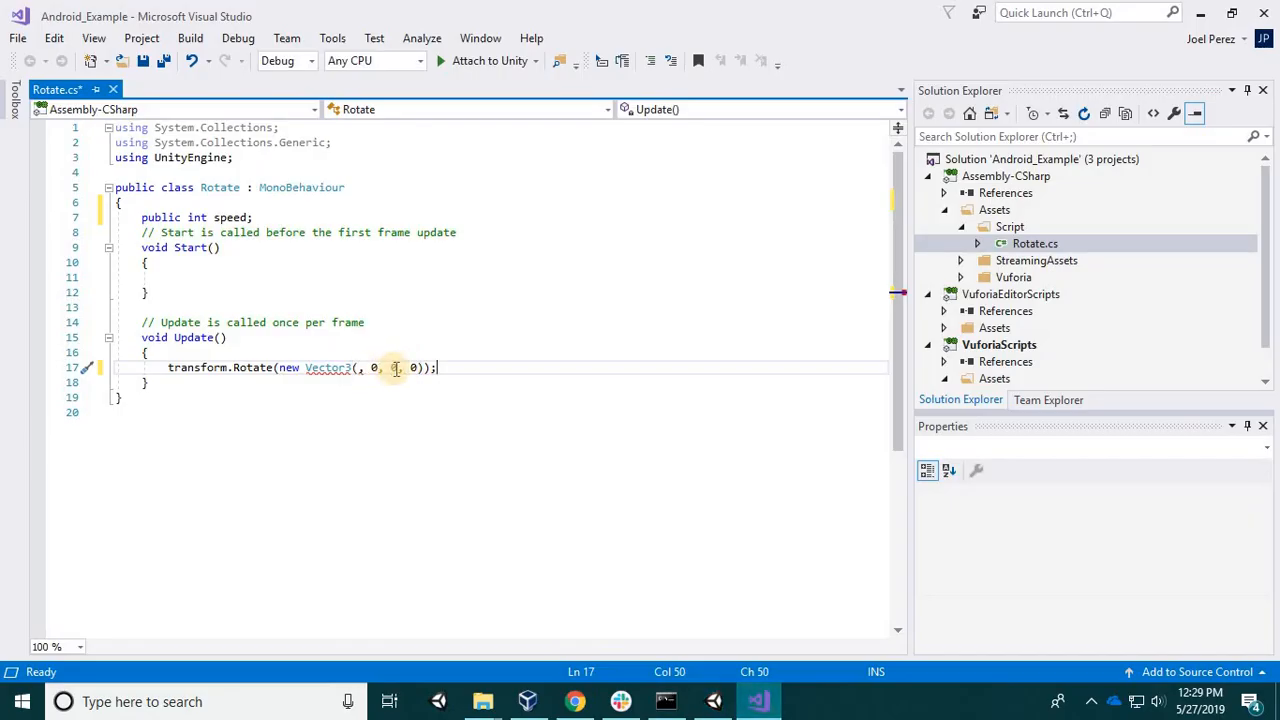
# Remove the stray comma before the first zero in the Vector3 arguments.
pyautogui.click(371, 368)
pyautogui.press('BackSpace')
pyautogui.press('BackSpace')
# Replace the Vector3's middle zero with speed * Time.deltaTime and save Rotate.cs.
pyautogui.moveTo(386, 368); pyautogui.dragTo(380, 369)
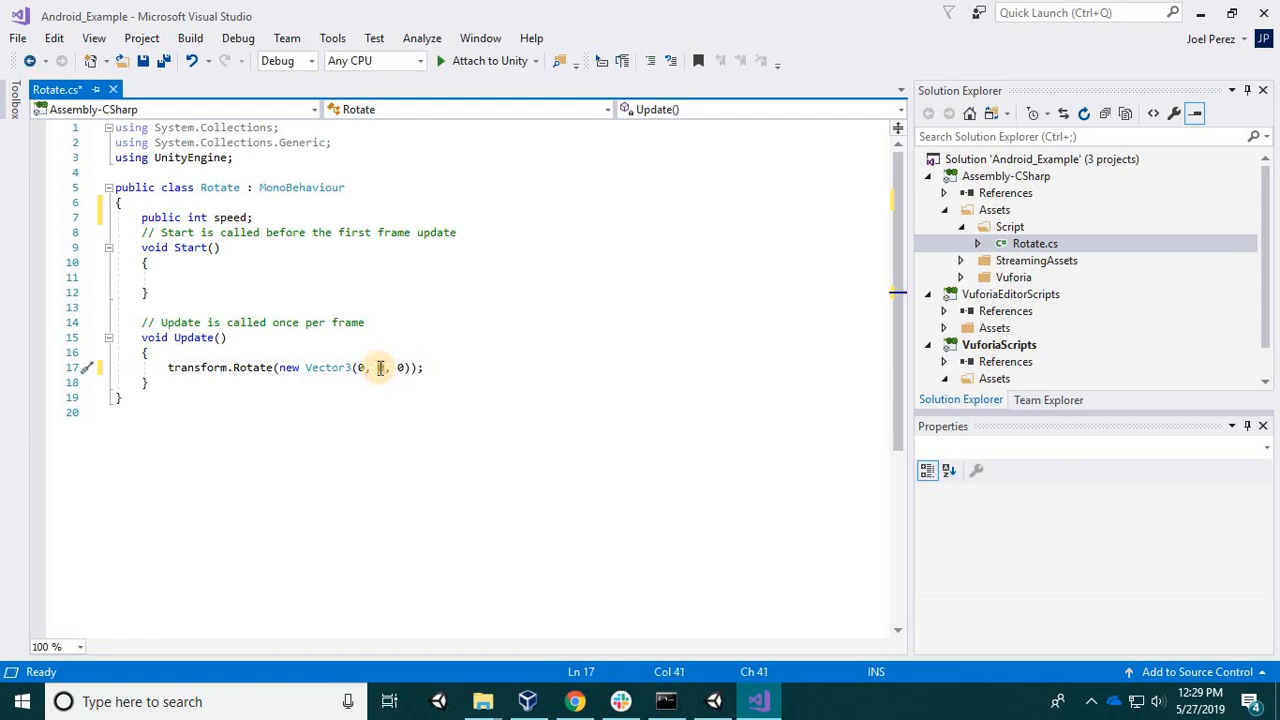
pyautogui.write('speed ')
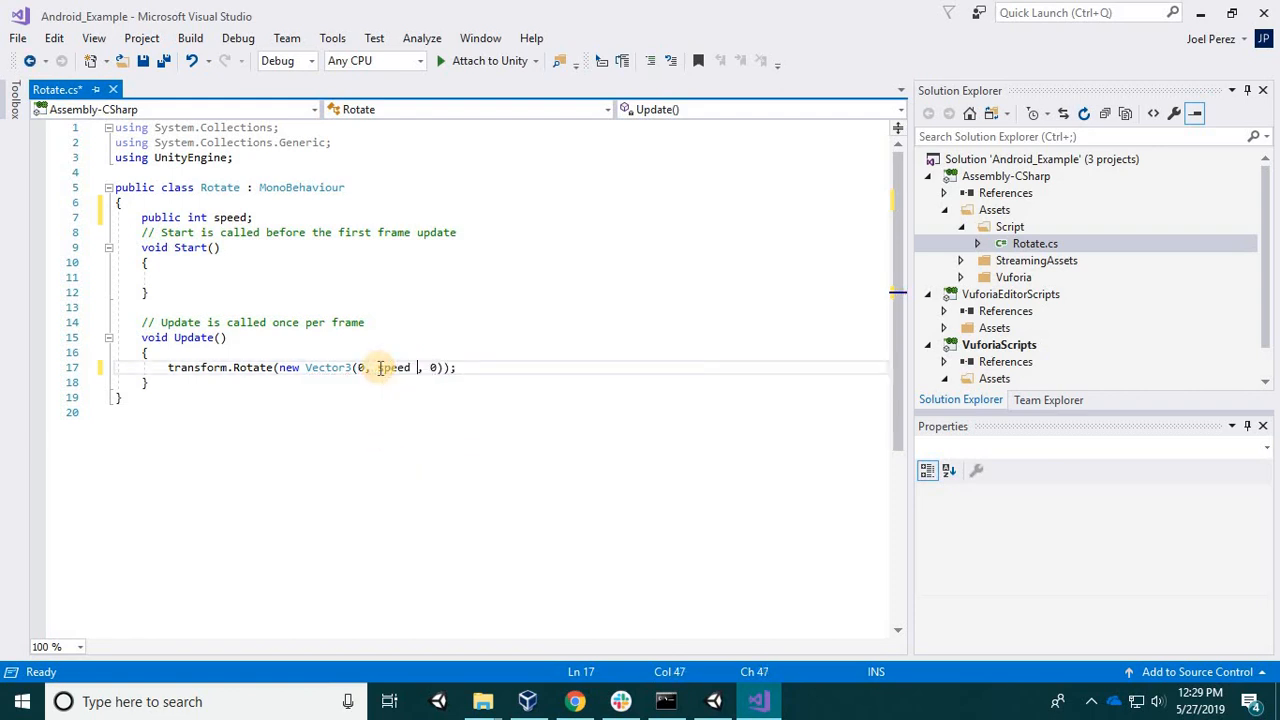
pyautogui.write('* to')
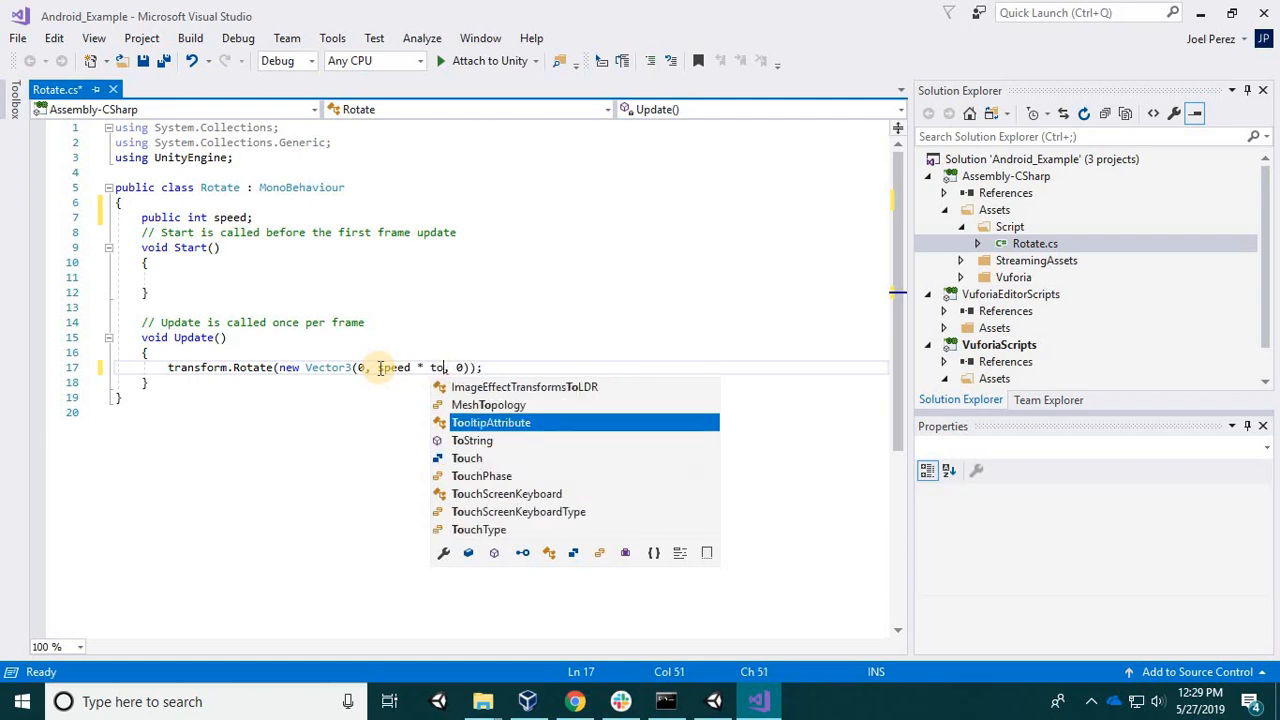
pyautogui.press('Tab')
pyautogui.press('BackSpace')
pyautogui.press('BackSpace')
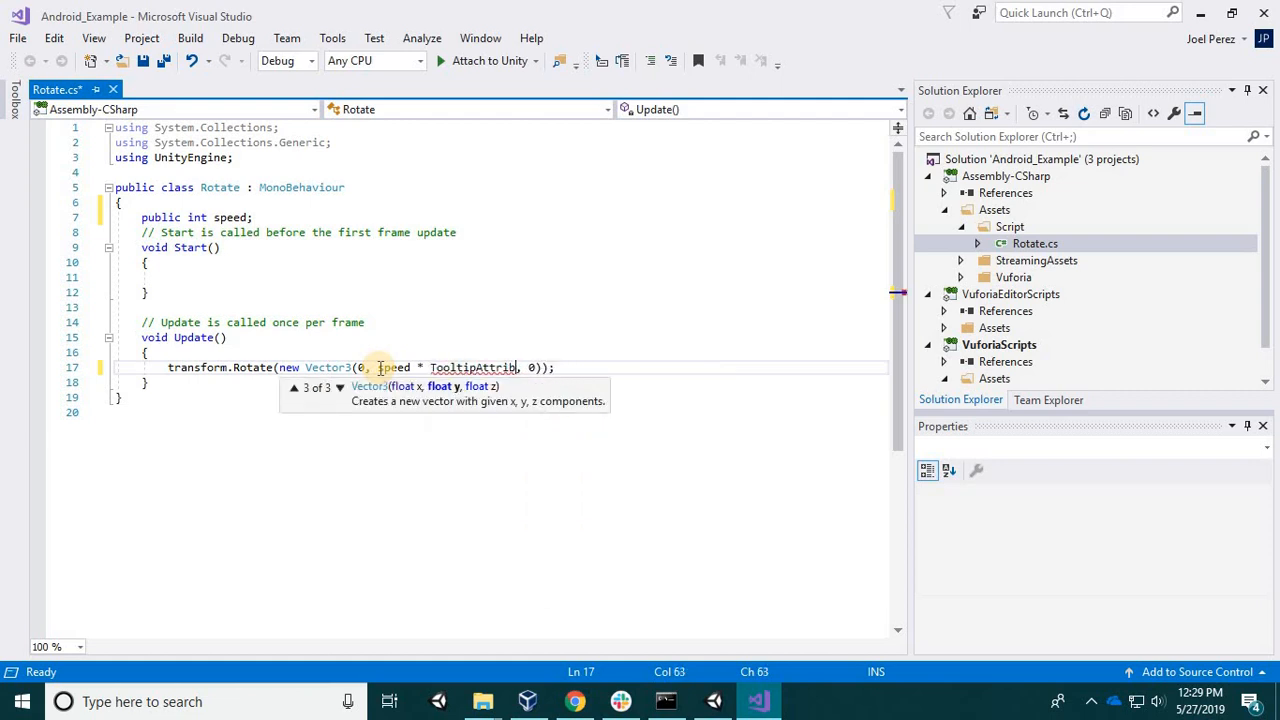
pyautogui.press('BackSpace')
pyautogui.press('BackSpace')
pyautogui.press('BackSpace')
pyautogui.press('BackSpace')
pyautogui.press('BackSpace')
pyautogui.press('BackSpace')
pyautogui.press('BackSpace')
pyautogui.press('BackSpace')
pyautogui.press('BackSpace')
pyautogui.press('BackSpace')
pyautogui.press('BackSpace')
pyautogui.press('BackSpace')
pyautogui.press('BackSpace')
pyautogui.write('tim')
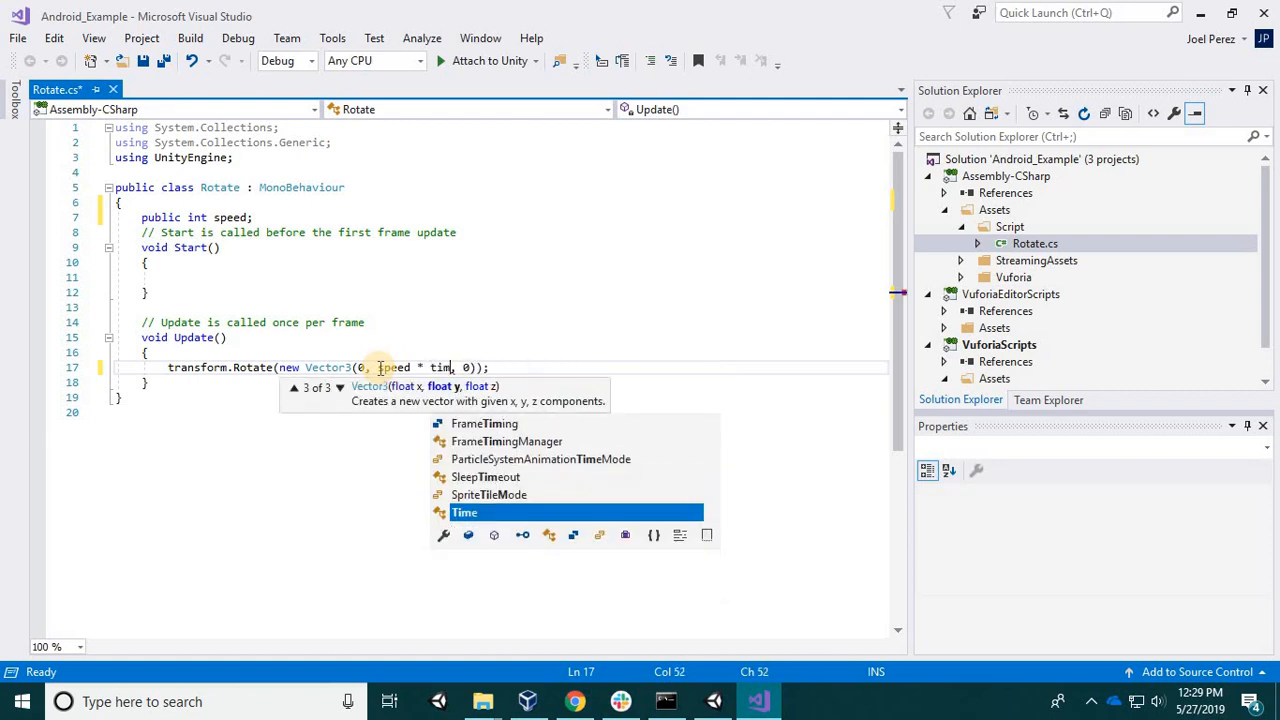
pyautogui.press('Tab')
pyautogui.write('.del')
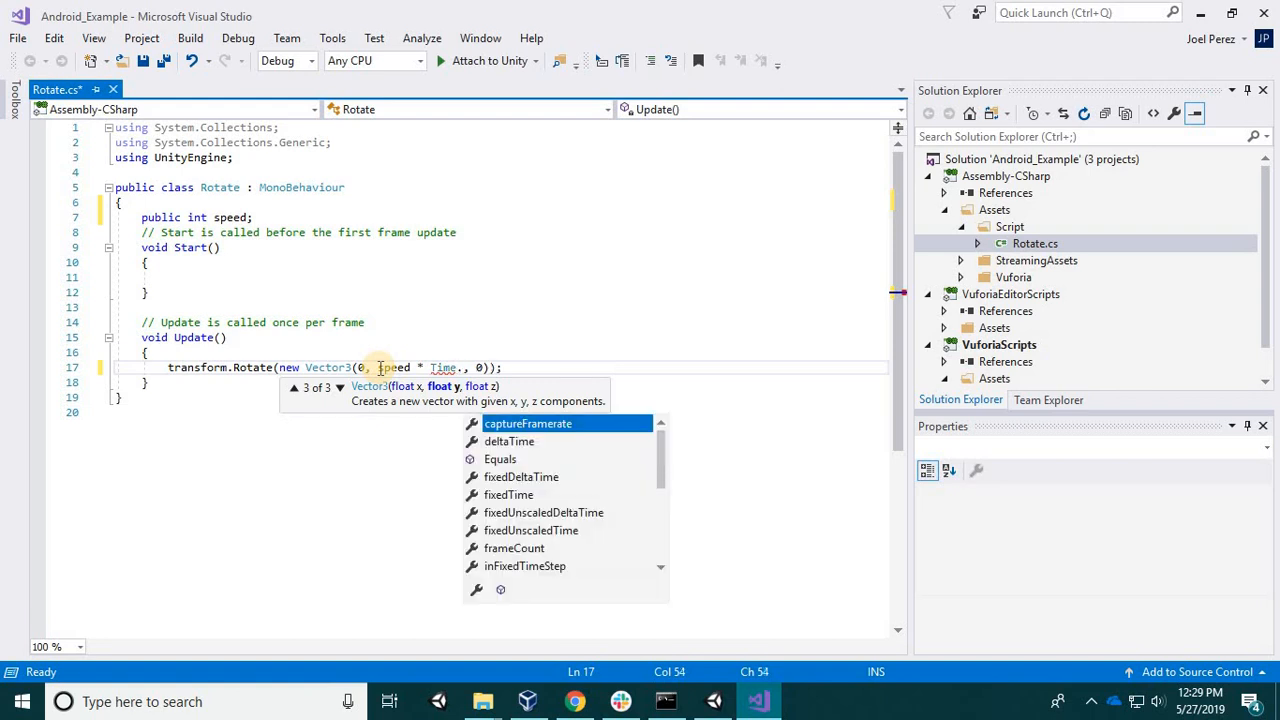
pyautogui.press('Tab')
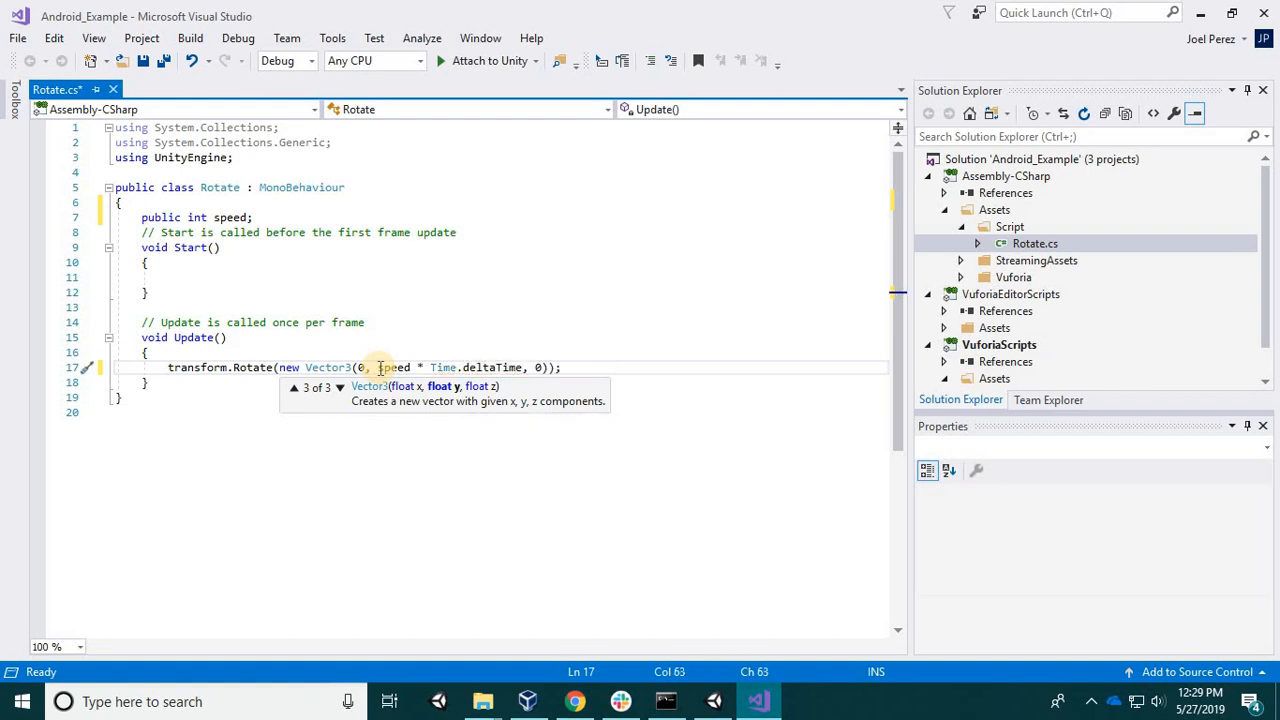
pyautogui.hotkey('ctrl', 's')
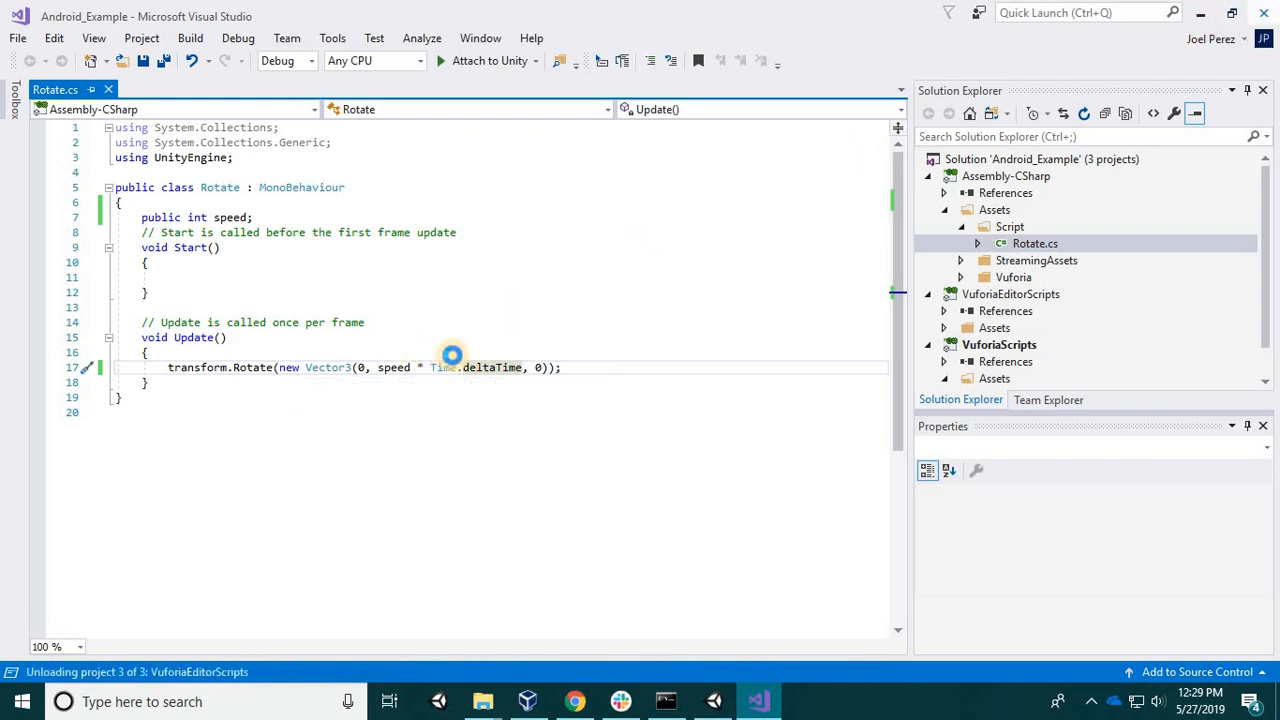
# Switch to Unity and delete the second ARCamera that has no children from the scene hierarchy.
pyautogui.hotkey('alt', 'Tab')
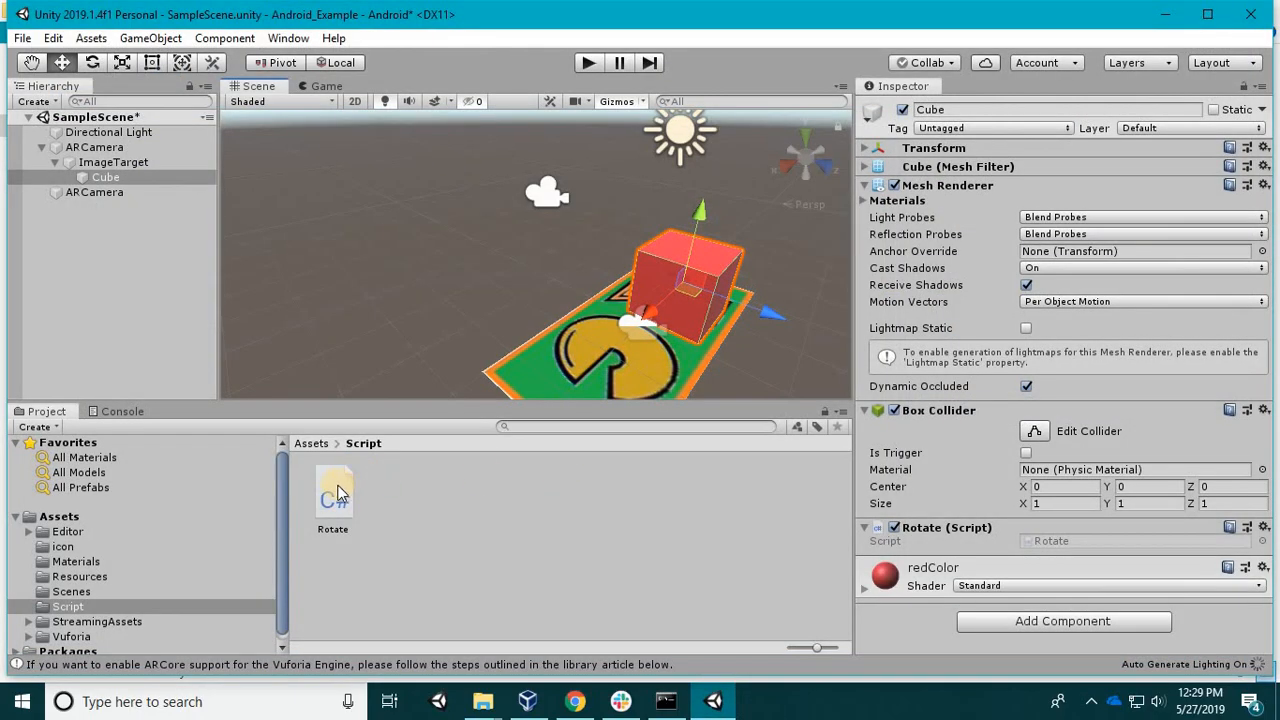
pyautogui.click(108, 177)
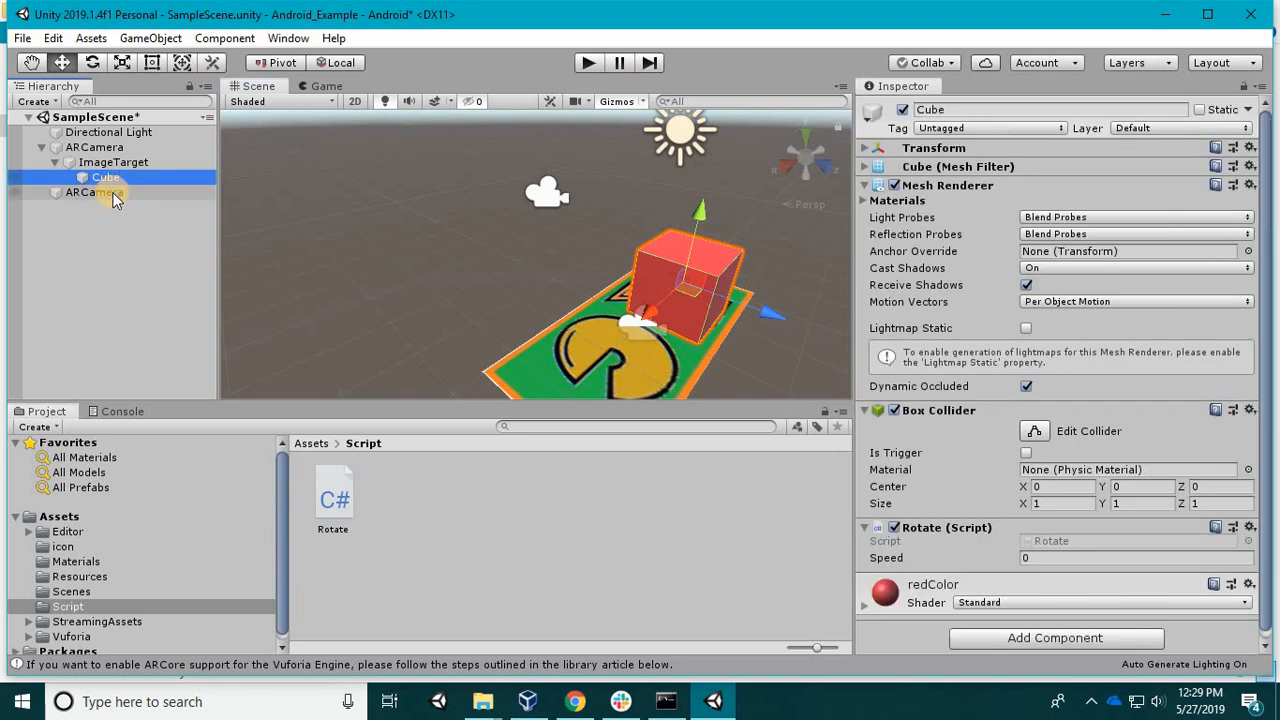
pyautogui.click(113, 193)
pyautogui.rightClick(114, 198)
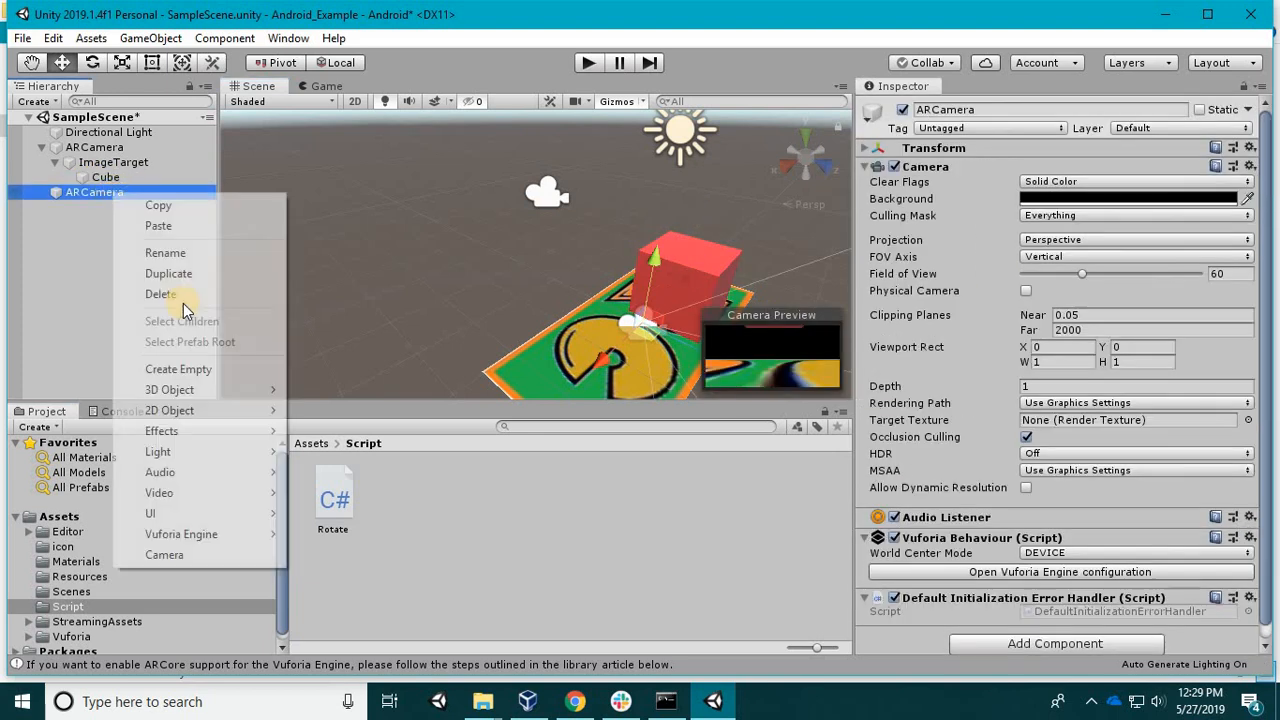
pyautogui.click(160, 294)
# Collapse the Cube's Box Collider component and set its Rotate script's Speed to 25.
pyautogui.click(104, 177)
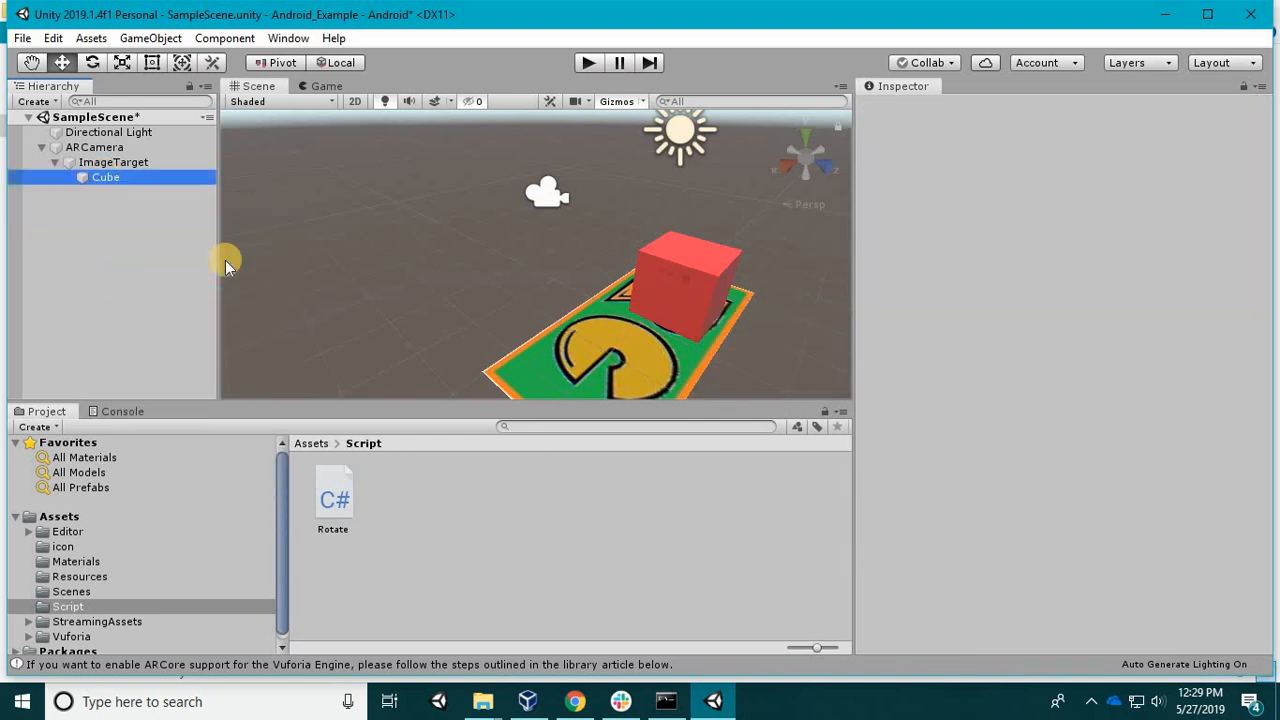
pyautogui.click(350, 492)
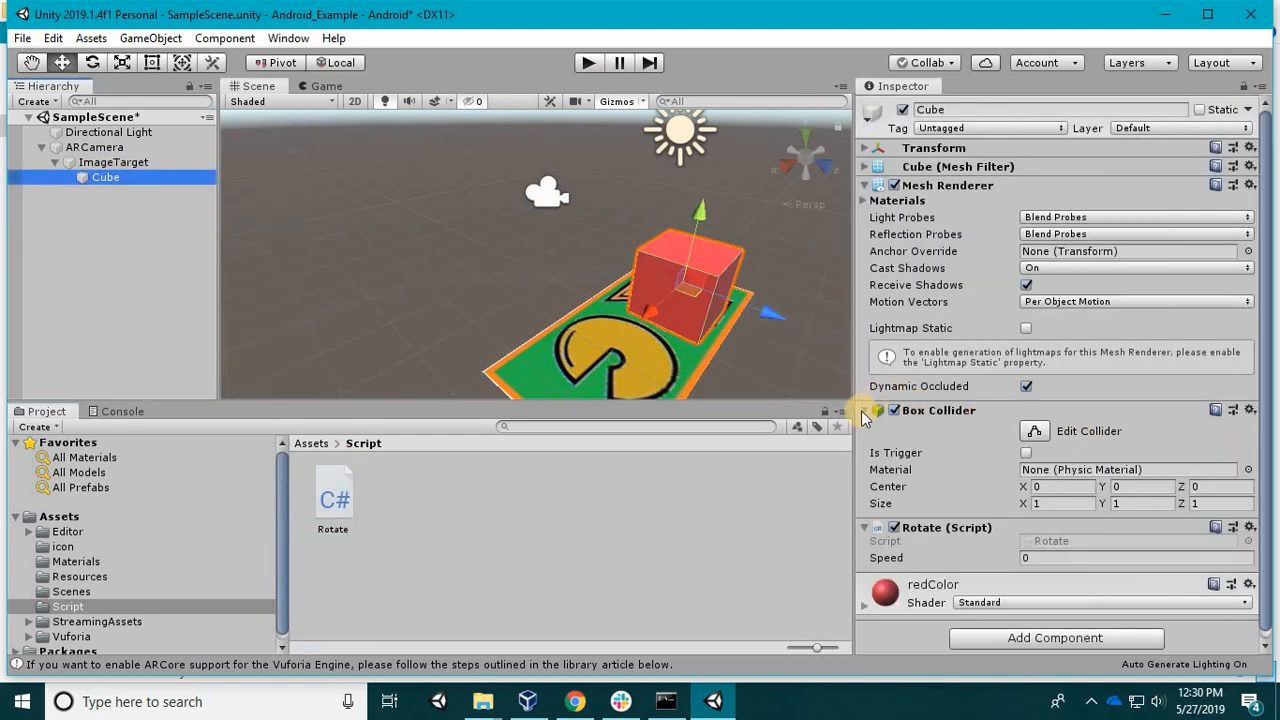
pyautogui.click(866, 411)
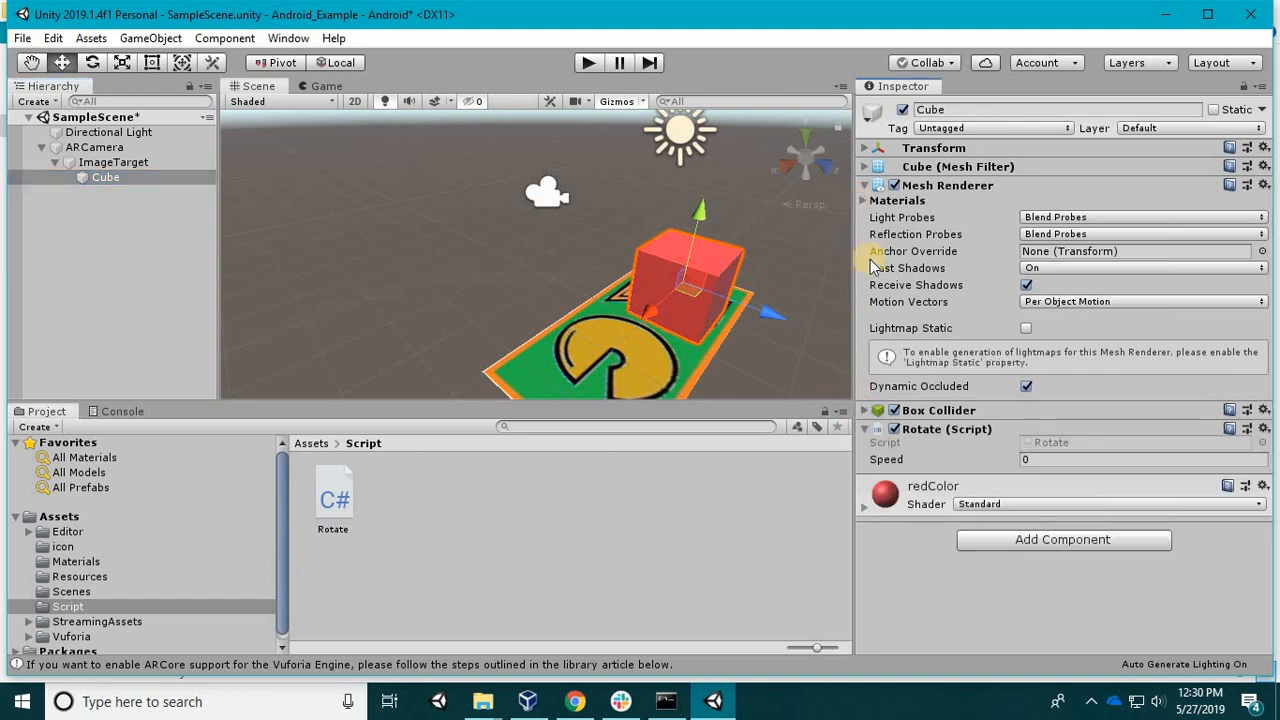
pyautogui.click(1051, 456)
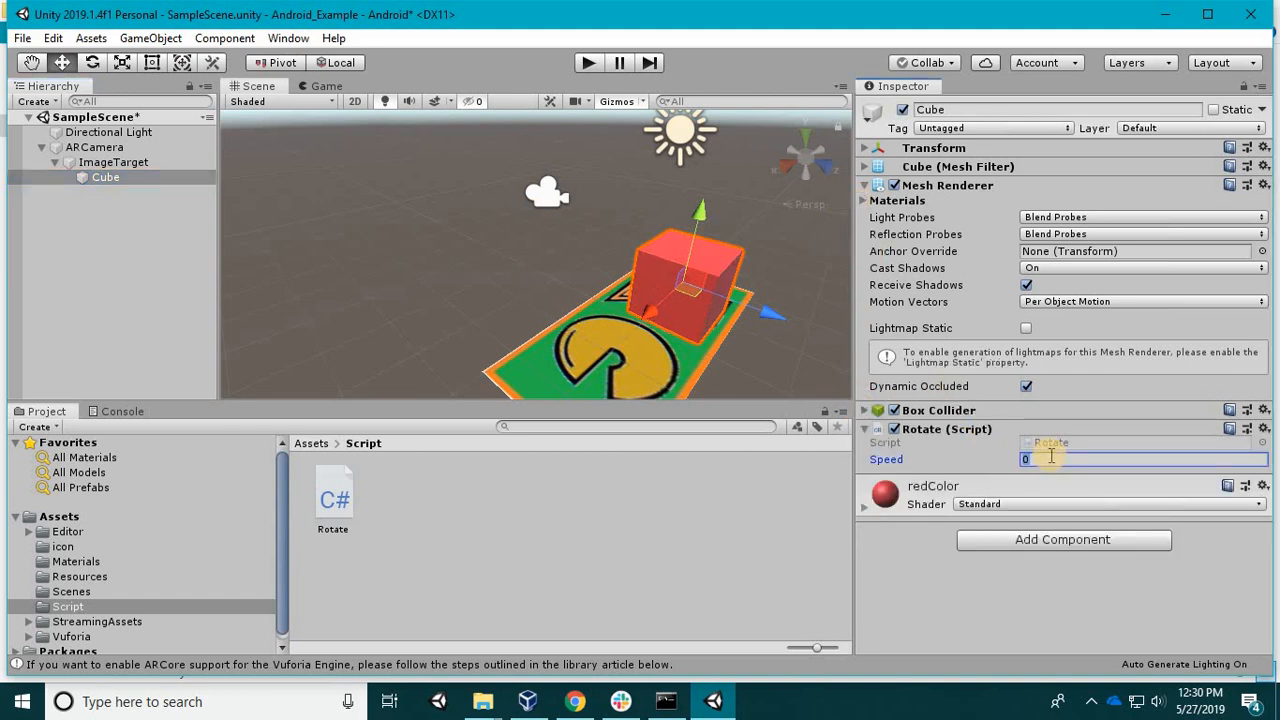
pyautogui.click(688, 546)
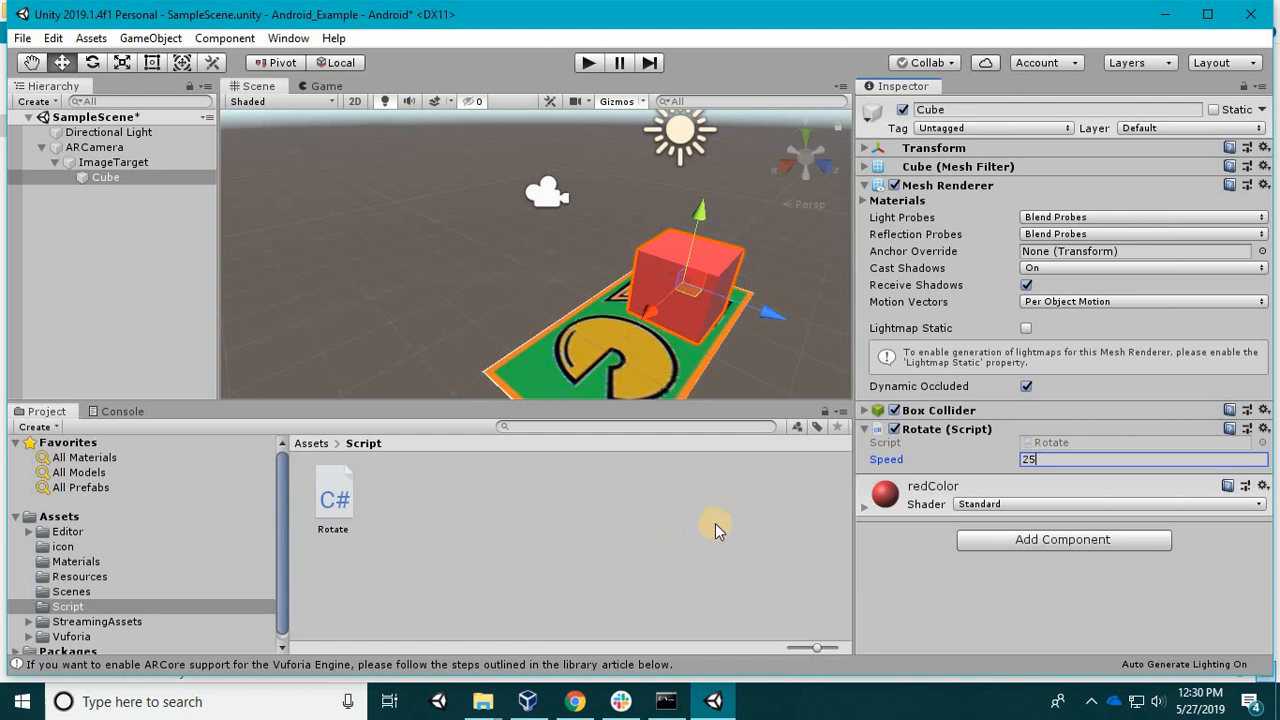
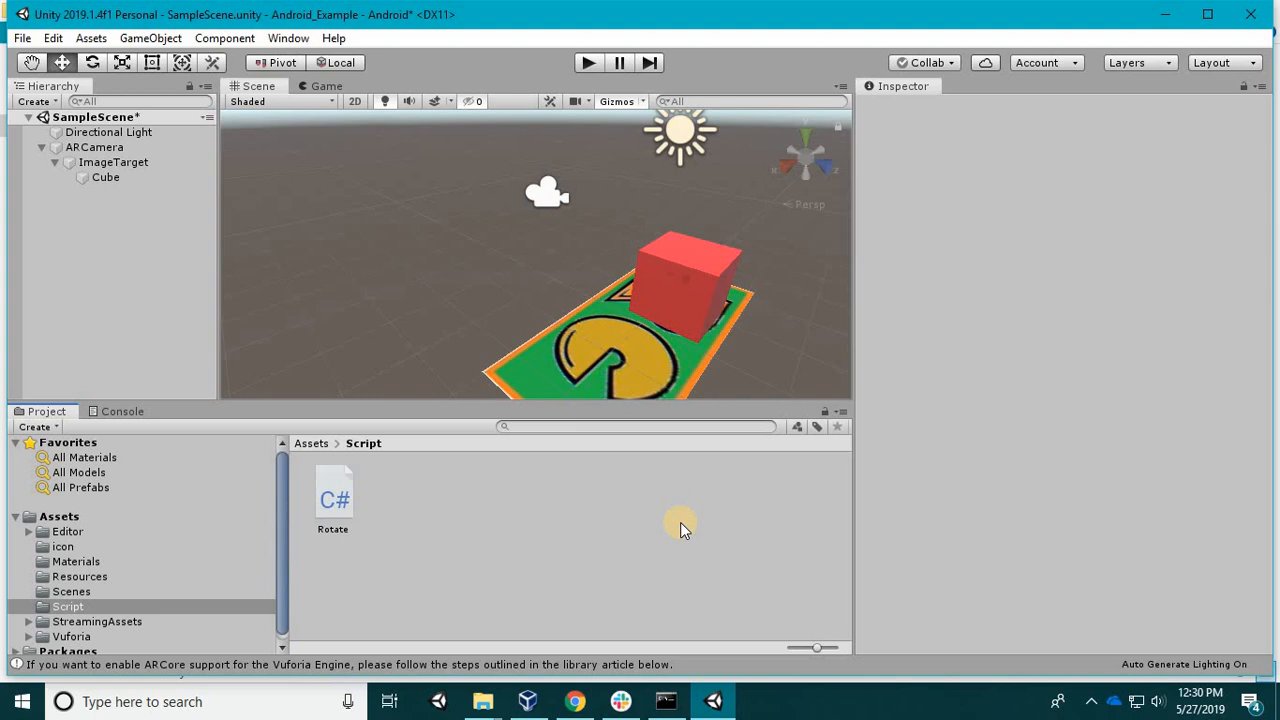
# Run the scene in Play mode to check the cube's rotation over the image target, and stop it.
pyautogui.click(586, 66)
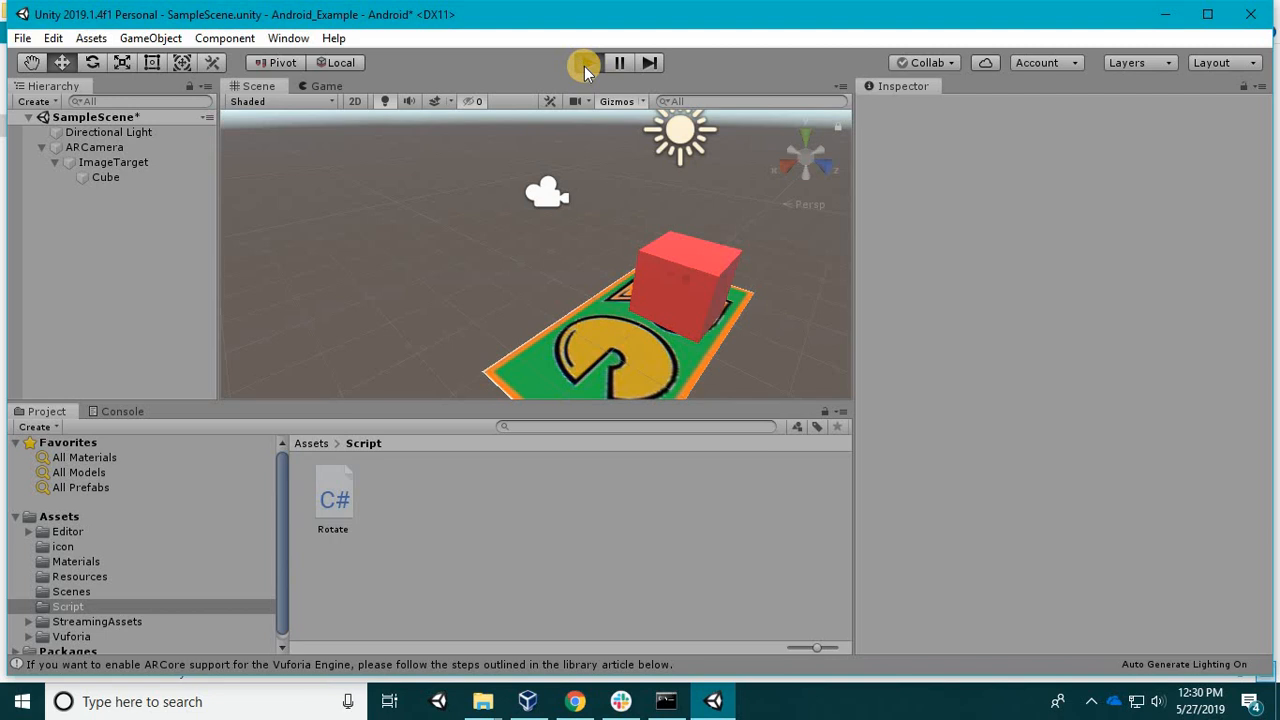
pyautogui.click(584, 63)
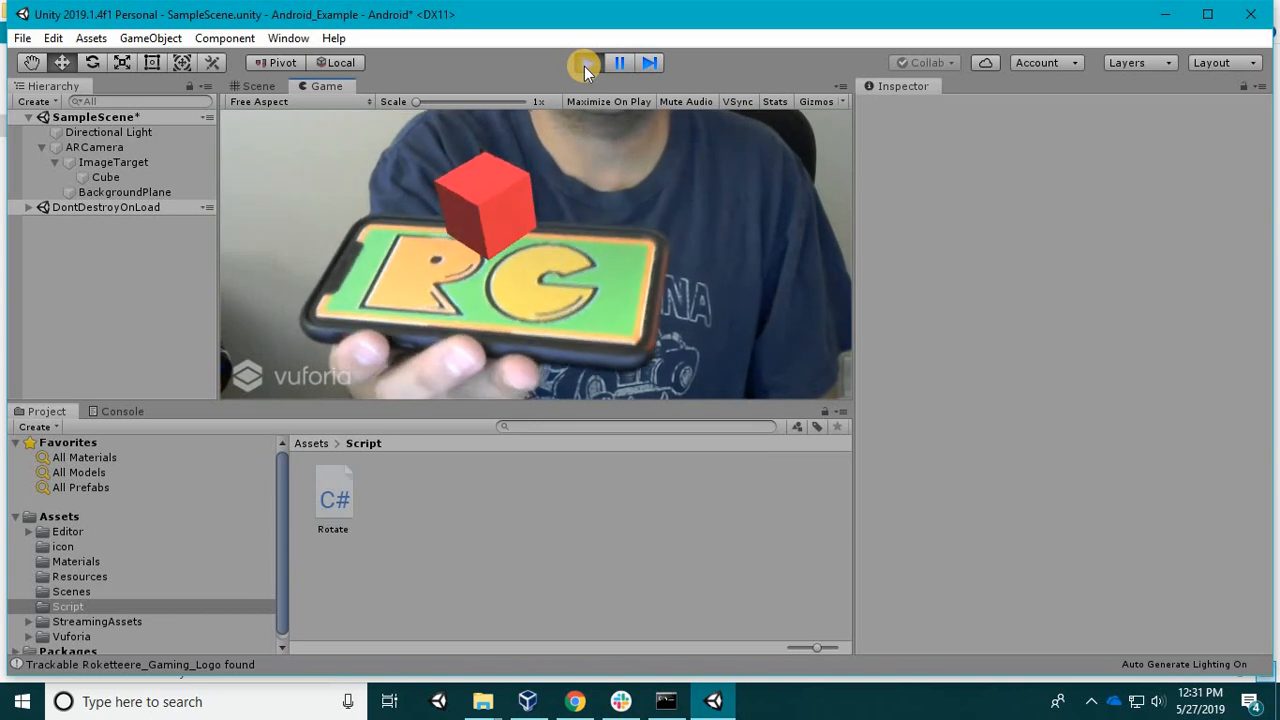
pyautogui.click(584, 66)
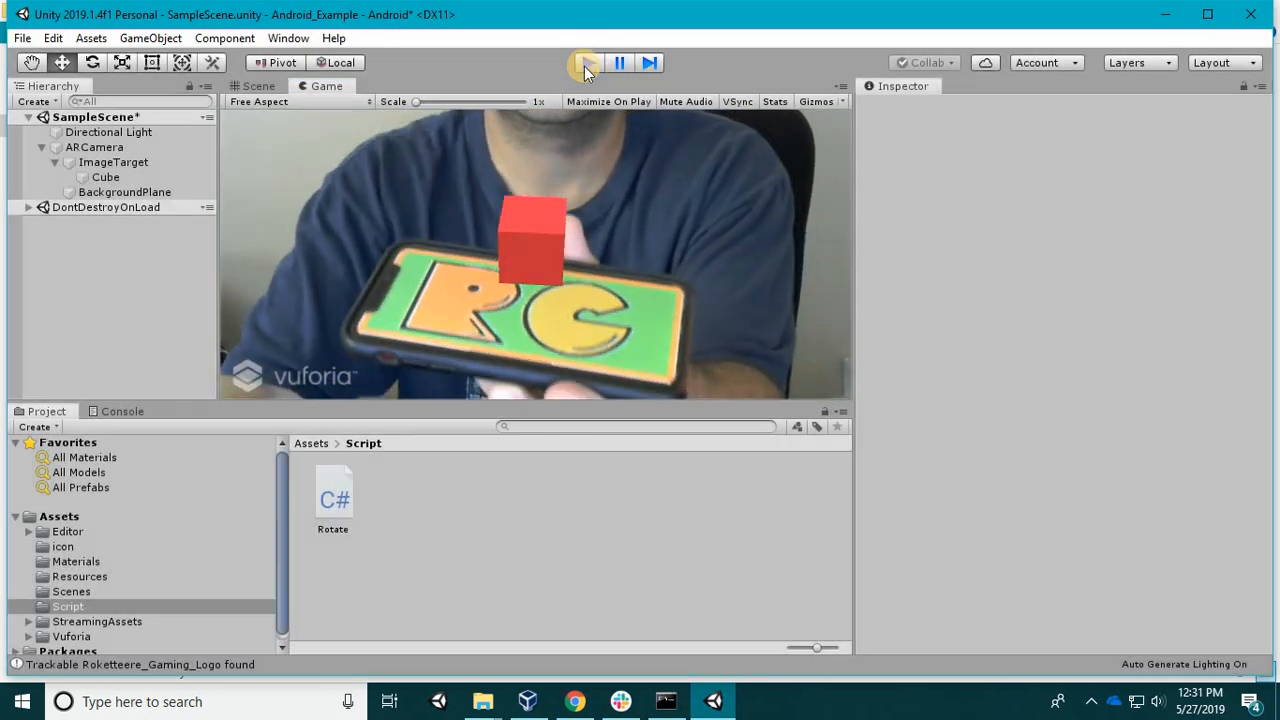
# Set the Cube's Rotate script Speed to 35 and test the scene again in Play mode.
pyautogui.click(104, 177)
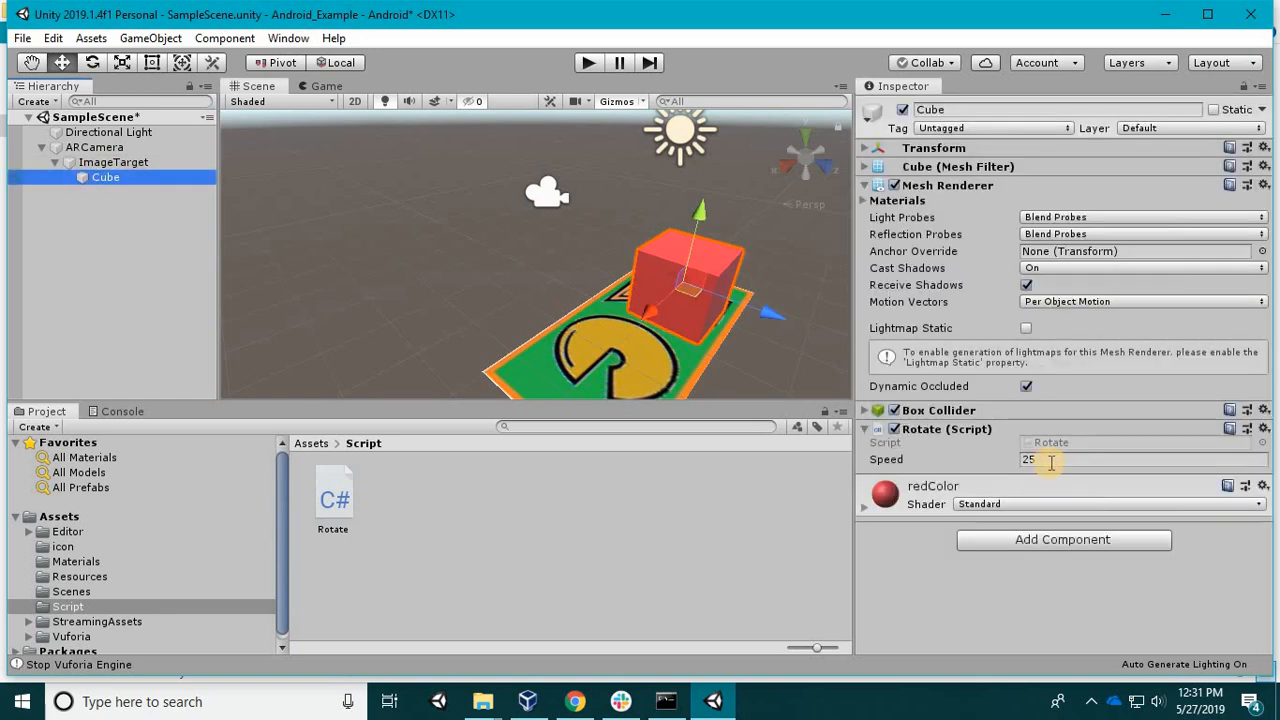
pyautogui.click(1051, 460)
pyautogui.write('35')
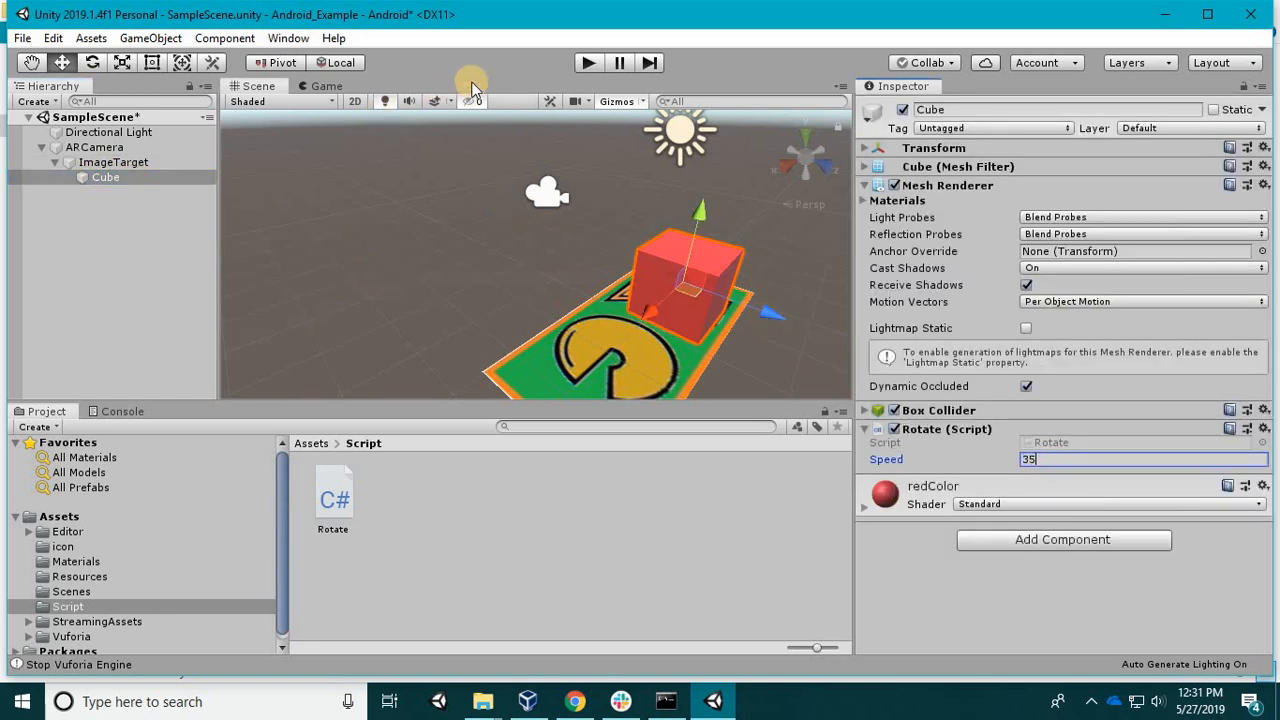
pyautogui.click(588, 64)
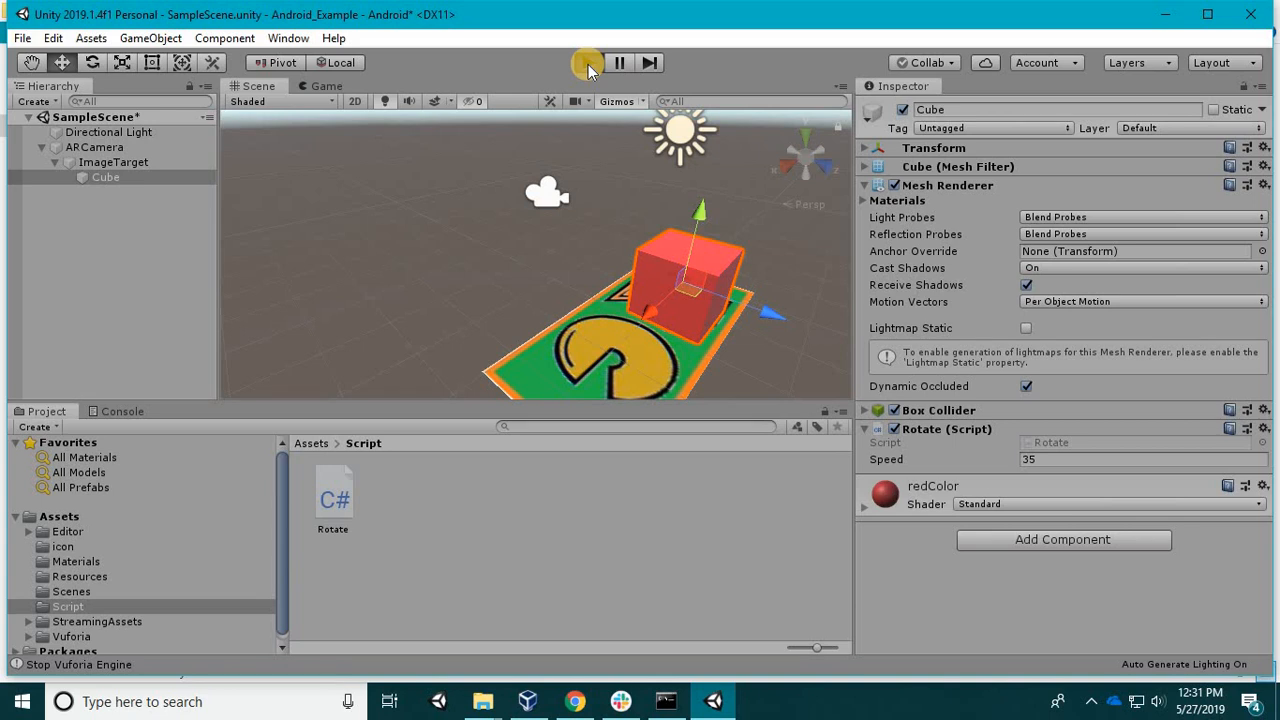
pyautogui.click(588, 63)
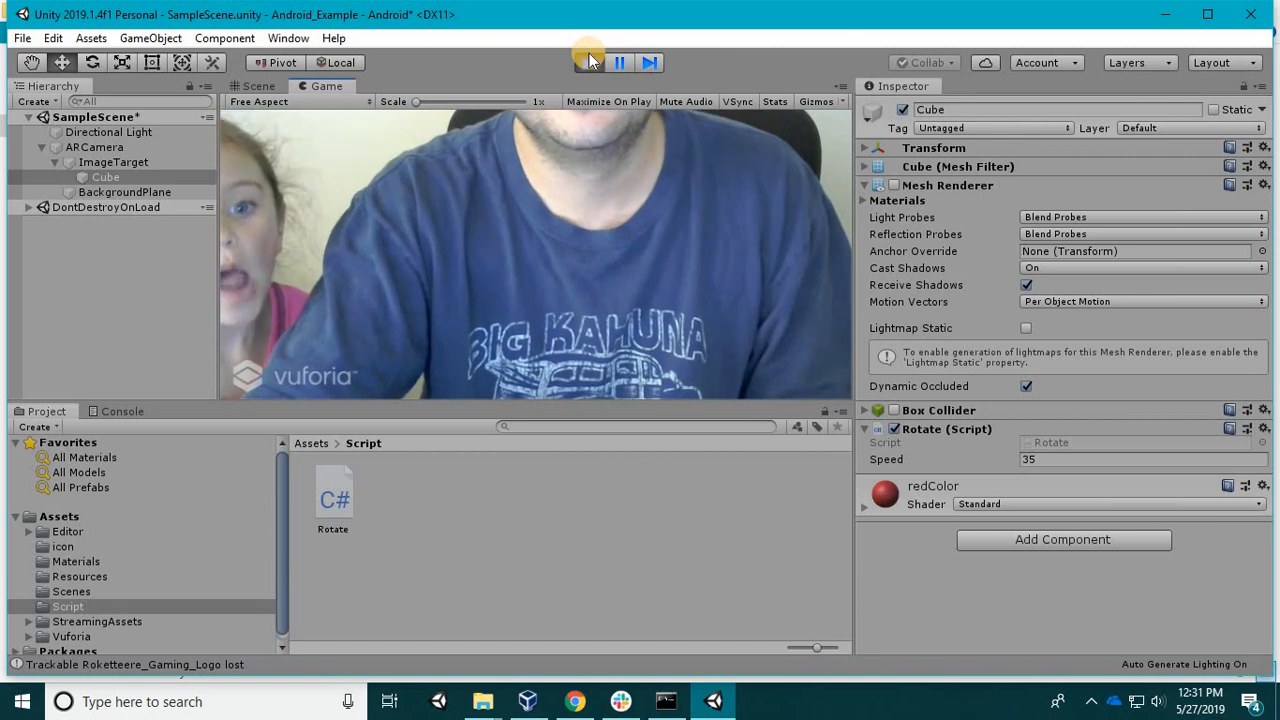
# Stop Play mode, maximize the editor window and select the Cube in the scene hierarchy.
pyautogui.click(589, 60)
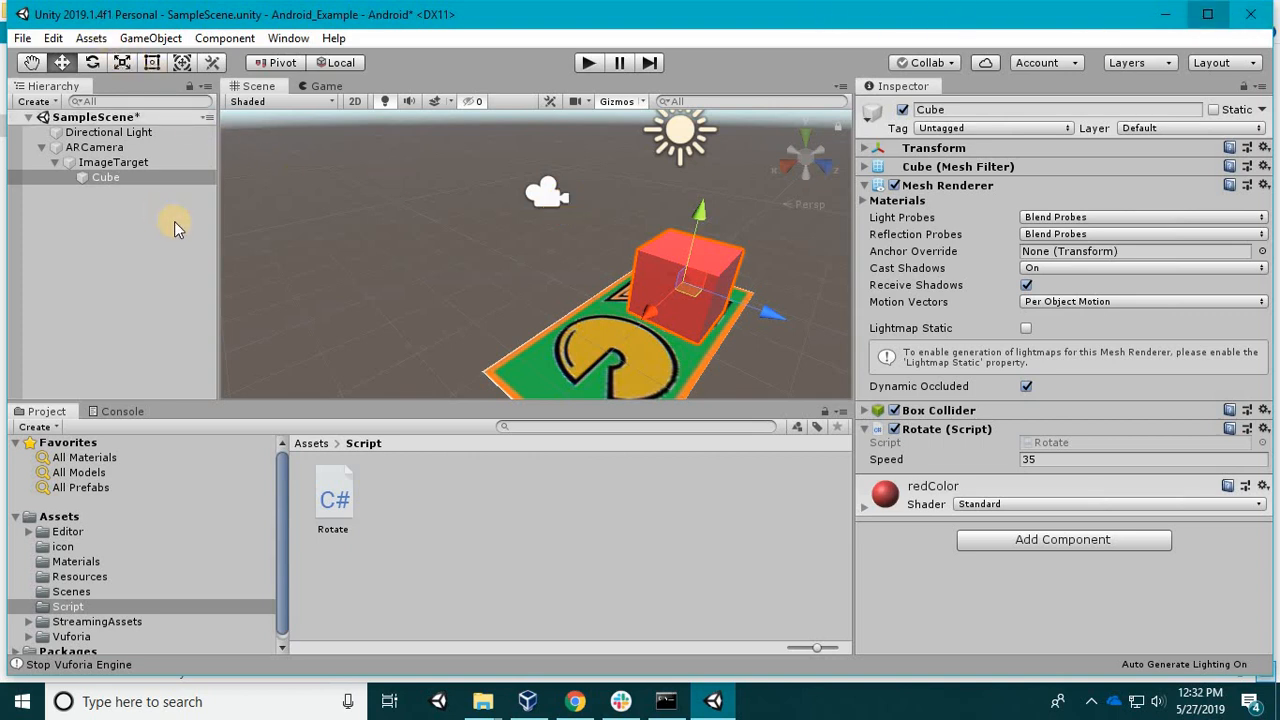
pyautogui.click(1207, 14)
pyautogui.click(128, 207)
pyautogui.click(120, 171)
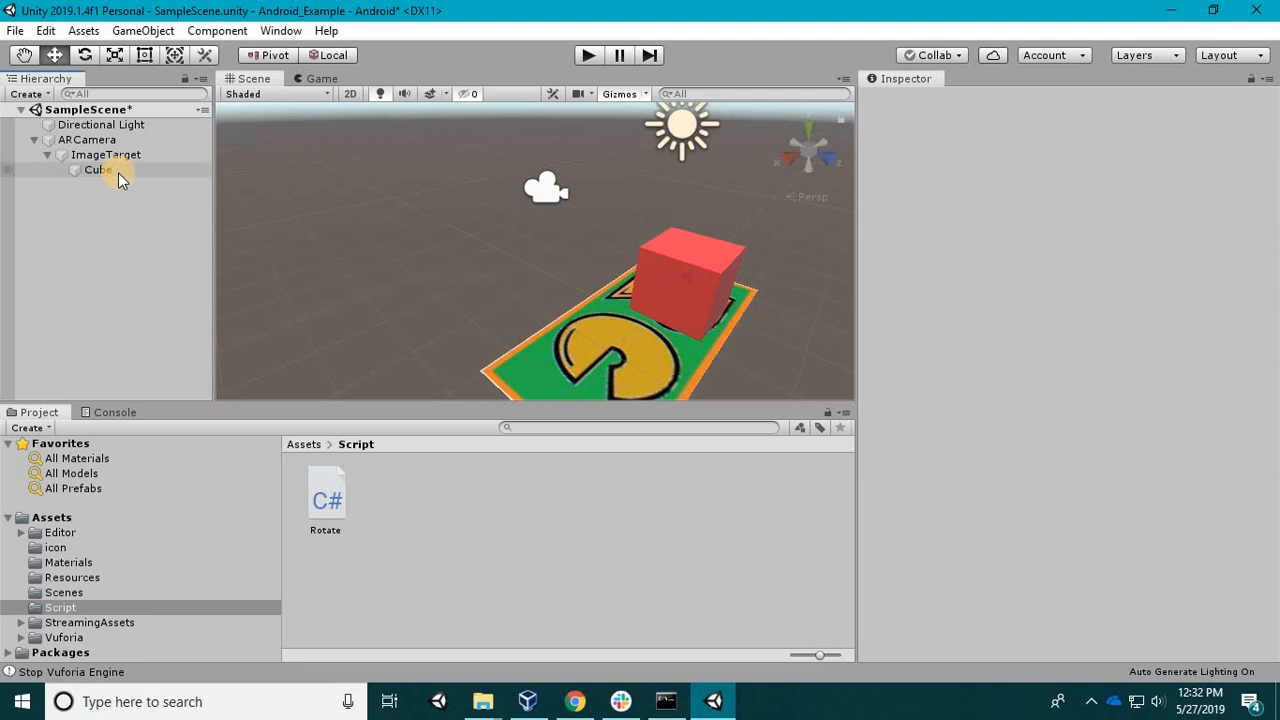
# Open the Build Settings for the Android project.
pyautogui.click(15, 31)
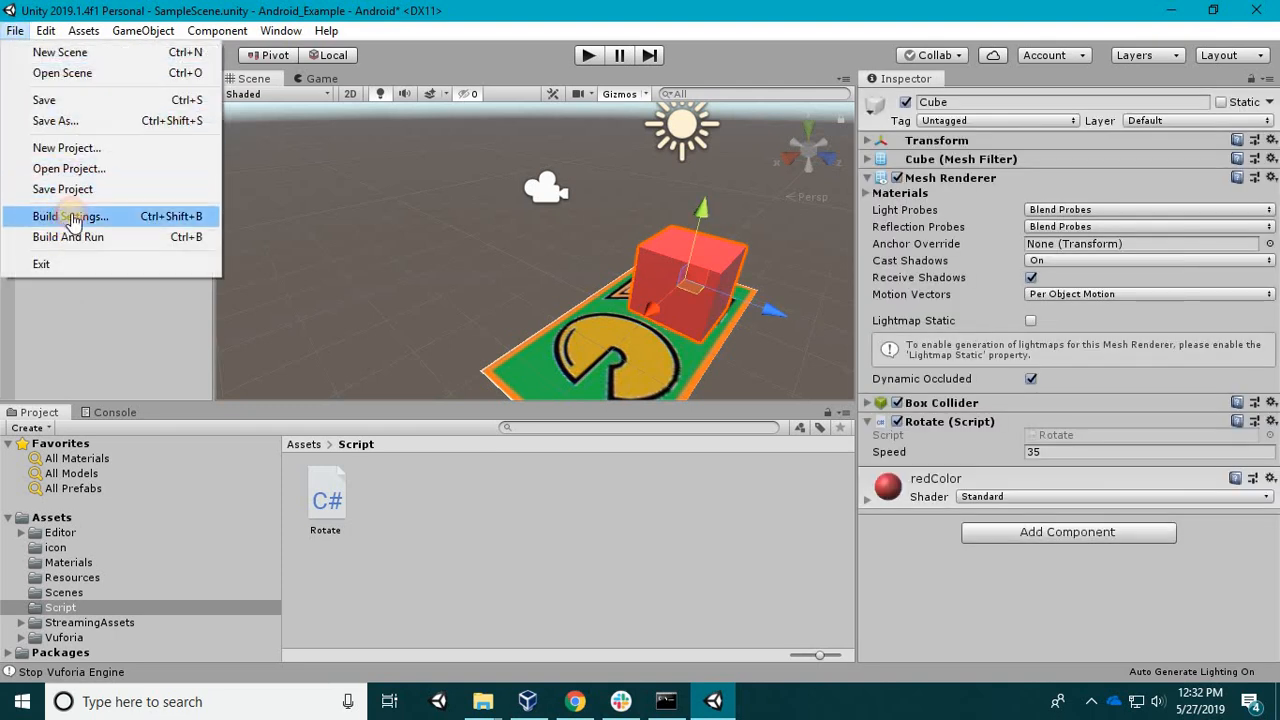
pyautogui.click(72, 237)
pyautogui.click(615, 56)
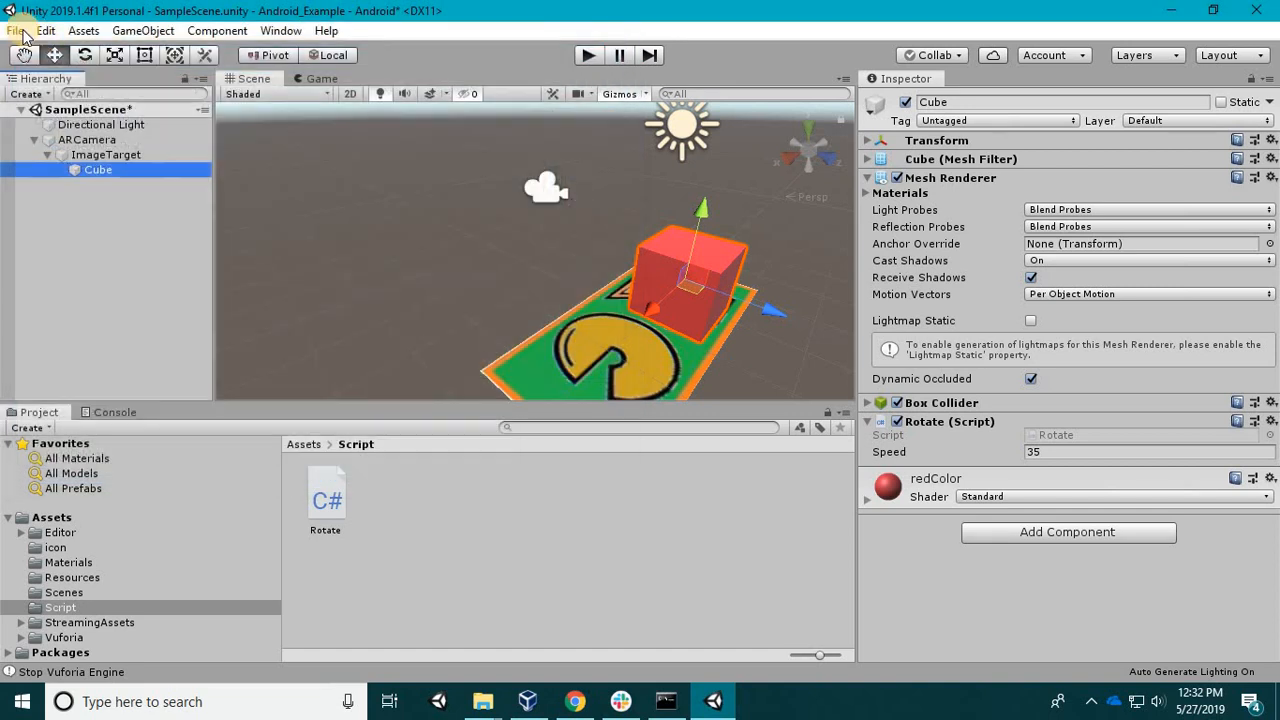
pyautogui.click(16, 31)
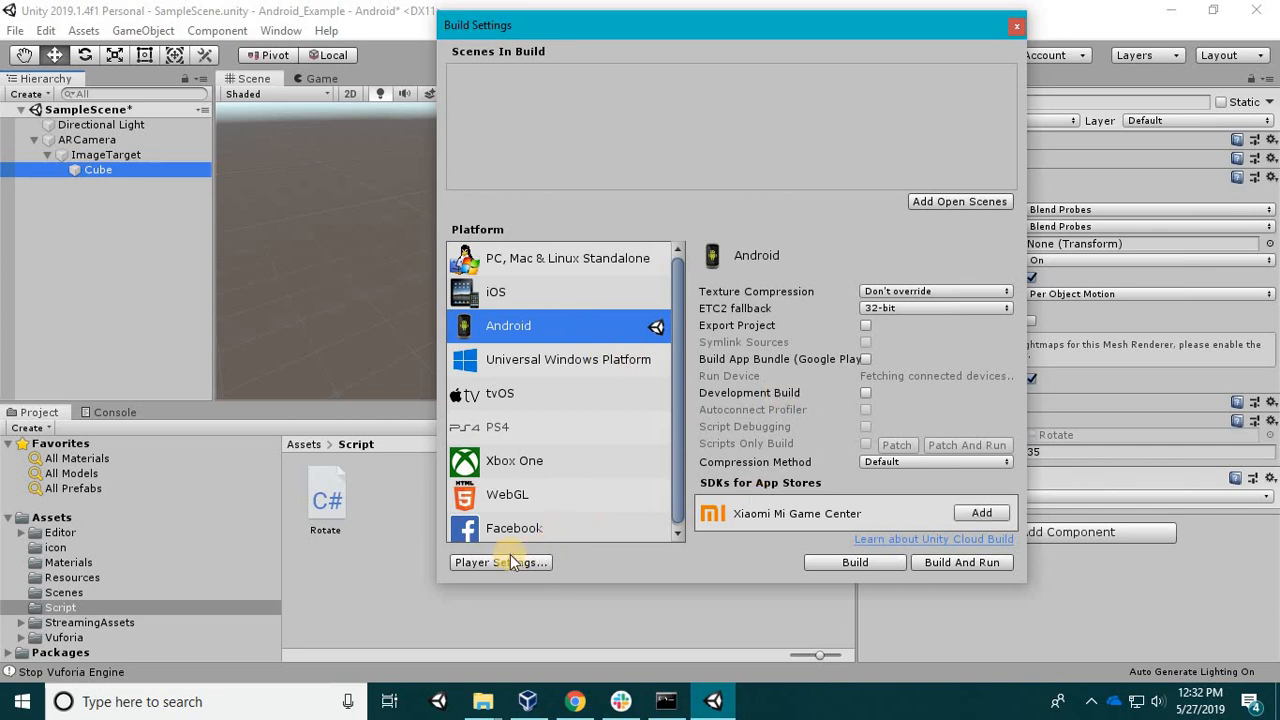
# Review the Android Player Settings, covering Resolution and Presentation, XR Settings, Publishing Settings and Other Settings.
pyautogui.click(510, 562)
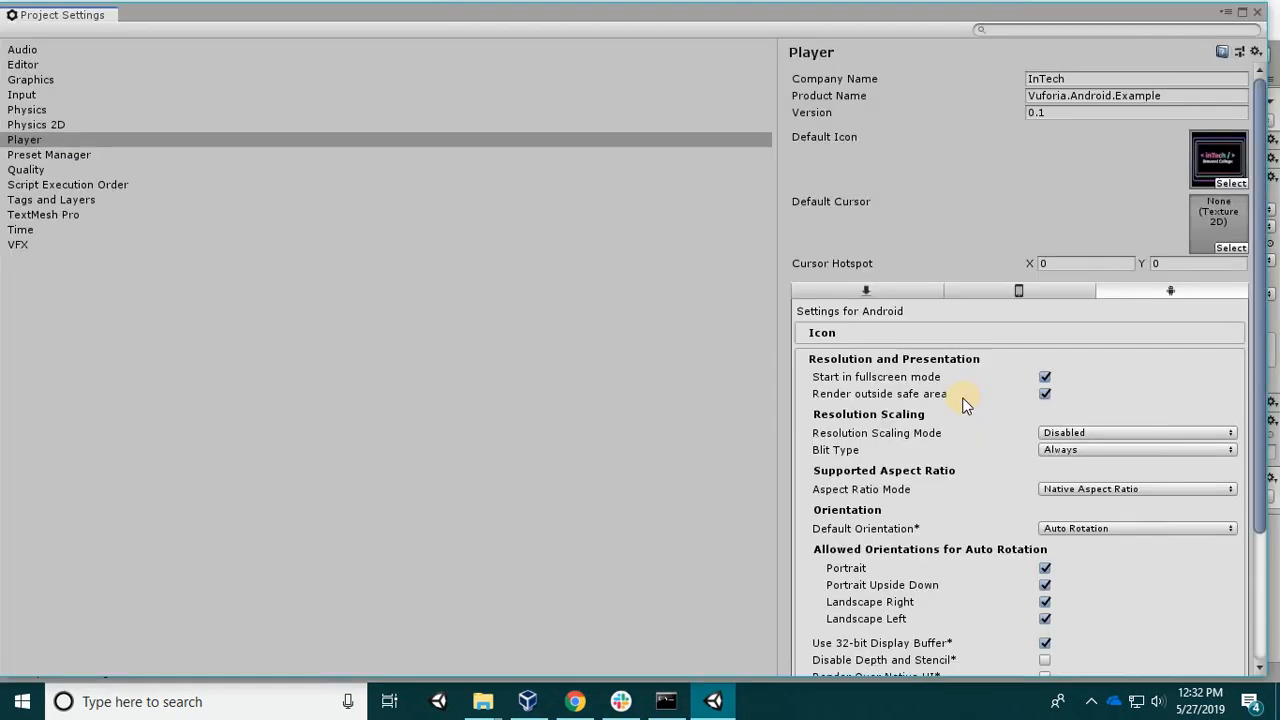
pyautogui.scroll(-5, 967, 384)
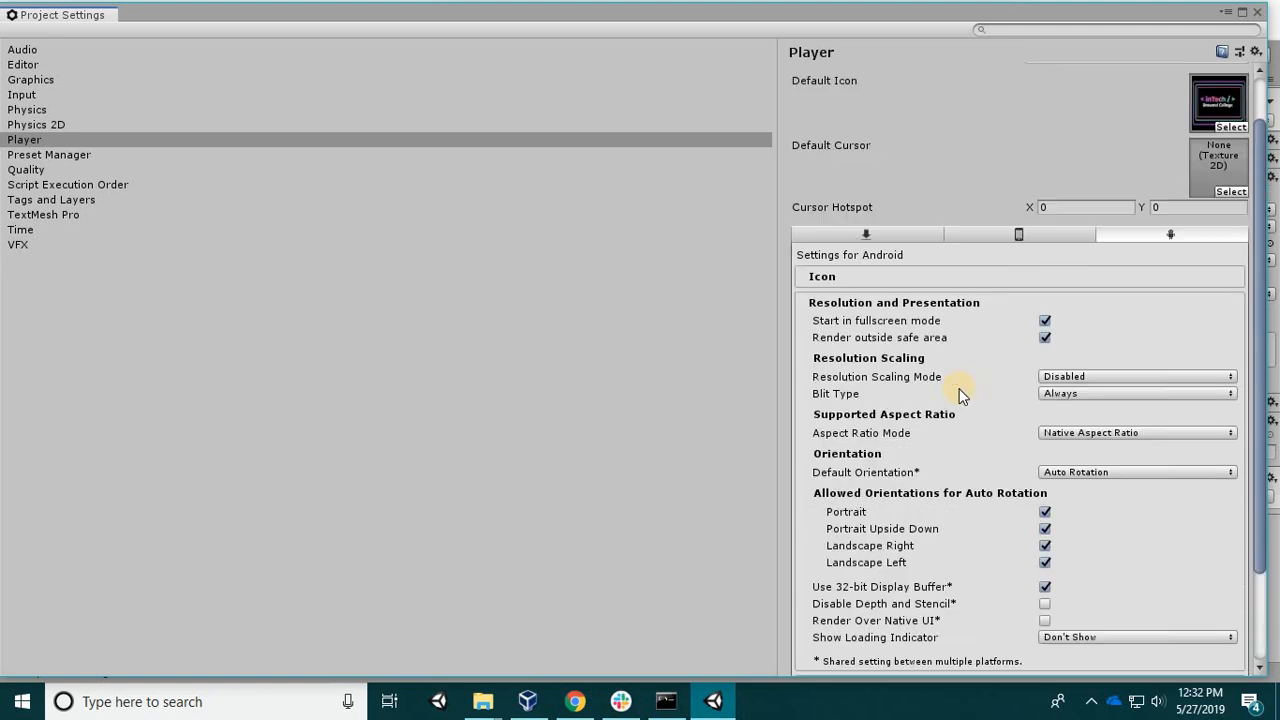
pyautogui.scroll(-1, 886, 486)
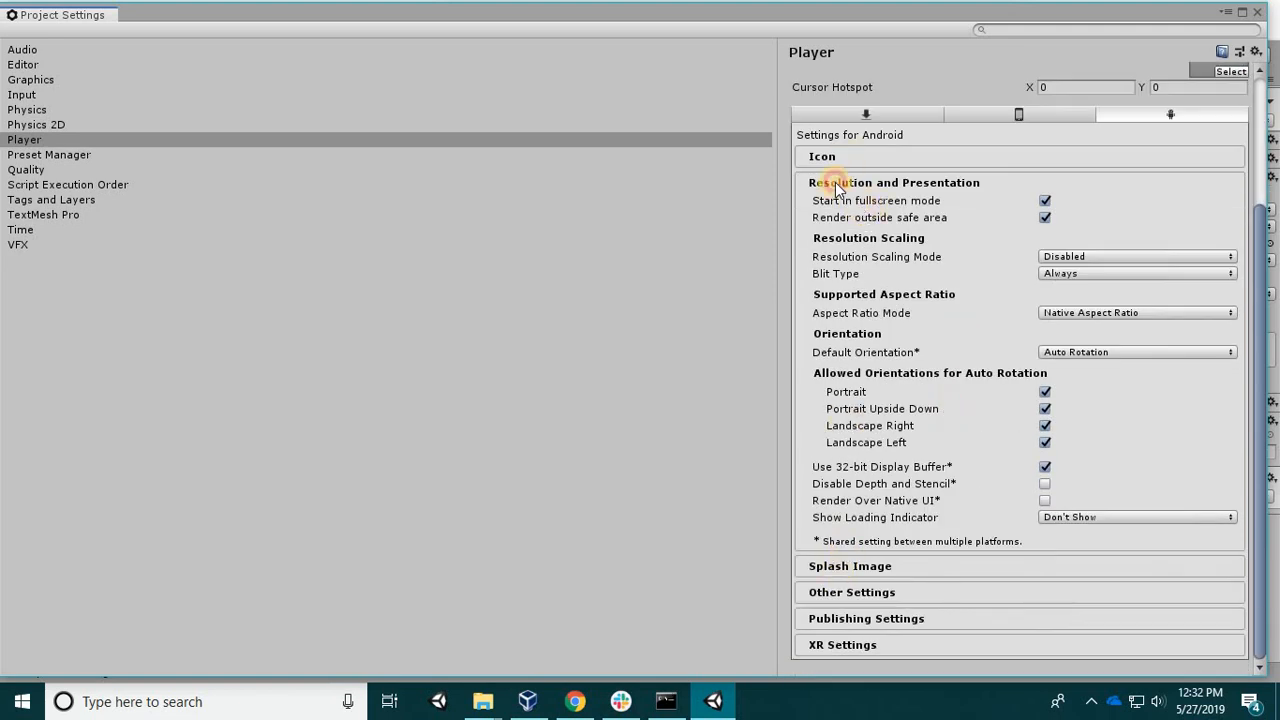
pyautogui.click(836, 185)
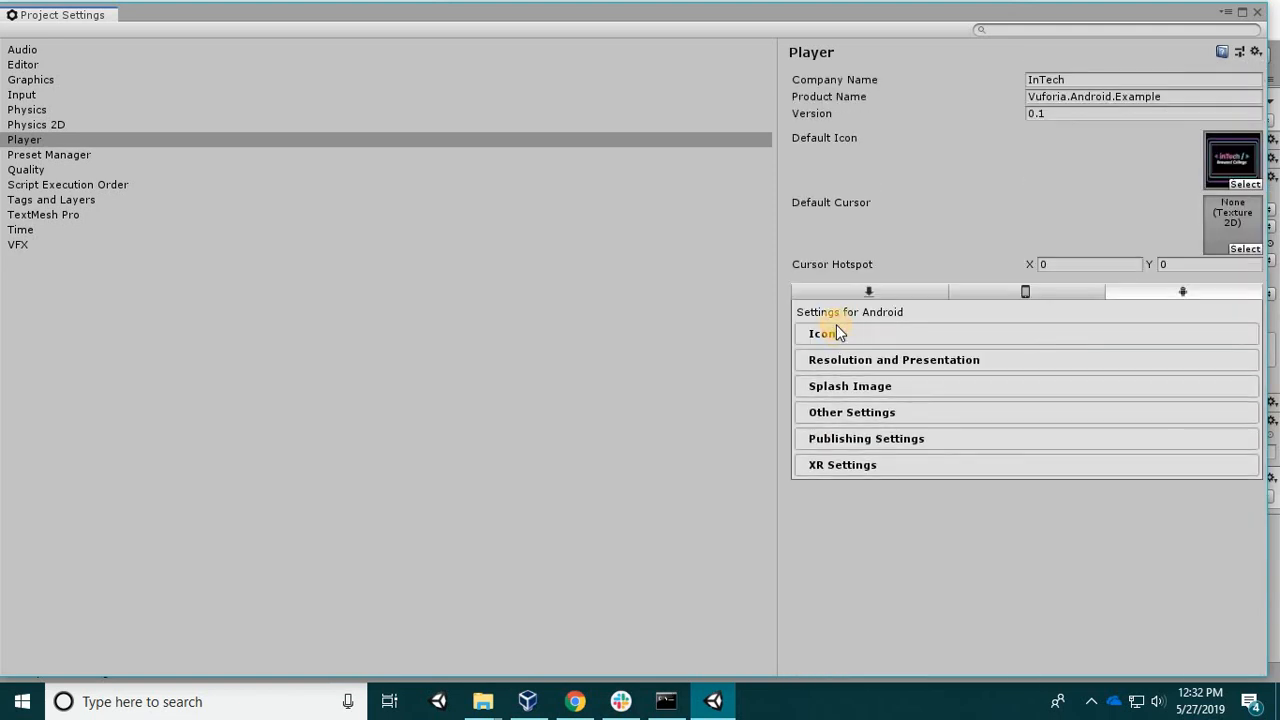
pyautogui.click(823, 337)
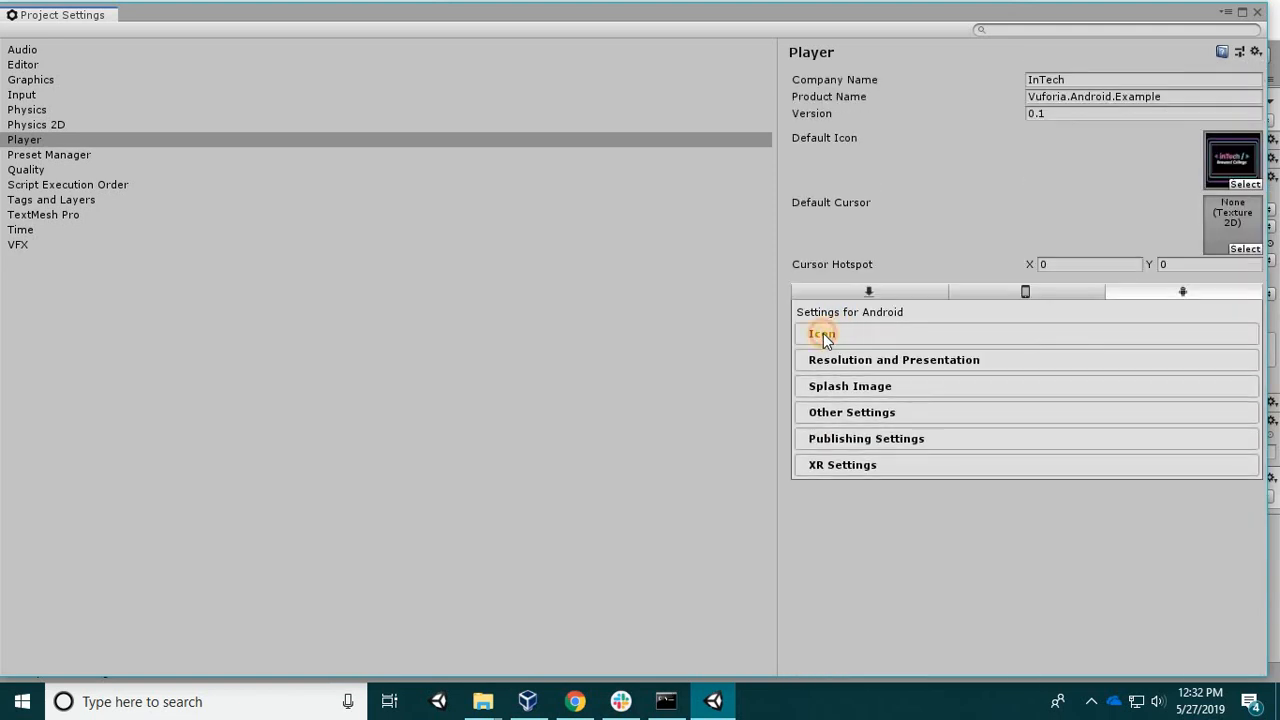
pyautogui.click(823, 463)
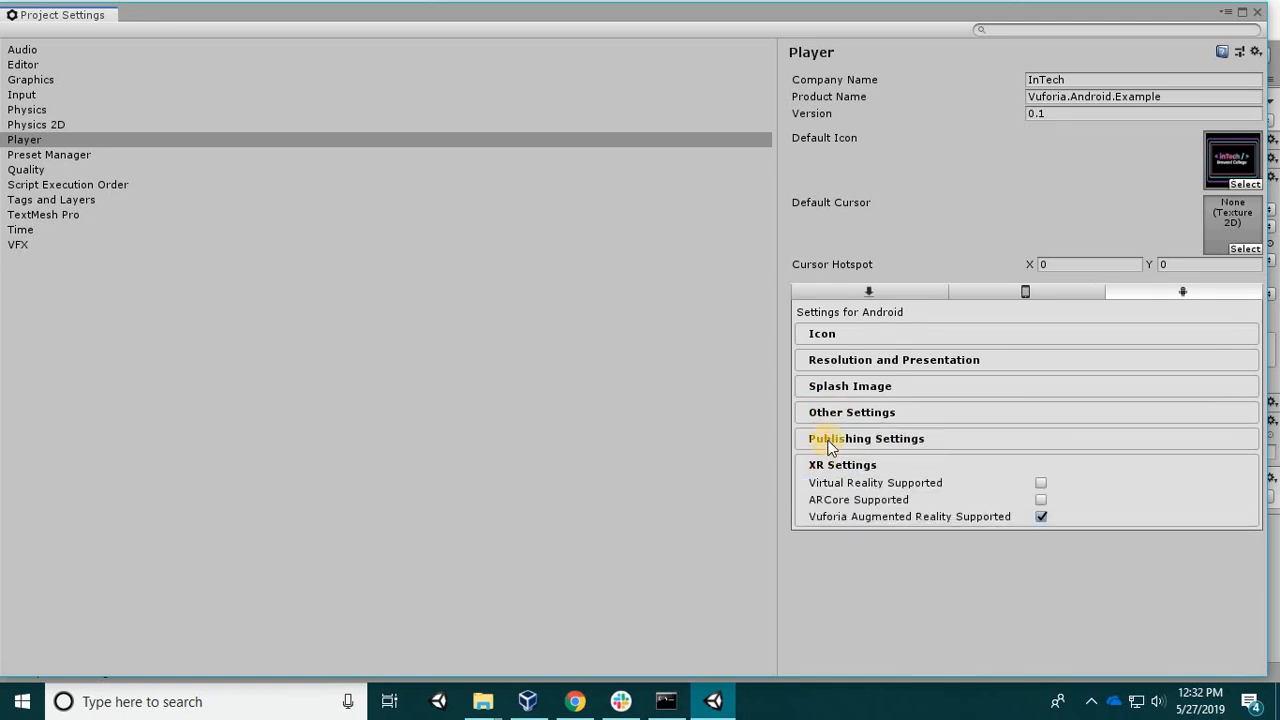
pyautogui.click(828, 444)
pyautogui.click(833, 418)
pyautogui.scroll(-4, 832, 415)
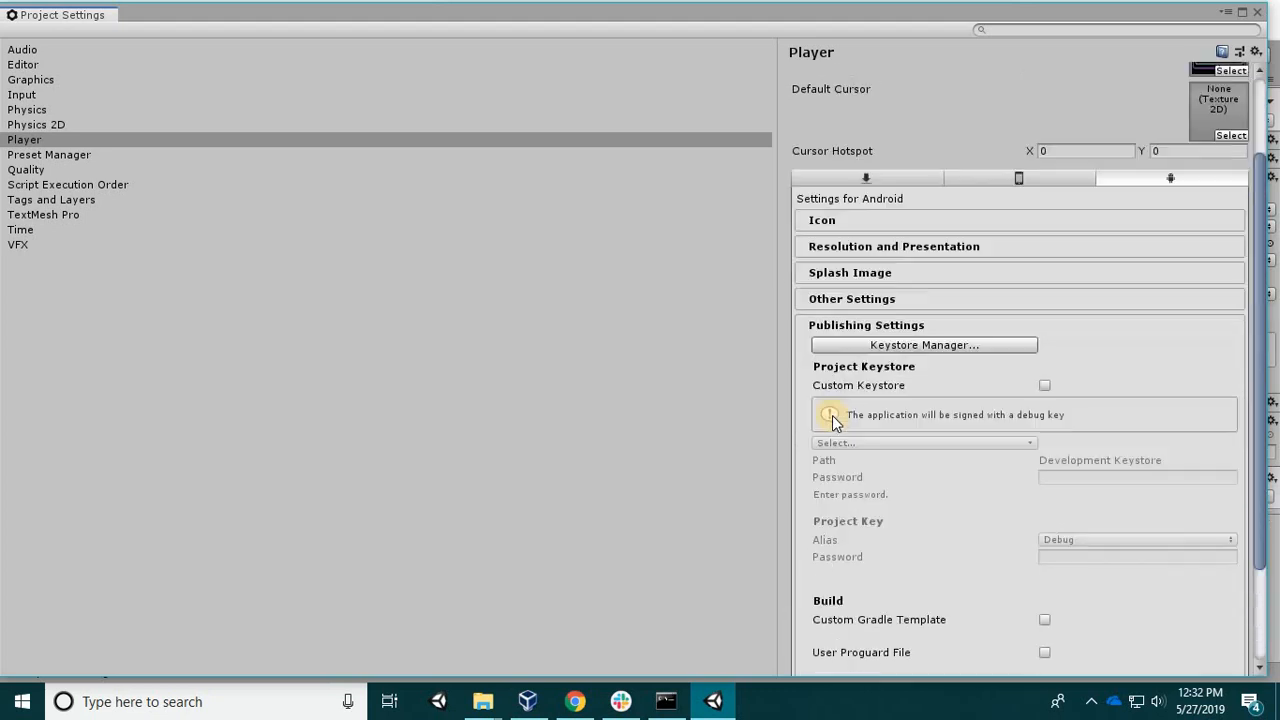
pyautogui.scroll(4, 840, 424)
pyautogui.click(834, 412)
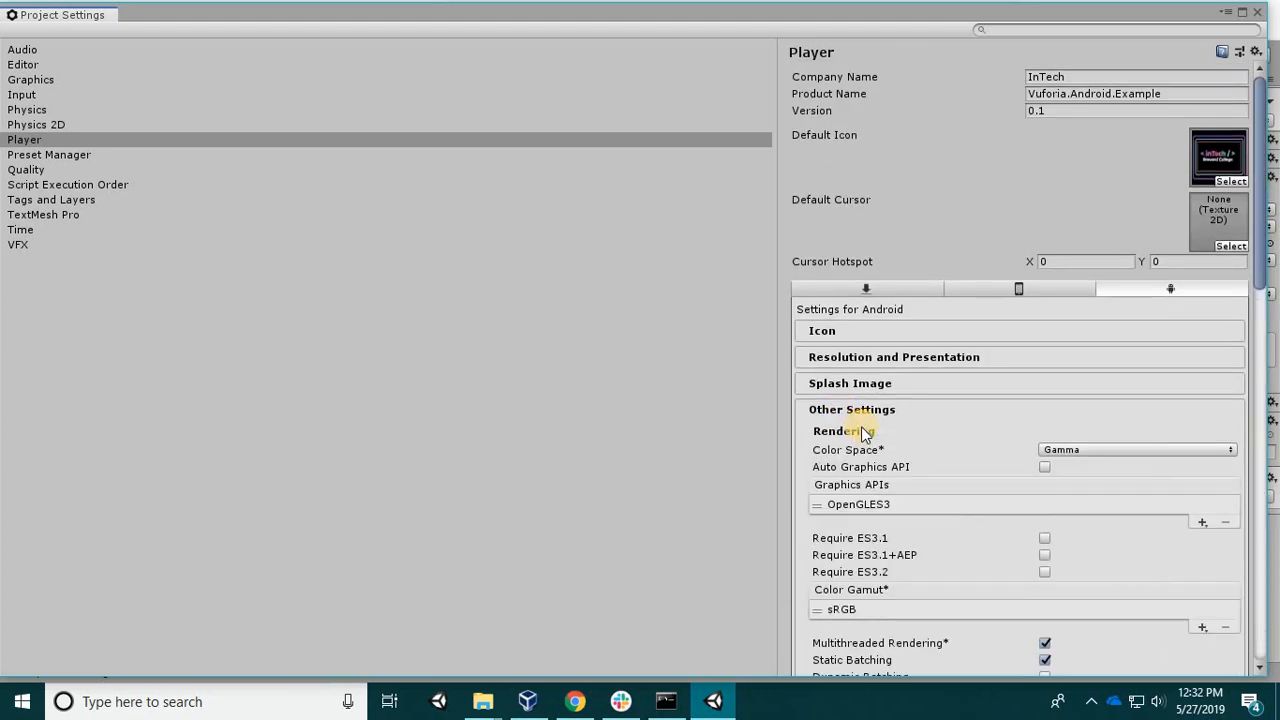
pyautogui.scroll(-10, 1108, 423)
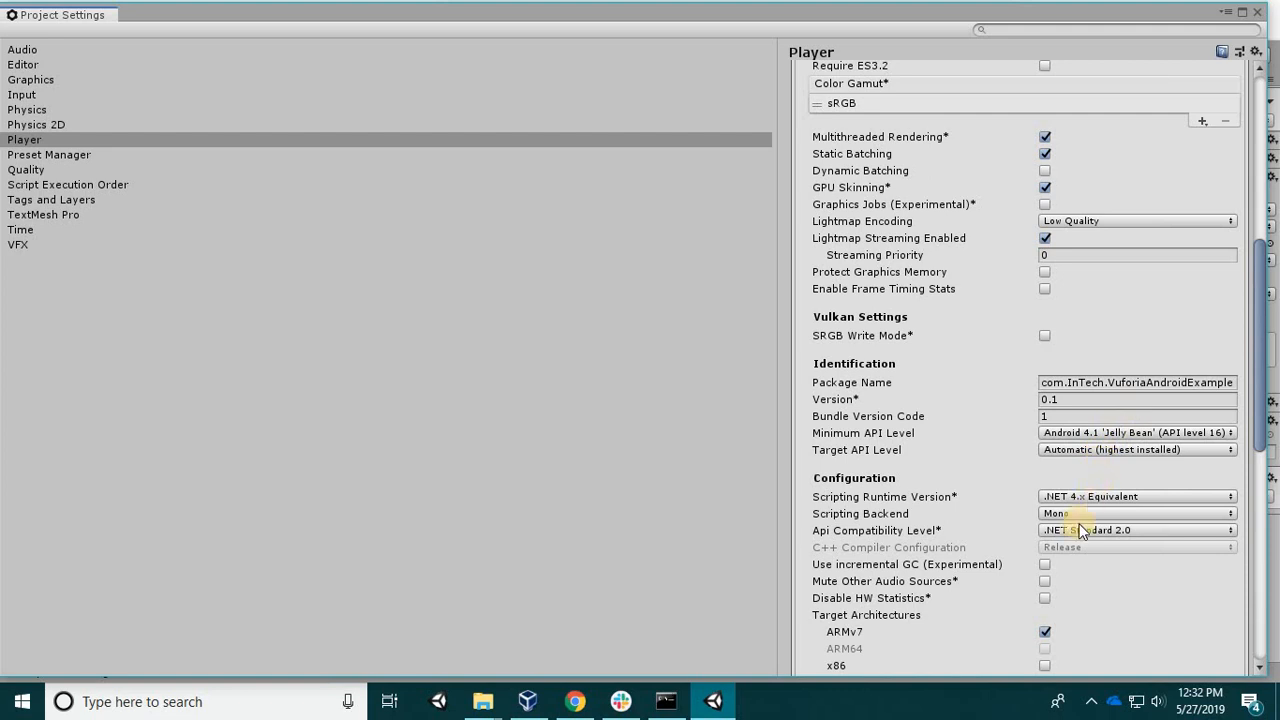
pyautogui.scroll(8, 1150, 120)
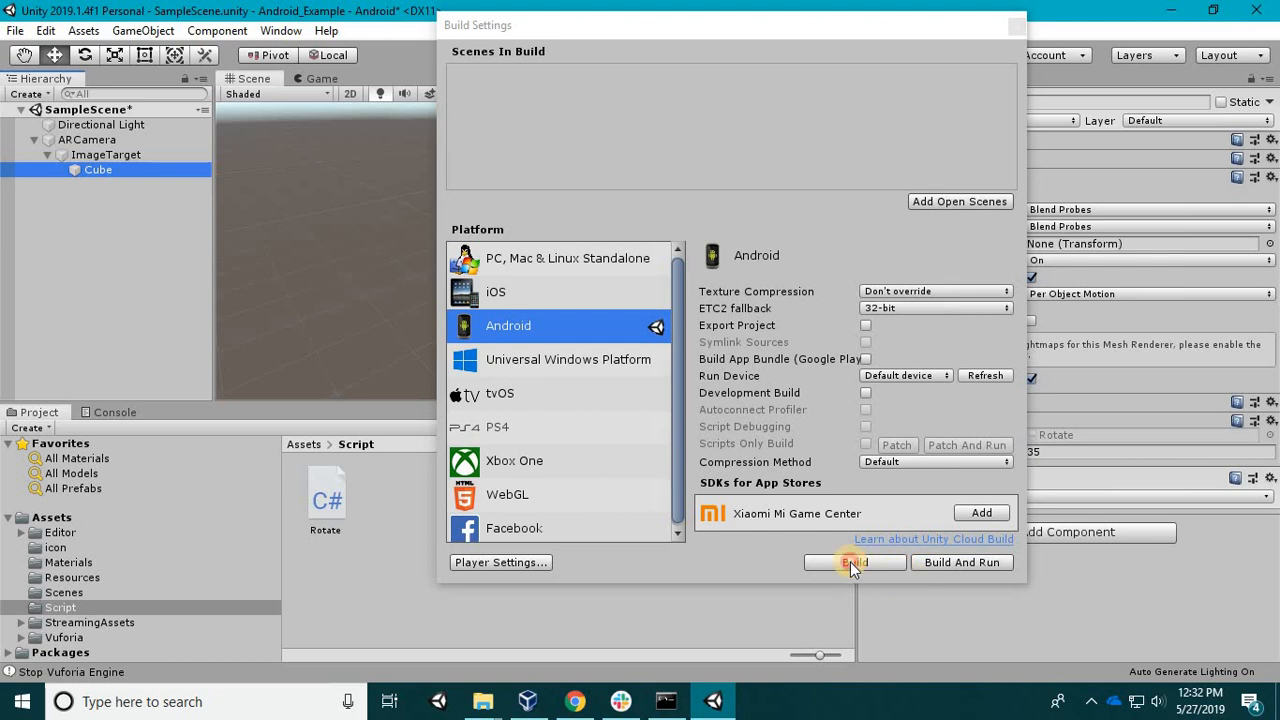
pyautogui.click(853, 564)
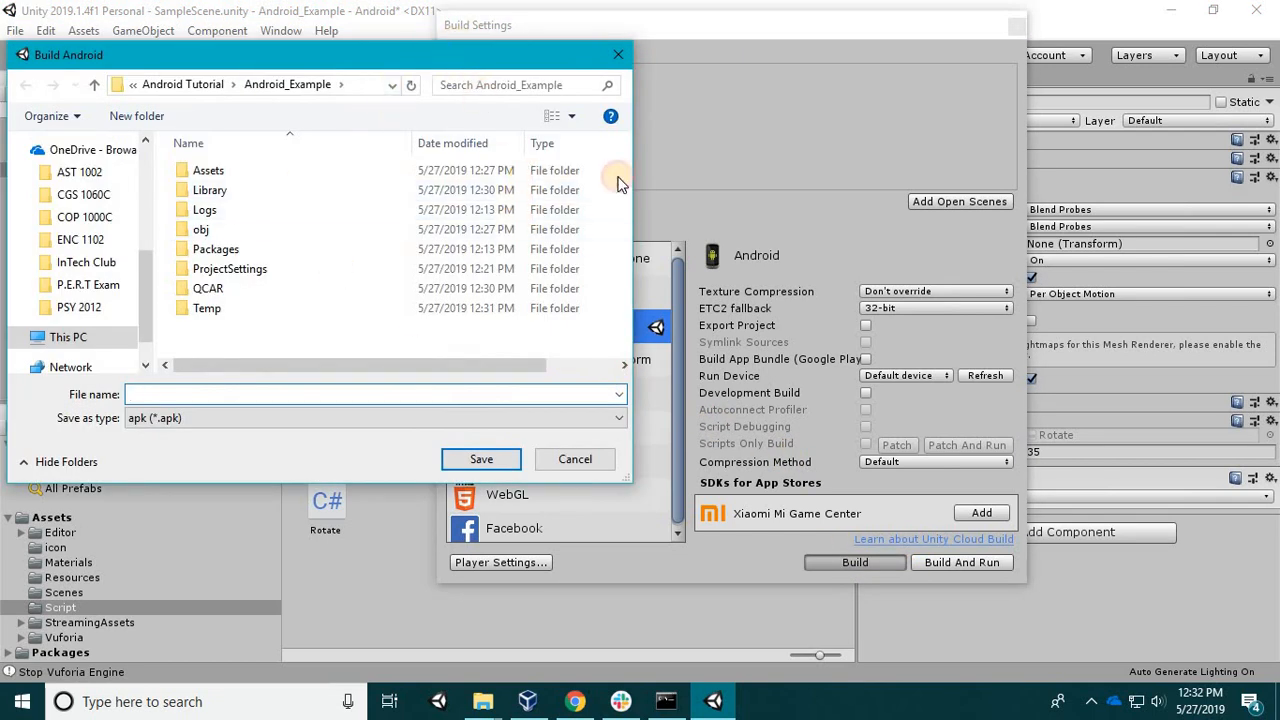
pyautogui.moveTo(576, 56); pyautogui.dragTo(632, 180)
pyautogui.click(677, 181)
# Add the open SampleScene to the build and build the APK as Android_Vuforia_Example in the OneDrive InTech Club folder.
pyautogui.click(928, 199)
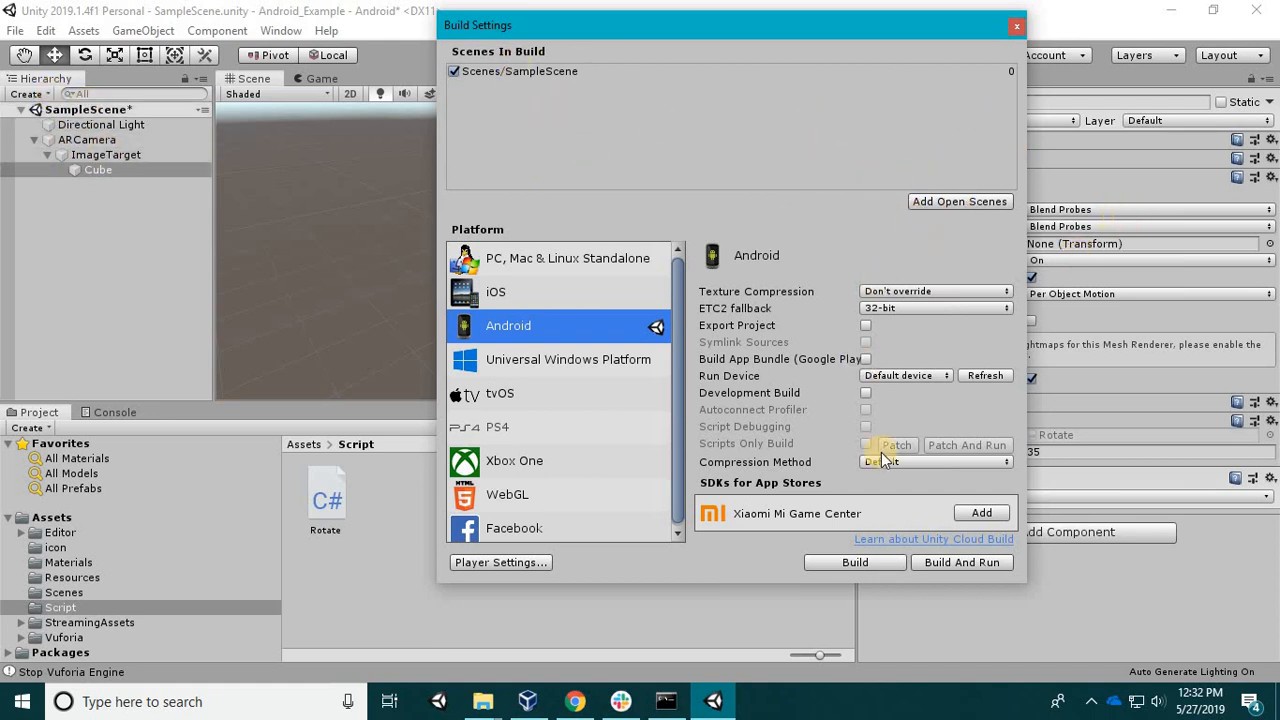
pyautogui.click(851, 563)
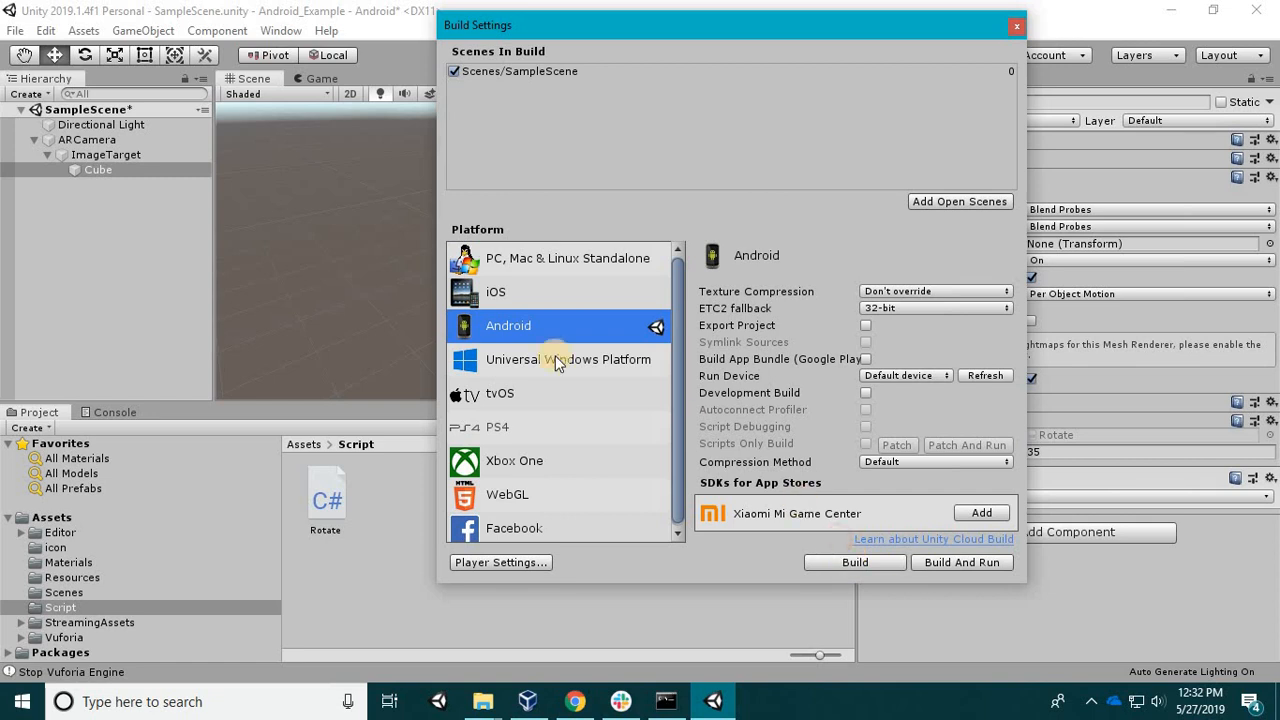
pyautogui.click(163, 283)
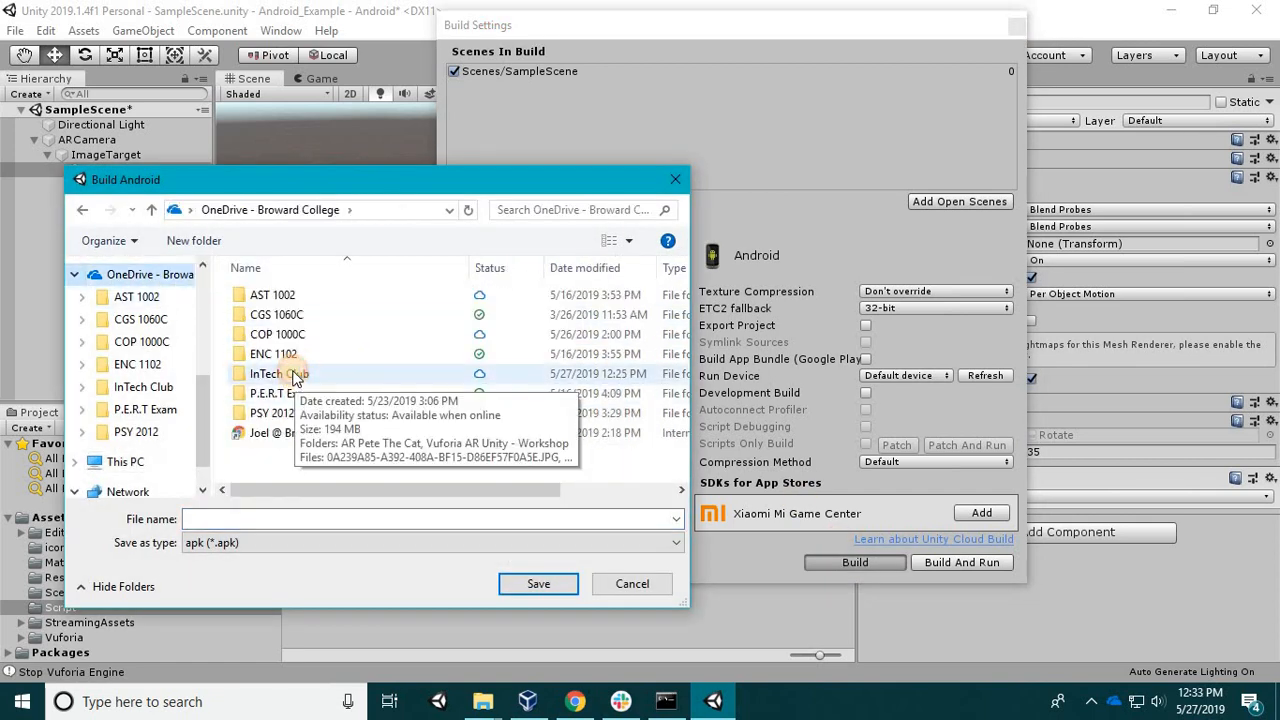
pyautogui.doubleClick(293, 376)
pyautogui.click(312, 514)
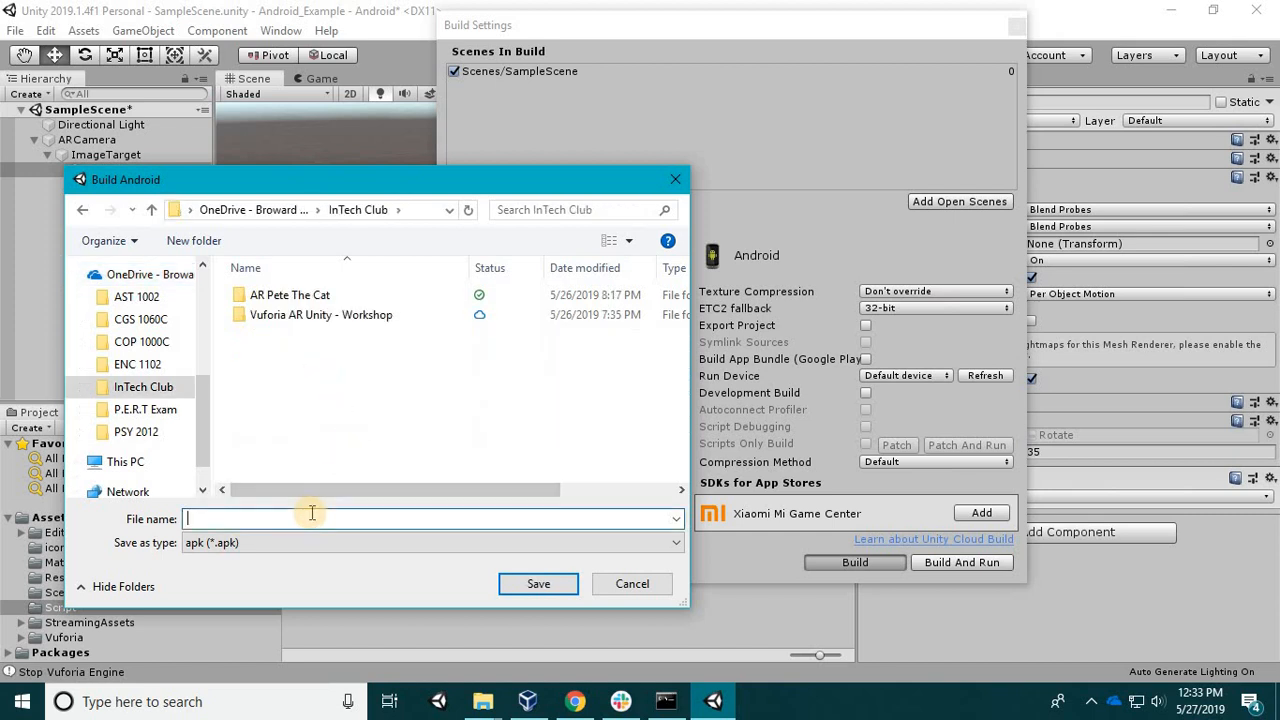
pyautogui.write('Android_Vuforia_Example')
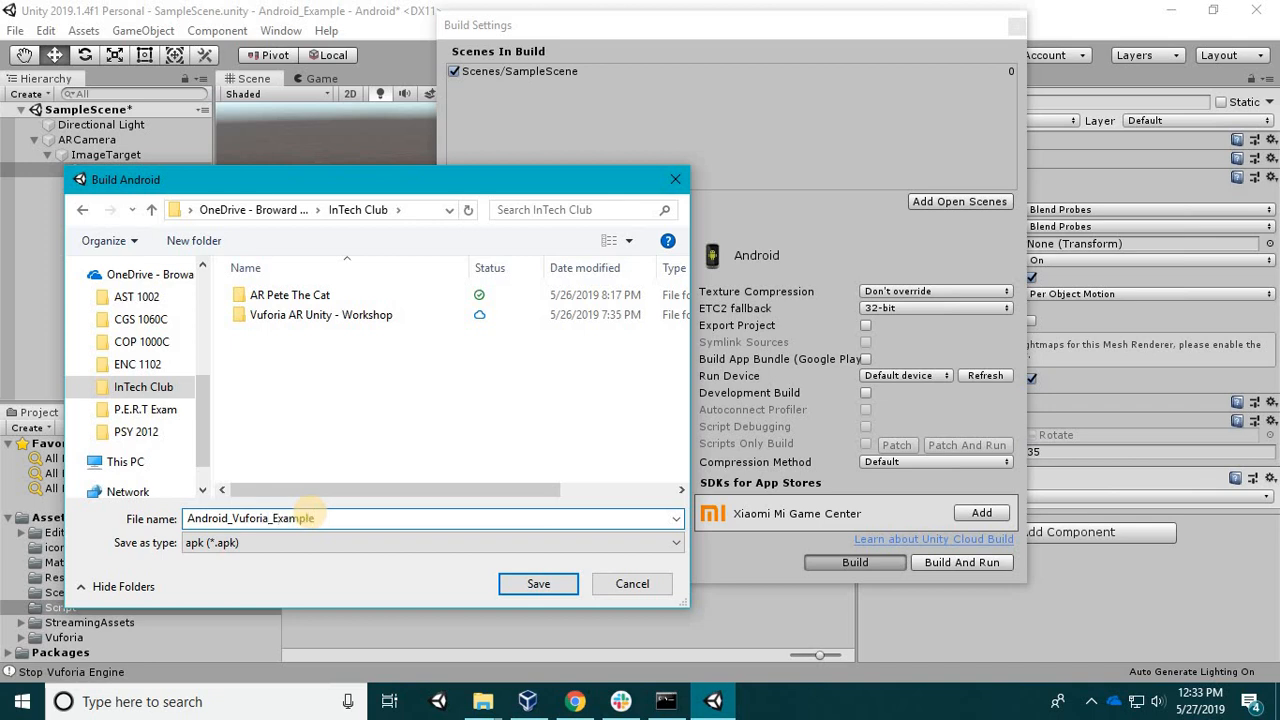
pyautogui.press('Return')
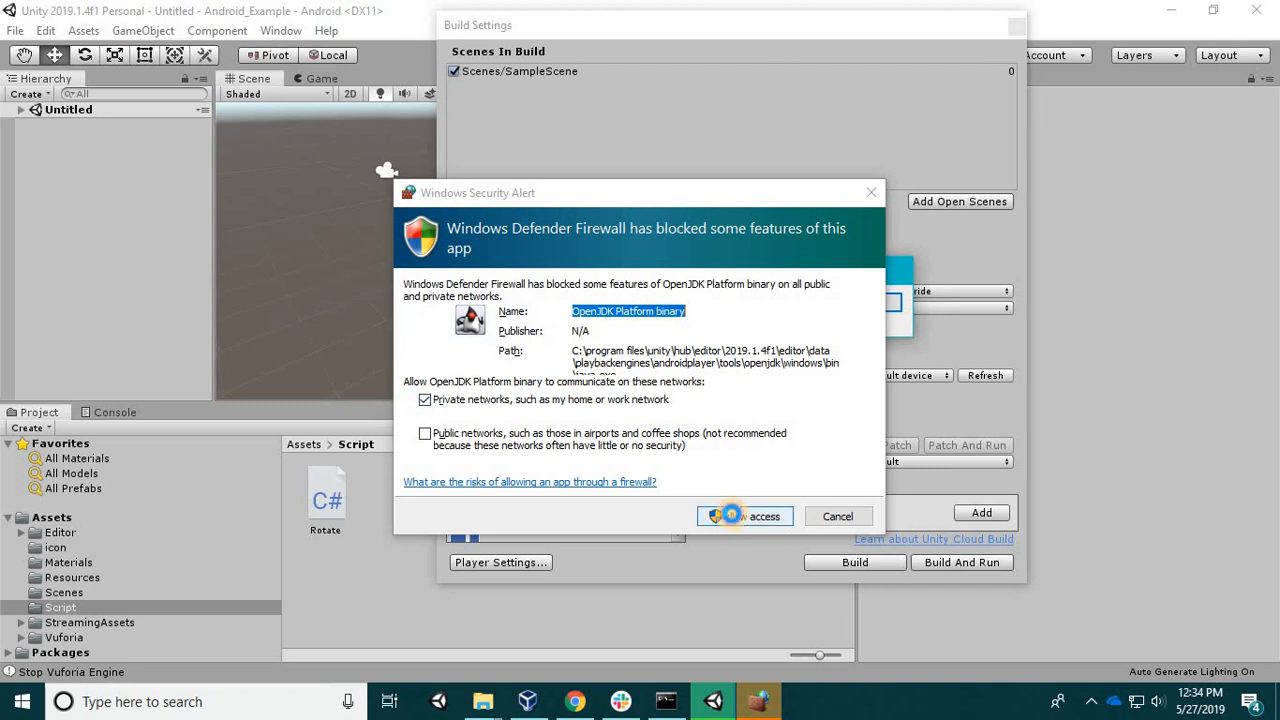
# Allow OpenJDK Platform binary through Windows Defender Firewall on private networks.
pyautogui.click(731, 515)
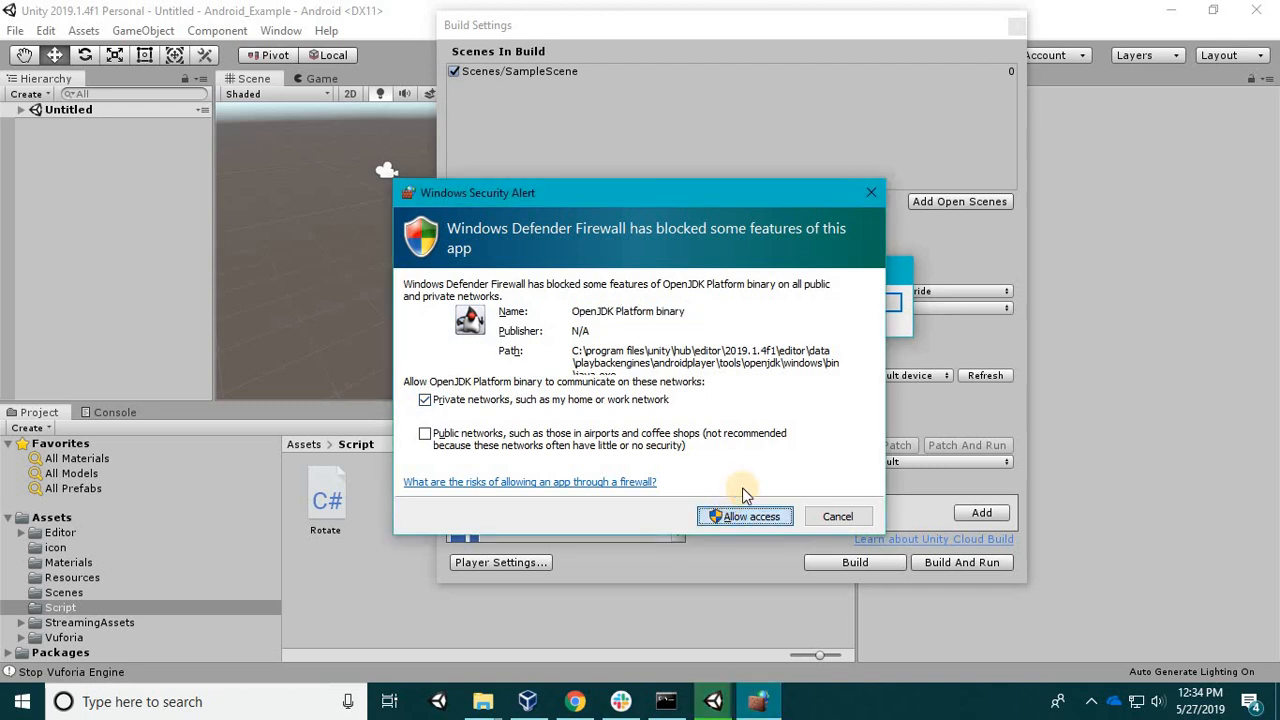
pyautogui.click(745, 516)
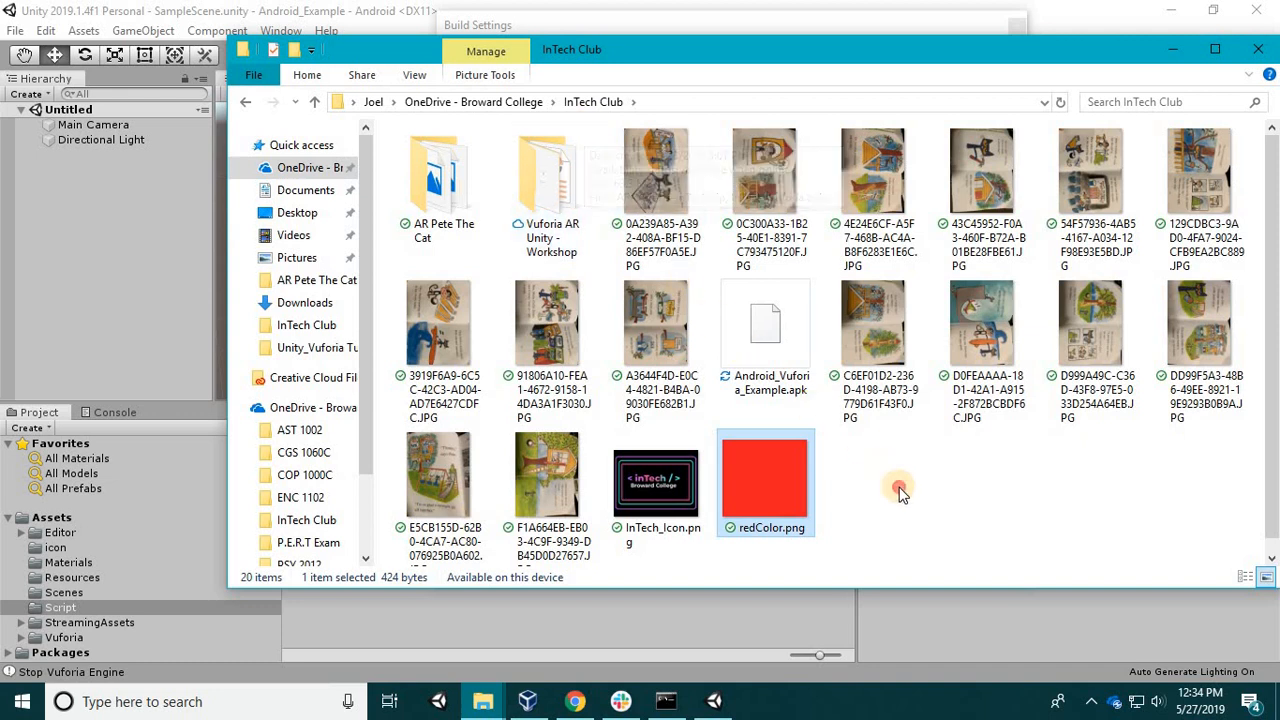
# Locate and select the built Android_Vuforia_Example.apk in the InTech Club folder in File Explorer.
pyautogui.click(815, 395)
pyautogui.click(778, 347)
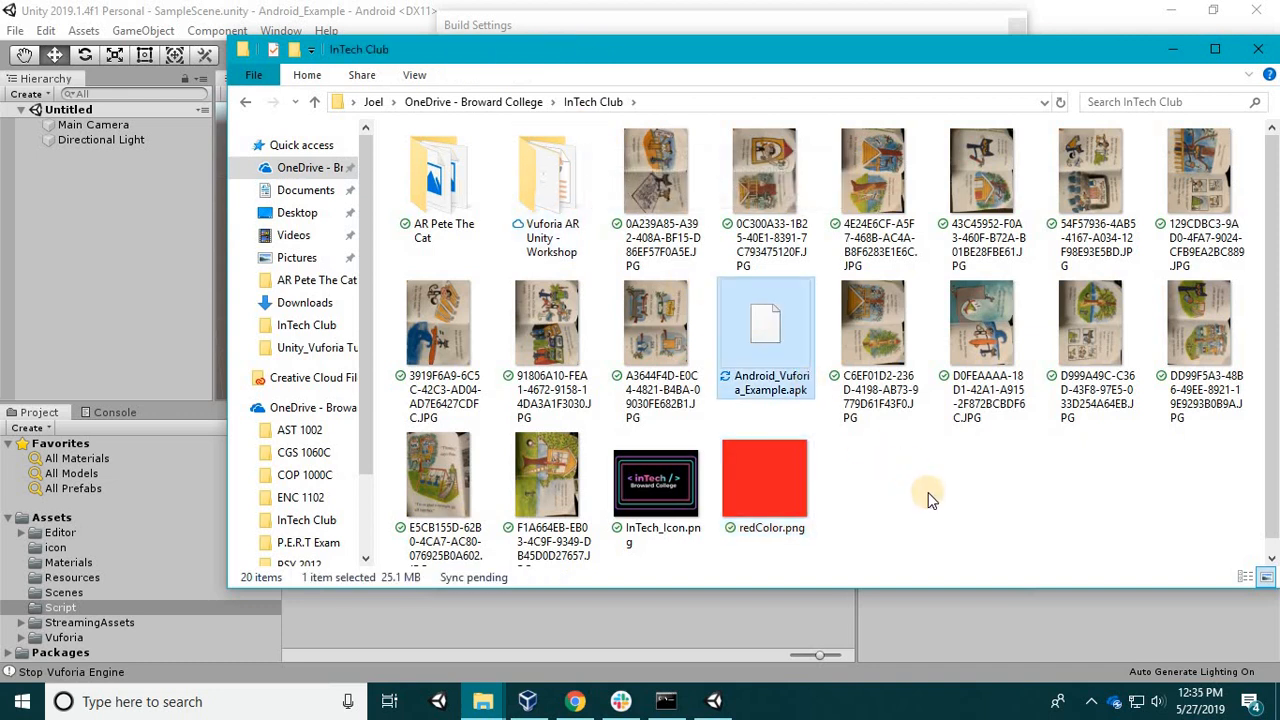
pyautogui.click(843, 360)
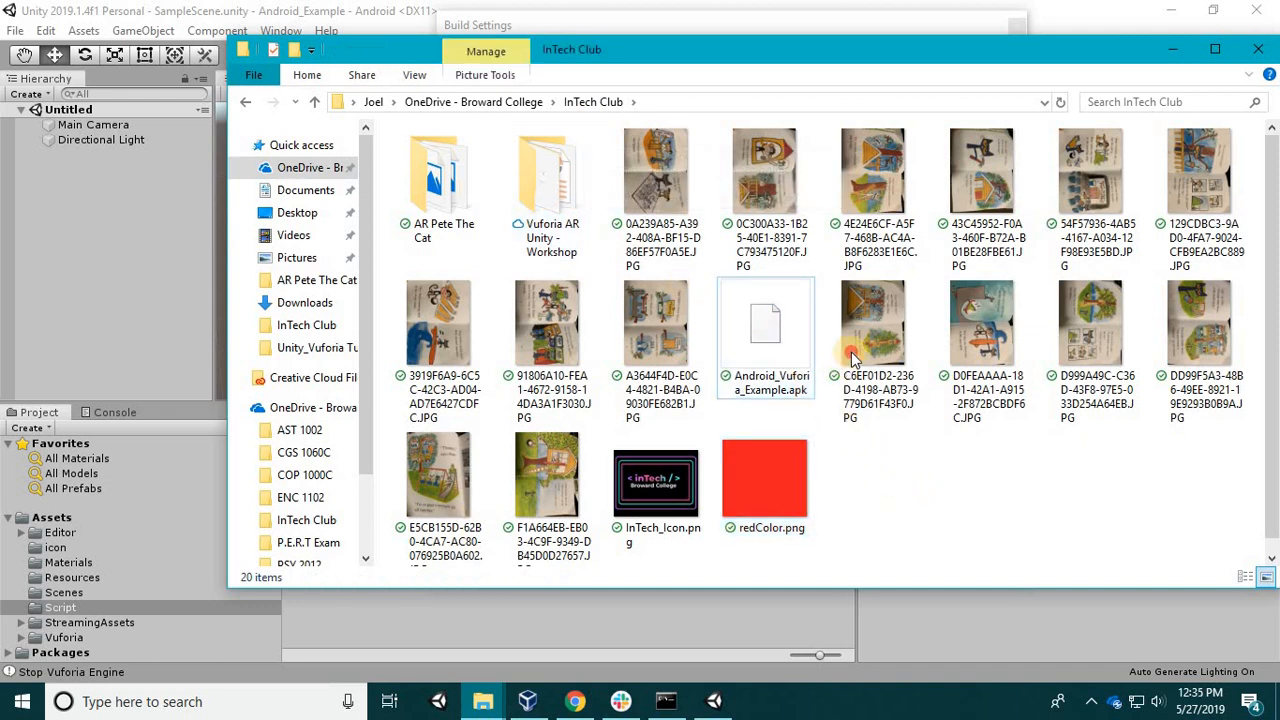
pyautogui.click(772, 352)
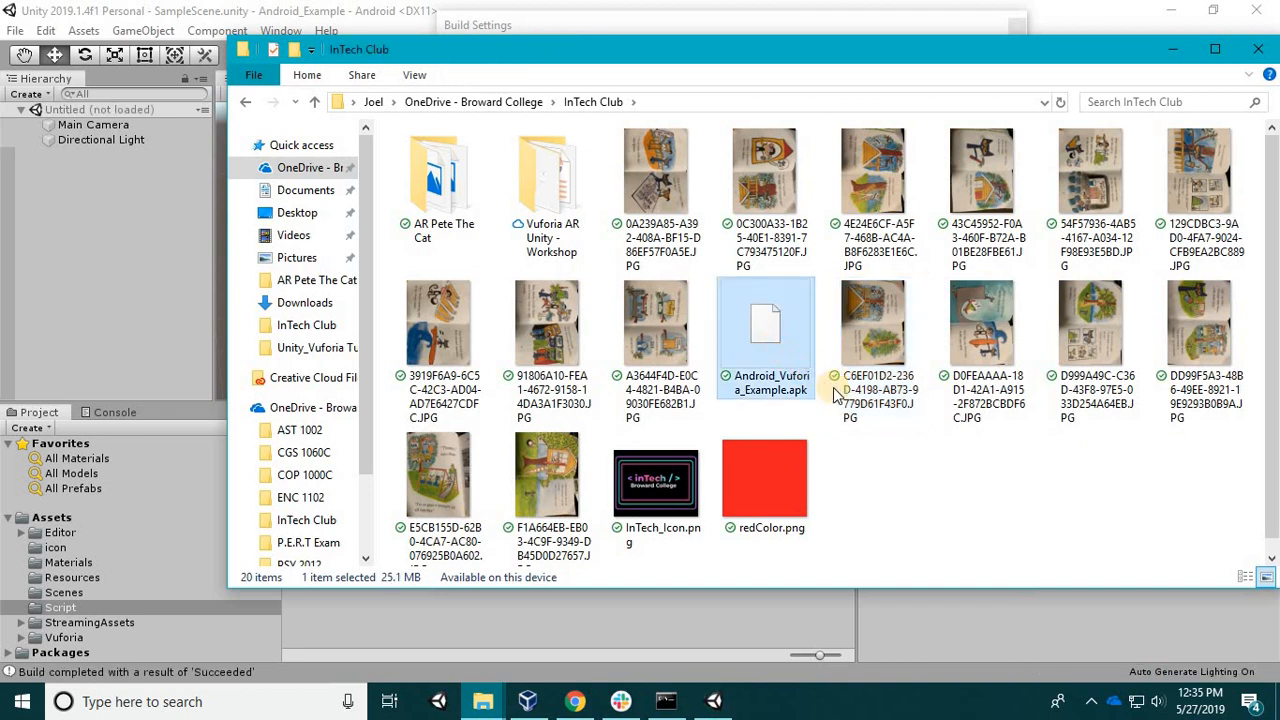